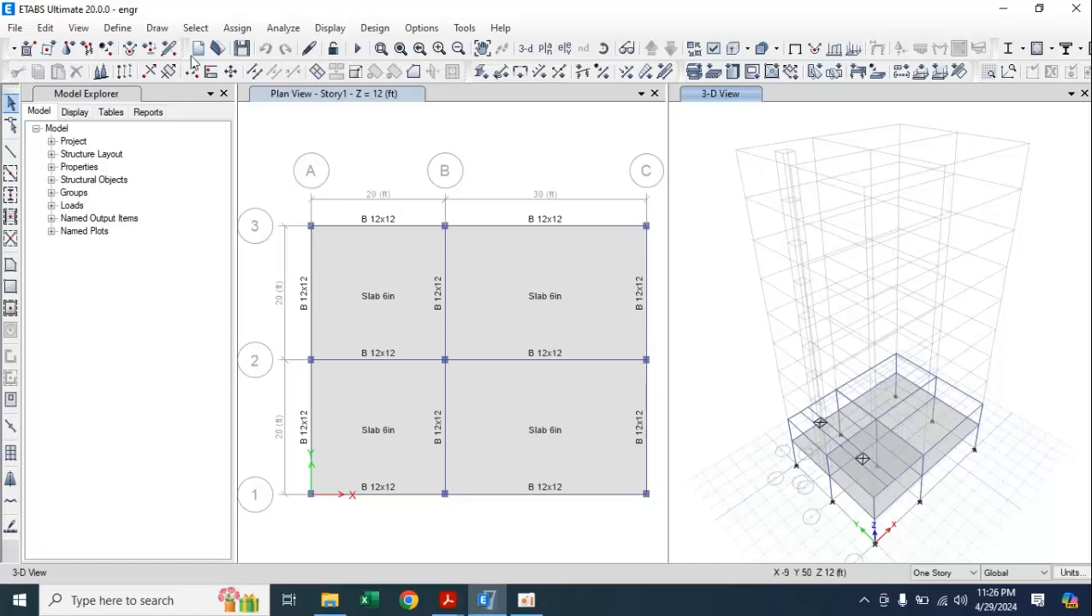
{"action": "left_click", "coordinate": [199, 29]}
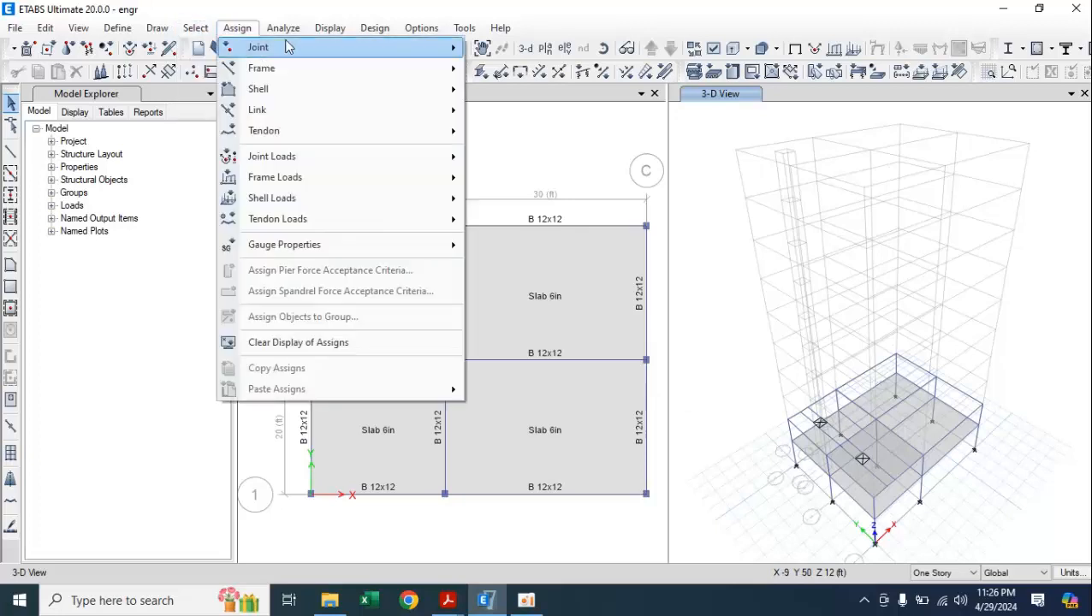
{"action": "mouse_move", "coordinate": [274, 50]}
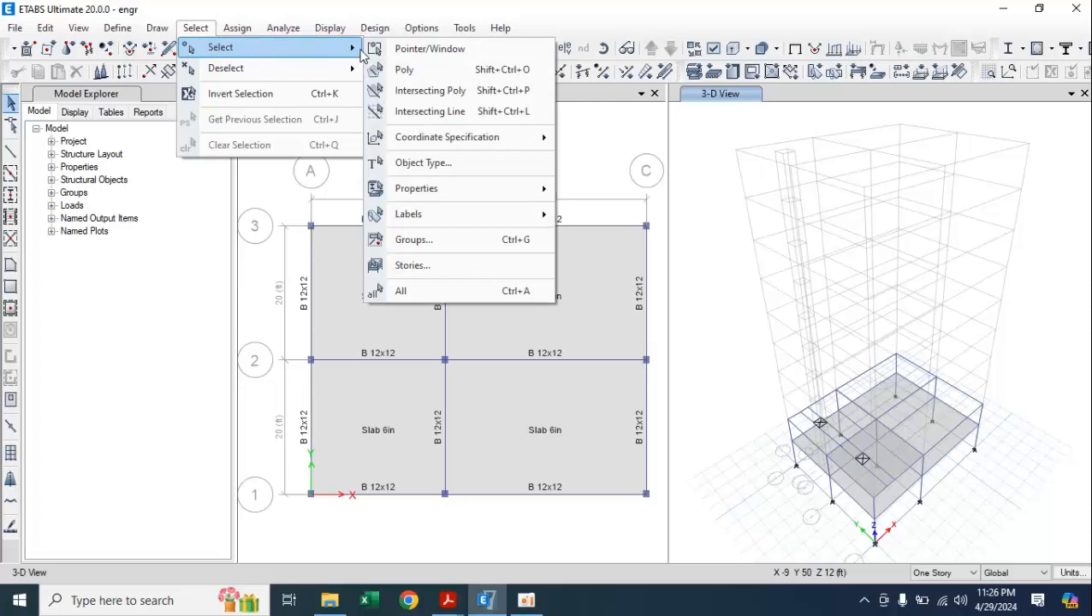
{"action": "mouse_move", "coordinate": [540, 194]}
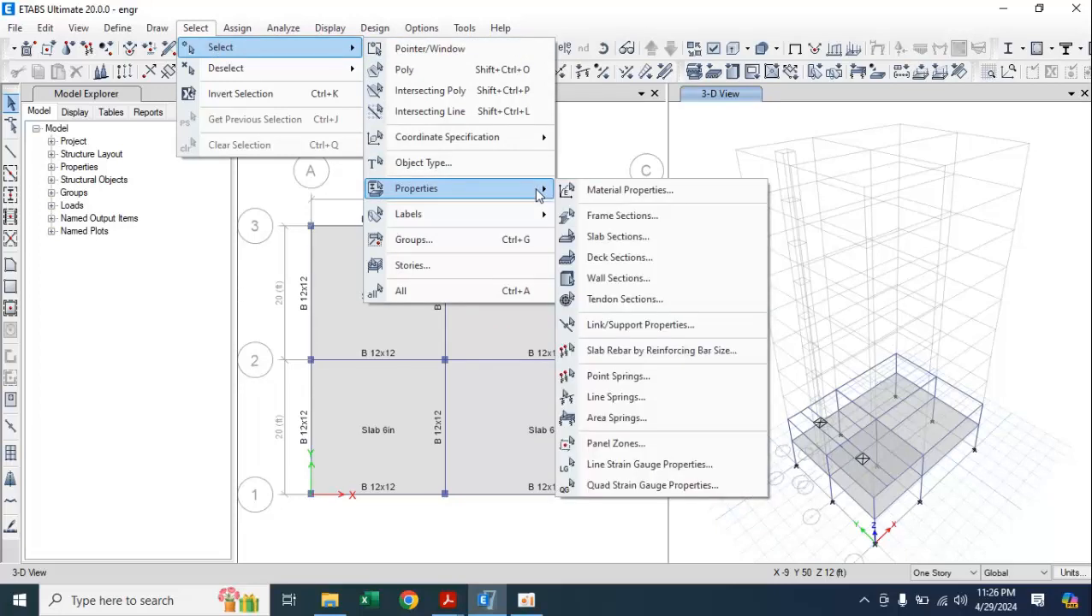
{"action": "left_click", "coordinate": [611, 236]}
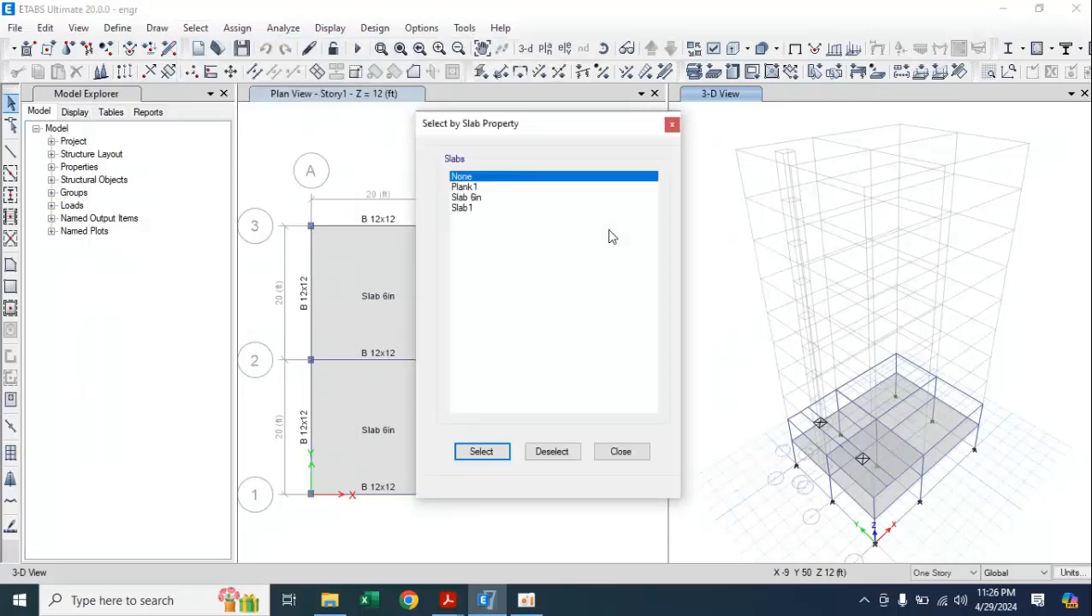
{"action": "left_click", "coordinate": [479, 200]}
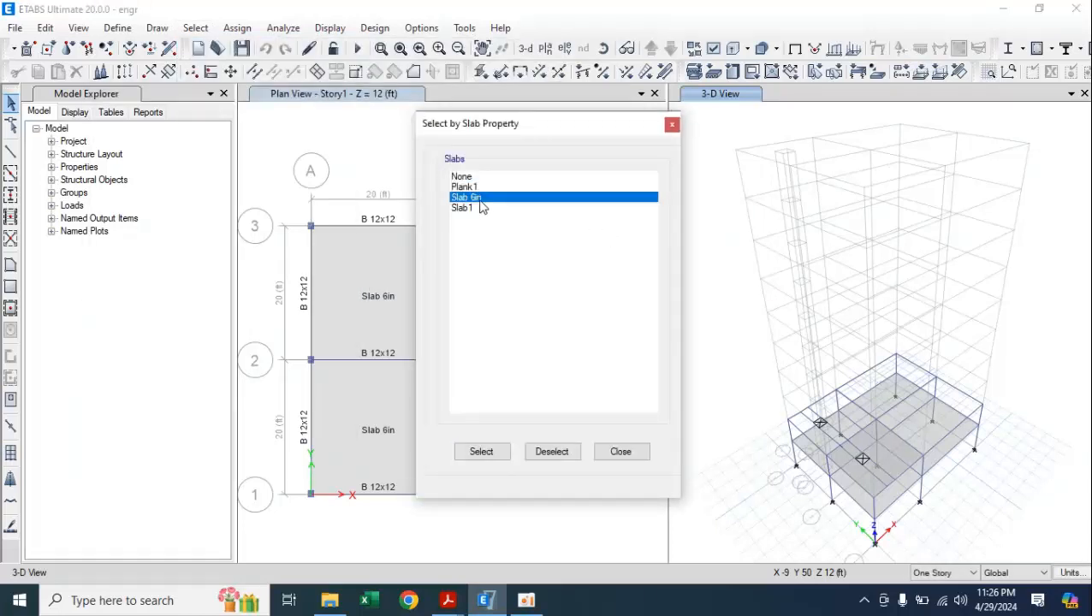
{"action": "left_click", "coordinate": [489, 458]}
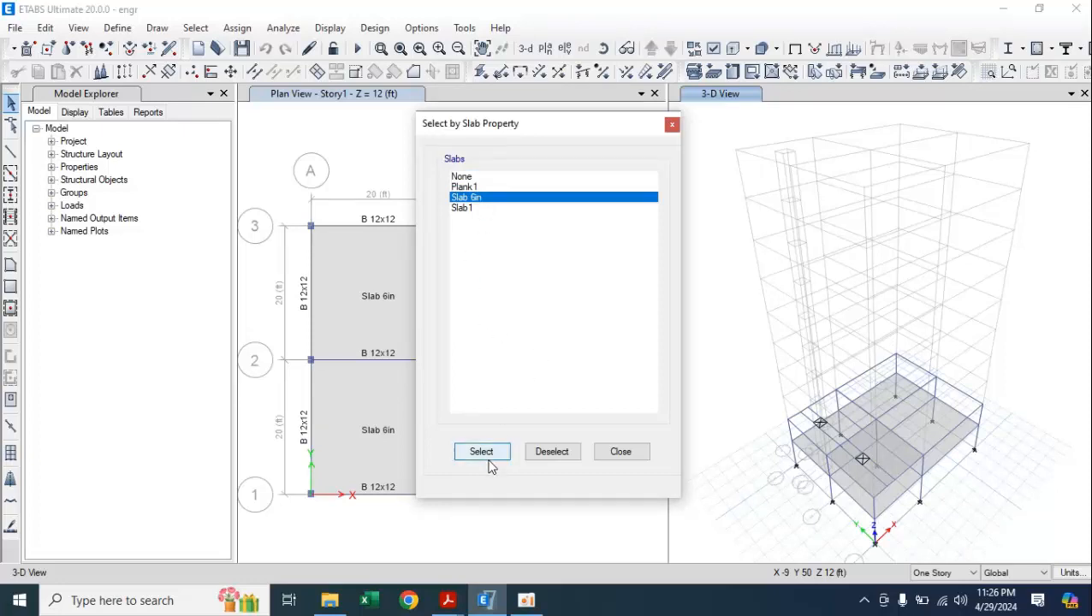
{"action": "left_click", "coordinate": [552, 452]}
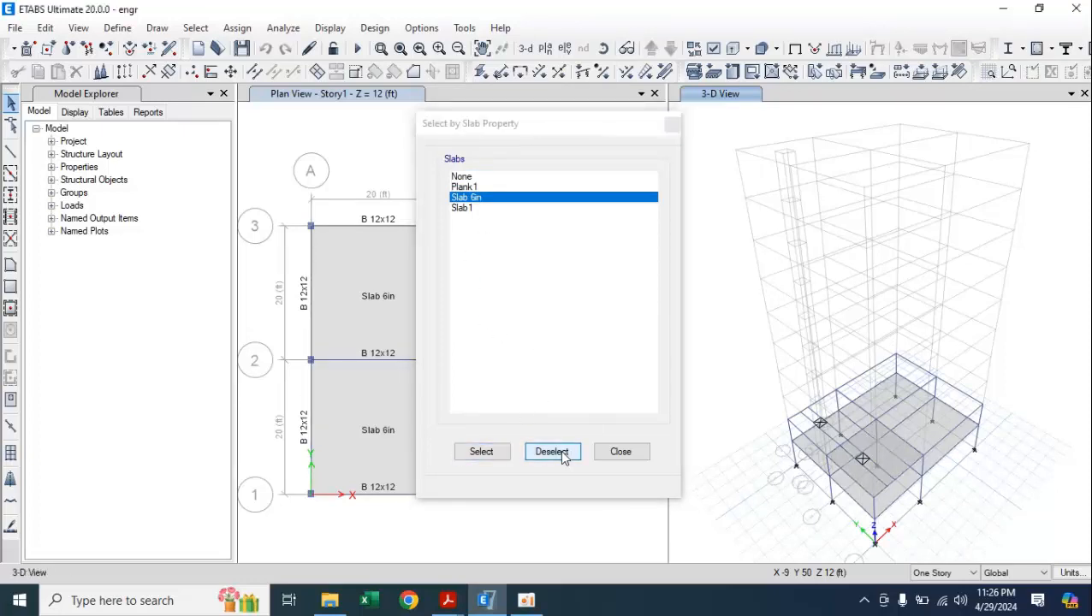
{"action": "left_click", "coordinate": [617, 453]}
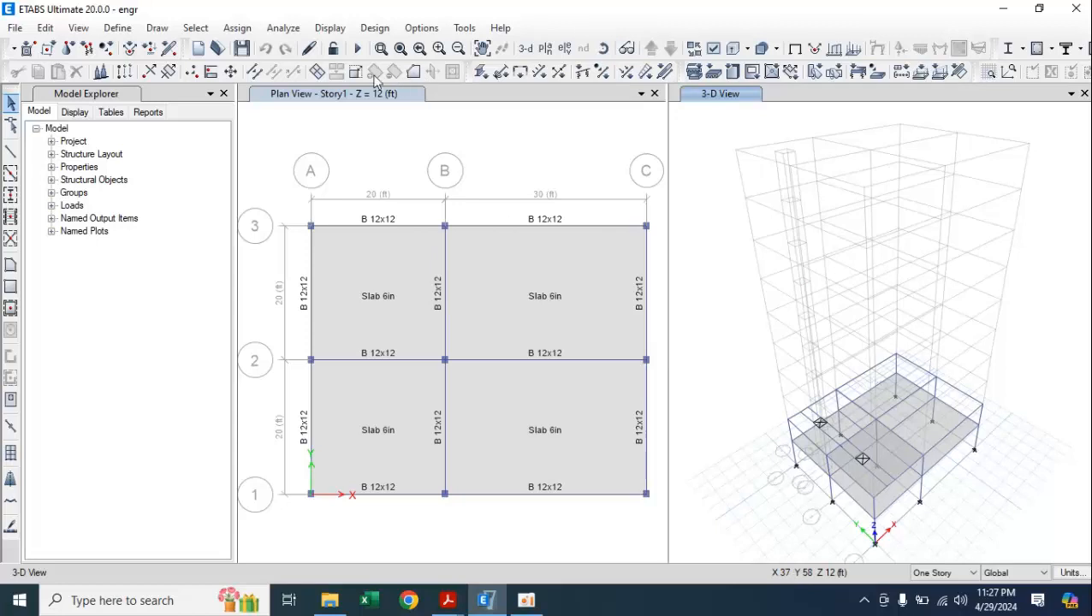
Compare the beam and slab layouts in the Story1, Story2 and Story3 plan views, ending on Story1
{"action": "left_click", "coordinate": [479, 217]}
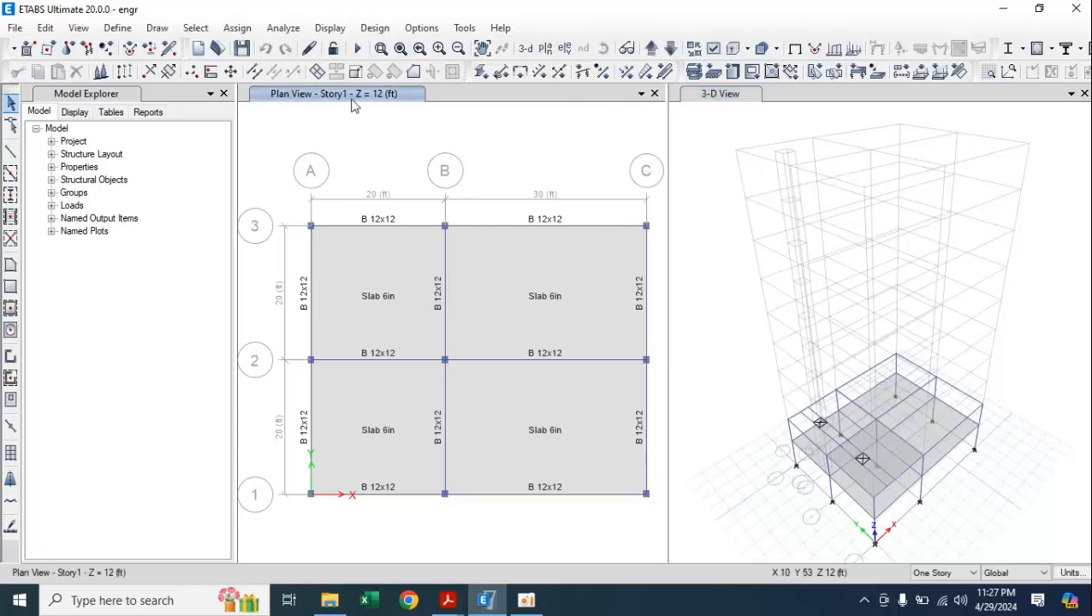
{"action": "left_click", "coordinate": [650, 49]}
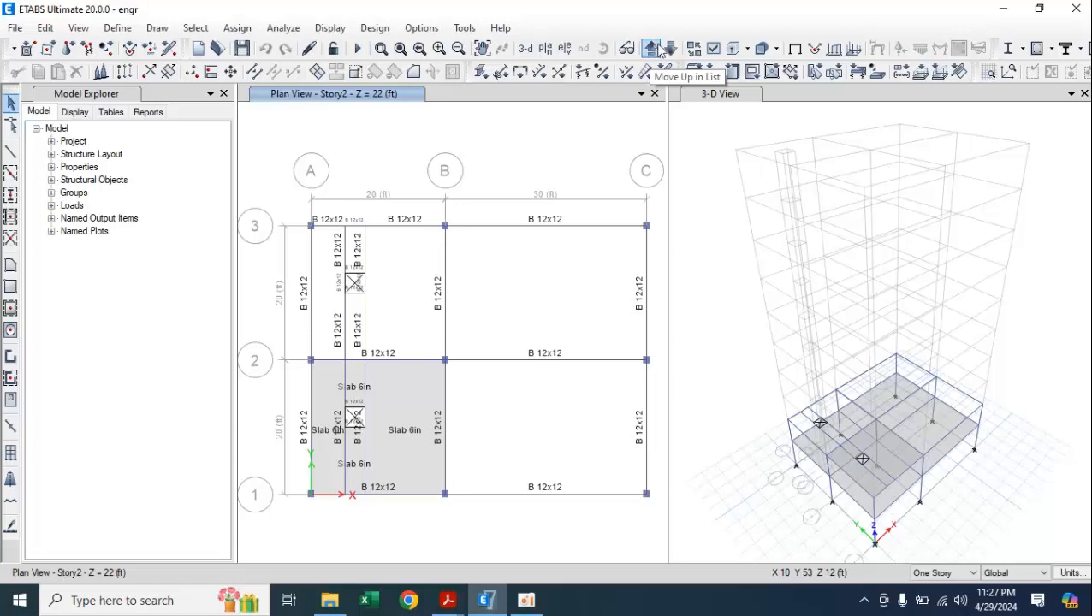
{"action": "left_click", "coordinate": [672, 50]}
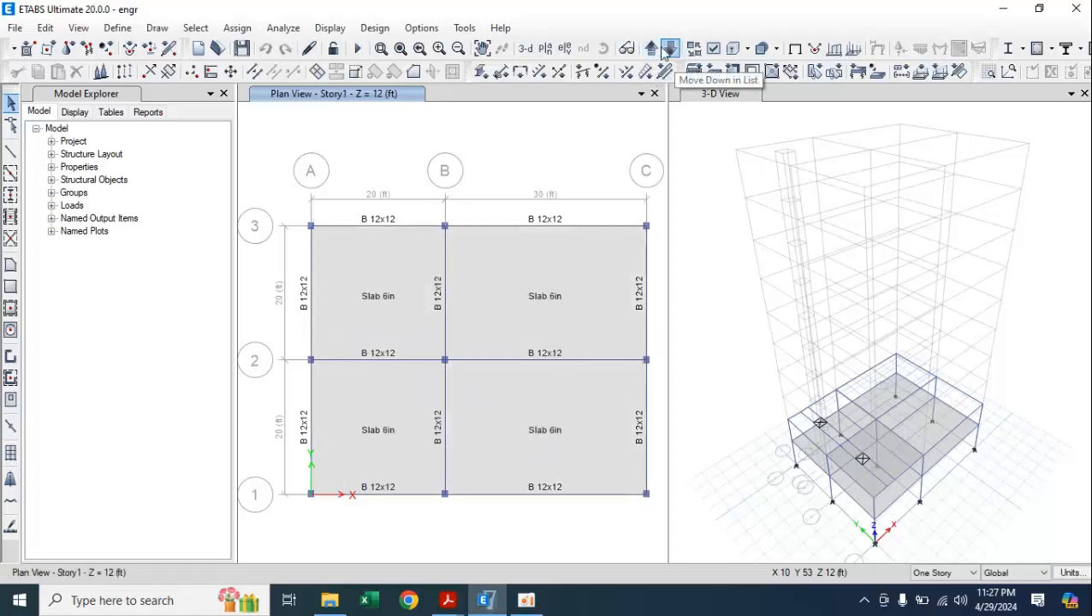
{"action": "left_click", "coordinate": [651, 49]}
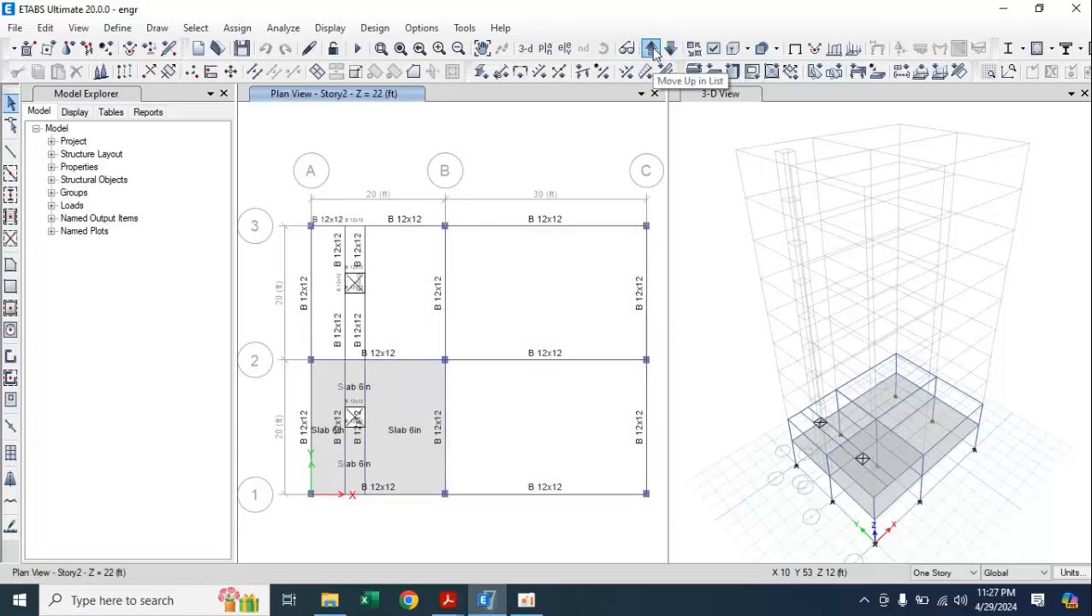
{"action": "left_click", "coordinate": [651, 49]}
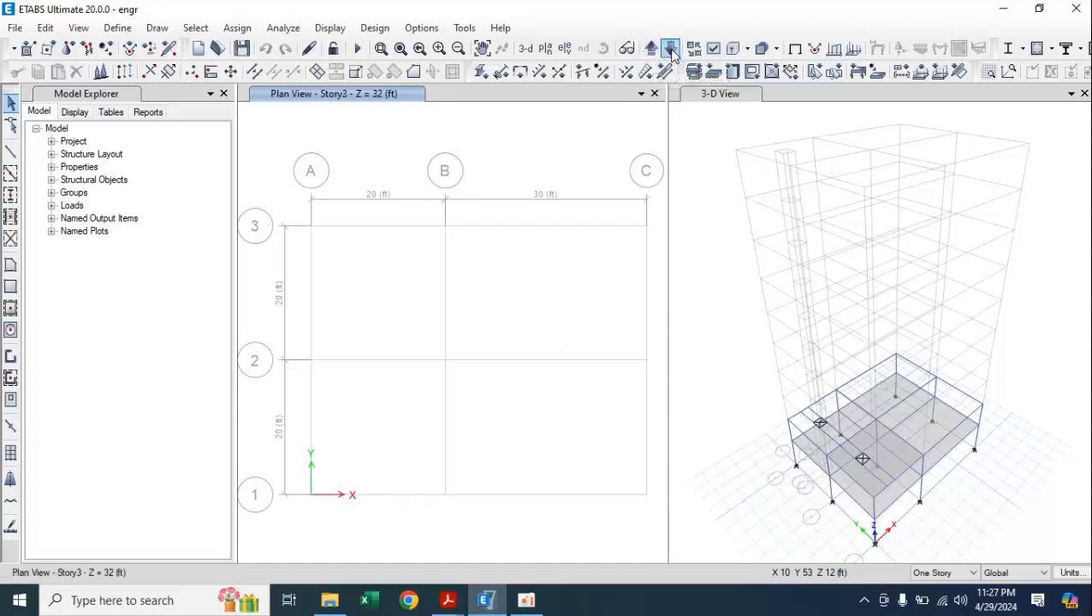
{"action": "left_click", "coordinate": [672, 50]}
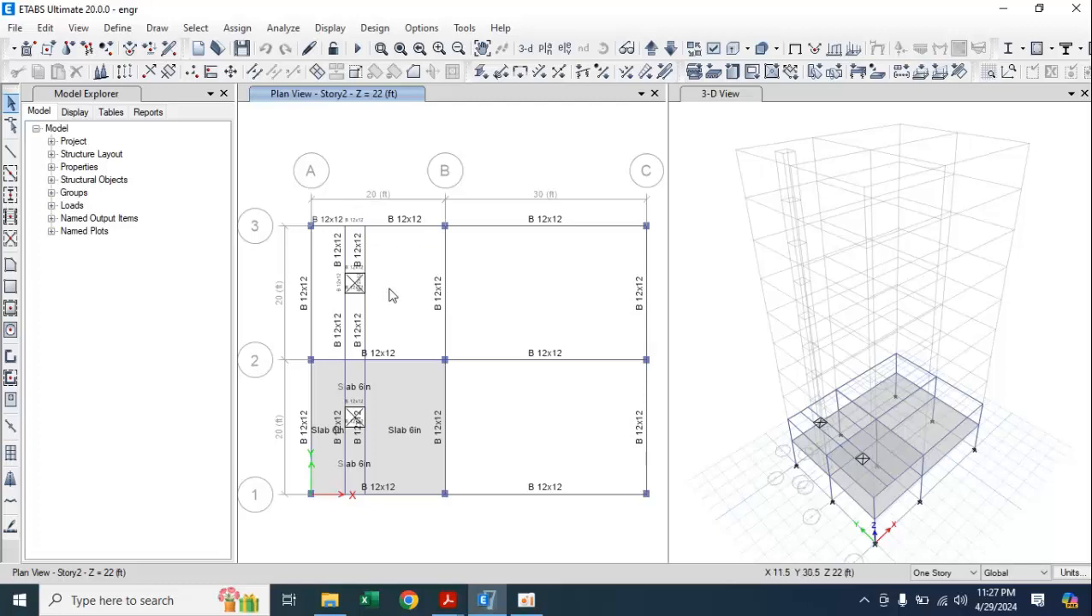
{"action": "left_click", "coordinate": [650, 50]}
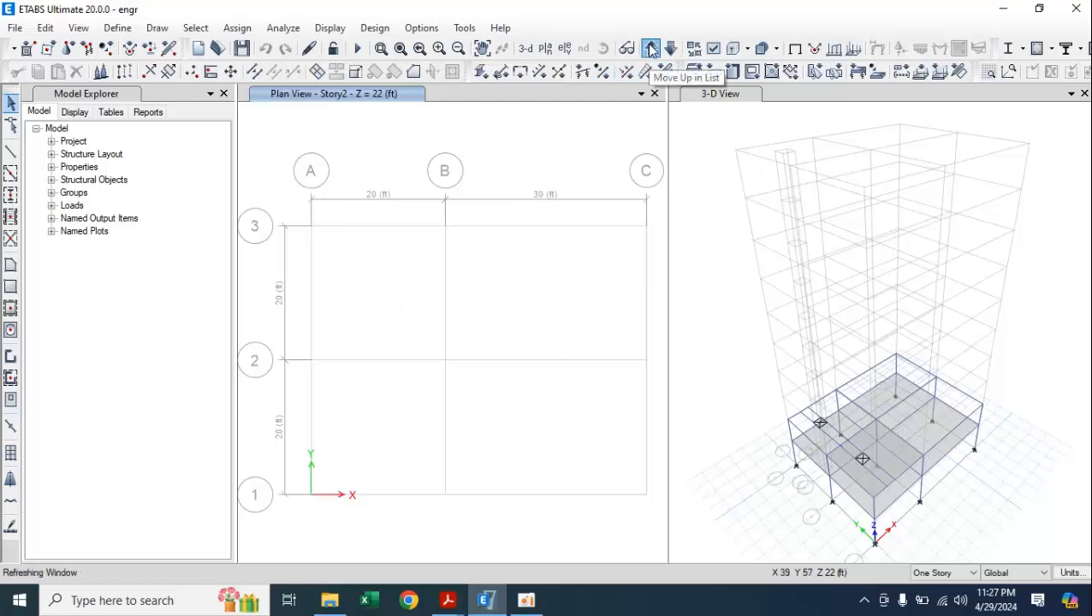
{"action": "left_click", "coordinate": [676, 51]}
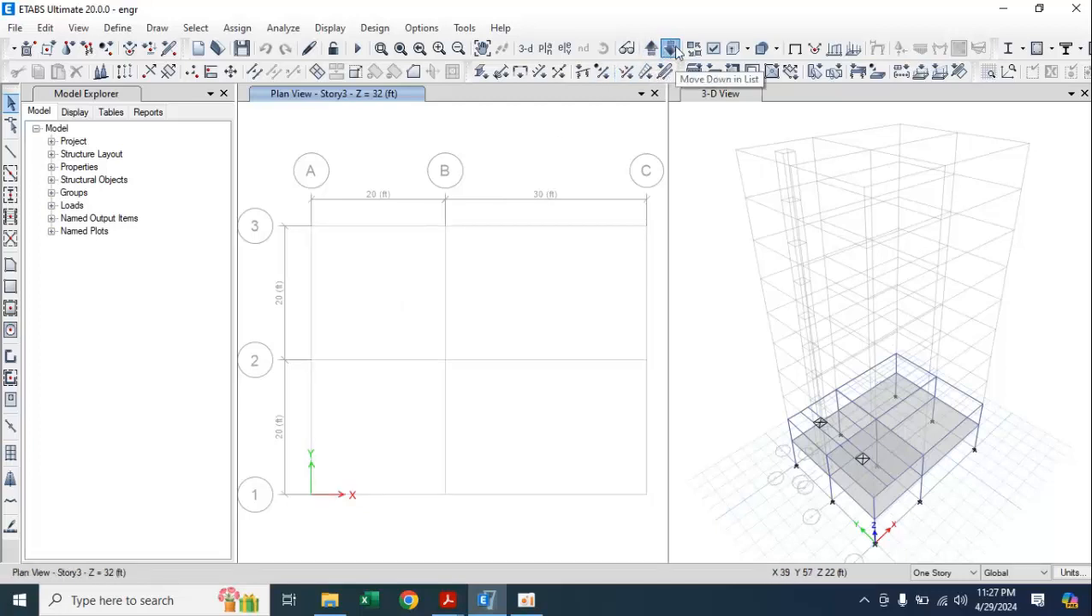
{"action": "left_click", "coordinate": [676, 51]}
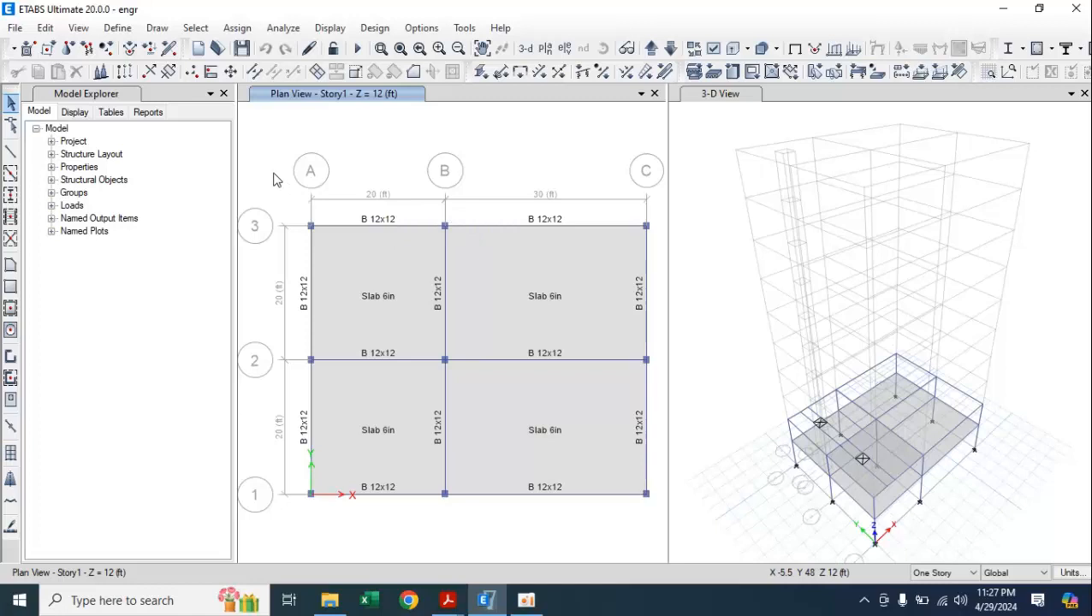
Select all objects in the Story1 plan and replicate them on Story3 through Story10, keeping the originals
{"action": "left_click_drag", "start_coordinate": [273, 173], "coordinate": [660, 520]}
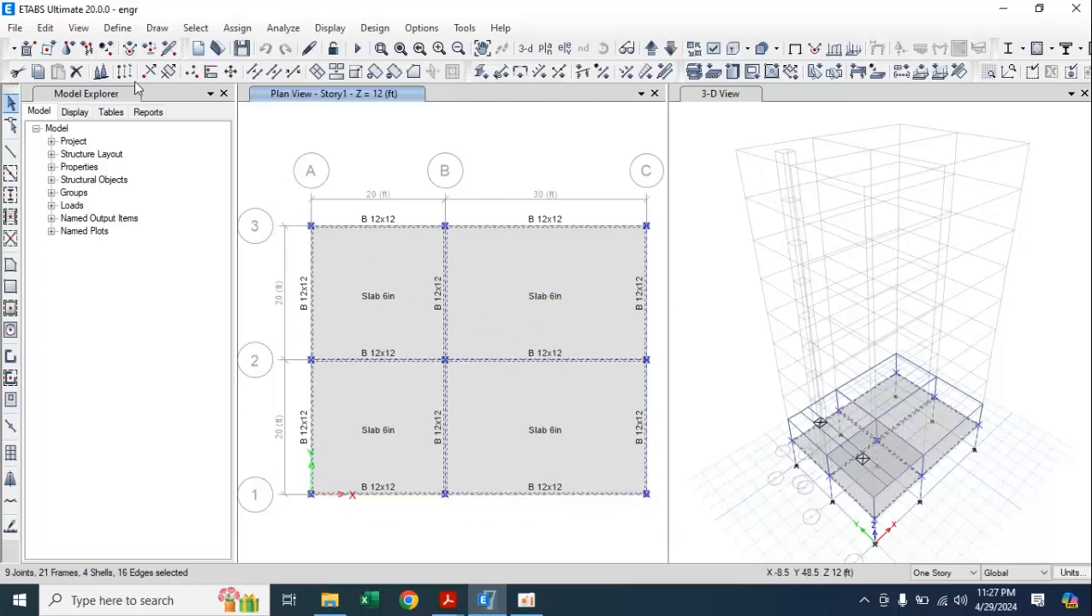
{"action": "left_click", "coordinate": [84, 31]}
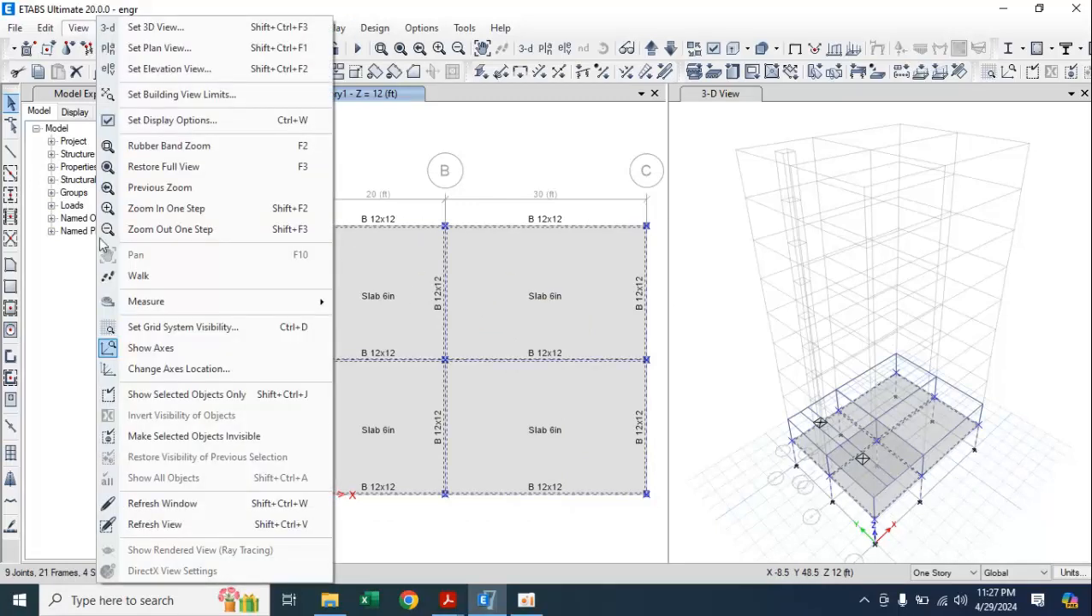
{"action": "mouse_move", "coordinate": [53, 30]}
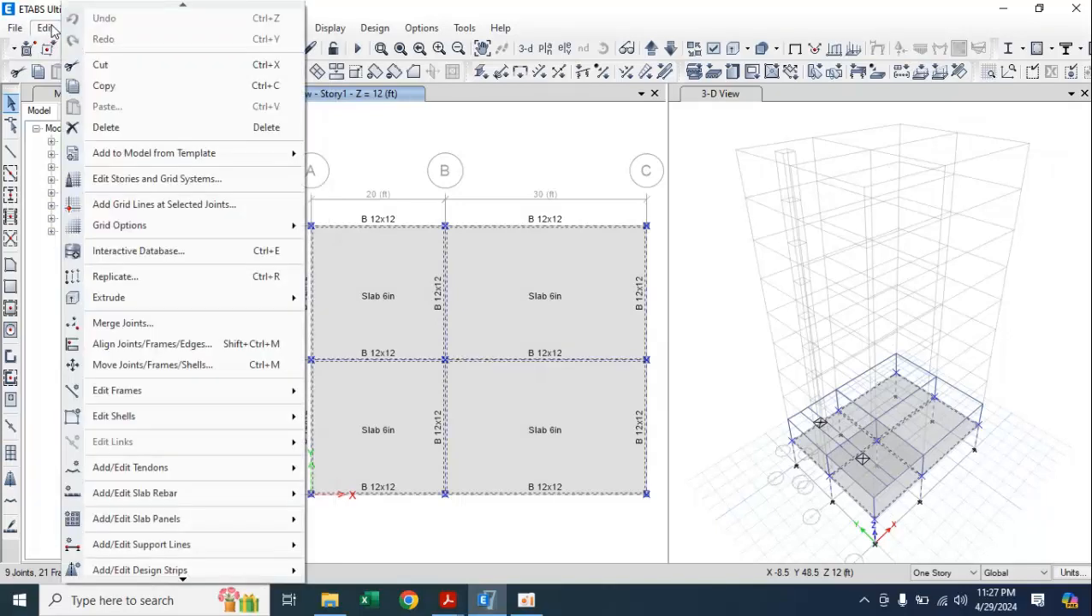
{"action": "left_click", "coordinate": [101, 277]}
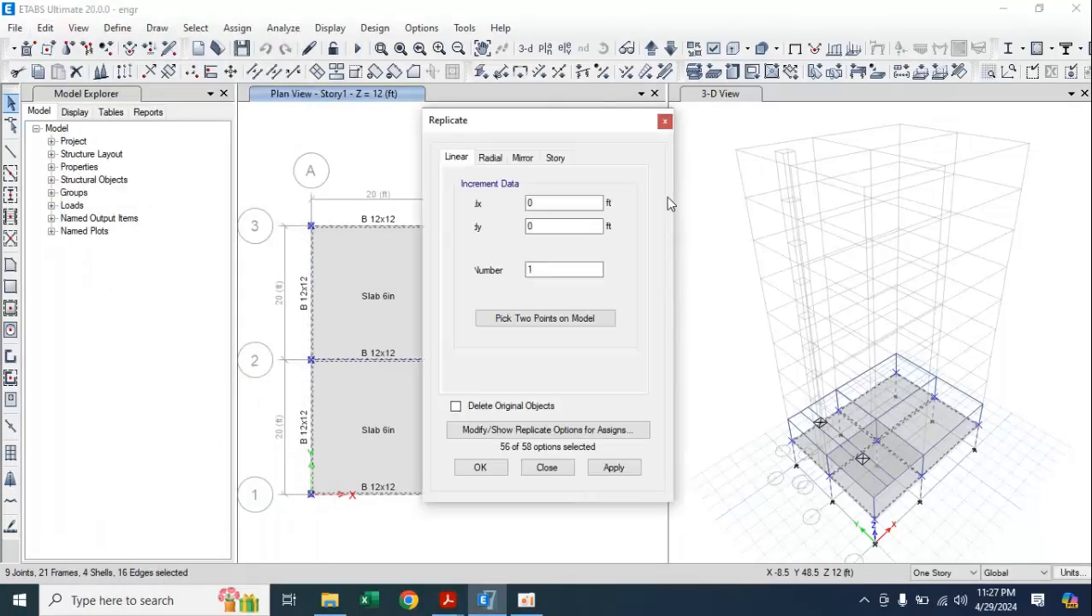
{"action": "left_click_drag", "start_coordinate": [569, 124], "coordinate": [947, 124]}
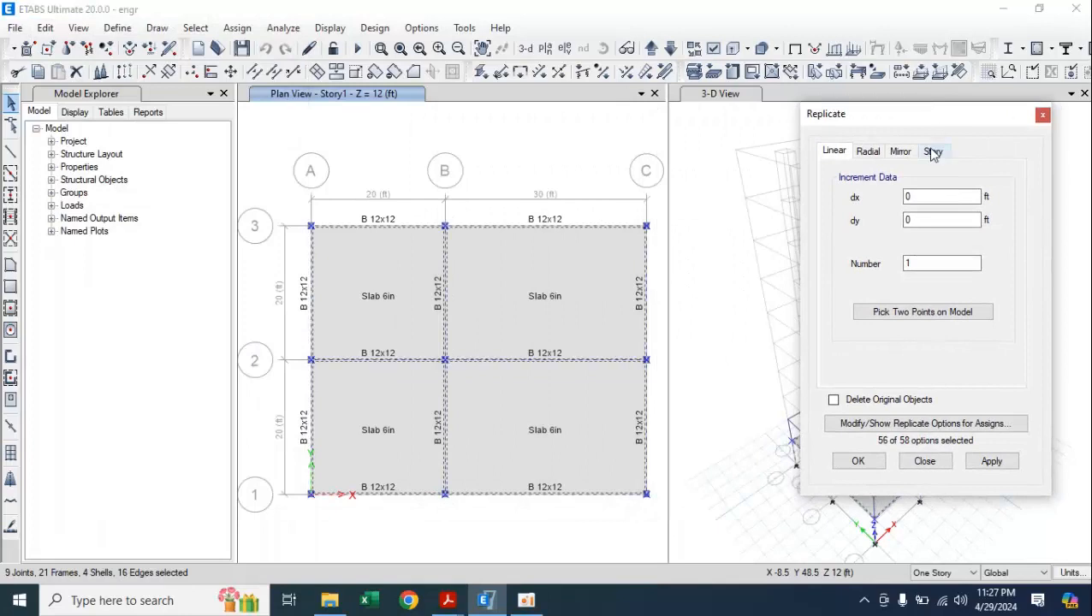
{"action": "left_click", "coordinate": [933, 151]}
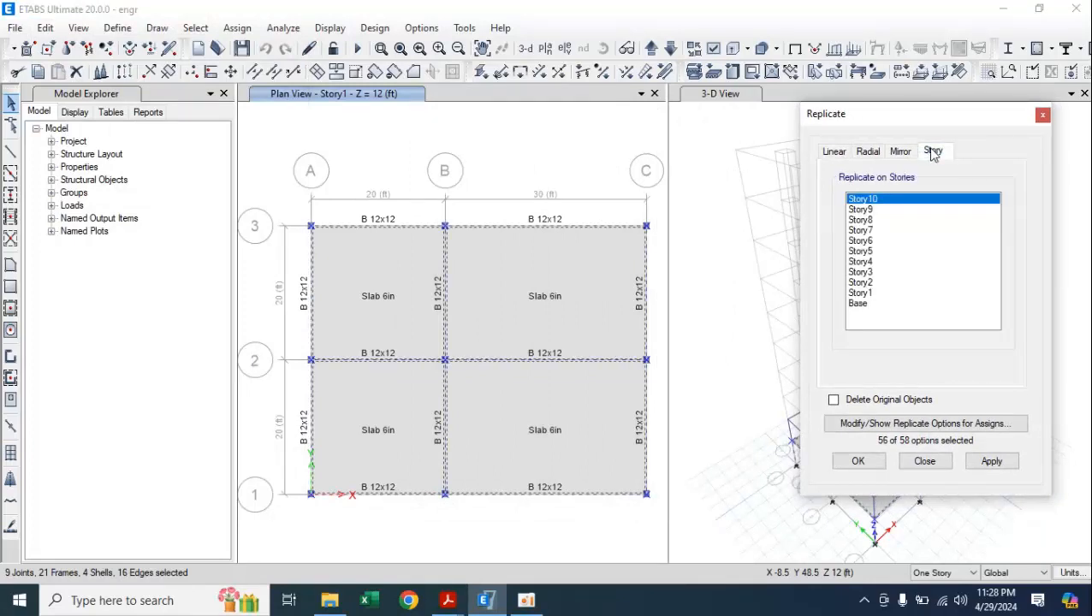
{"action": "left_click", "coordinate": [863, 272]}
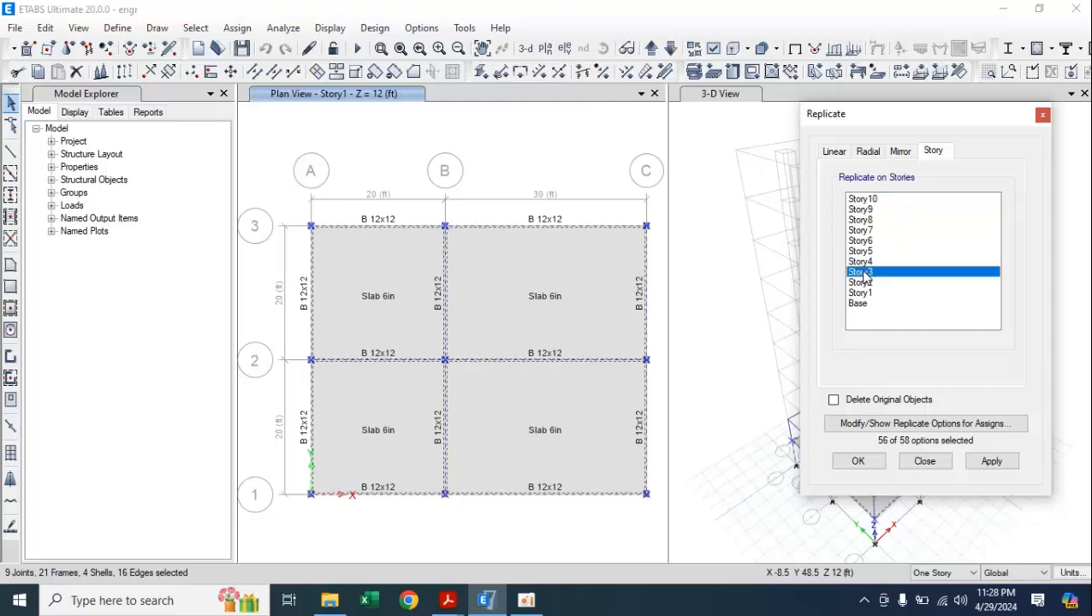
{"action": "left_click_drag", "start_coordinate": [864, 275], "coordinate": [908, 195]}
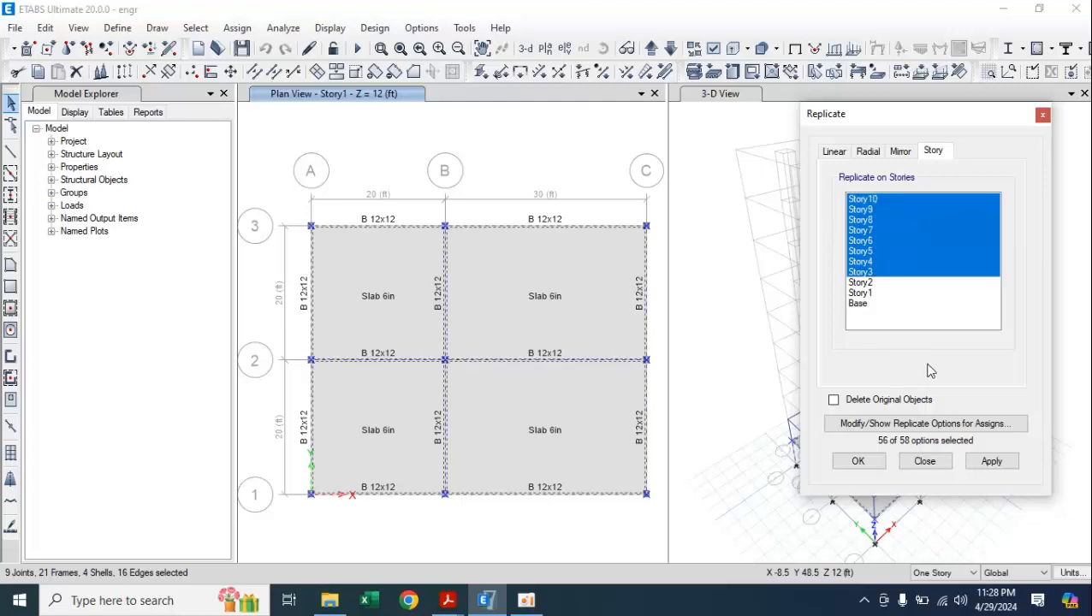
{"action": "left_click", "coordinate": [989, 461]}
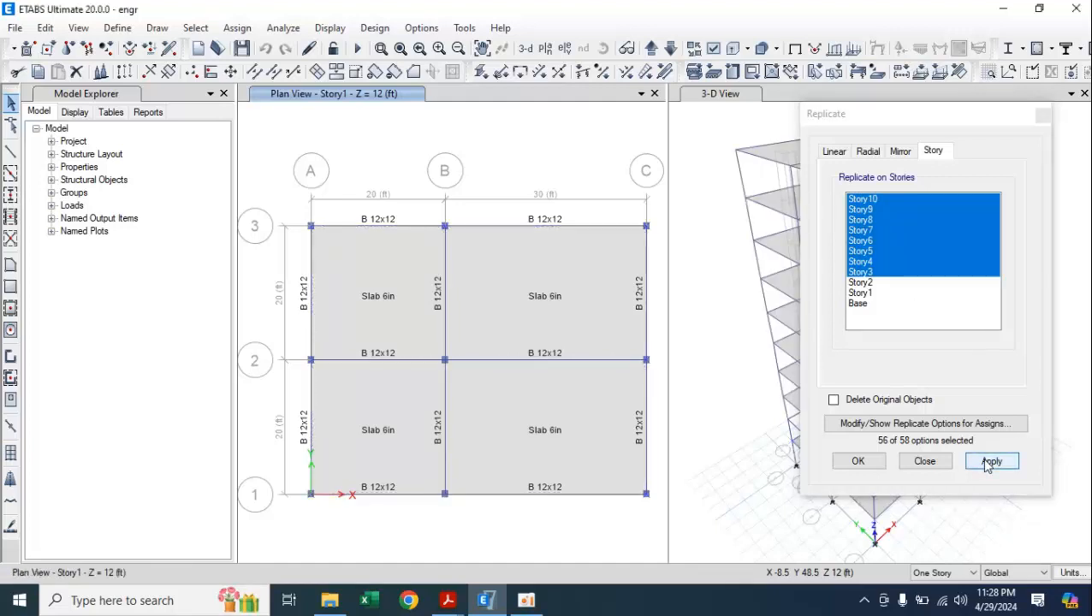
{"action": "left_click", "coordinate": [863, 464]}
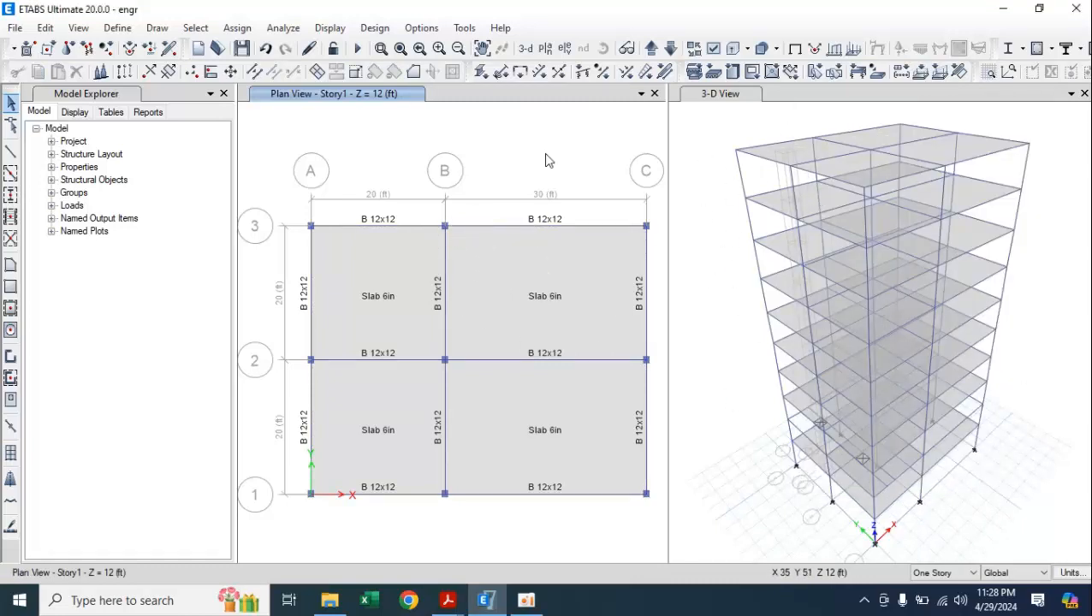
Select all shells with the Slab 6in section by slab property and close the selection dialog
{"action": "left_click", "coordinate": [193, 28]}
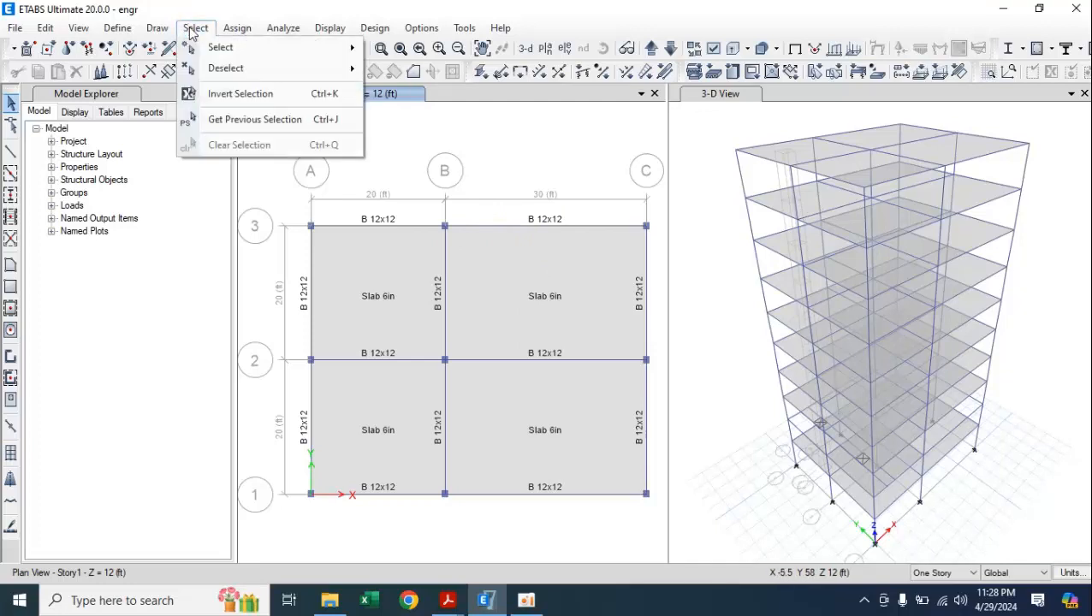
{"action": "mouse_move", "coordinate": [236, 48]}
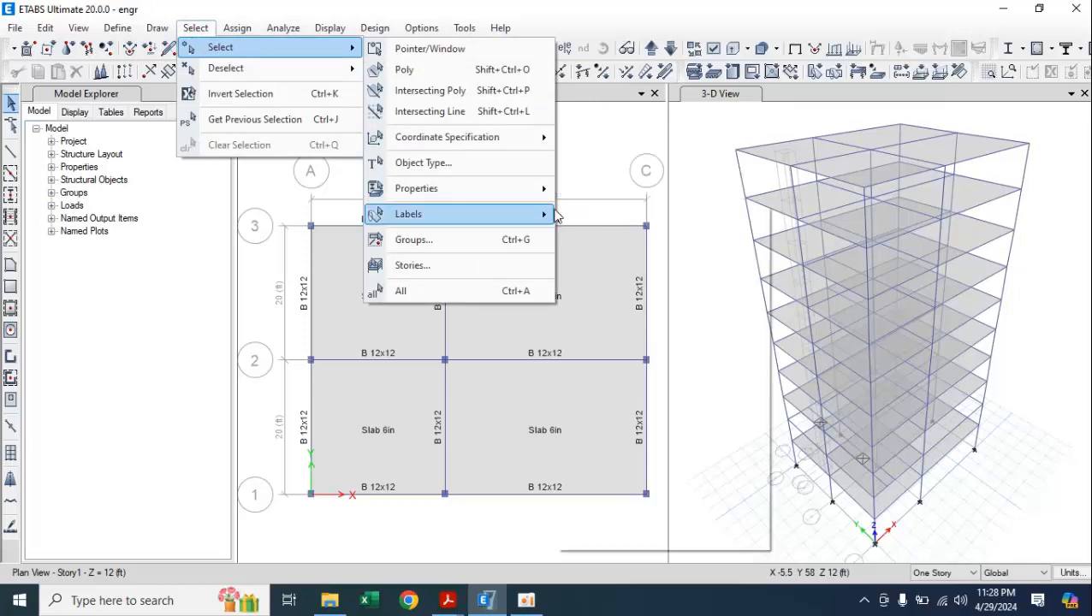
{"action": "mouse_move", "coordinate": [542, 193]}
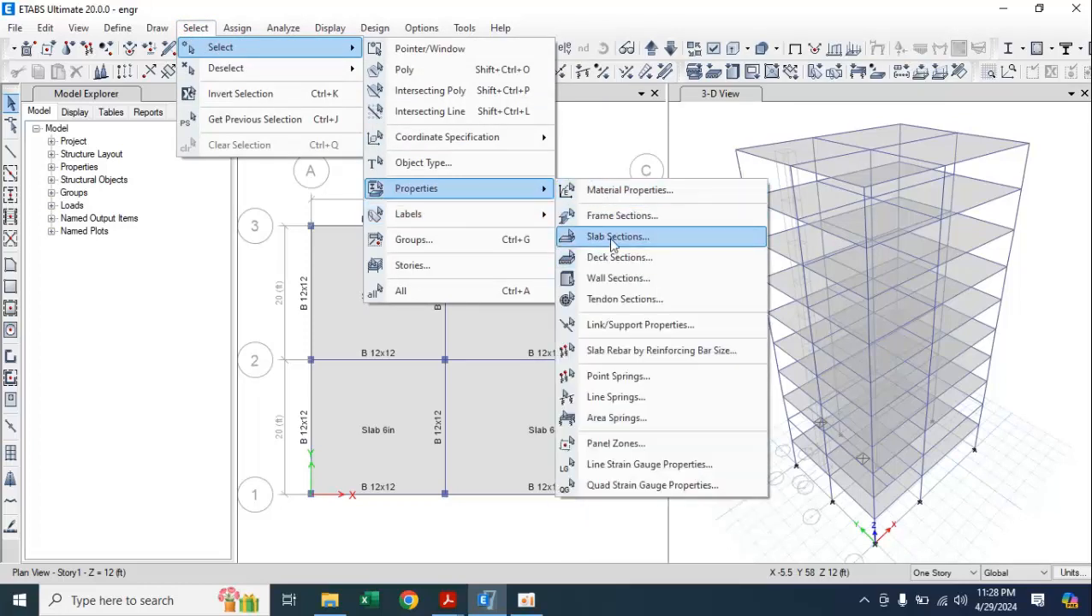
{"action": "left_click", "coordinate": [613, 238]}
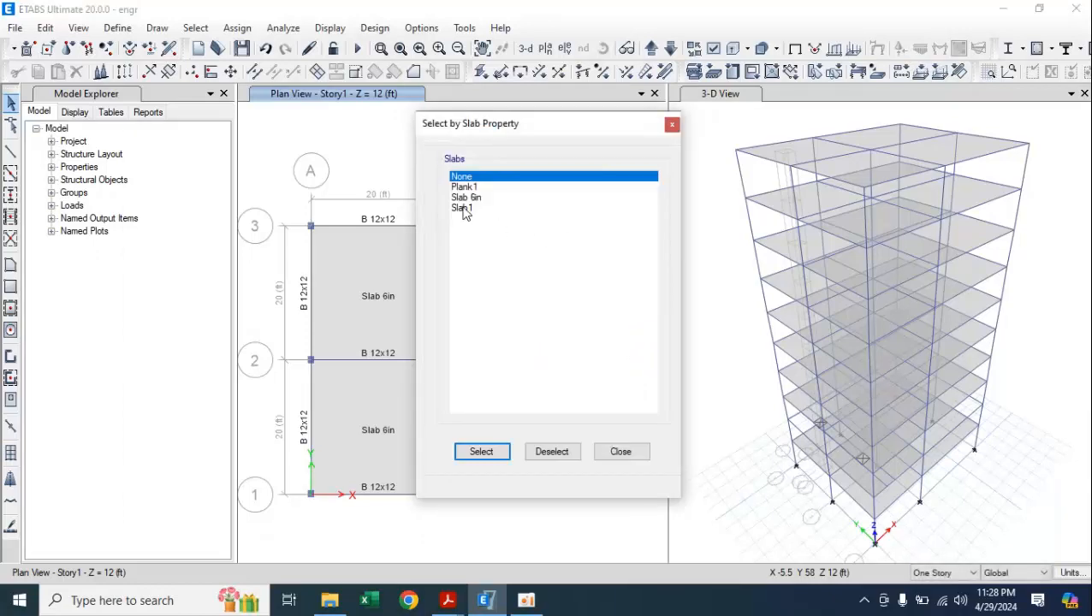
{"action": "left_click", "coordinate": [463, 198]}
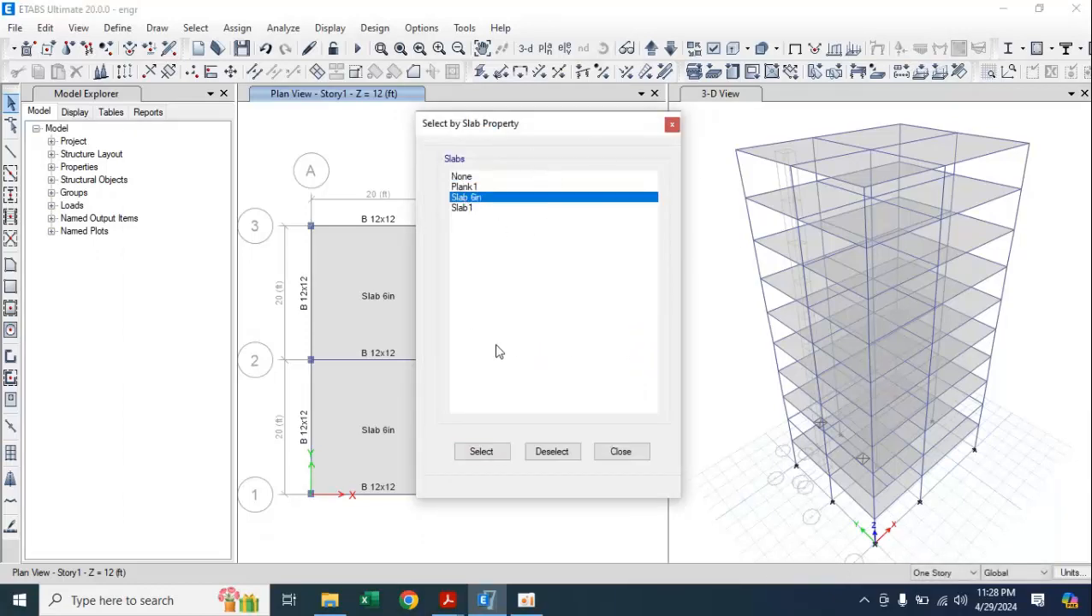
{"action": "left_click", "coordinate": [480, 452]}
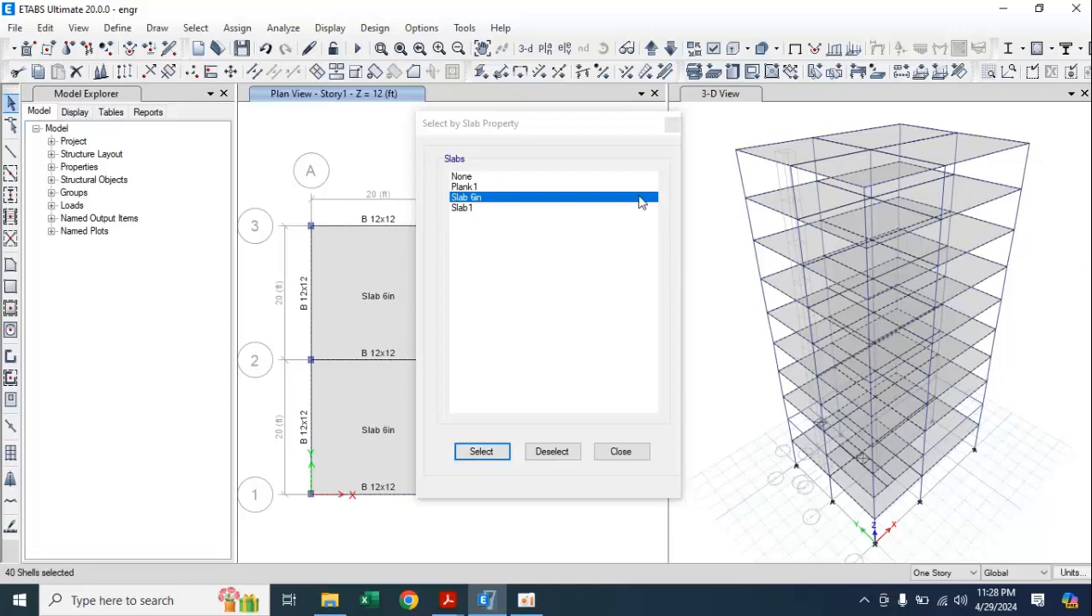
{"action": "left_click_drag", "start_coordinate": [557, 126], "coordinate": [934, 111]}
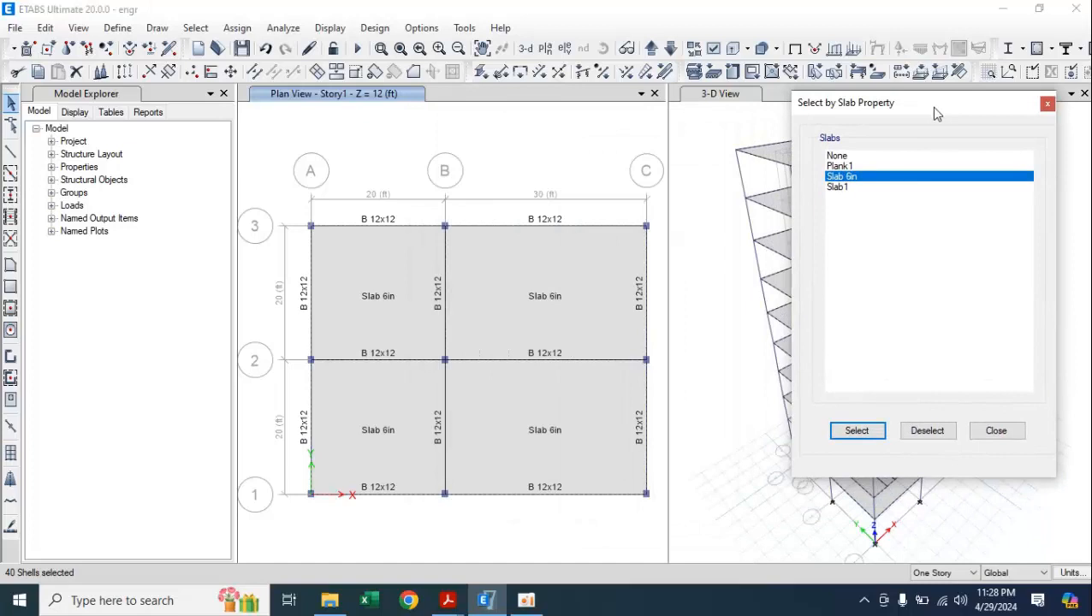
{"action": "left_click", "coordinate": [994, 431]}
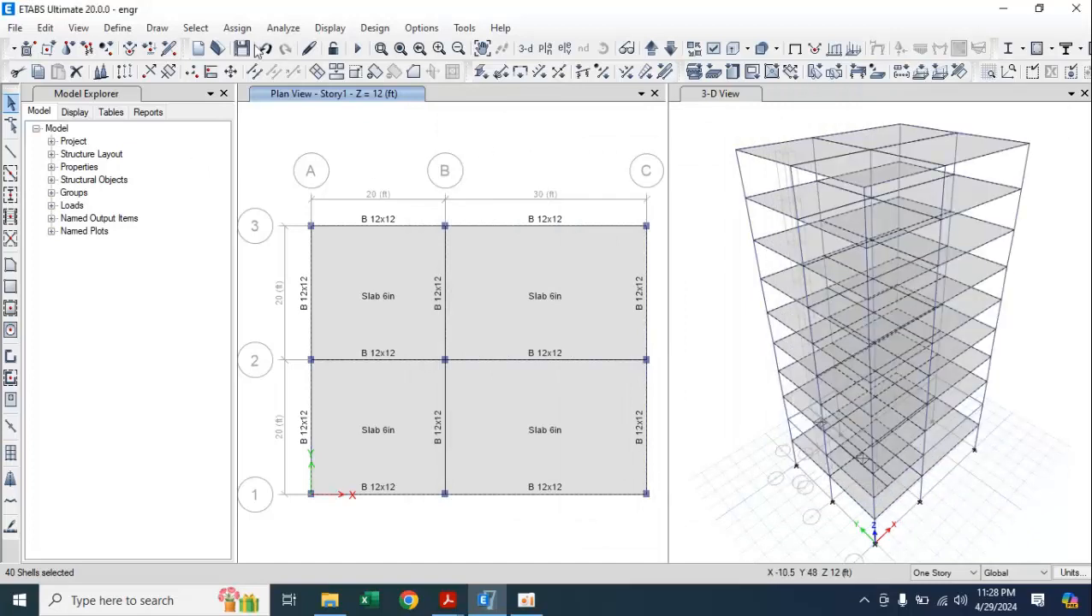
Start a uniform shell load assignment for the selected 6-inch slabs and choose the Live load pattern
{"action": "left_click", "coordinate": [228, 32]}
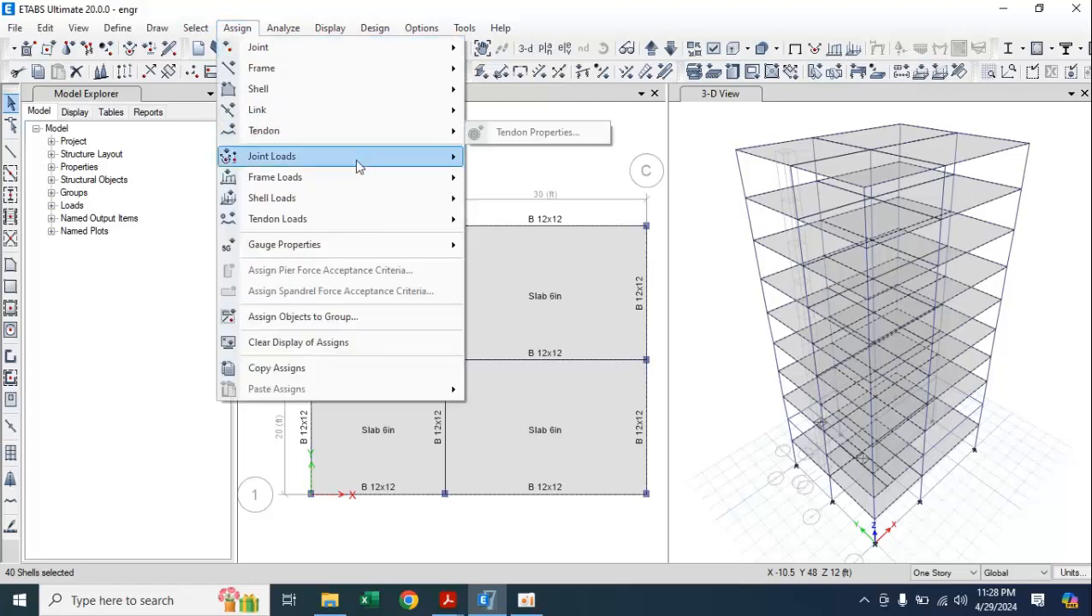
{"action": "mouse_move", "coordinate": [409, 219]}
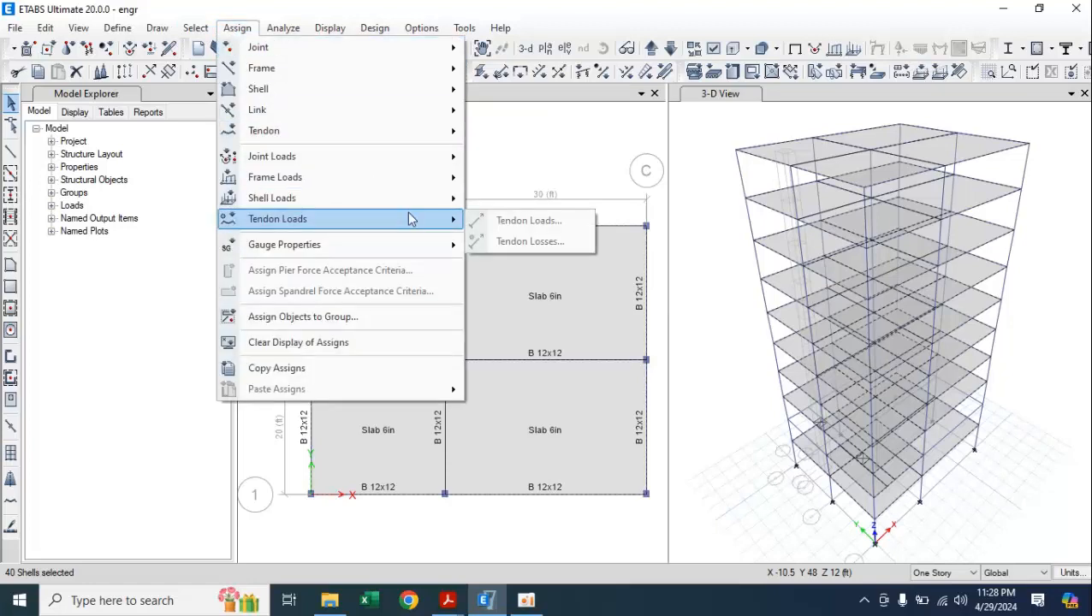
{"action": "mouse_move", "coordinate": [430, 202]}
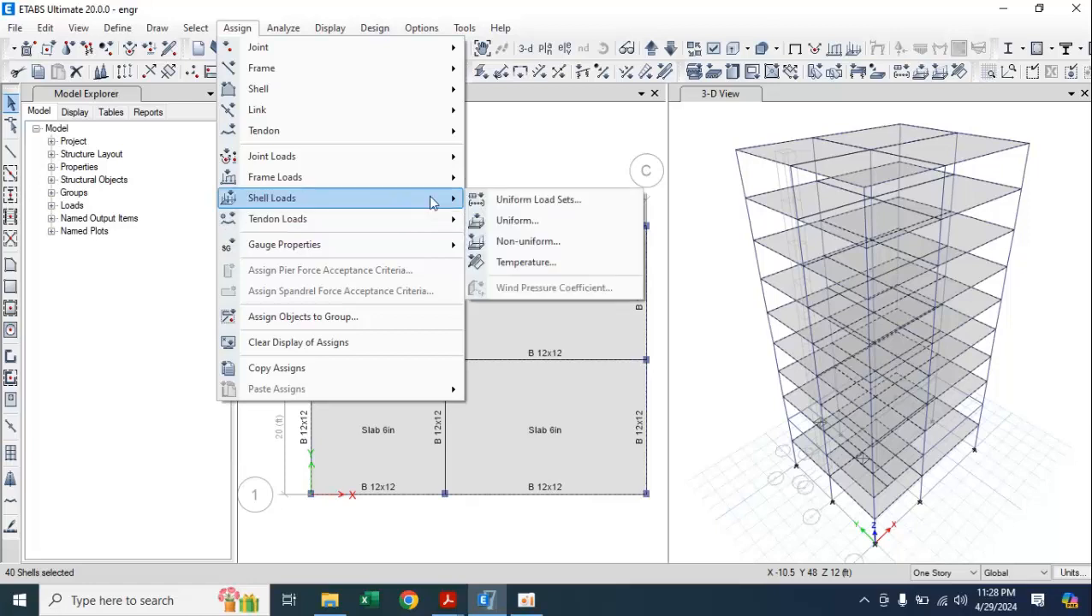
{"action": "left_click", "coordinate": [523, 221]}
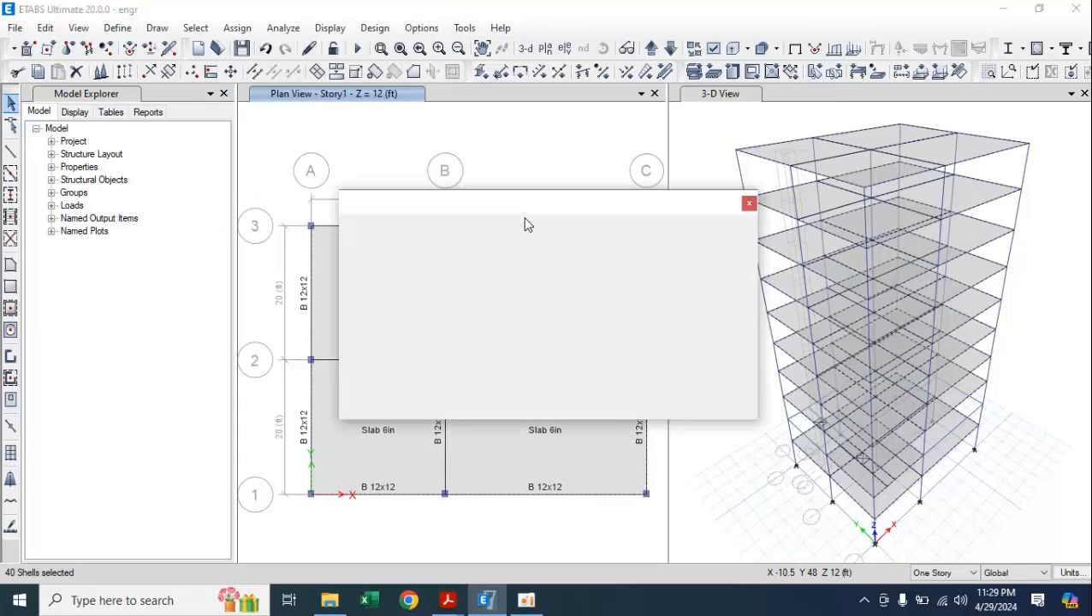
{"action": "left_click_drag", "start_coordinate": [539, 210], "coordinate": [621, 147]}
{"action": "left_click", "coordinate": [751, 190]}
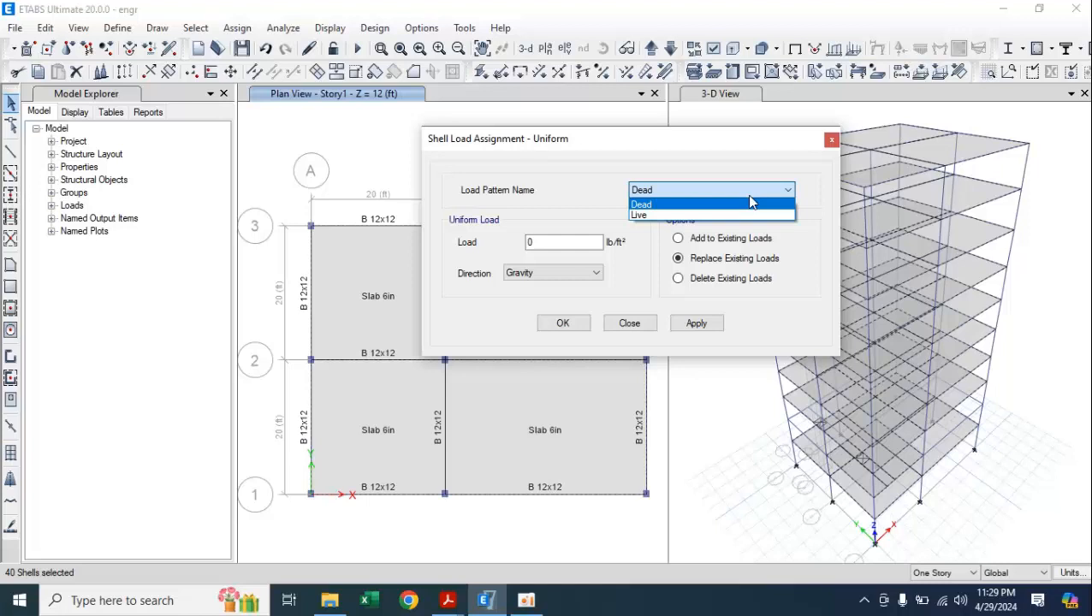
{"action": "left_click", "coordinate": [720, 215]}
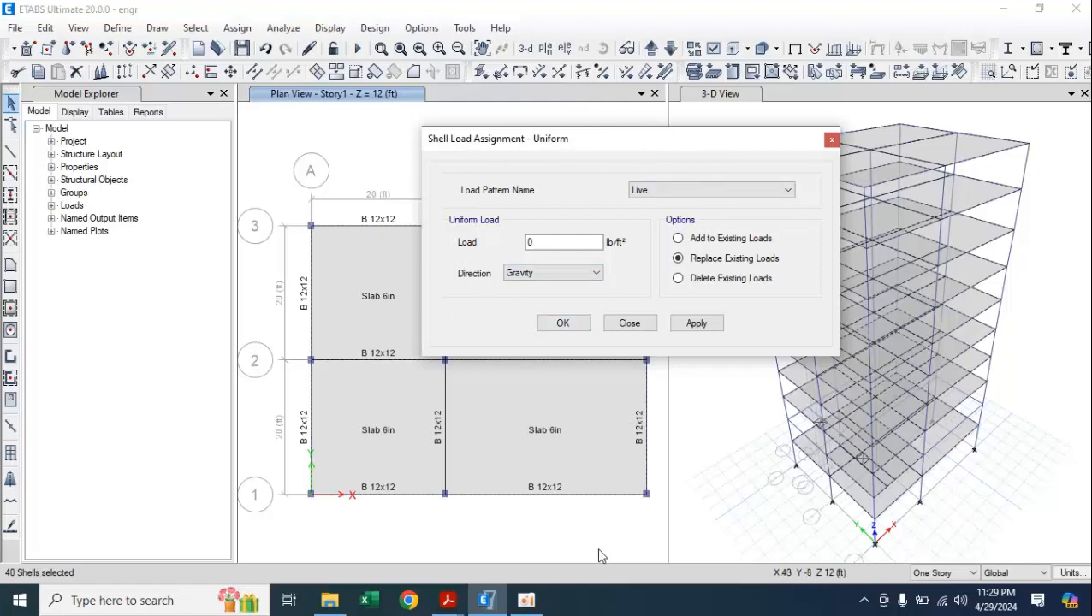
Switch to the ASCE 7-16 PDF and examine the minimum uniformly distributed live loads by occupancy in Table 4.3-1
{"action": "left_click", "coordinate": [447, 600]}
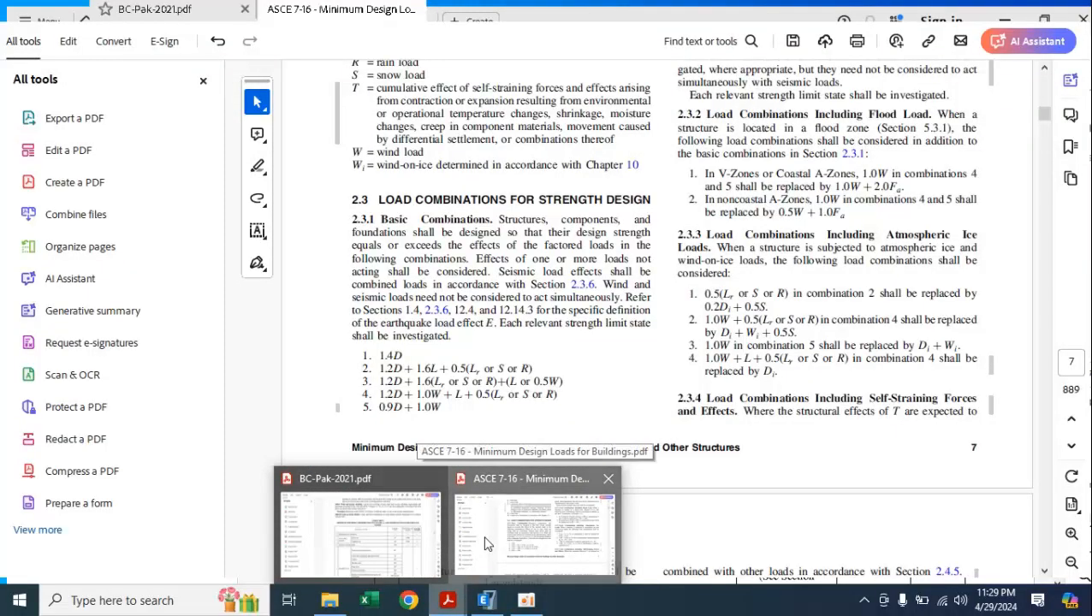
{"action": "left_click", "coordinate": [487, 543]}
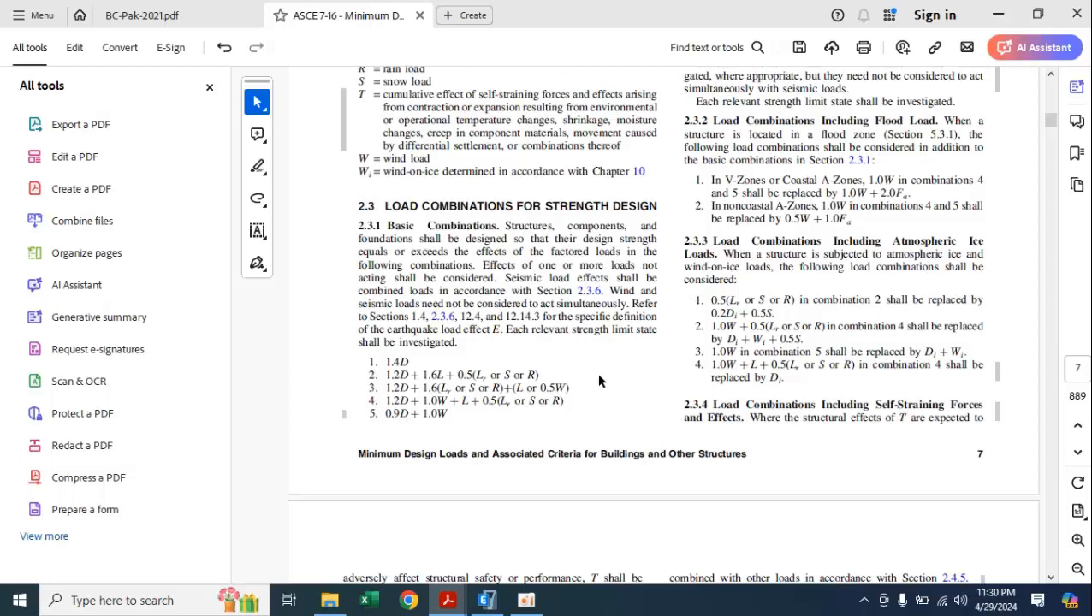
{"action": "scroll", "coordinate": [596, 372], "scroll_direction": "down", "scroll_amount": 15}
{"action": "scroll", "coordinate": [597, 373], "scroll_direction": "down", "scroll_amount": 10}
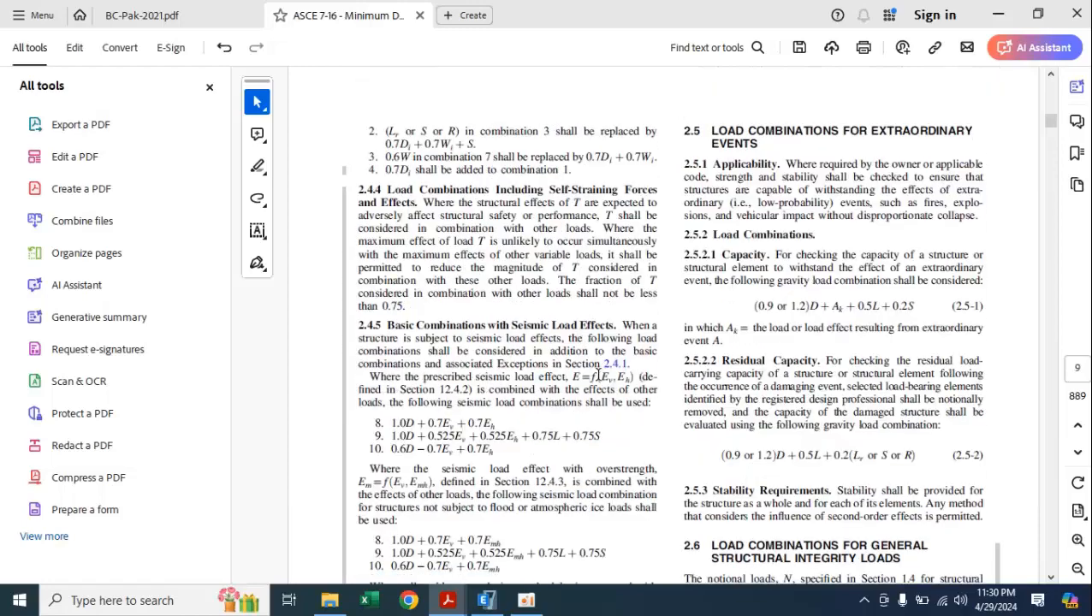
{"action": "scroll", "coordinate": [597, 374], "scroll_direction": "down", "scroll_amount": 15}
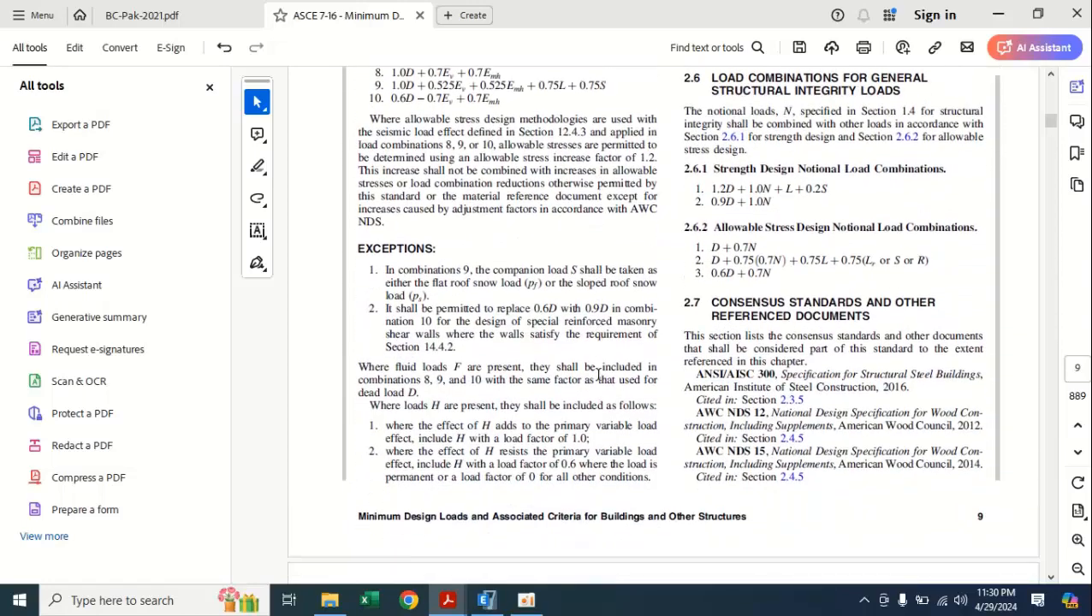
{"action": "scroll", "coordinate": [598, 374], "scroll_direction": "down", "scroll_amount": 15}
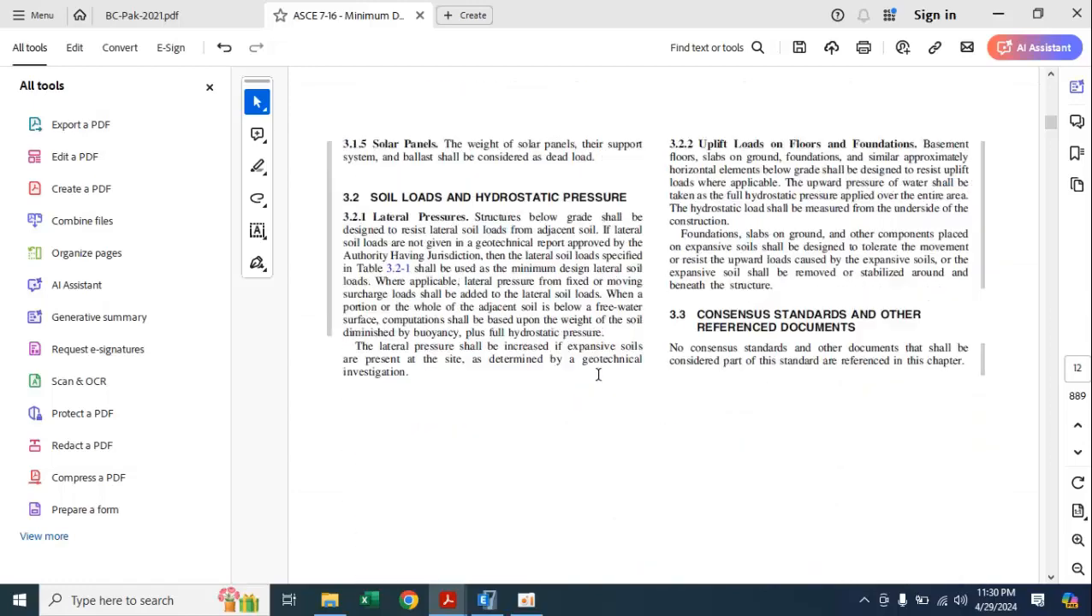
{"action": "scroll", "coordinate": [598, 374], "scroll_direction": "down", "scroll_amount": 5}
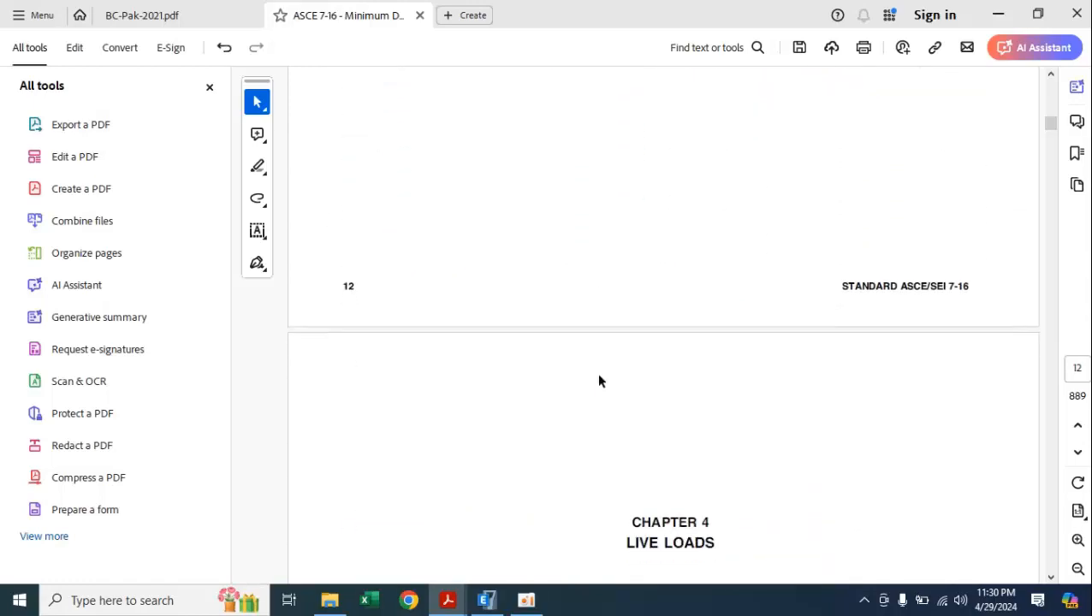
{"action": "scroll", "coordinate": [597, 372], "scroll_direction": "down", "scroll_amount": 15}
{"action": "scroll", "coordinate": [599, 381], "scroll_direction": "down", "scroll_amount": 8}
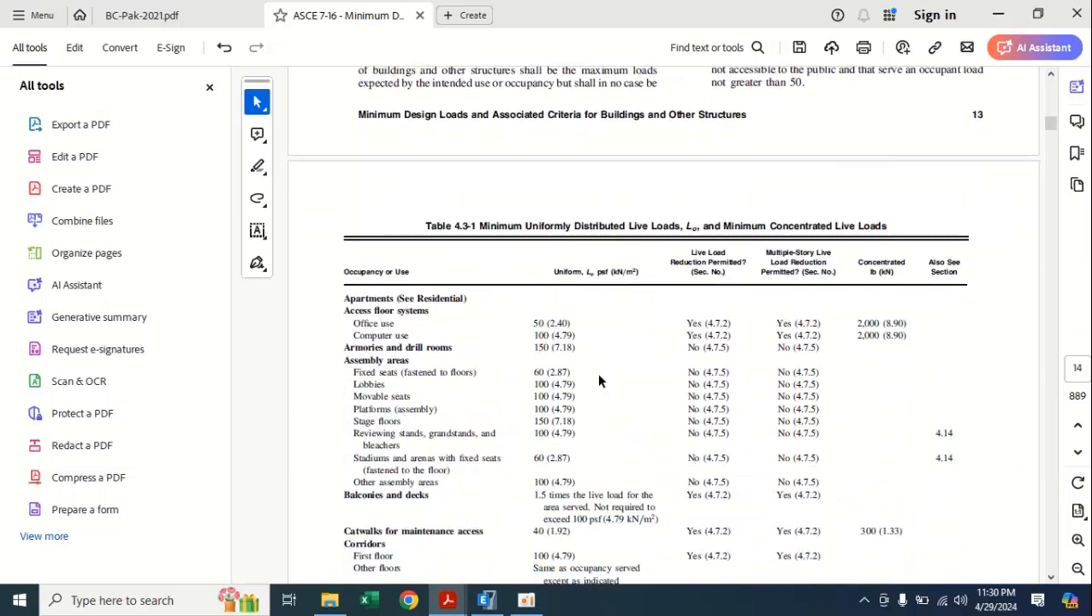
{"action": "scroll", "coordinate": [599, 381], "scroll_direction": "down", "scroll_amount": 2}
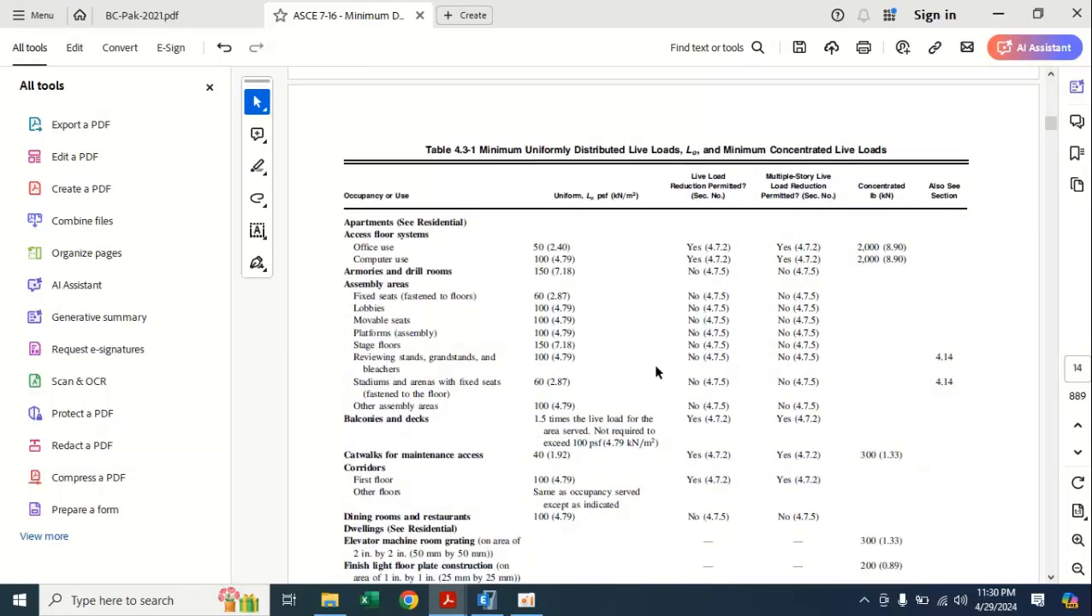
{"action": "scroll", "coordinate": [647, 421], "scroll_direction": "down", "scroll_amount": 4}
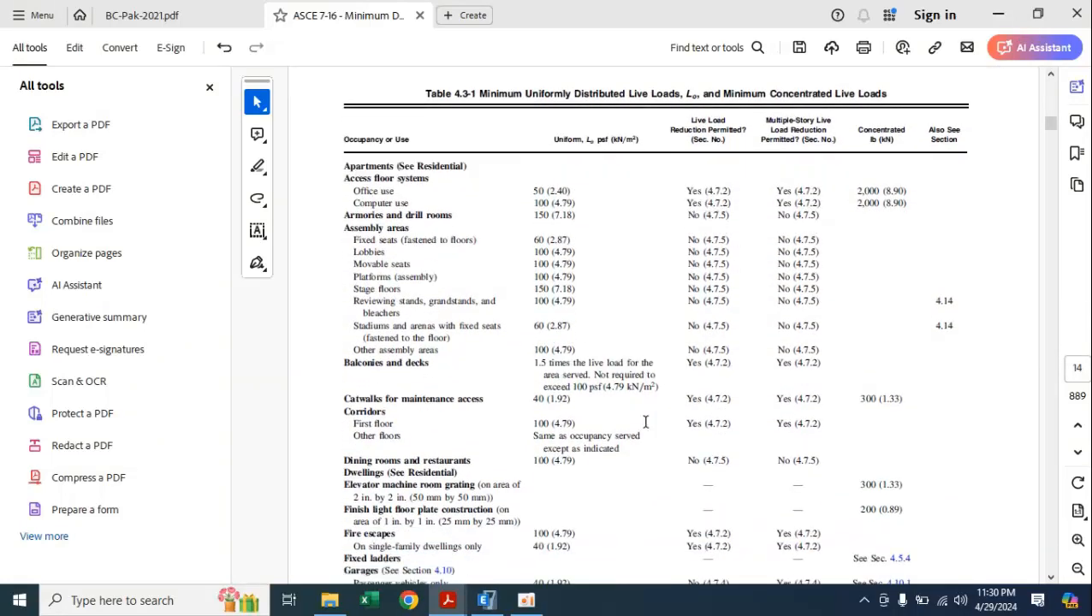
{"action": "scroll", "coordinate": [646, 423], "scroll_direction": "down", "scroll_amount": 20}
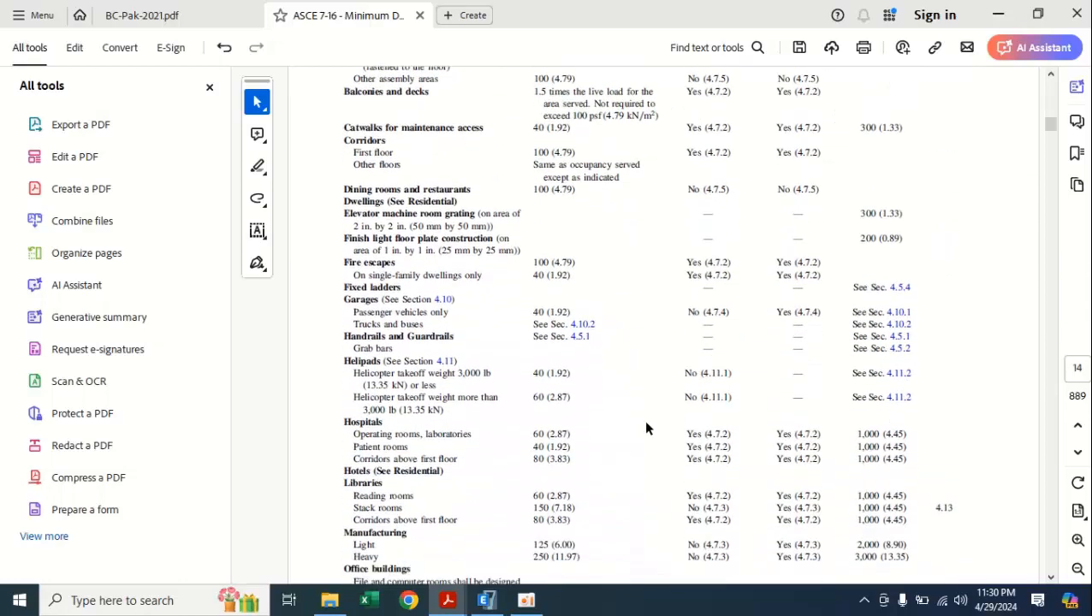
{"action": "scroll", "coordinate": [645, 422], "scroll_direction": "down", "scroll_amount": 10}
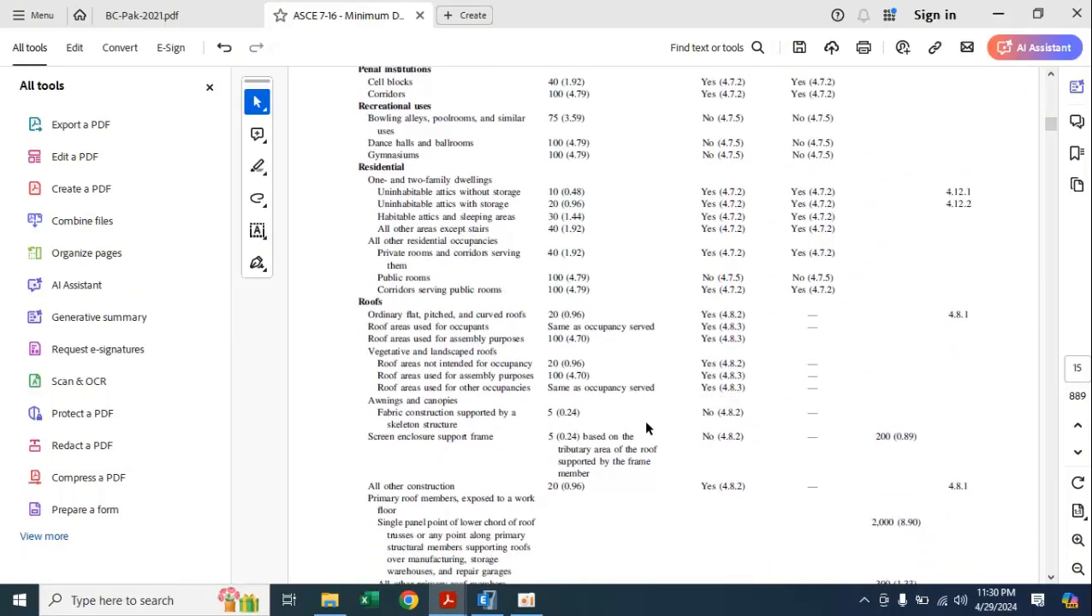
Examine the minimum live loads in Table 1607.1 of BC-Pak-2021.pdf, referring back to the ASCE 7-16 table
{"action": "left_click", "coordinate": [196, 15]}
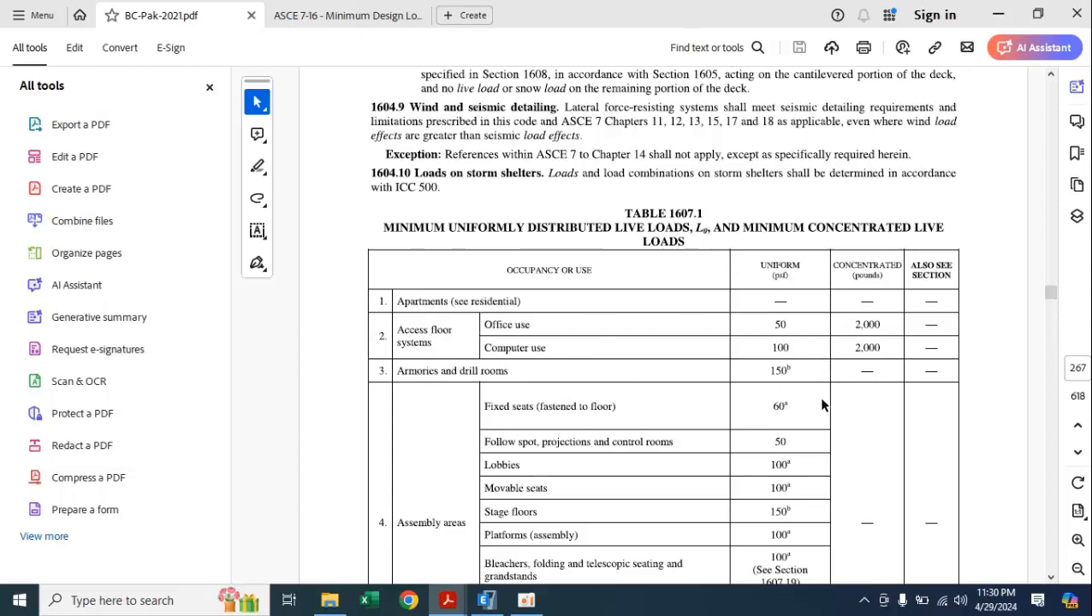
{"action": "scroll", "coordinate": [719, 309], "scroll_direction": "down", "scroll_amount": 3}
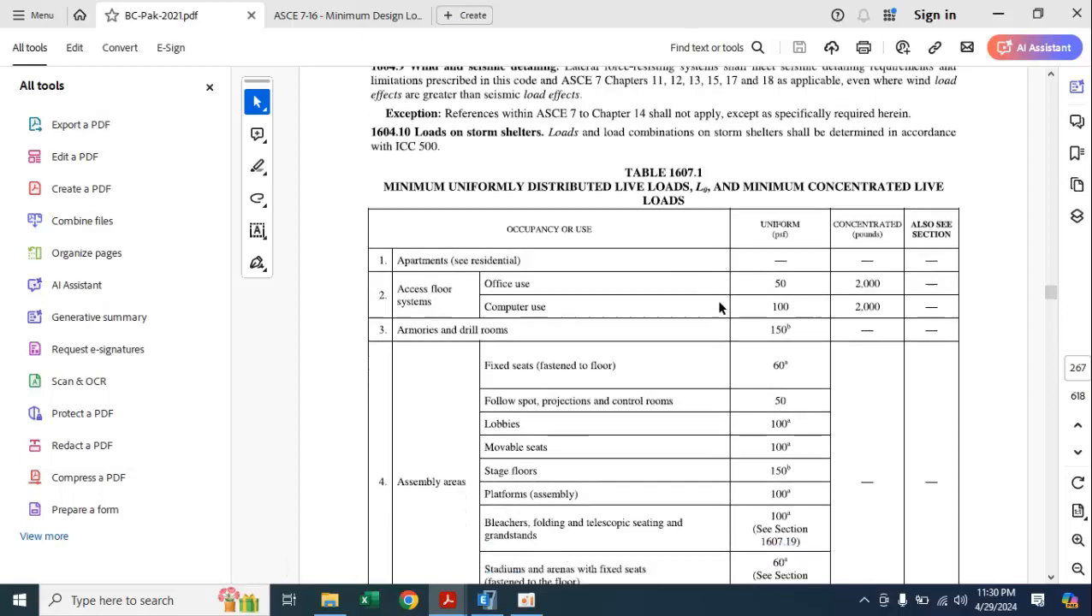
{"action": "scroll", "coordinate": [719, 309], "scroll_direction": "down", "scroll_amount": 15}
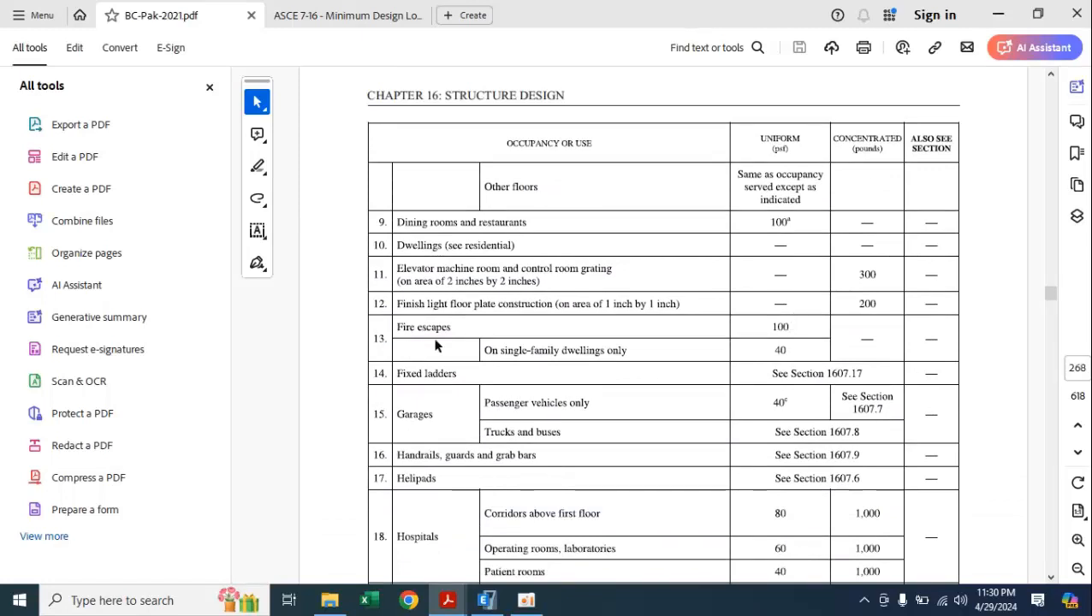
{"action": "scroll", "coordinate": [742, 328], "scroll_direction": "down", "scroll_amount": 2}
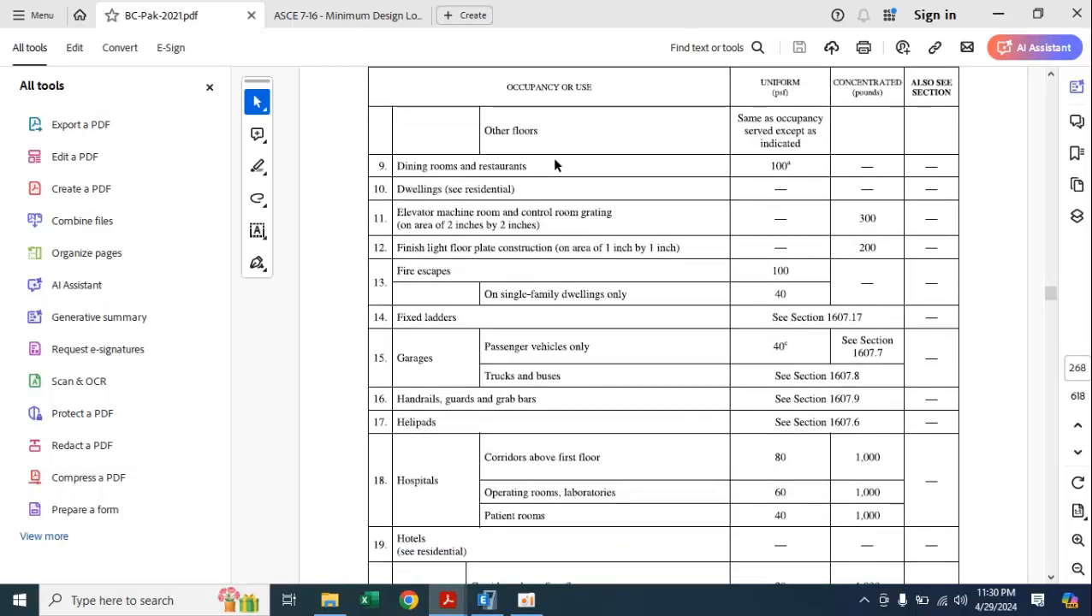
{"action": "left_click", "coordinate": [304, 17]}
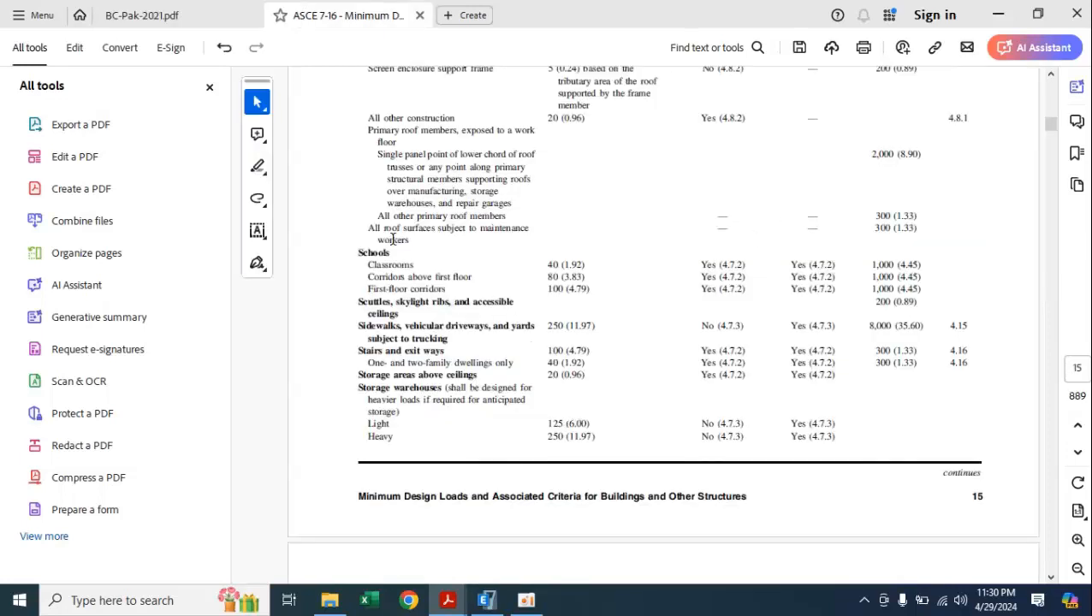
{"action": "left_click", "coordinate": [165, 17]}
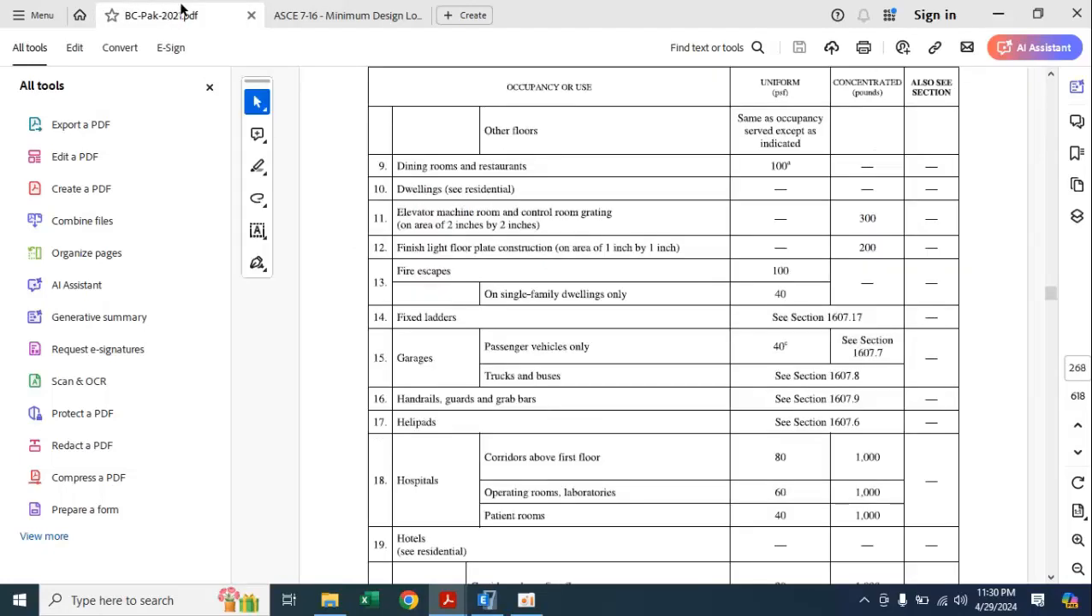
Return to ETABS and assign a 100 lb/ft² Live load in the Gravity direction to the selected slabs, replacing existing loads
{"action": "left_click", "coordinate": [494, 599]}
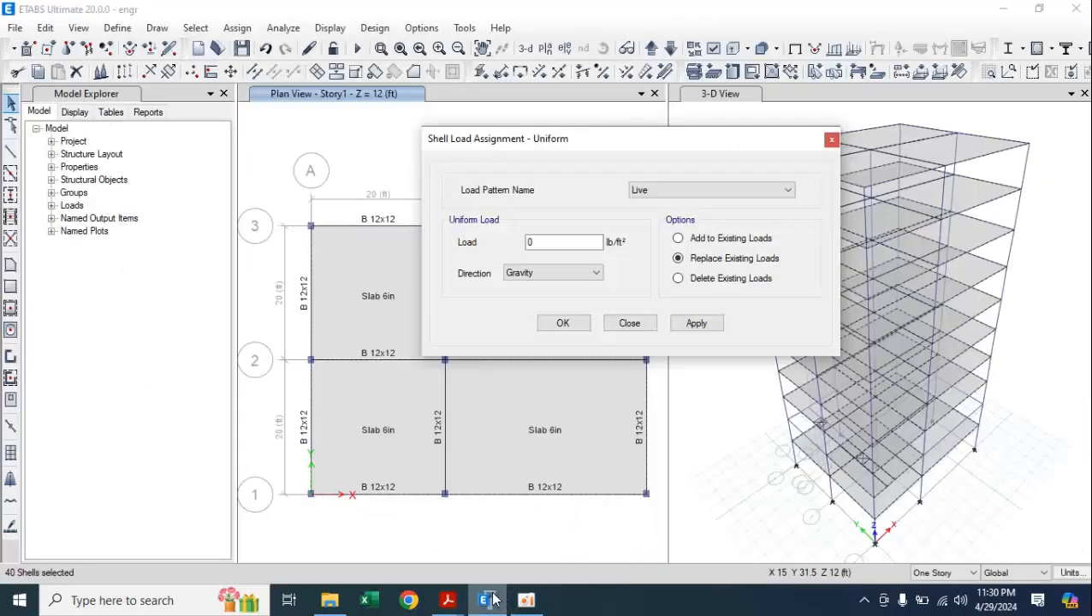
{"action": "left_click", "coordinate": [562, 242]}
{"action": "double_click", "coordinate": [563, 242]}
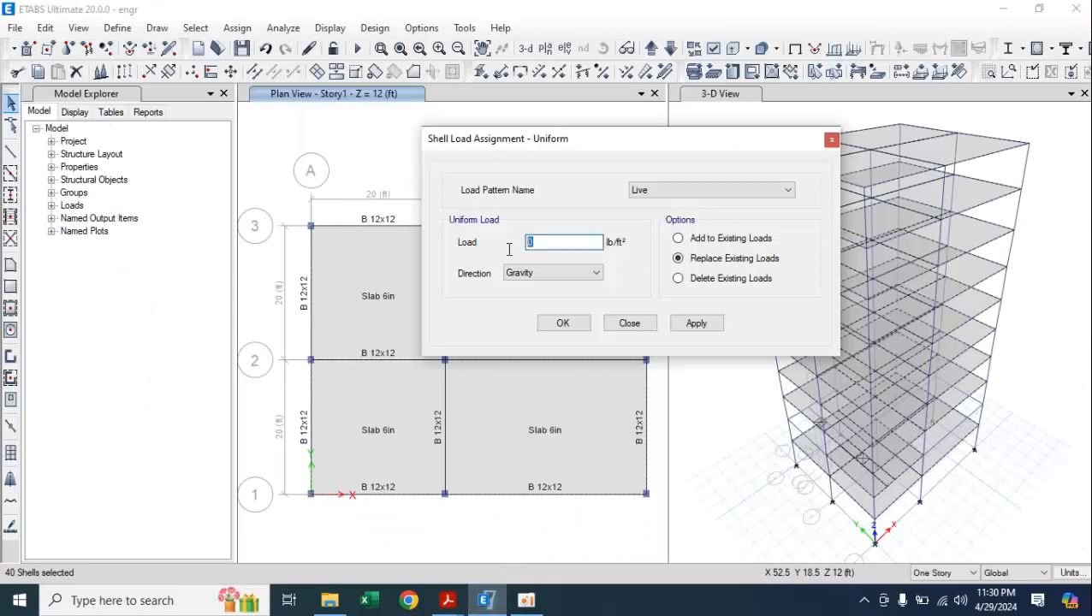
{"action": "type", "text": "100"}
{"action": "left_click", "coordinate": [510, 274]}
{"action": "left_click", "coordinate": [510, 275]}
{"action": "left_click", "coordinate": [705, 325]}
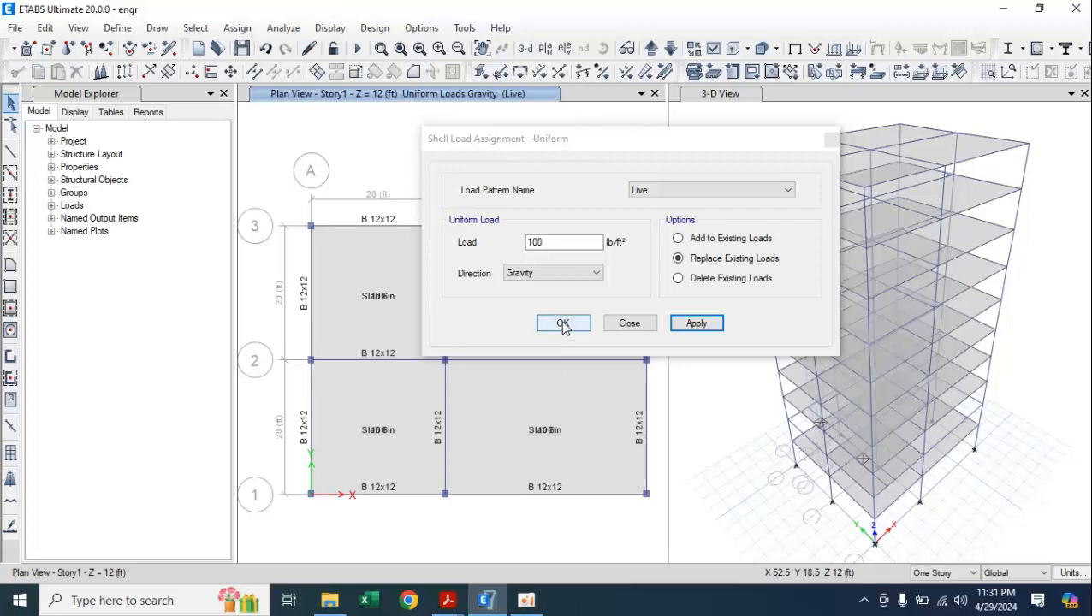
{"action": "left_click_drag", "start_coordinate": [617, 149], "coordinate": [777, 147]}
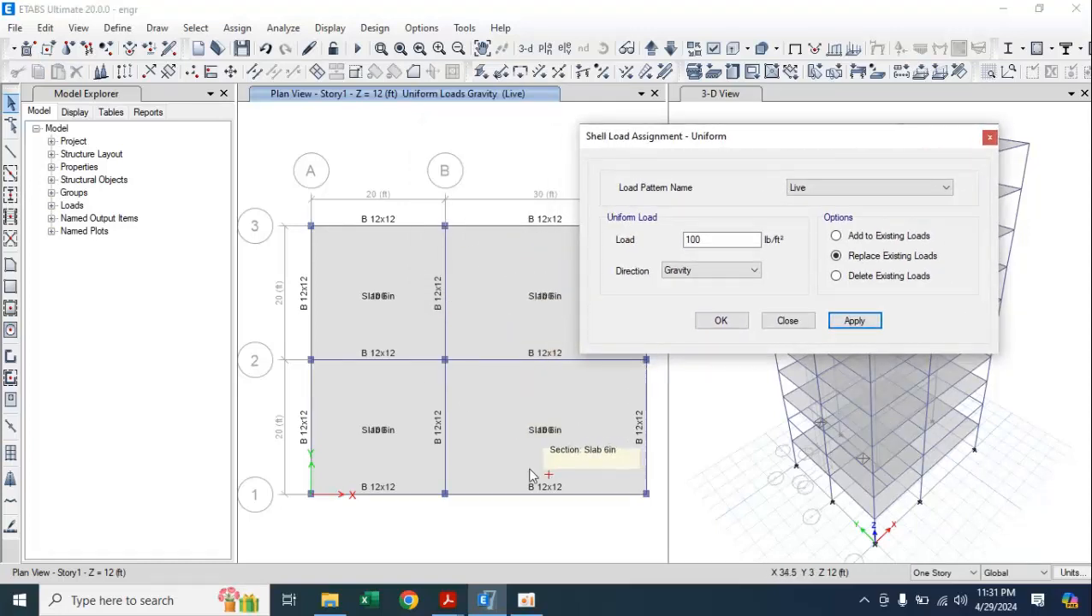
{"action": "left_click", "coordinate": [721, 321]}
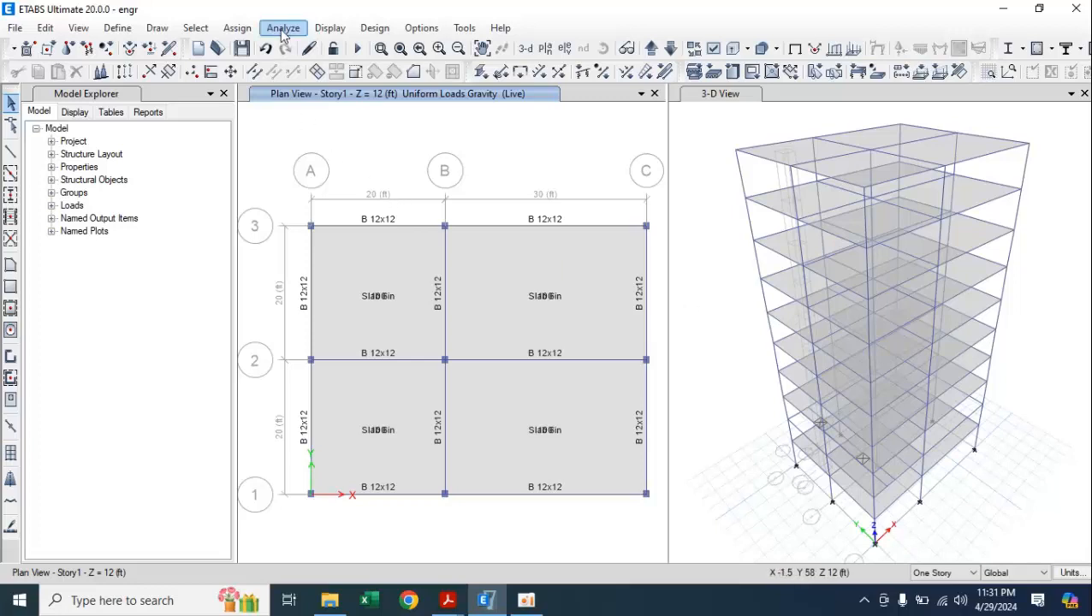
{"action": "left_click", "coordinate": [237, 29]}
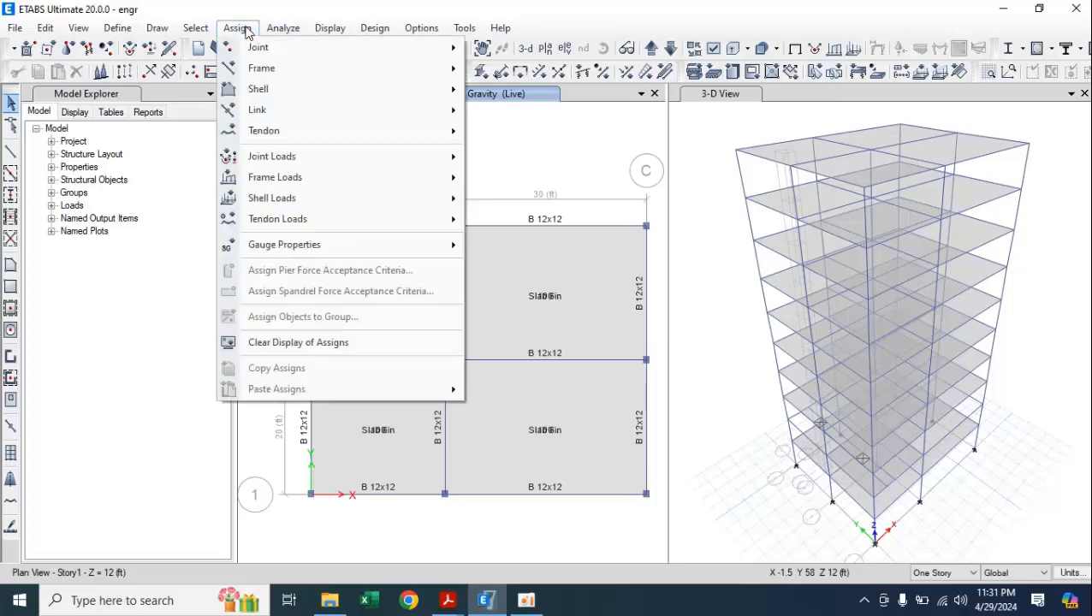
{"action": "mouse_move", "coordinate": [315, 175]}
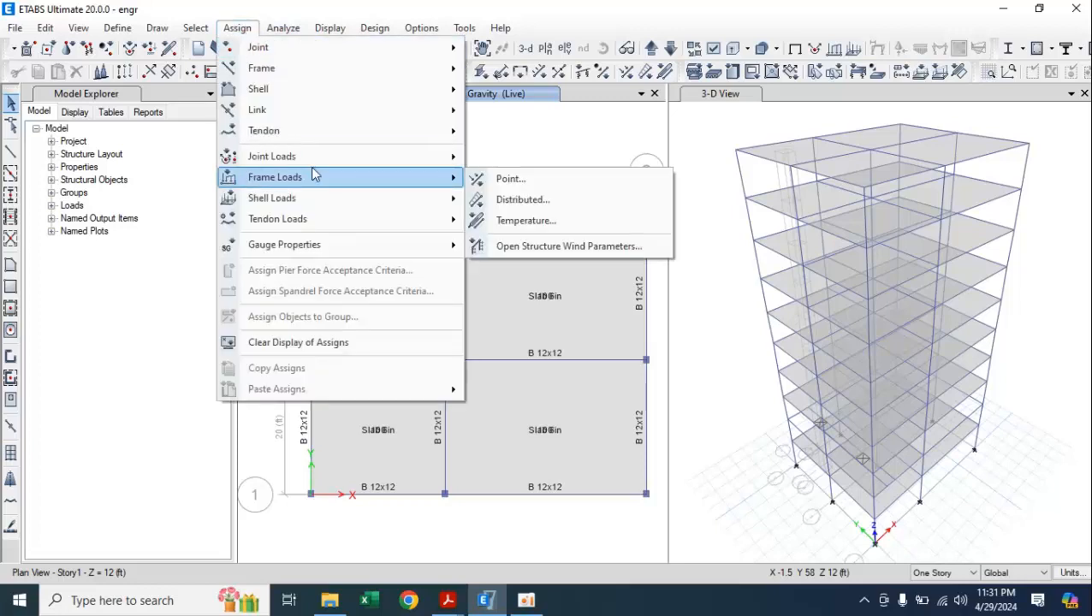
{"action": "mouse_move", "coordinate": [333, 230]}
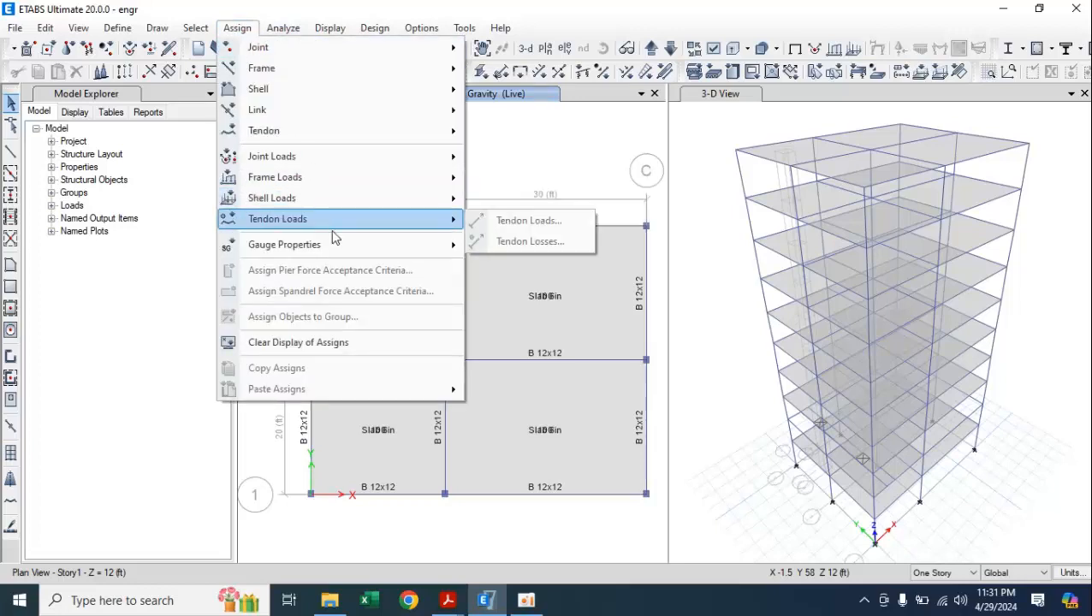
{"action": "mouse_move", "coordinate": [407, 207]}
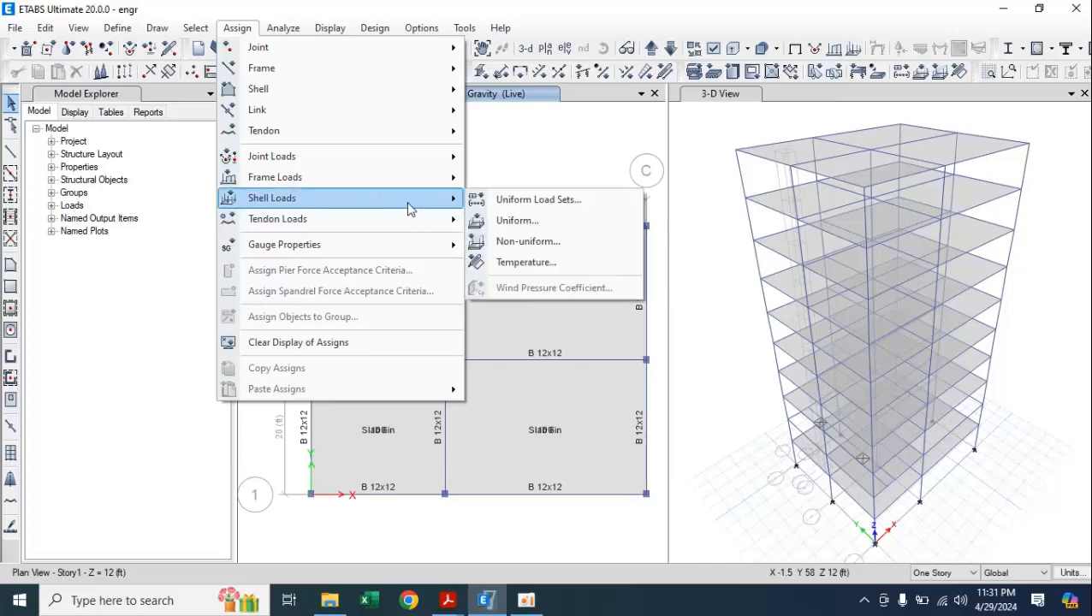
{"action": "left_click", "coordinate": [537, 221]}
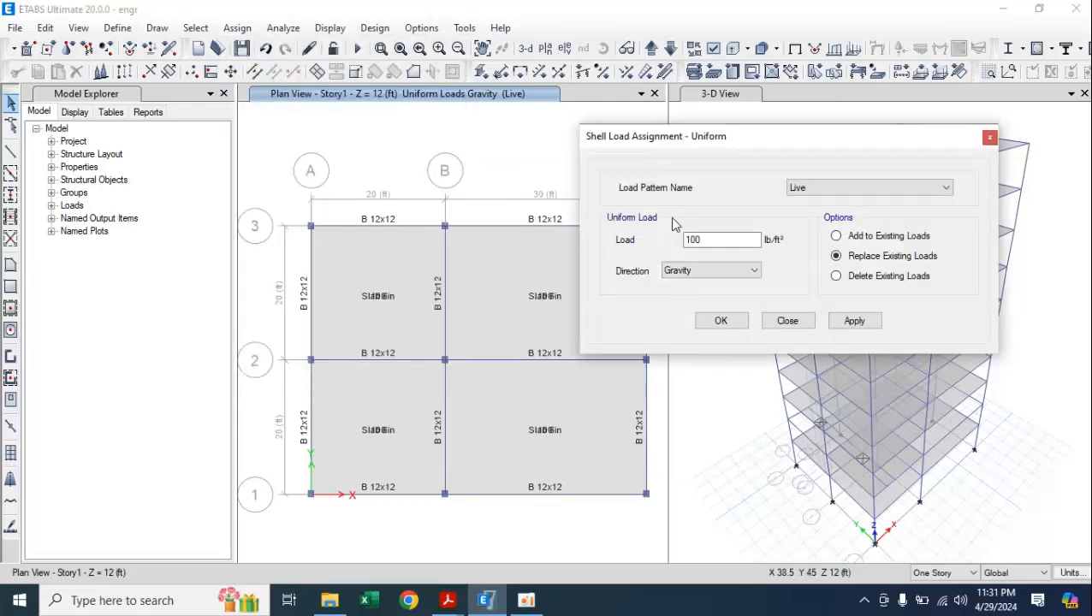
{"action": "left_click", "coordinate": [833, 195]}
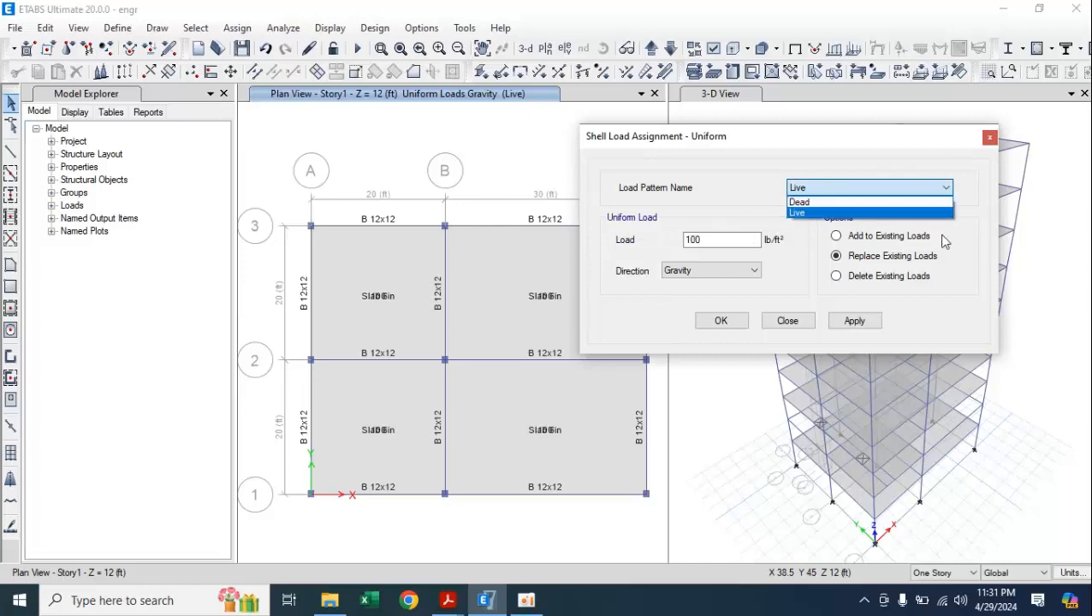
{"action": "left_click", "coordinate": [776, 320]}
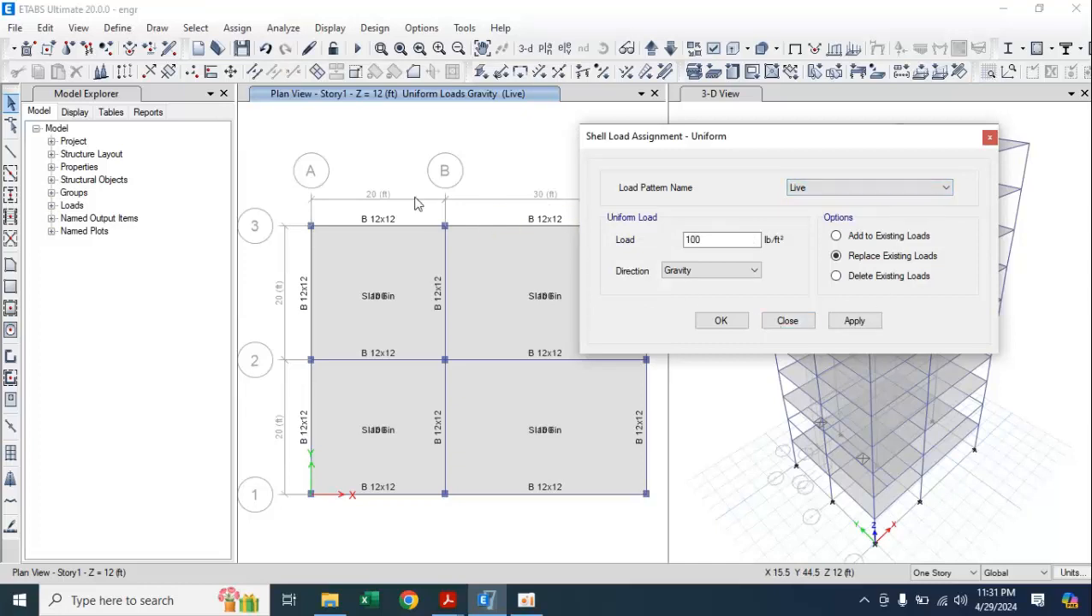
{"action": "left_click", "coordinate": [781, 324]}
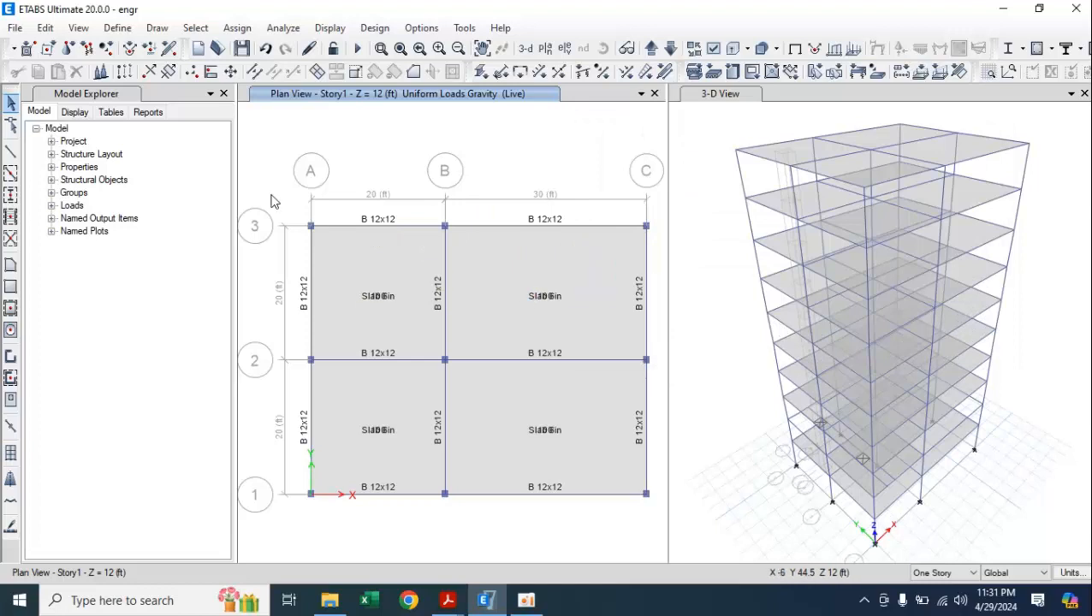
Define a new load pattern named Super Dead with type Super Dead and a self weight multiplier of 0
{"action": "left_click", "coordinate": [116, 27]}
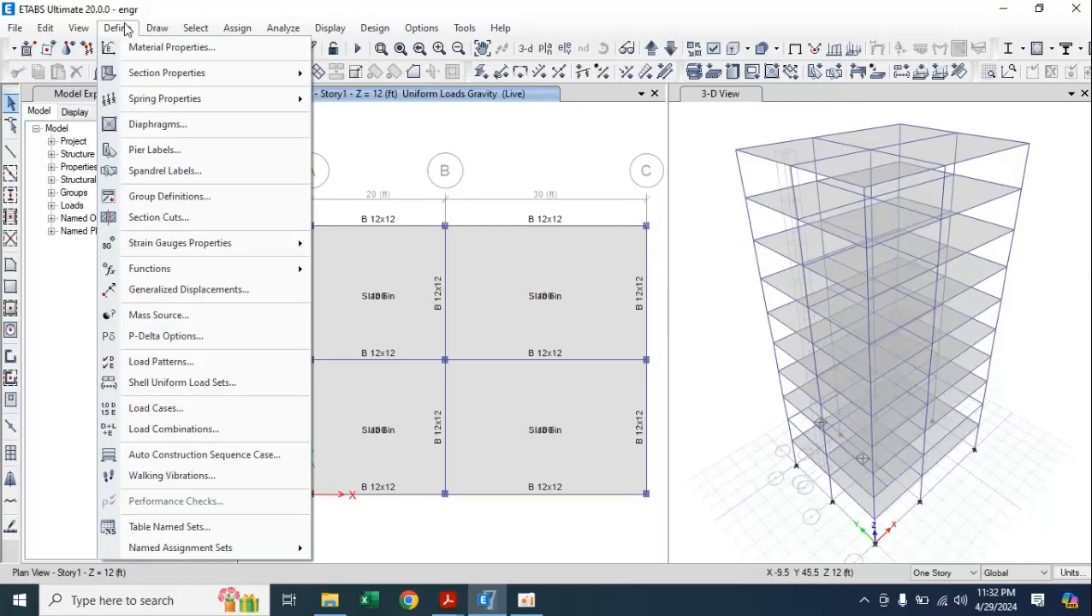
{"action": "mouse_move", "coordinate": [122, 269]}
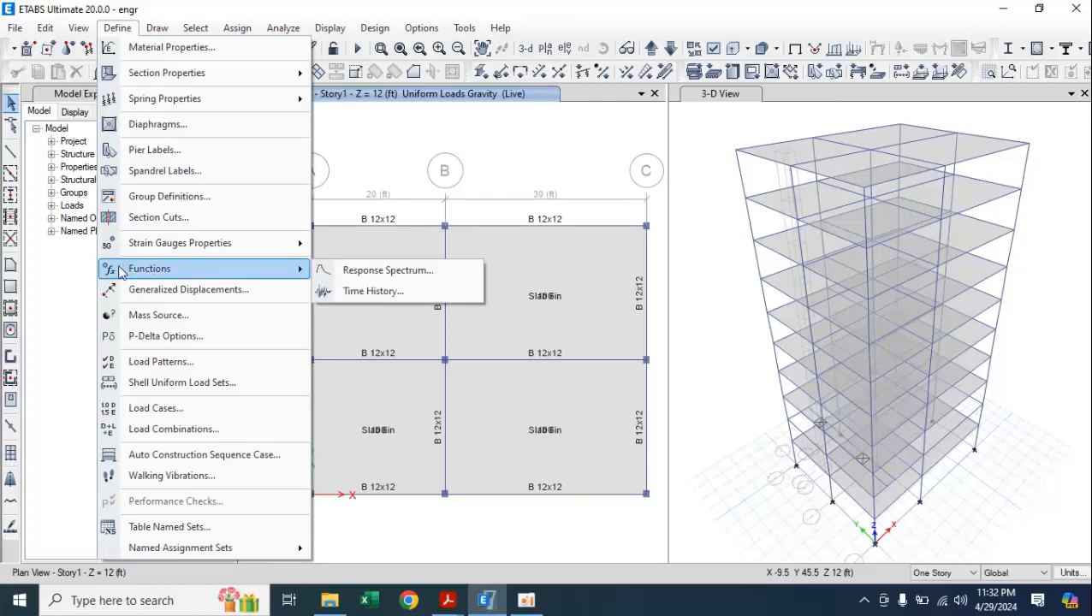
{"action": "left_click", "coordinate": [137, 362]}
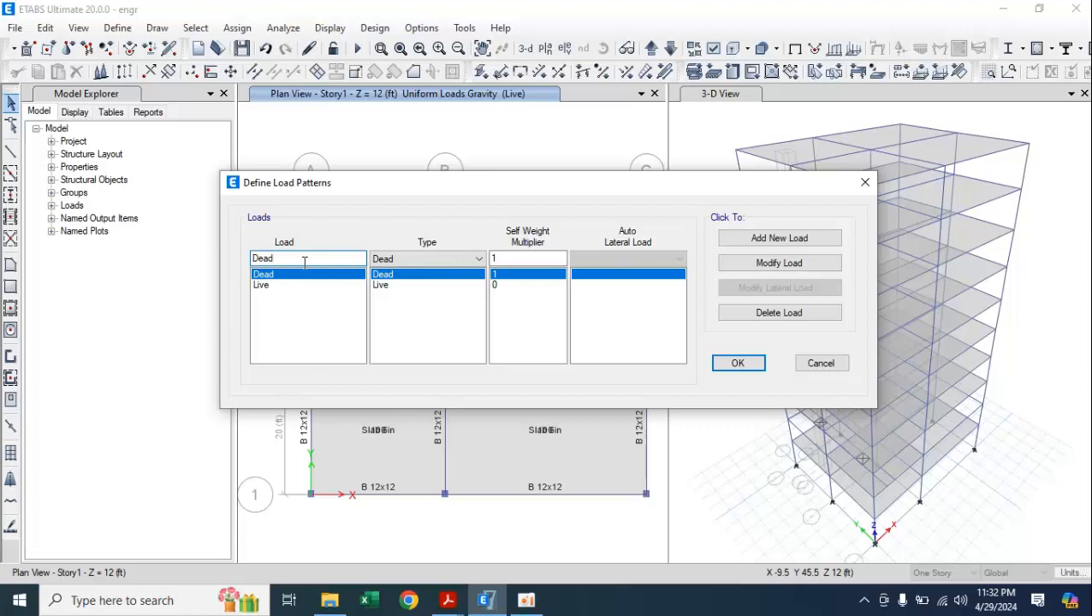
{"action": "left_click", "coordinate": [254, 258]}
{"action": "type", "text": "Super"}
{"action": "left_click", "coordinate": [426, 259]}
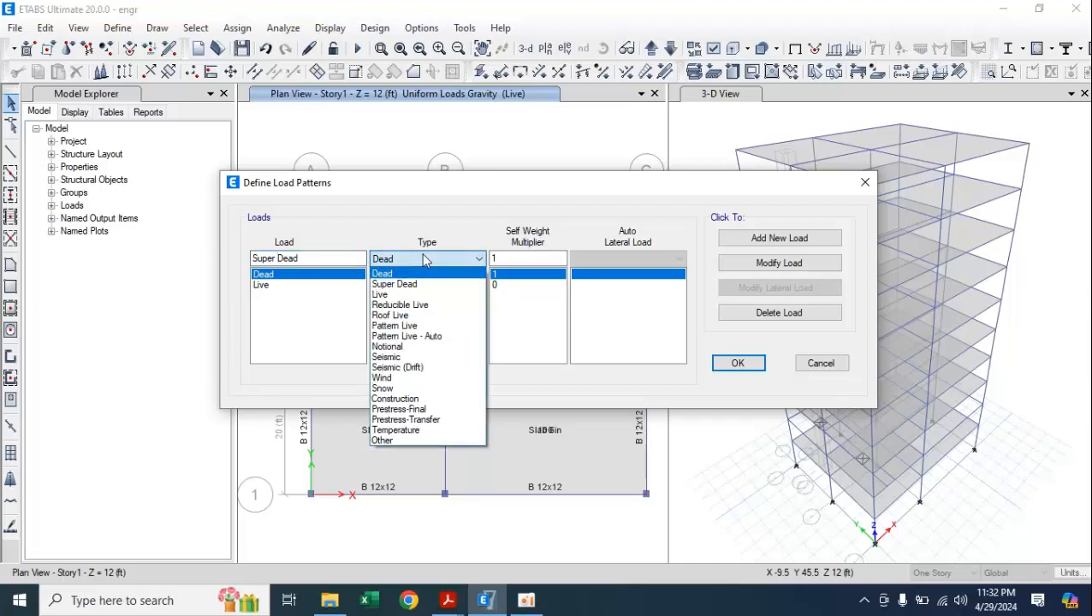
{"action": "left_click", "coordinate": [394, 283]}
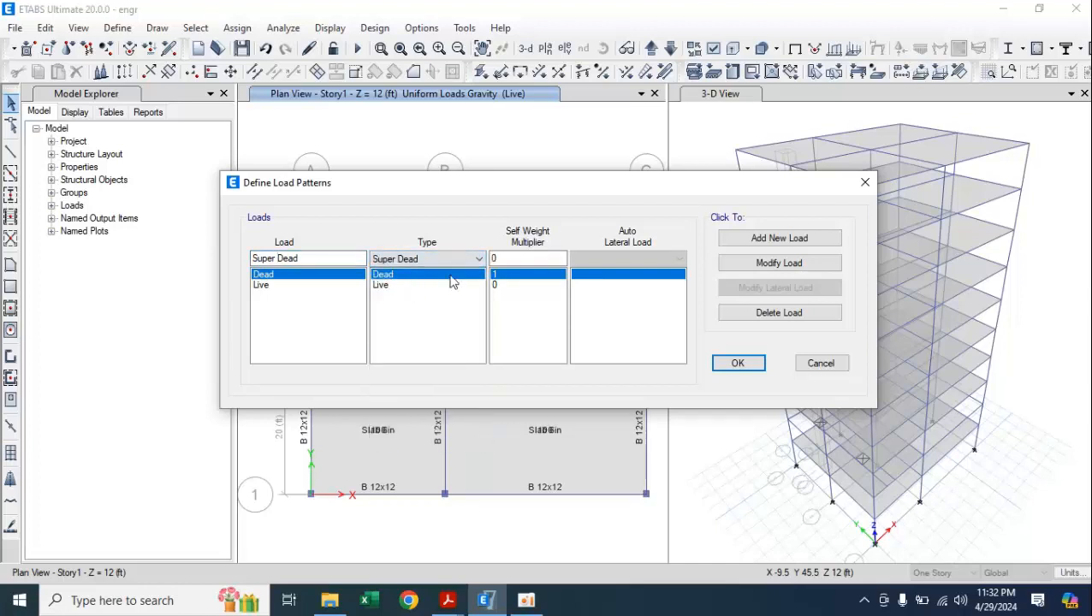
{"action": "double_click", "coordinate": [505, 258]}
{"action": "type", "text": "0"}
{"action": "left_click", "coordinate": [501, 257]}
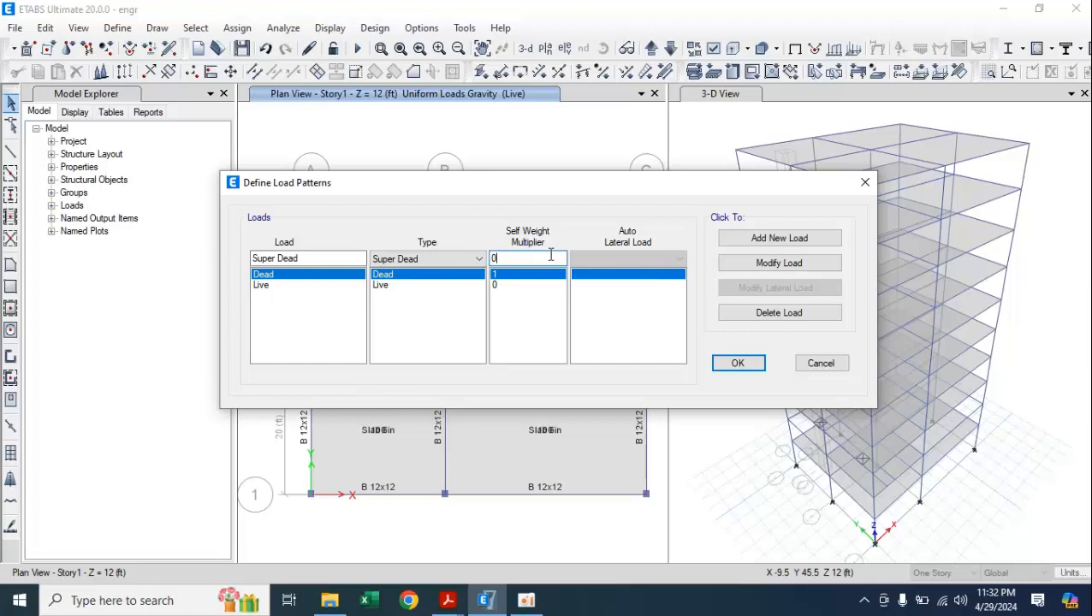
{"action": "left_click", "coordinate": [774, 240]}
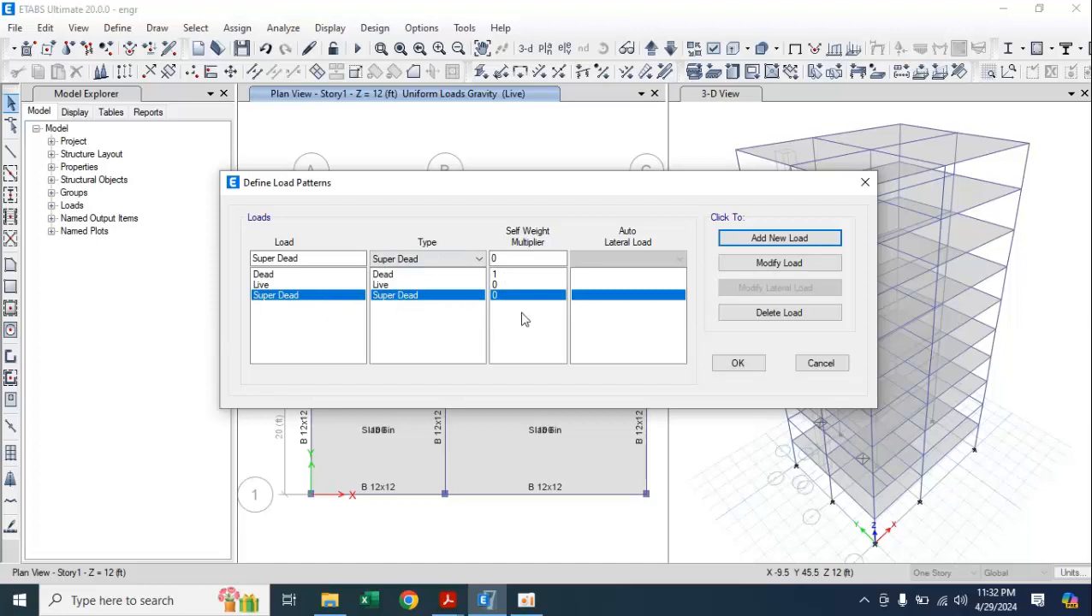
{"action": "left_click", "coordinate": [746, 366]}
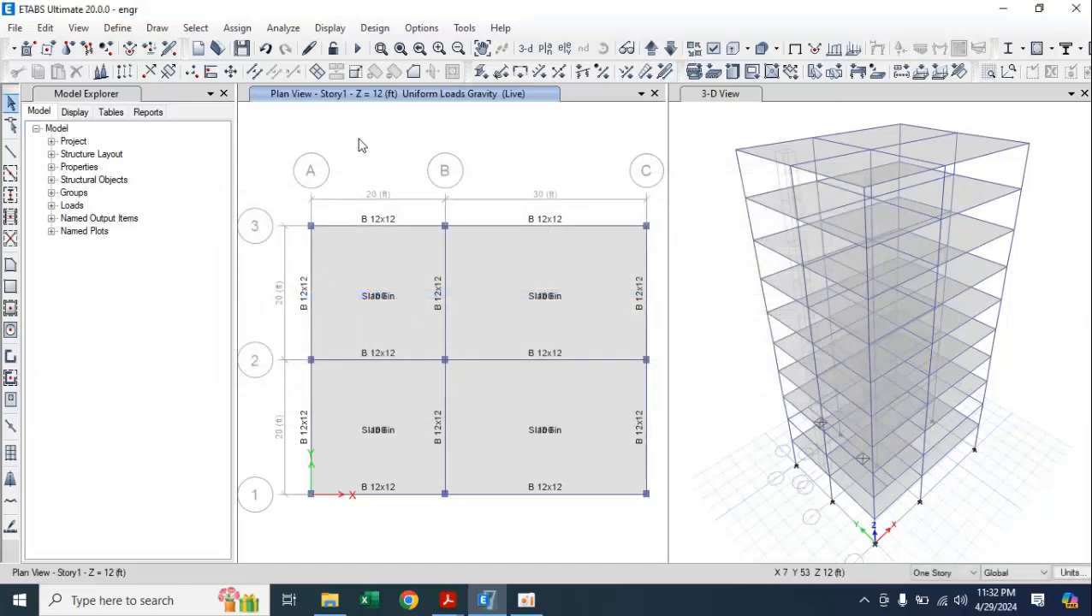
Select all slabs in the model that use the Slab 6in section property
{"action": "left_click", "coordinate": [196, 29]}
{"action": "mouse_move", "coordinate": [293, 44]}
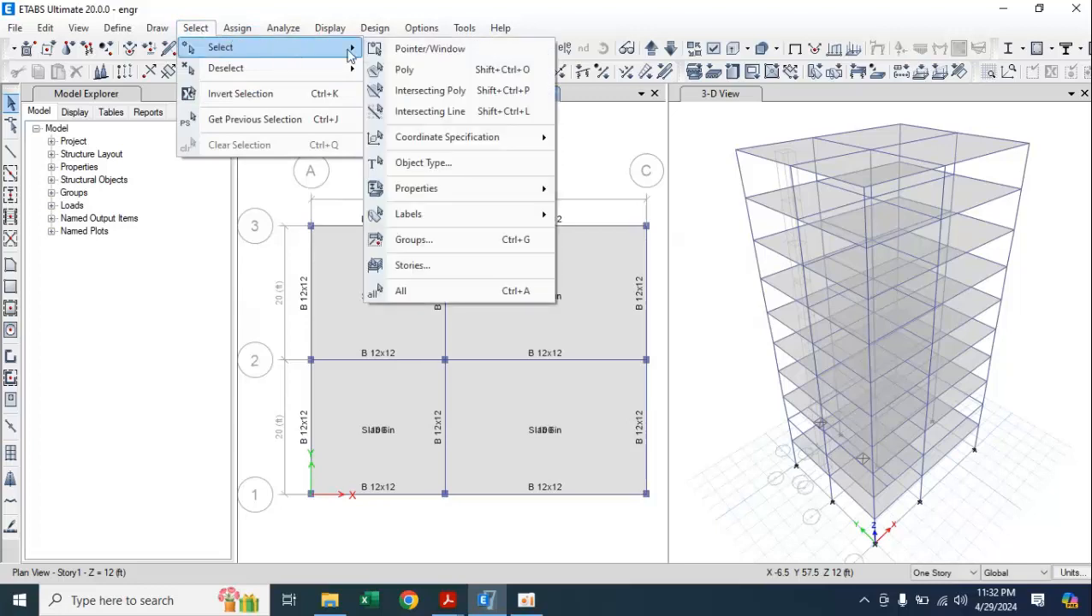
{"action": "mouse_move", "coordinate": [544, 194]}
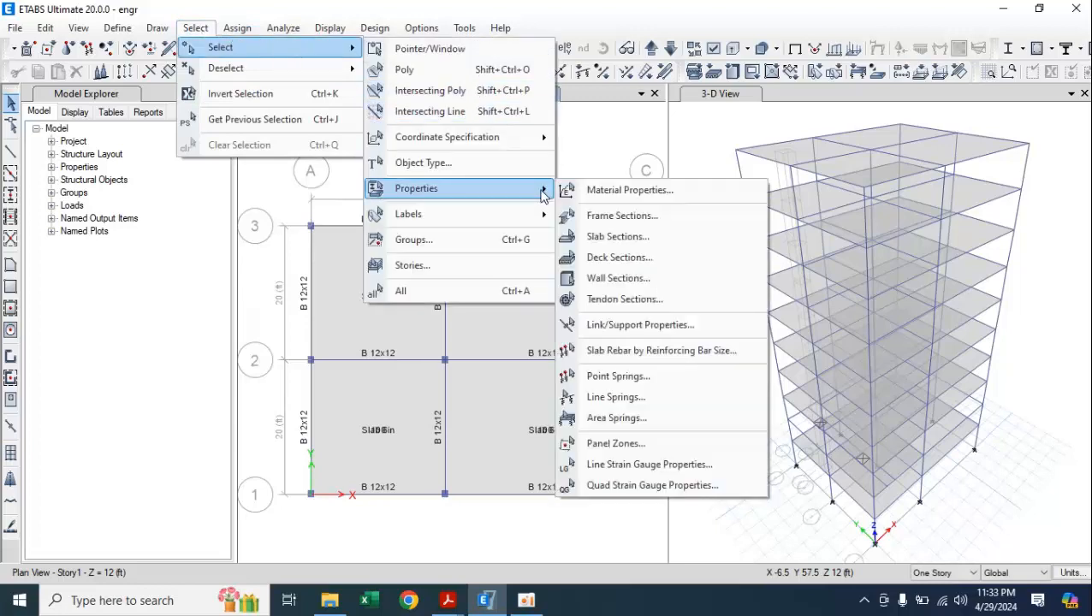
{"action": "left_click", "coordinate": [613, 237]}
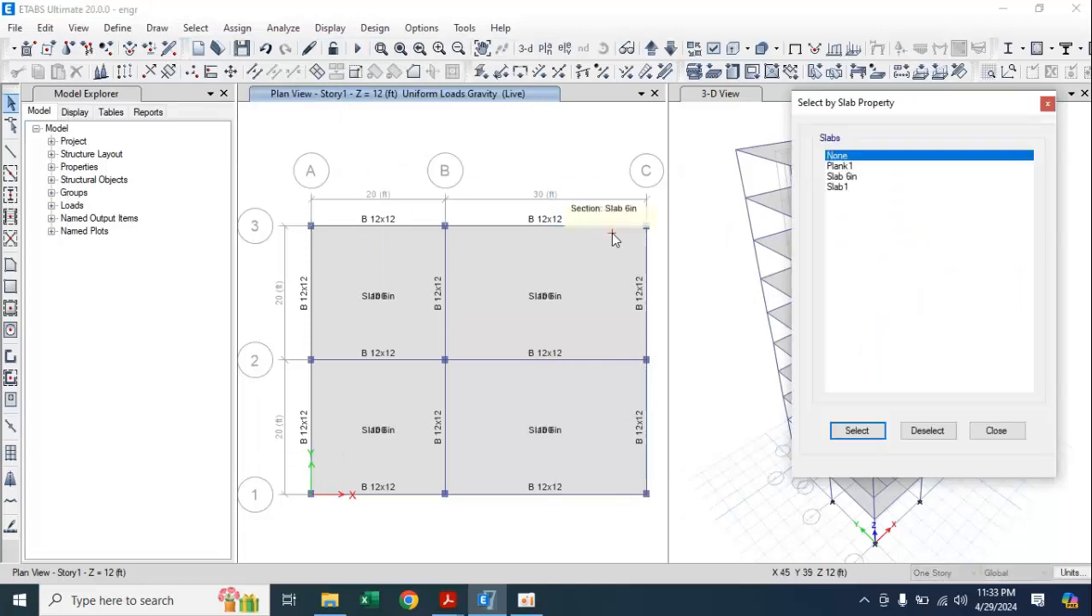
{"action": "left_click", "coordinate": [852, 178]}
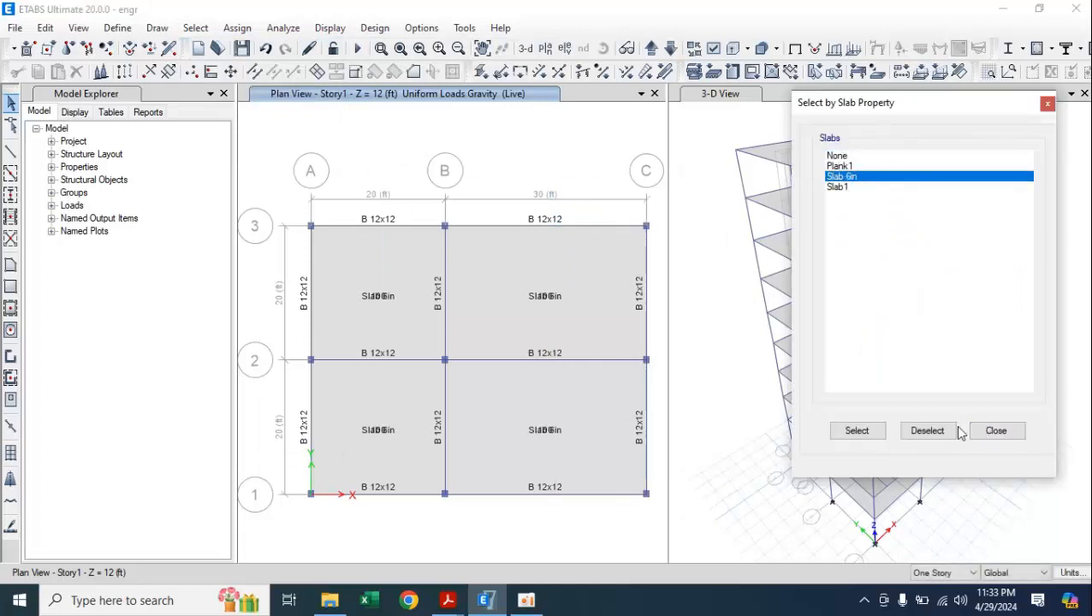
{"action": "left_click", "coordinate": [873, 431]}
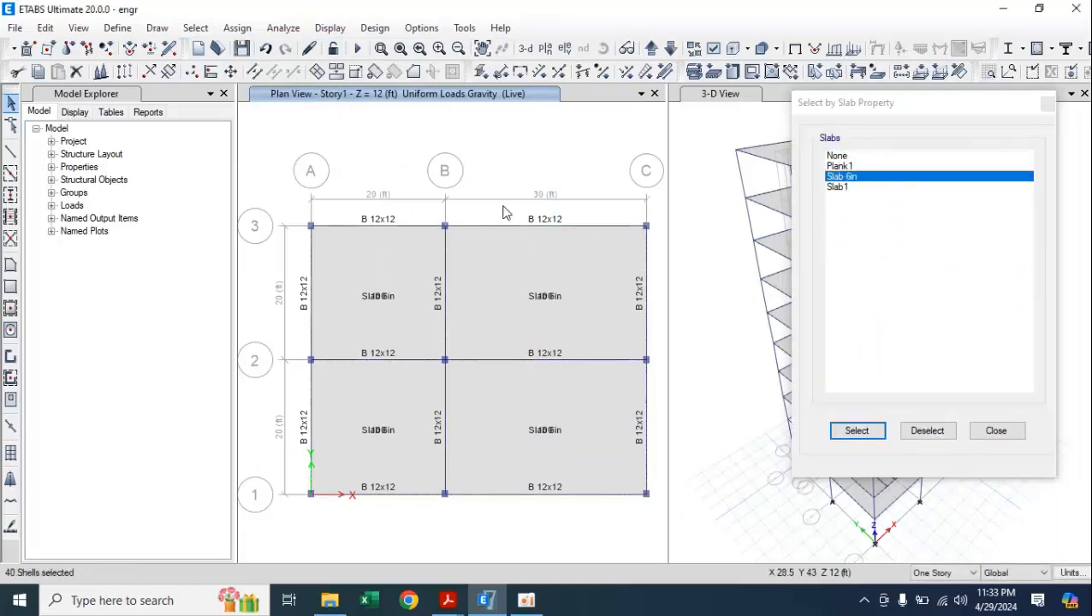
Assign a uniform 40 lb/ft² Super Dead load in the Gravity direction to the selected slabs, replacing existing loads
{"action": "left_click", "coordinate": [237, 28]}
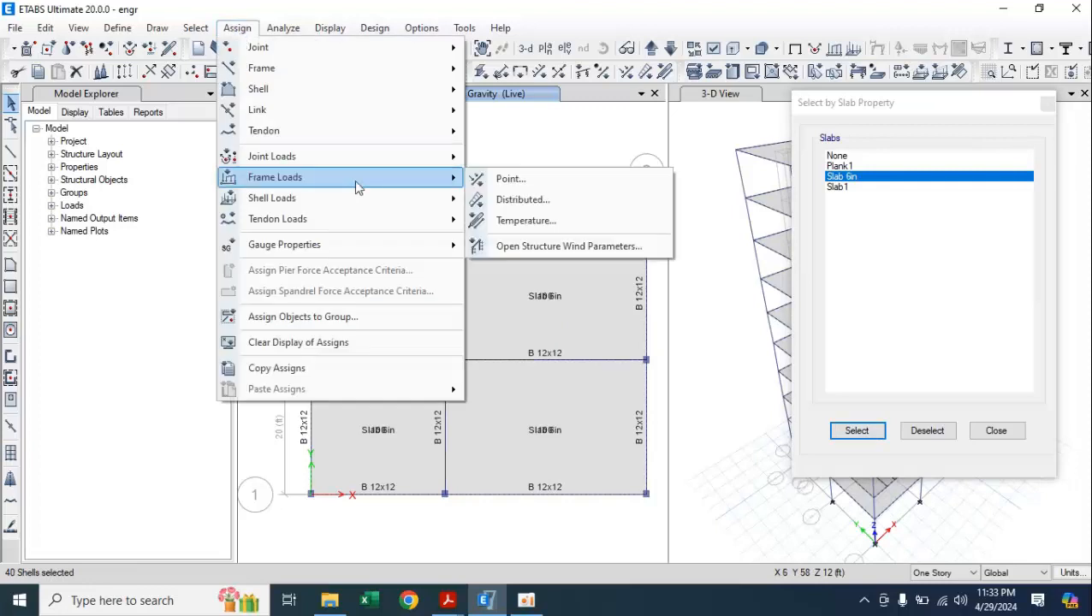
{"action": "mouse_move", "coordinate": [409, 205]}
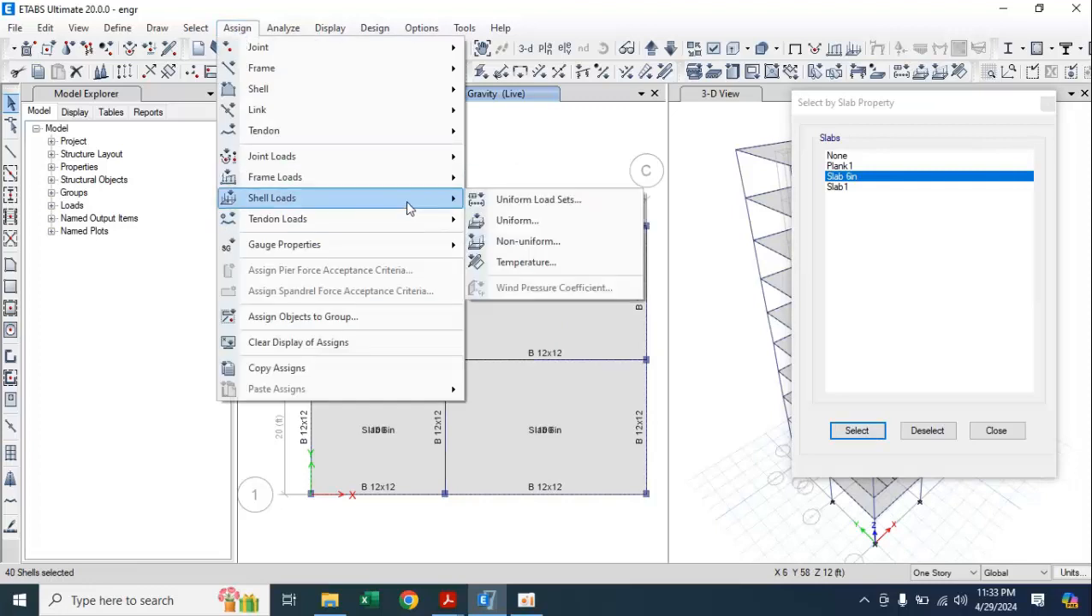
{"action": "left_click", "coordinate": [508, 226]}
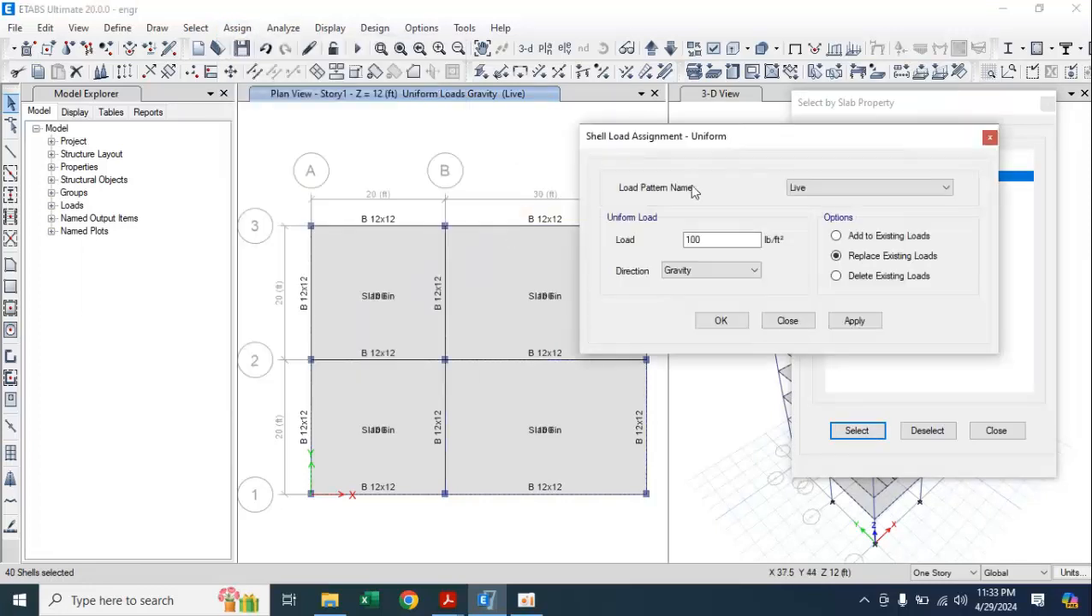
{"action": "left_click", "coordinate": [828, 190]}
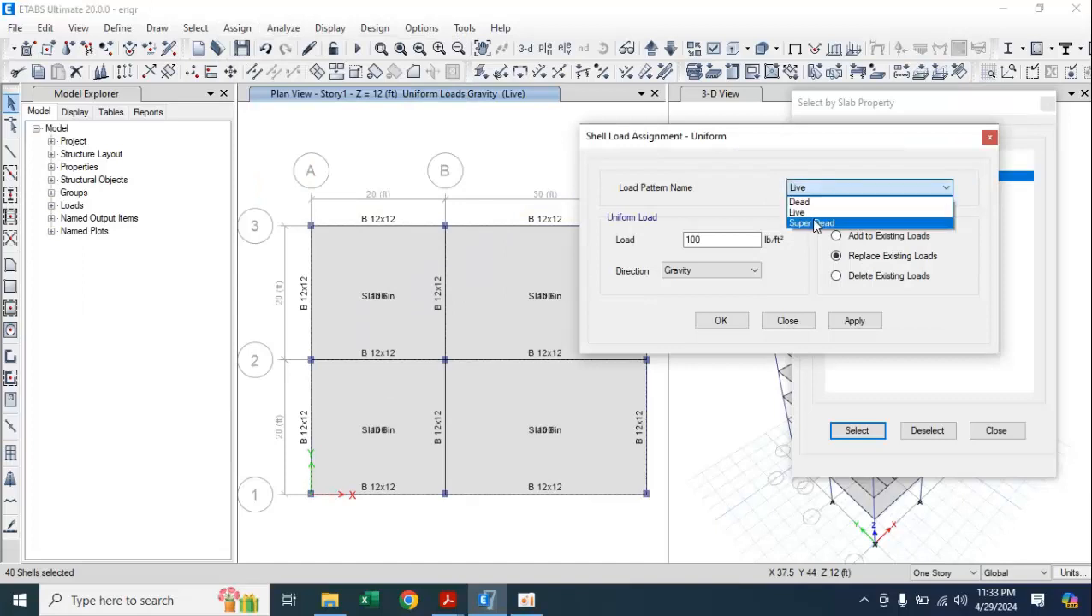
{"action": "left_click", "coordinate": [815, 223]}
{"action": "left_click_drag", "start_coordinate": [733, 239], "coordinate": [676, 249]}
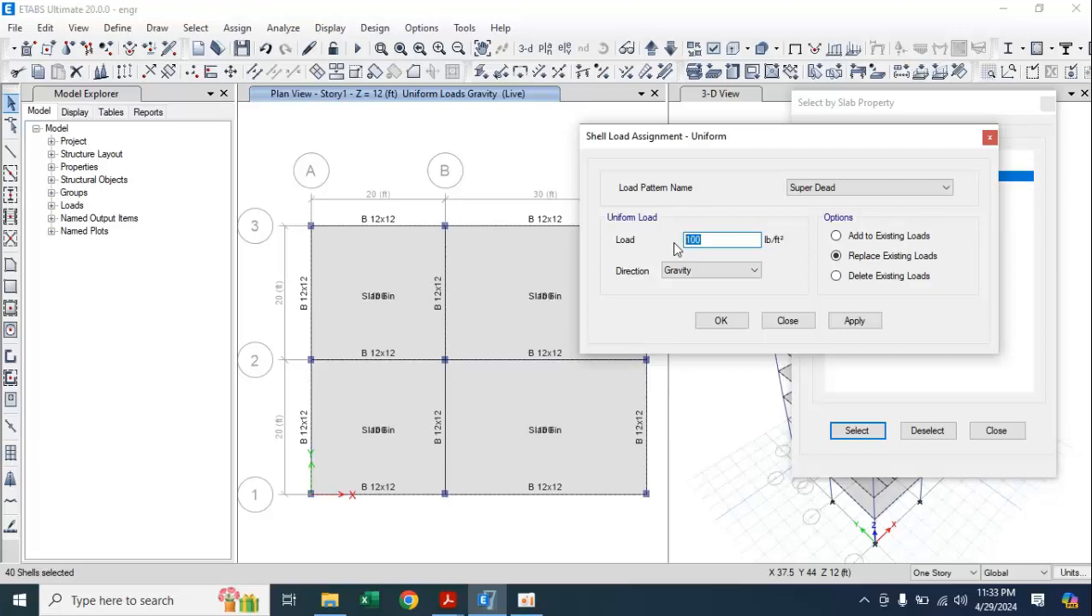
{"action": "type", "text": "40"}
{"action": "left_click", "coordinate": [853, 320]}
{"action": "left_click", "coordinate": [712, 321]}
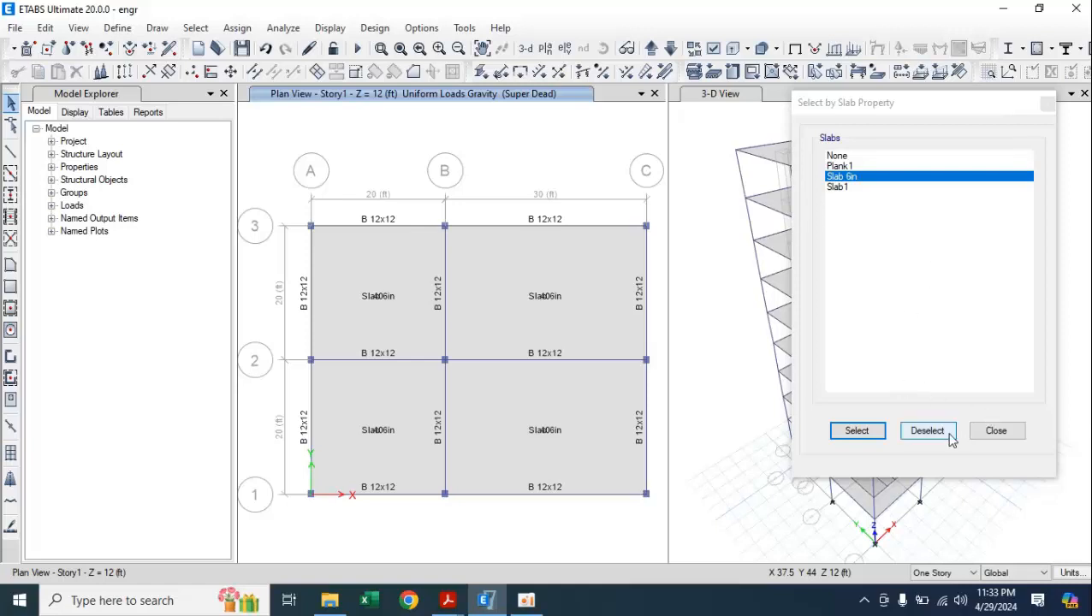
{"action": "left_click", "coordinate": [986, 433]}
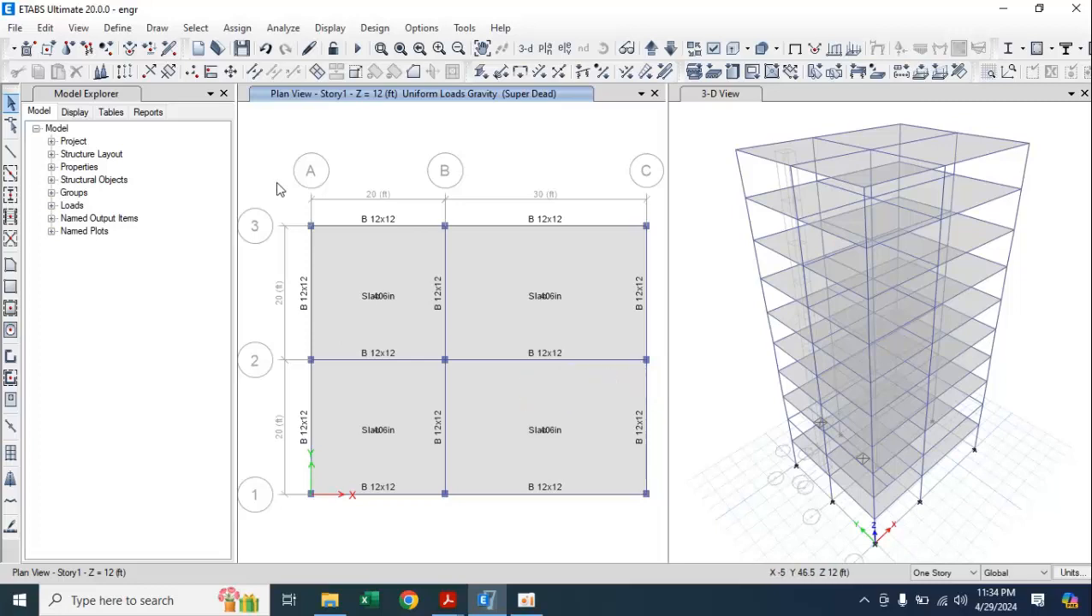
Inspect the slab information for the Story1 slab between grids A–B and 2–3, and clear the selection
{"action": "left_click", "coordinate": [345, 250]}
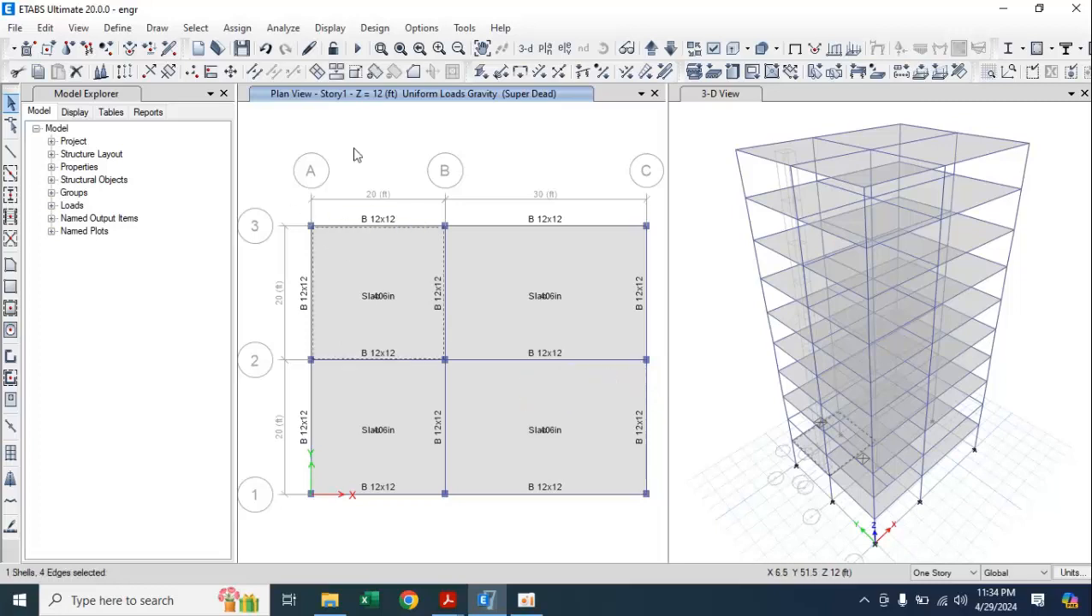
{"action": "key", "text": "ctrl+q"}
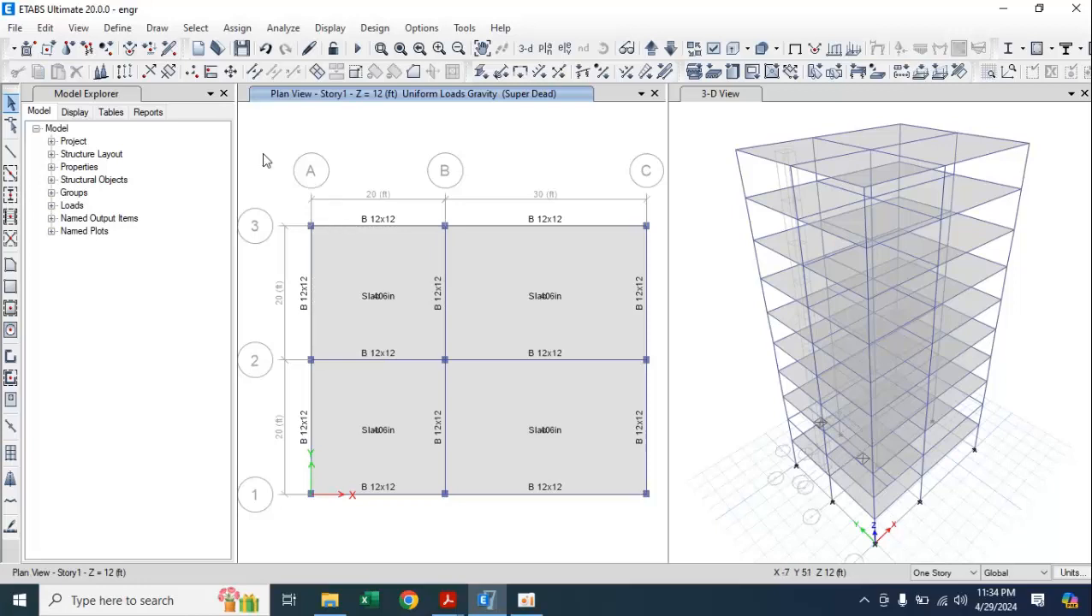
{"action": "right_click", "coordinate": [266, 160]}
{"action": "left_click", "coordinate": [370, 141]}
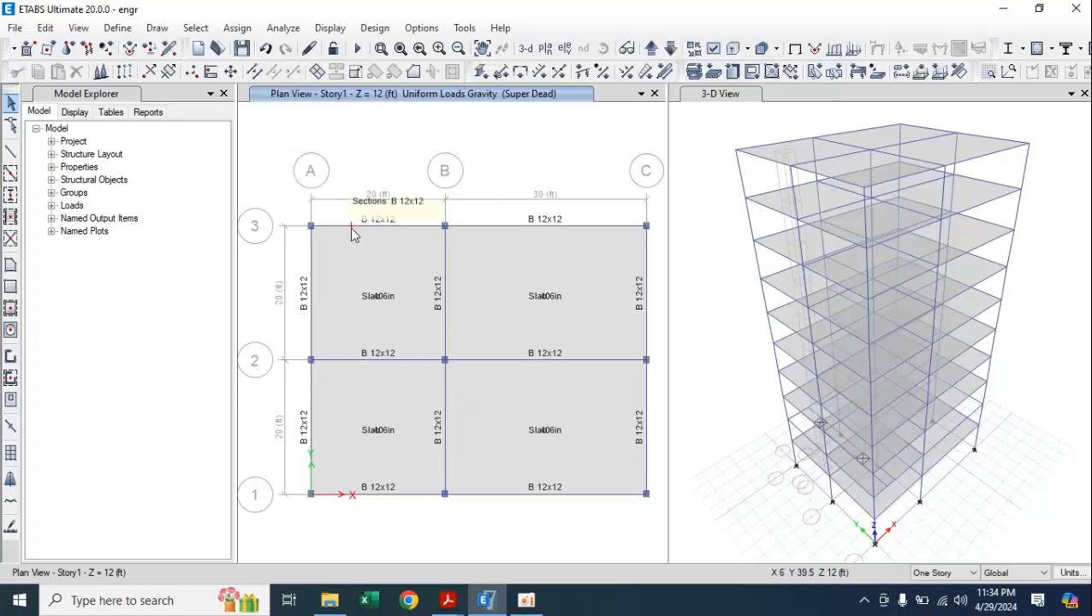
{"action": "left_click", "coordinate": [344, 256]}
{"action": "left_click", "coordinate": [344, 256]}
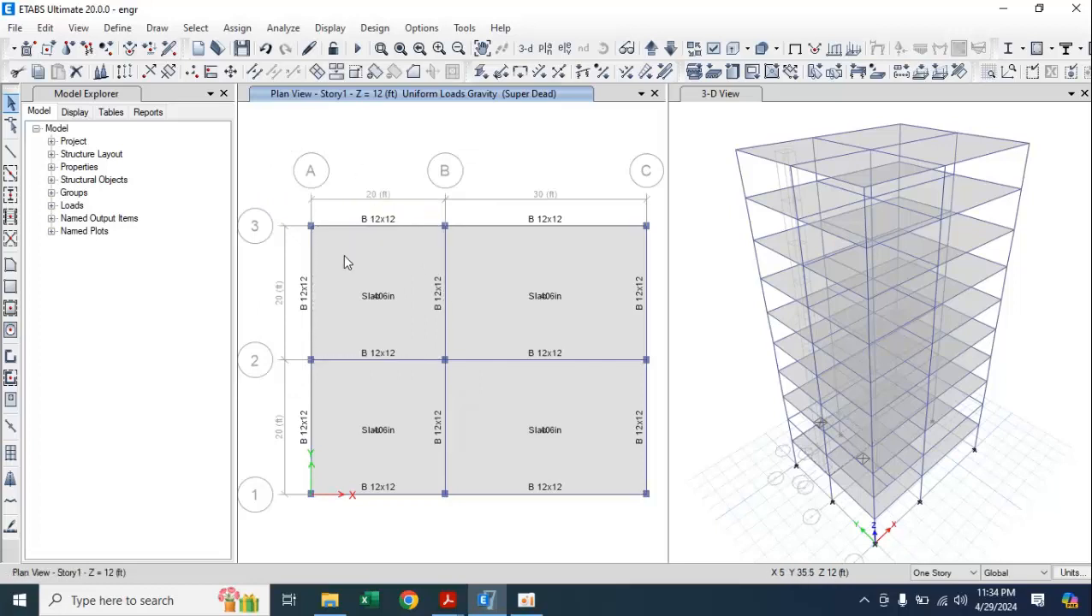
{"action": "right_click", "coordinate": [344, 254]}
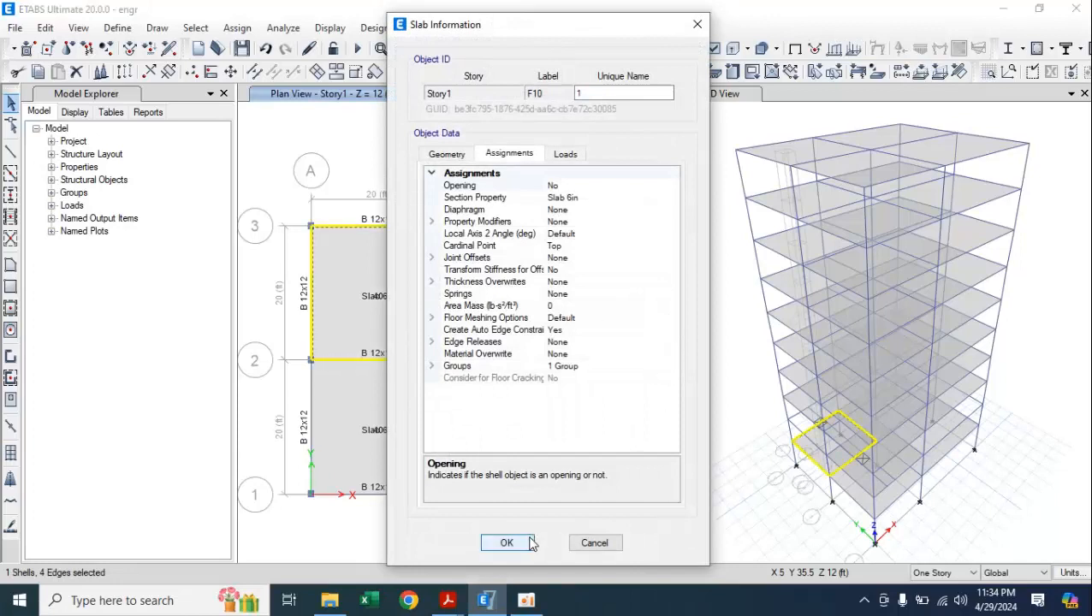
{"action": "left_click", "coordinate": [596, 545]}
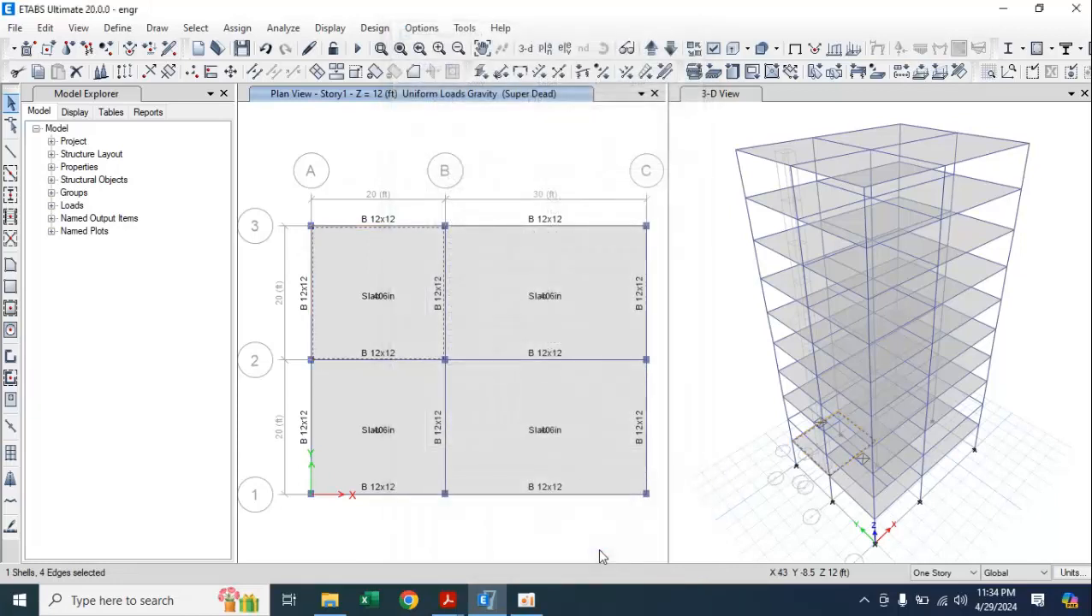
{"action": "left_click", "coordinate": [368, 263]}
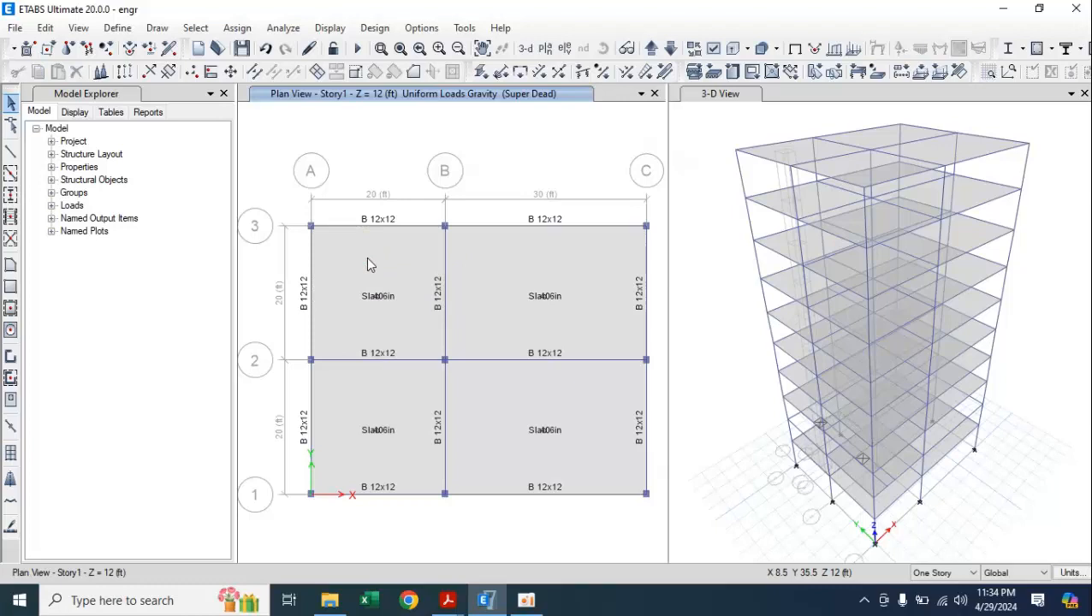
Review the geometry, assignments and loads of the Story1 slab between grids A–B and 2–3
{"action": "left_click", "coordinate": [367, 260]}
{"action": "right_click", "coordinate": [367, 260]}
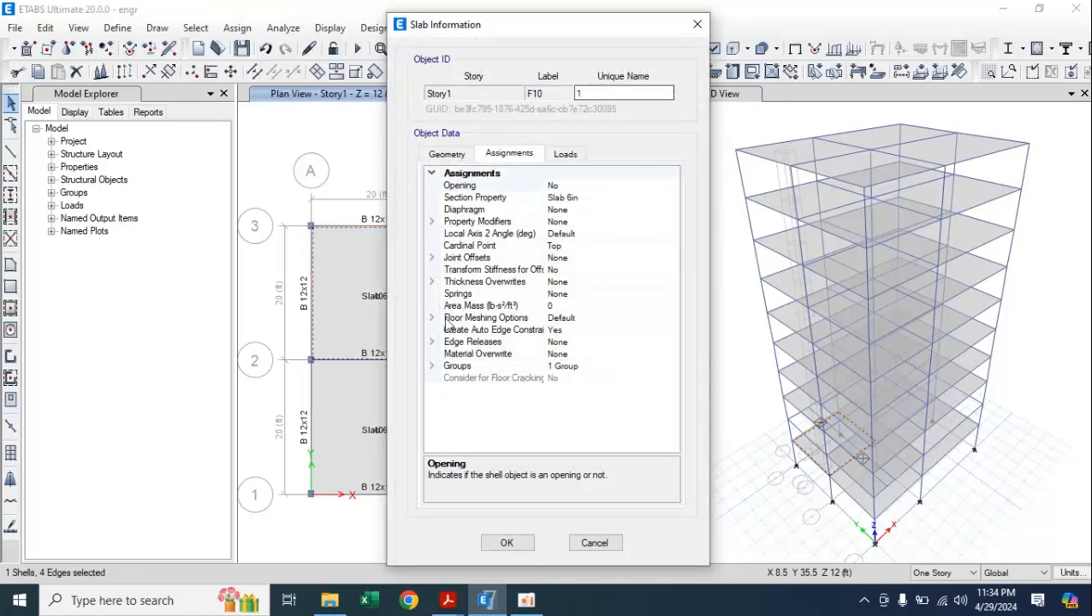
{"action": "left_click", "coordinate": [447, 154]}
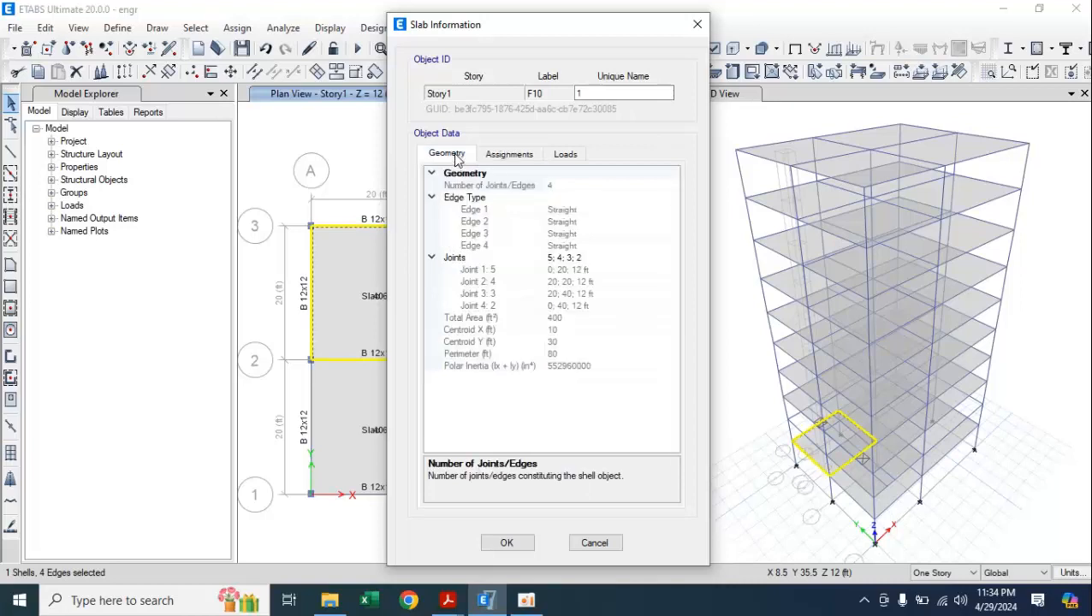
{"action": "left_click", "coordinate": [496, 156]}
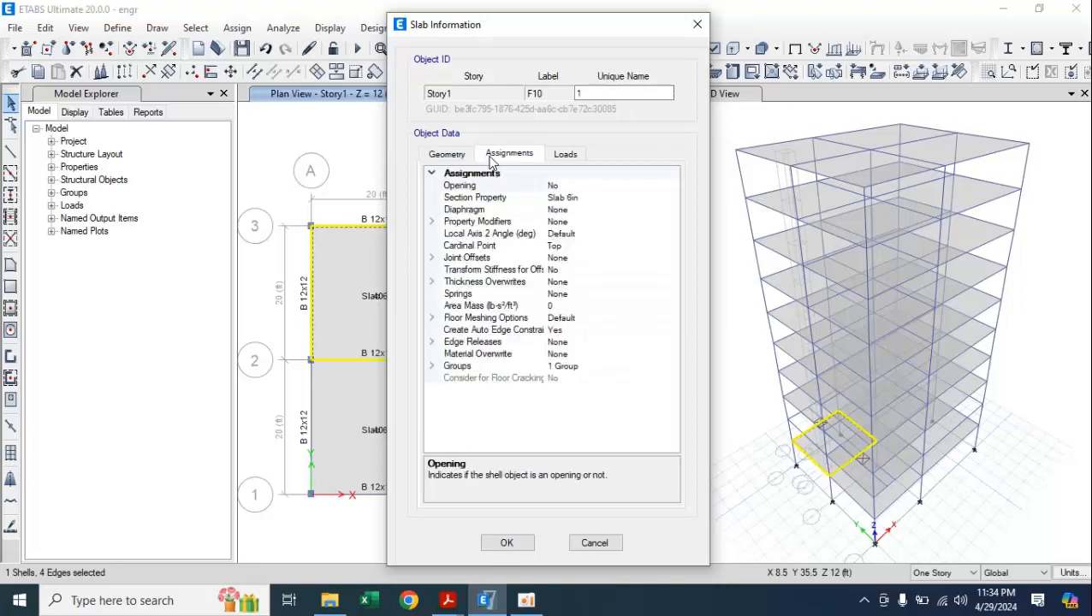
{"action": "left_click", "coordinate": [558, 163]}
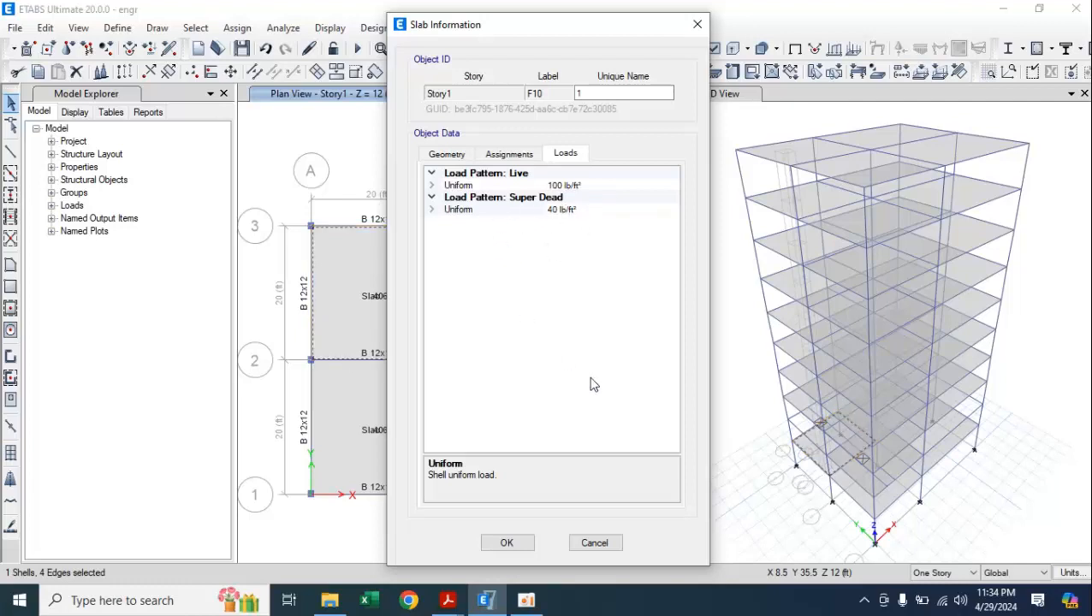
{"action": "left_click", "coordinate": [508, 542]}
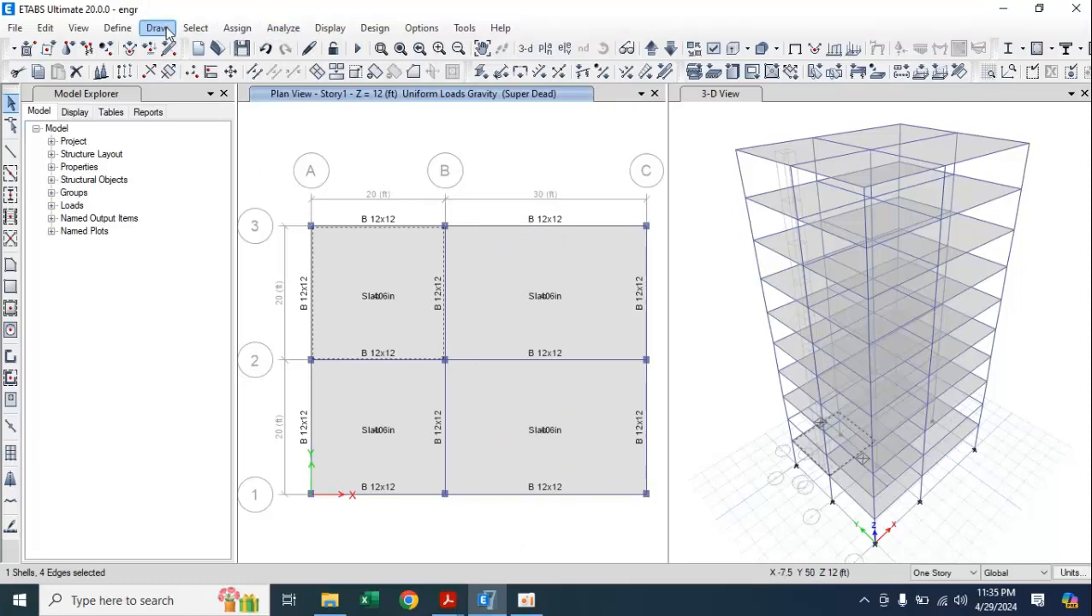
{"action": "left_click", "coordinate": [125, 29]}
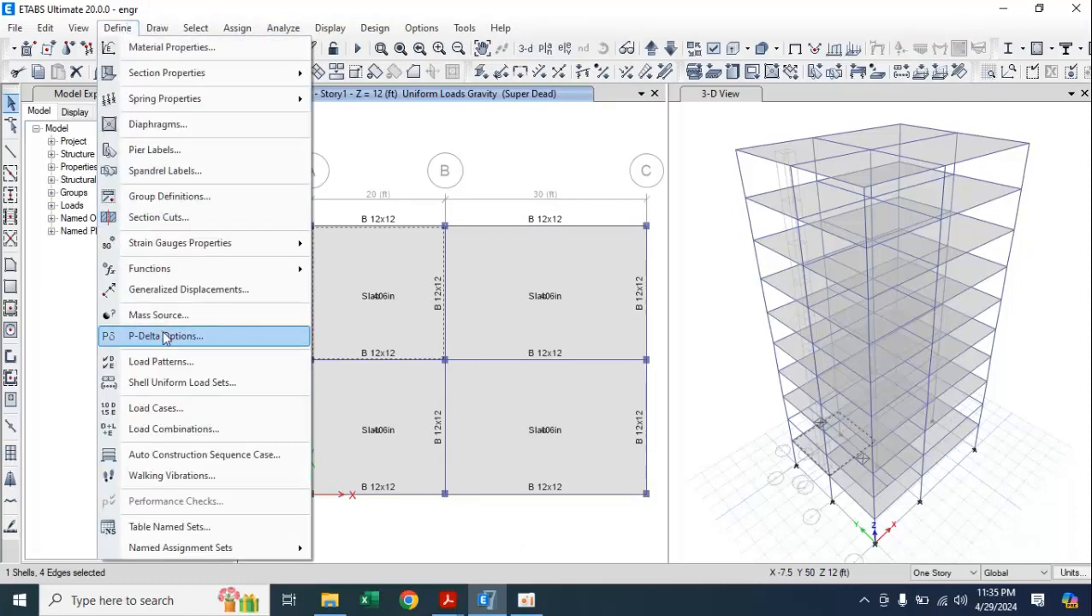
{"action": "left_click", "coordinate": [159, 408]}
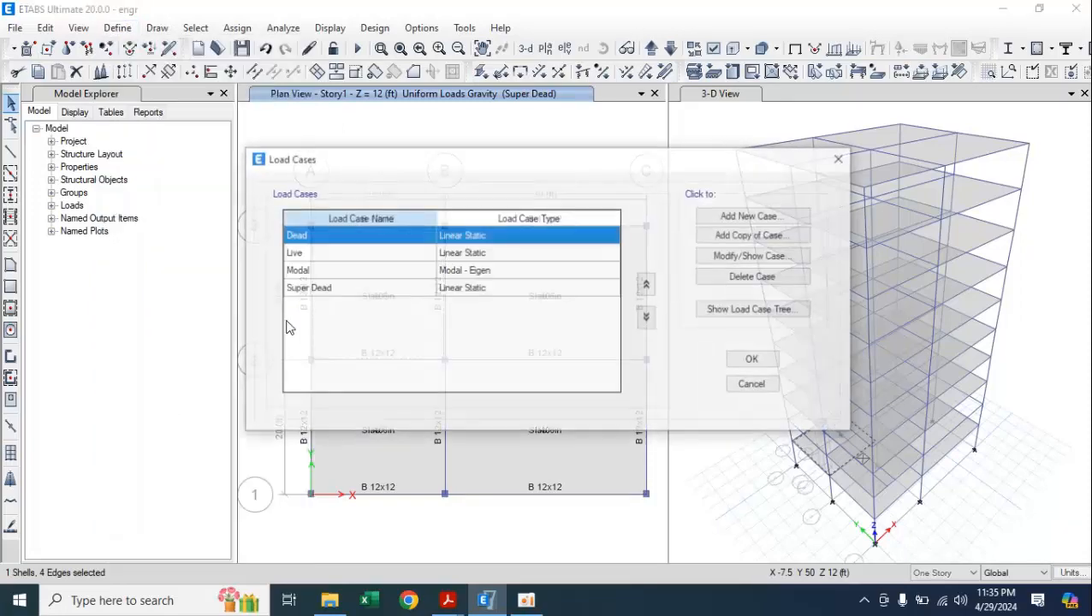
{"action": "left_click", "coordinate": [840, 158]}
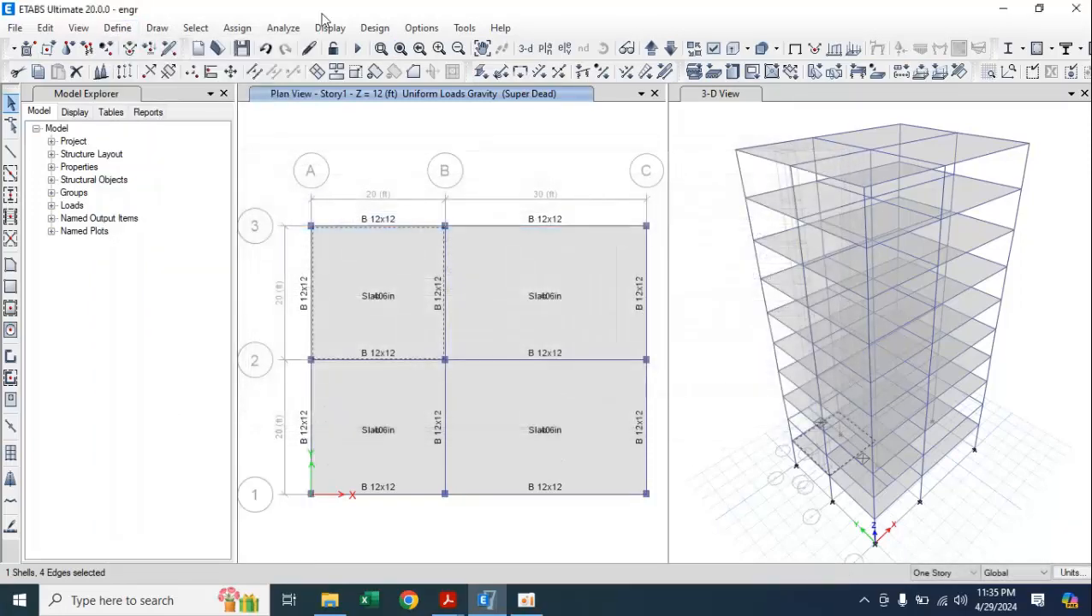
Add a load pattern named wind with type Wind, self weight multiplier 0 and ASCE 7-16 auto lateral load
{"action": "left_click", "coordinate": [112, 29]}
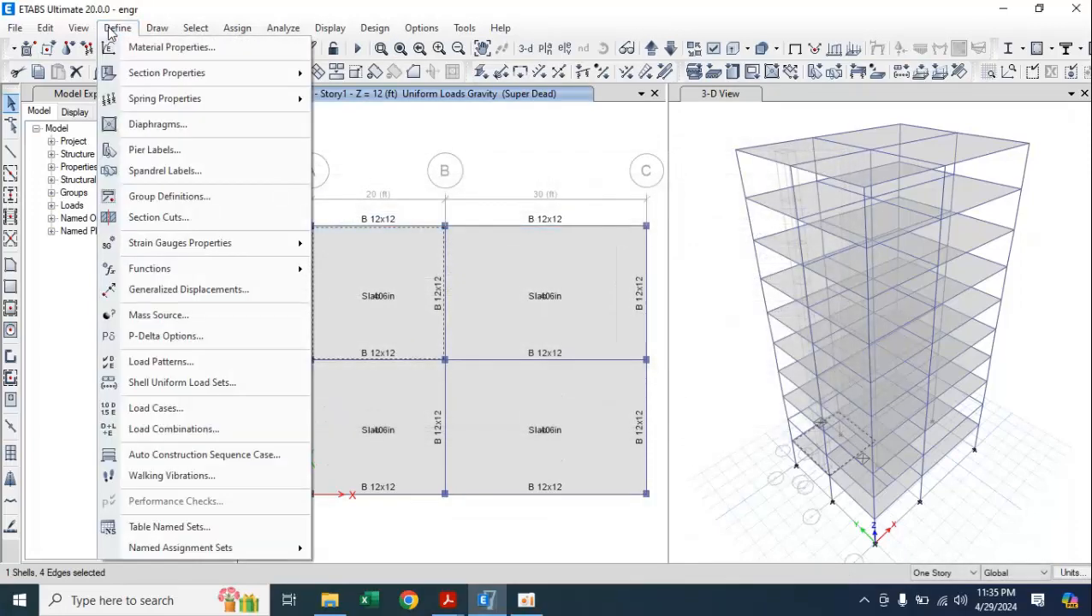
{"action": "left_click", "coordinate": [141, 363]}
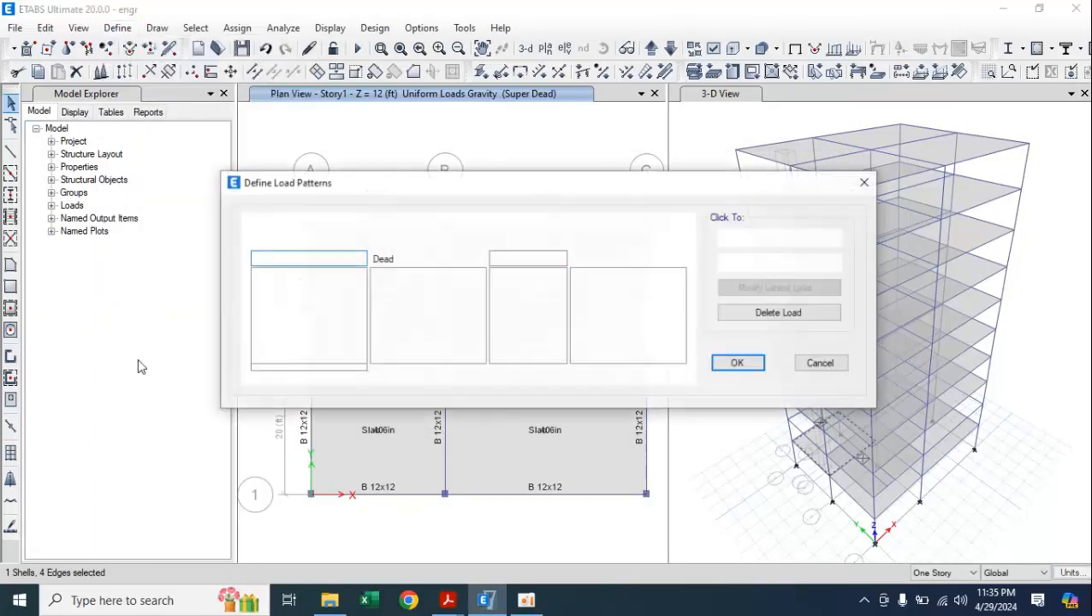
{"action": "double_click", "coordinate": [292, 258]}
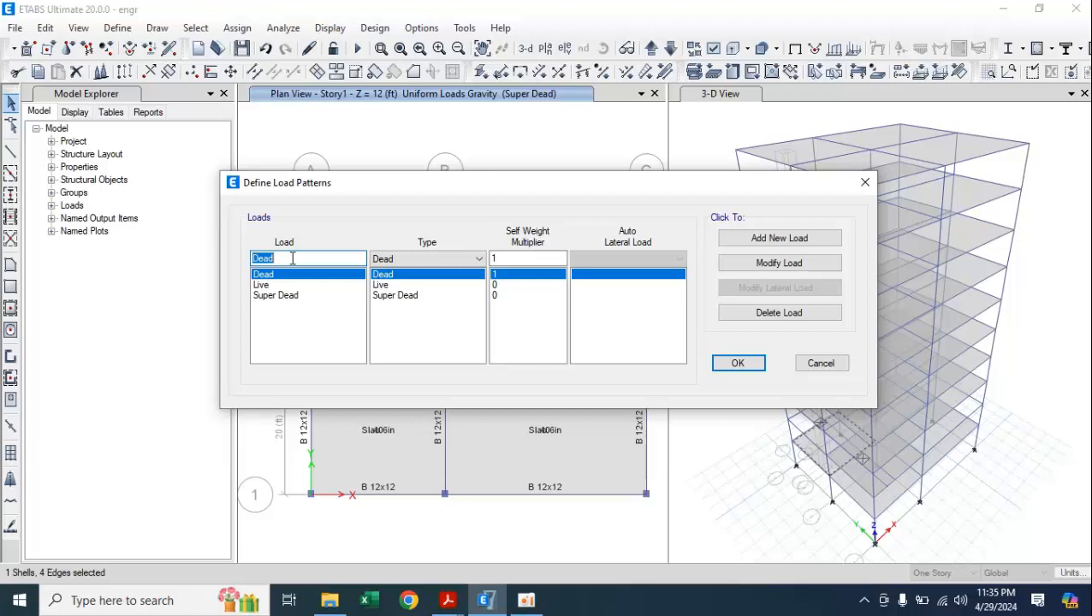
{"action": "type", "text": "wind"}
{"action": "left_click", "coordinate": [409, 260]}
{"action": "left_click", "coordinate": [392, 378]}
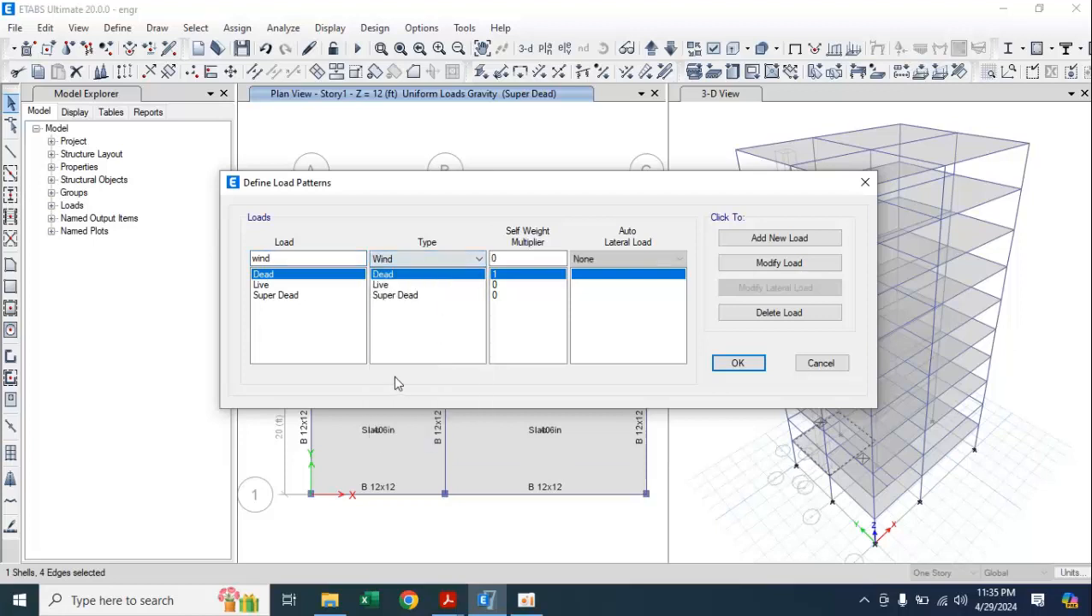
{"action": "left_click", "coordinate": [638, 262]}
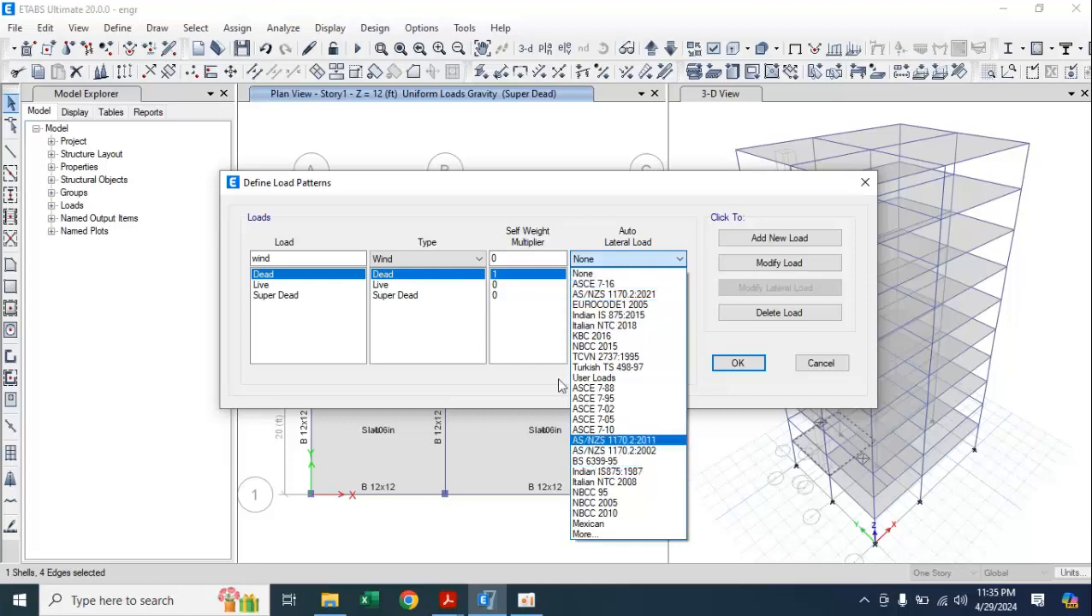
{"action": "left_click", "coordinate": [611, 285]}
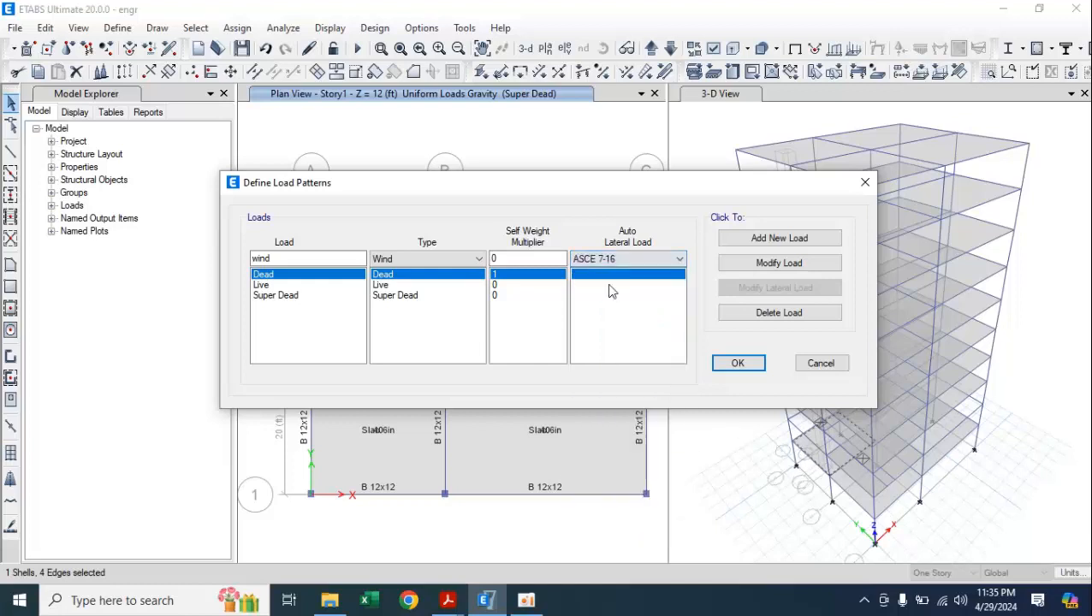
{"action": "left_click", "coordinate": [798, 237]}
Add a load pattern named EQ x with type Seismic, self weight multiplier 0 and ASCE 7-16 auto lateral load
{"action": "left_click_drag", "start_coordinate": [363, 258], "coordinate": [205, 261]}
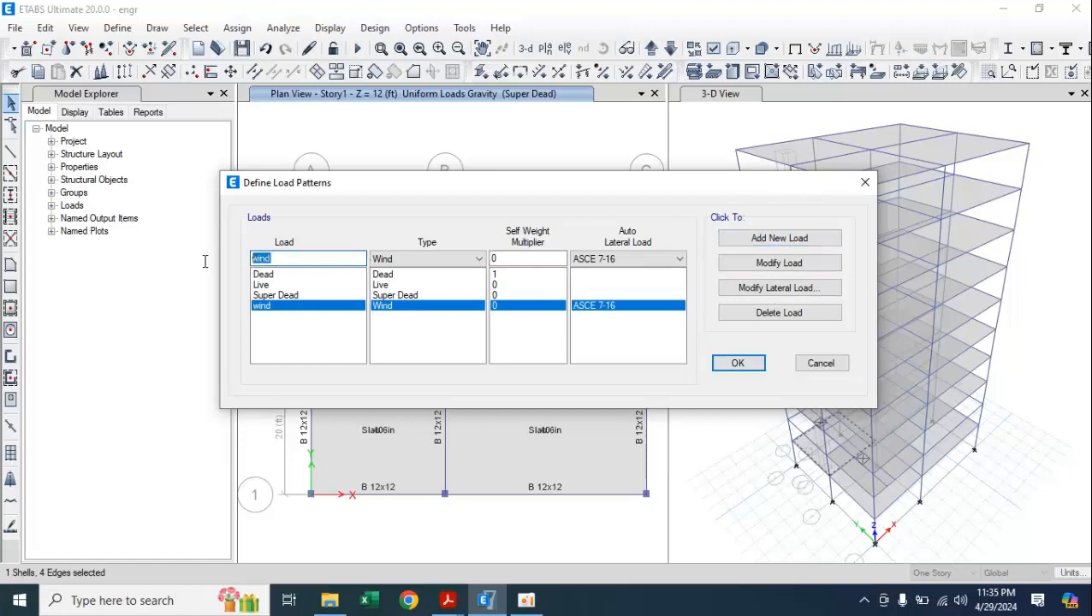
{"action": "type", "text": "EQ x"}
{"action": "left_click", "coordinate": [417, 259]}
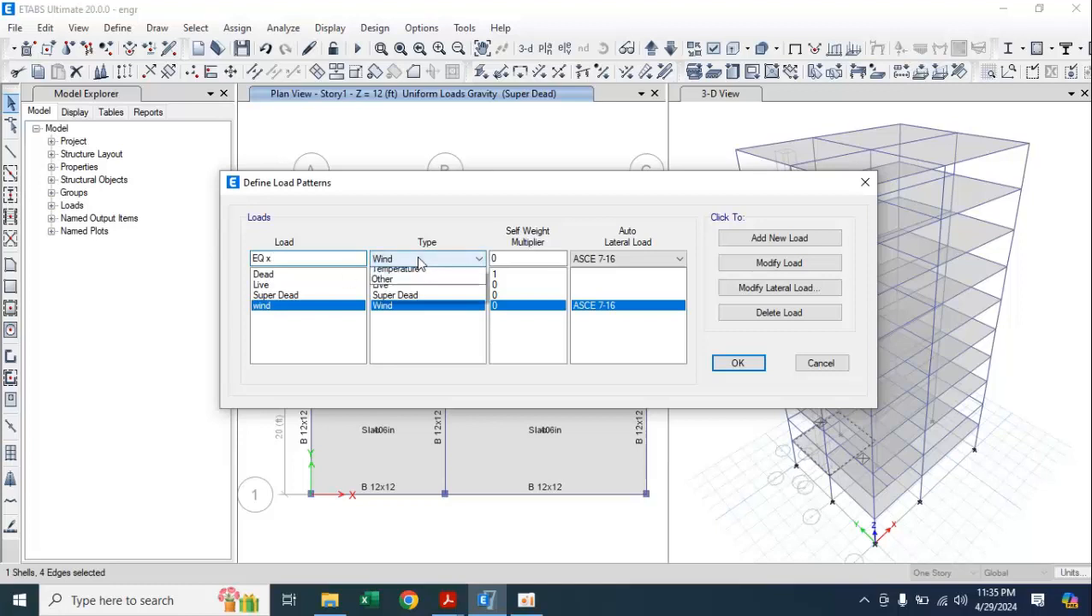
{"action": "left_click", "coordinate": [403, 357]}
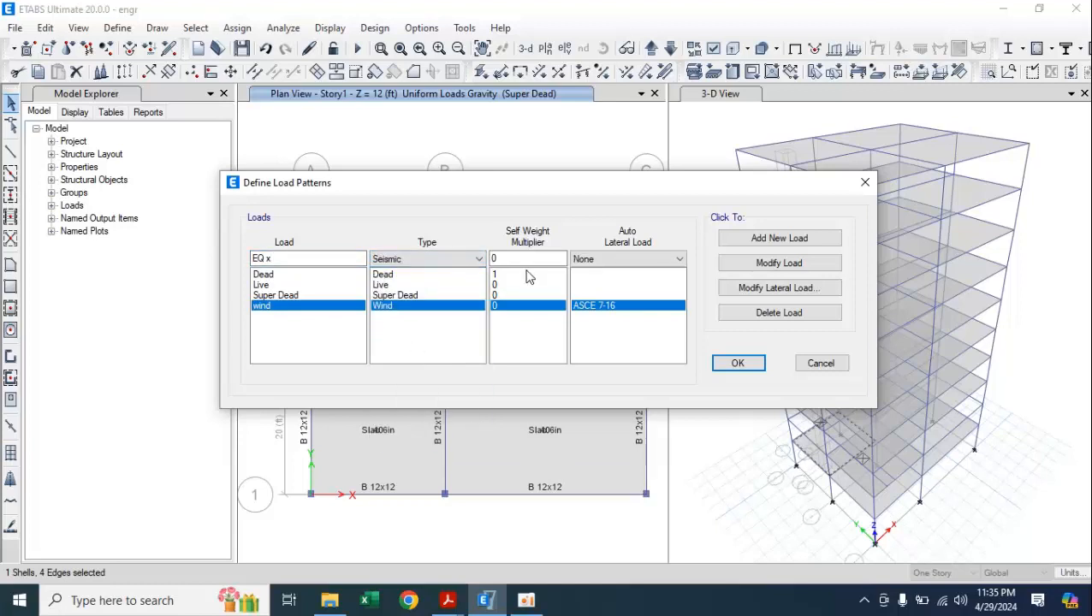
{"action": "left_click", "coordinate": [589, 260]}
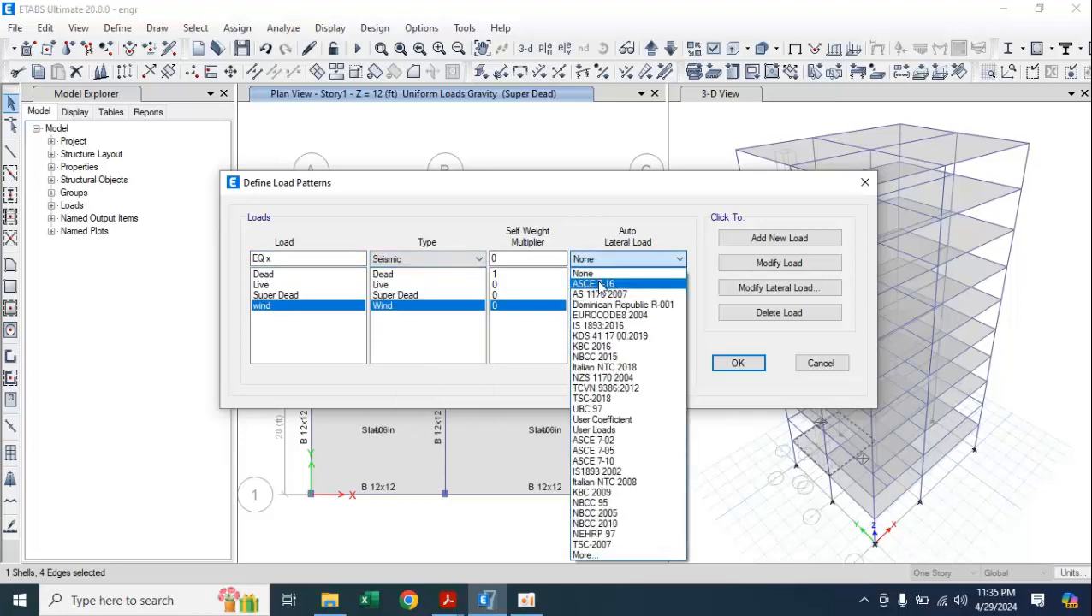
{"action": "left_click", "coordinate": [600, 284]}
{"action": "left_click", "coordinate": [774, 239]}
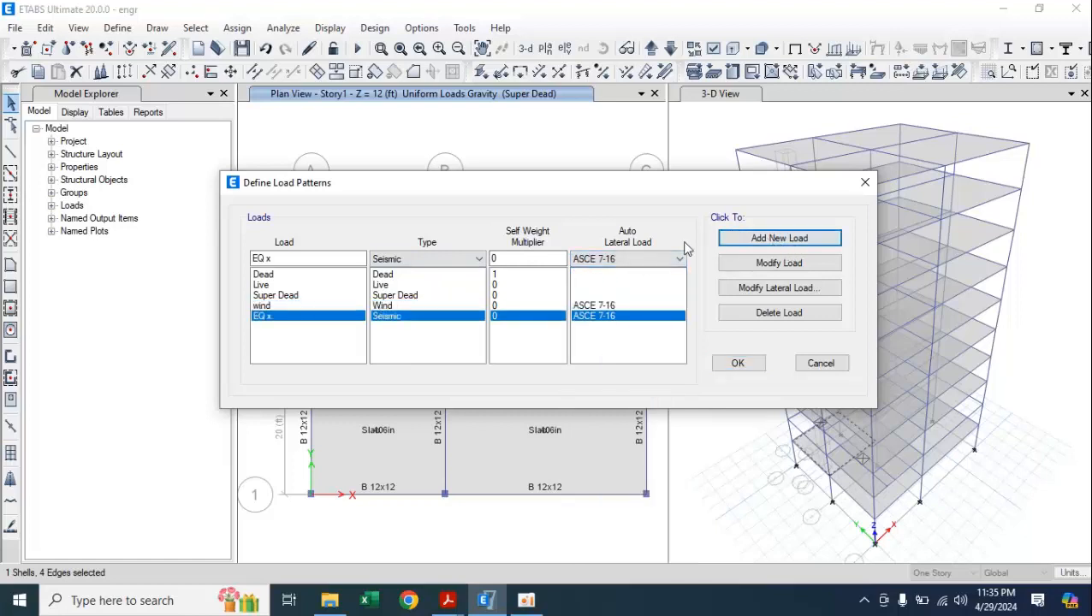
Add a matching Seismic load pattern named EQ y with ASCE 7-16 auto lateral load
{"action": "left_click", "coordinate": [275, 258]}
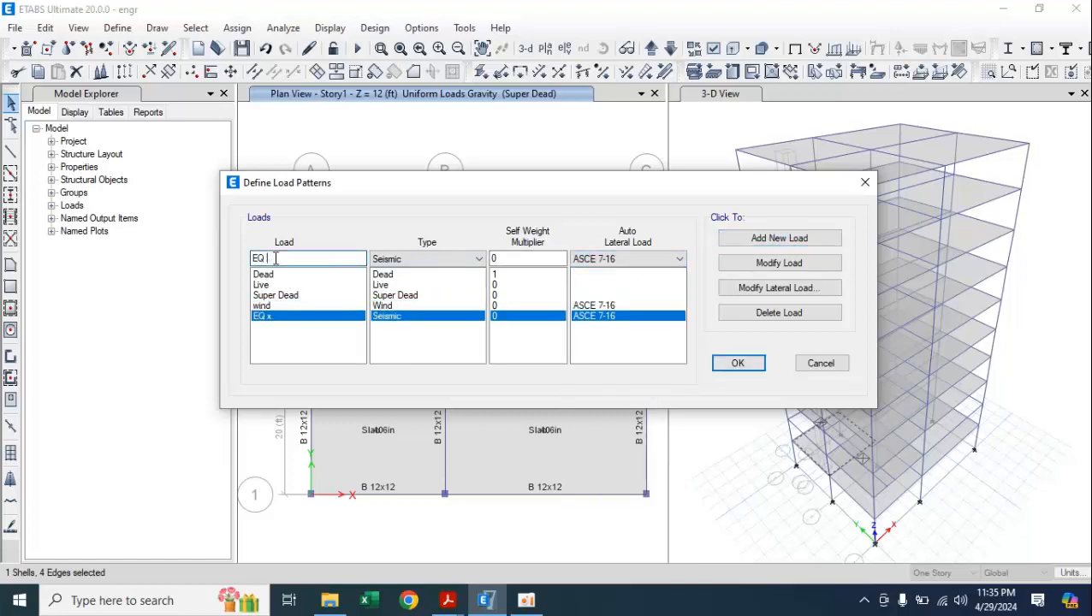
{"action": "type", "text": "y"}
{"action": "left_click", "coordinate": [746, 241]}
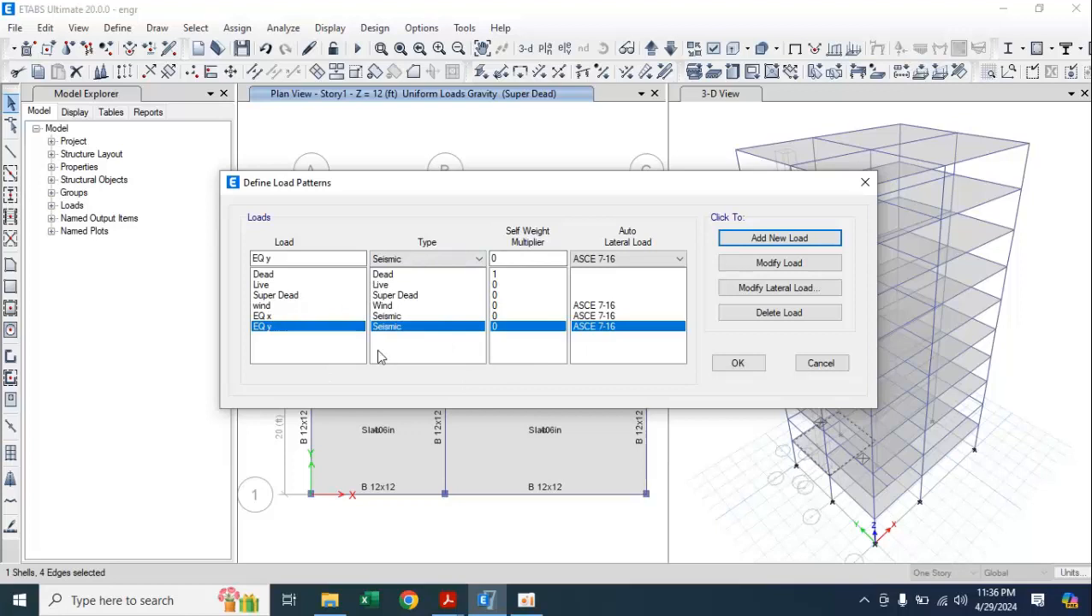
Review the wind pattern's ASCE 7-16 lateral load parameters, choose exposure type B and accept the settings
{"action": "left_click", "coordinate": [292, 296]}
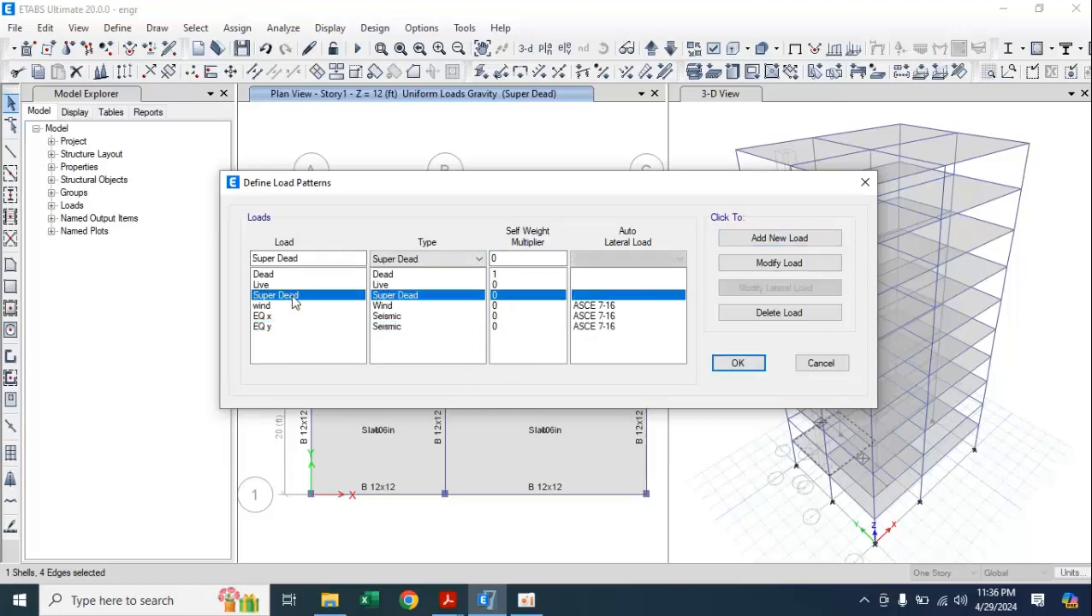
{"action": "left_click", "coordinate": [282, 307]}
{"action": "left_click", "coordinate": [285, 328]}
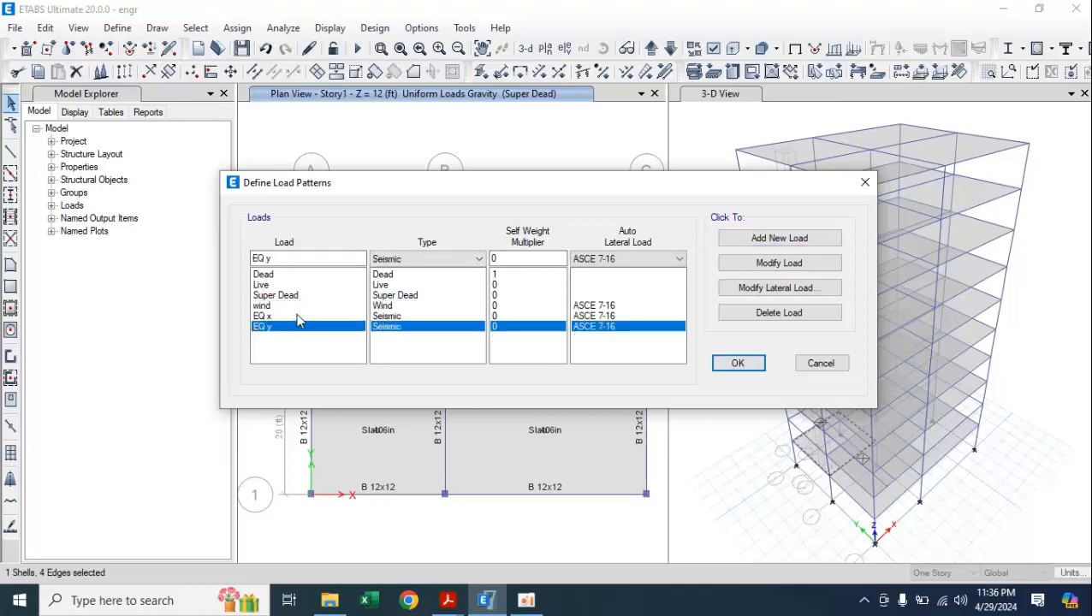
{"action": "left_click", "coordinate": [299, 308]}
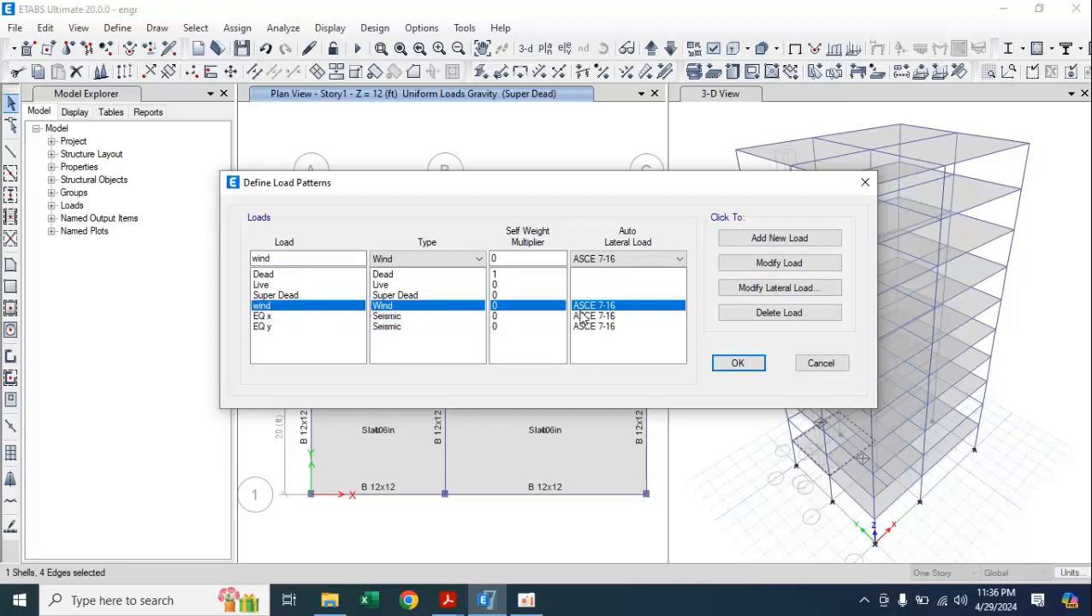
{"action": "left_click", "coordinate": [758, 291]}
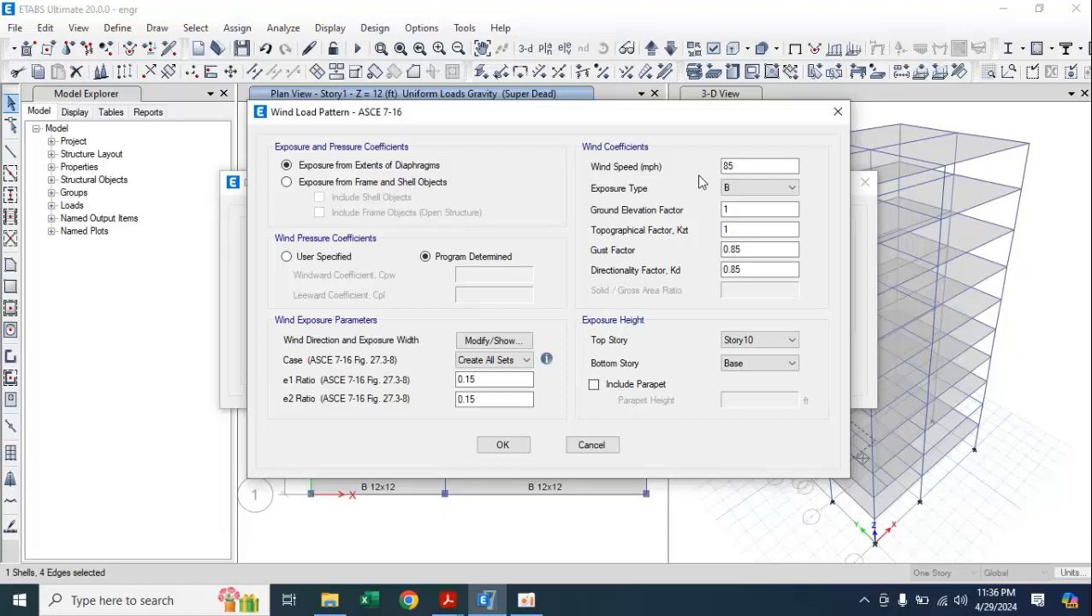
{"action": "left_click", "coordinate": [724, 166]}
{"action": "left_click", "coordinate": [741, 188]}
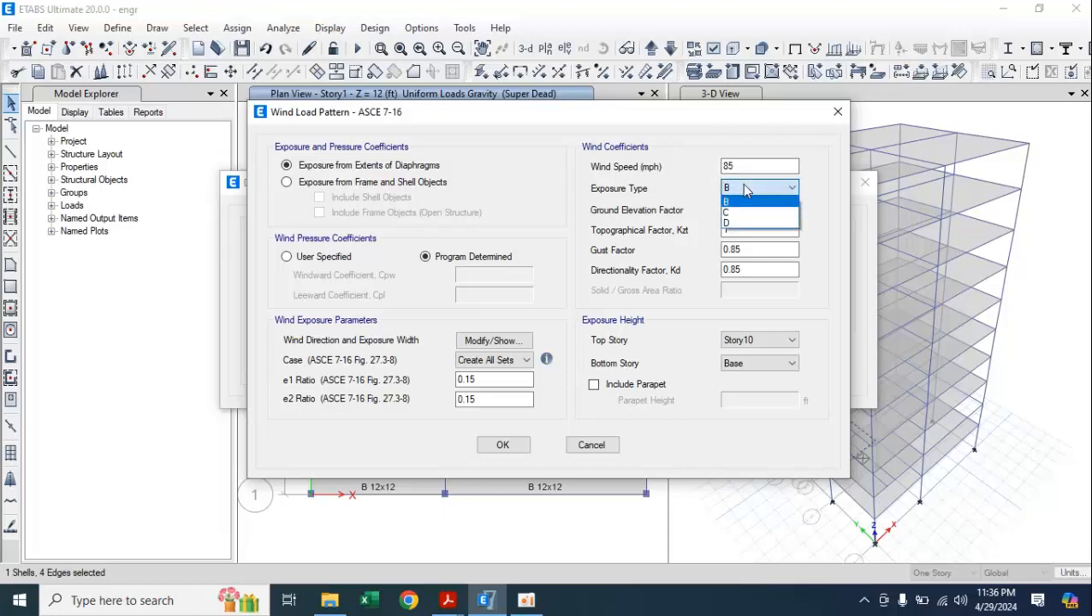
{"action": "left_click", "coordinate": [743, 201]}
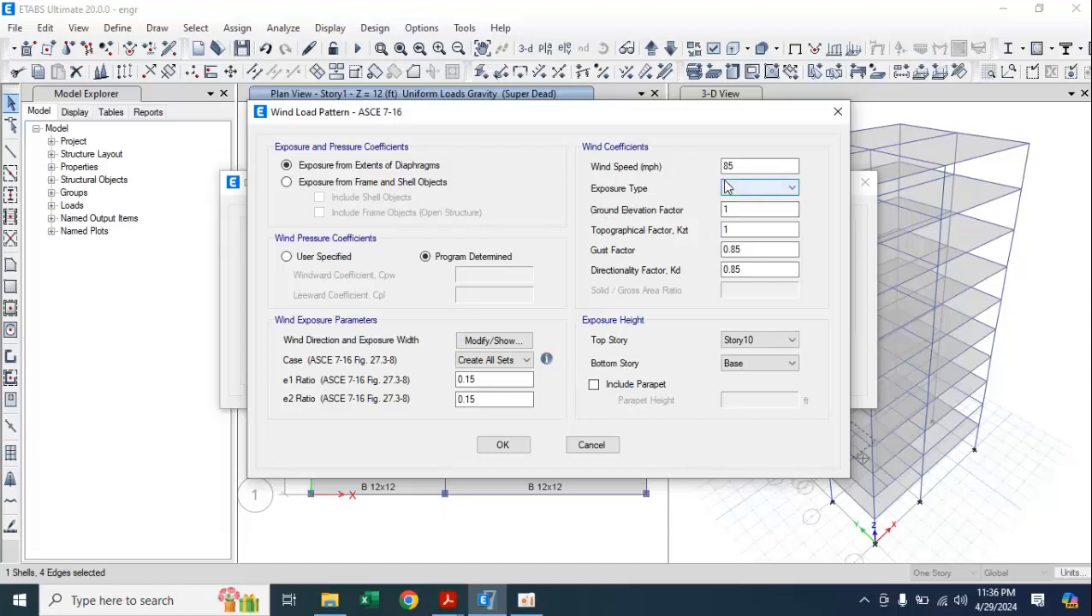
{"action": "left_click", "coordinate": [456, 606]}
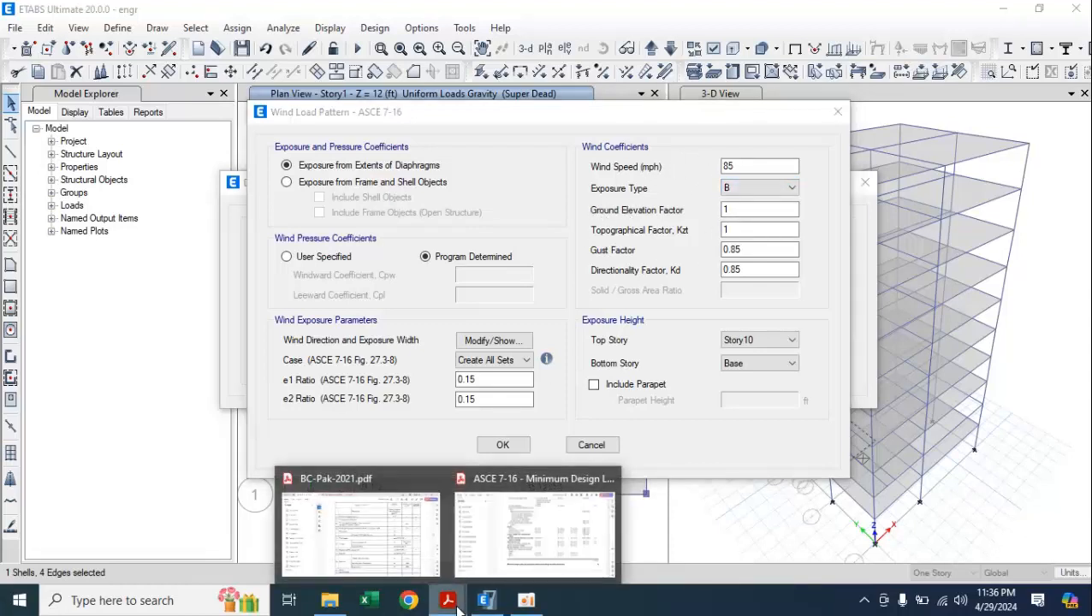
{"action": "mouse_move", "coordinate": [477, 573]}
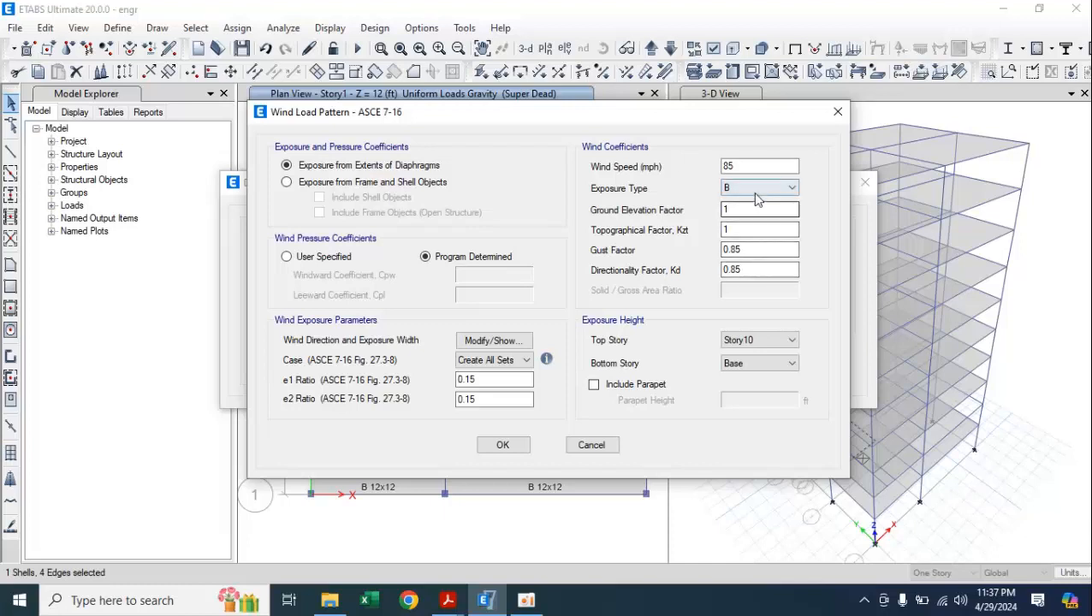
{"action": "left_click", "coordinate": [758, 190]}
{"action": "left_click", "coordinate": [759, 194]}
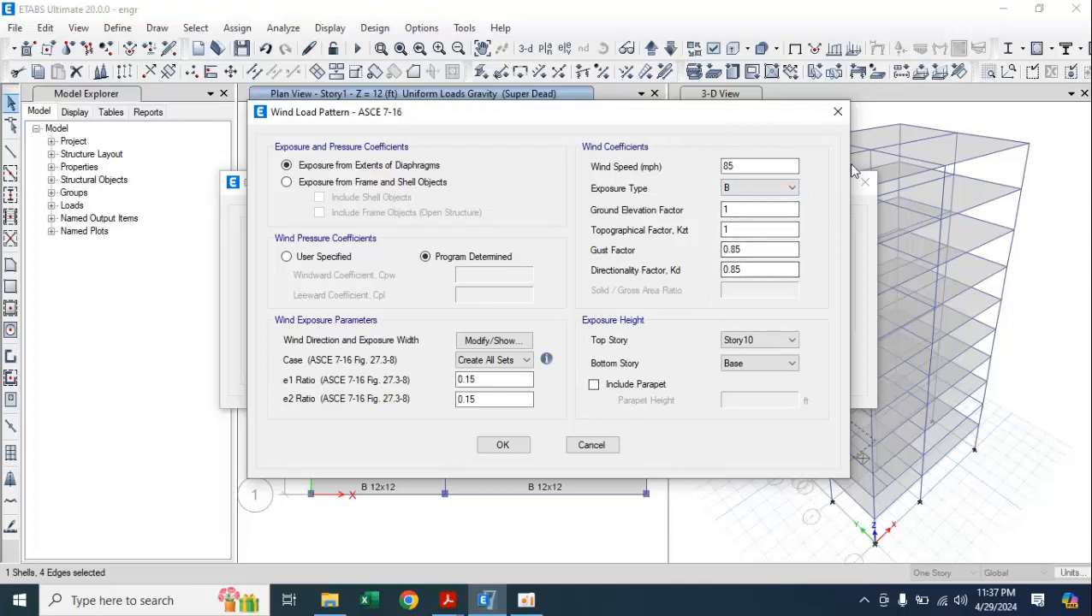
{"action": "left_click", "coordinate": [502, 444]}
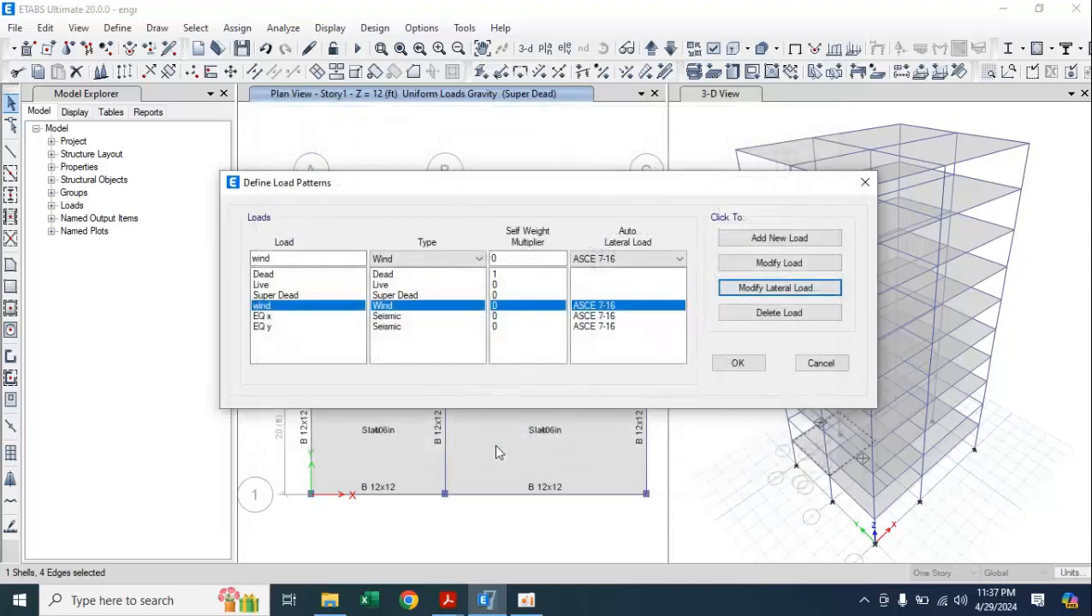
Open the ASCE 7-16 seismic loading settings of the EQ x pattern and exclude the Y Dir direction
{"action": "left_click", "coordinate": [595, 318]}
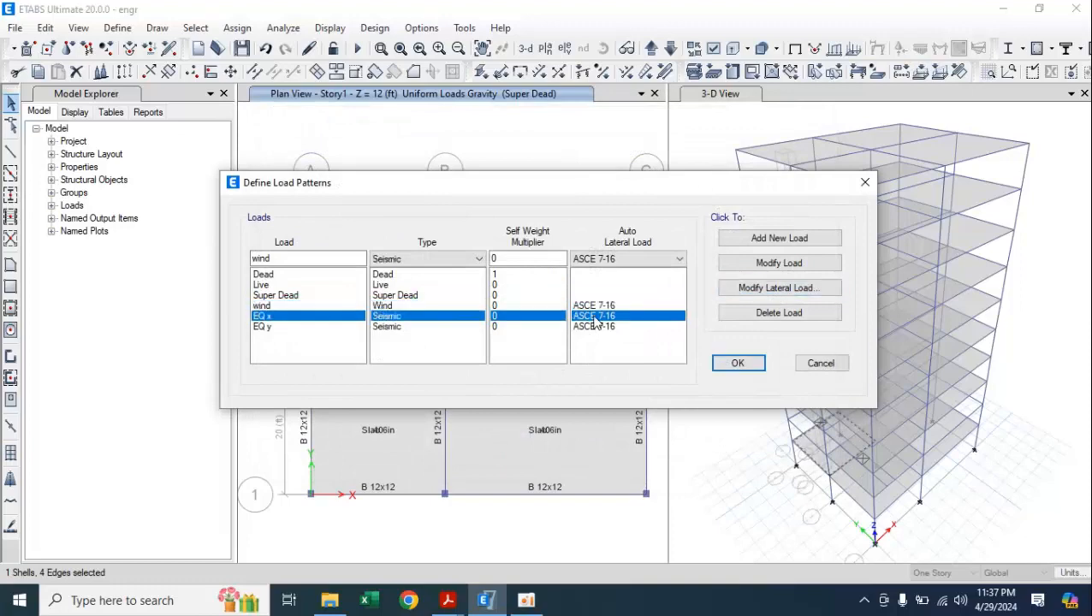
{"action": "left_click", "coordinate": [745, 291]}
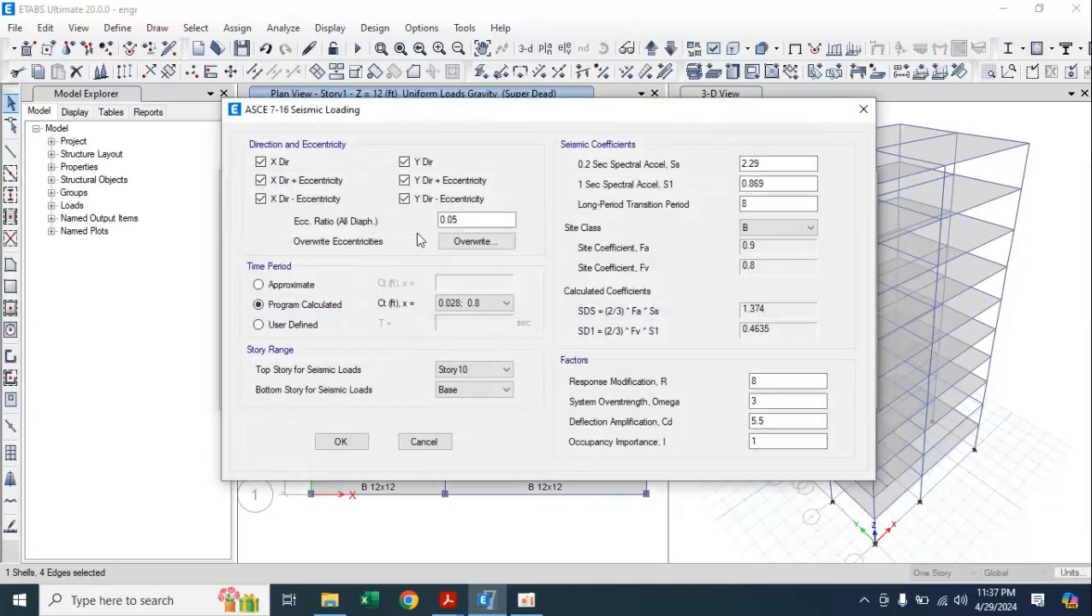
{"action": "left_click", "coordinate": [404, 162]}
Switch to BC-Pak-2021.pdf in Acrobat and find the 0.2-second spectral acceleration map in Chapter 16, Section 1613 Earthquake Loads
{"action": "left_click", "coordinate": [447, 600]}
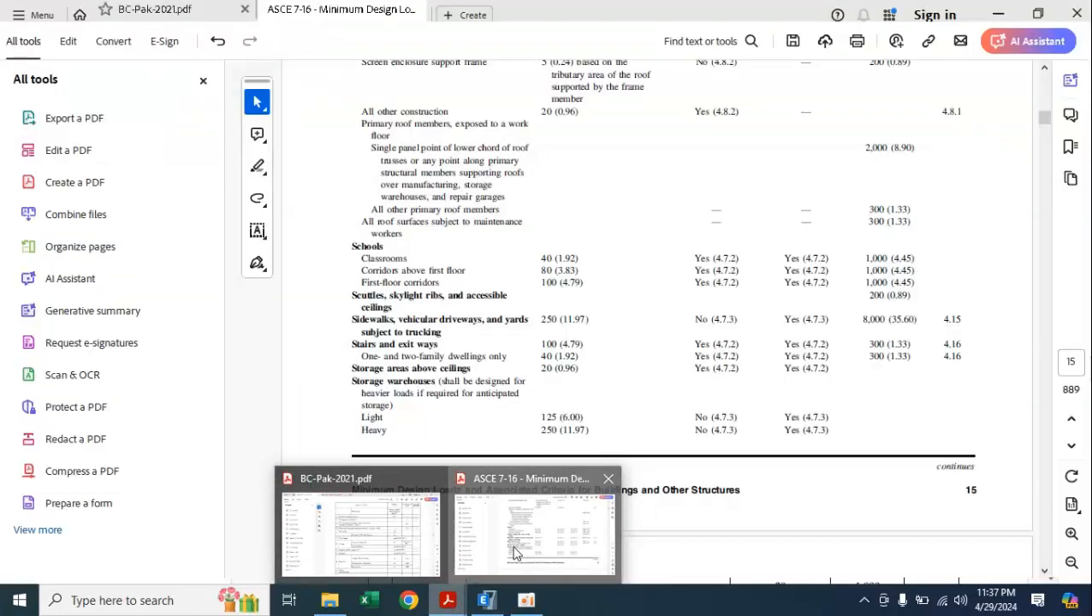
{"action": "left_click", "coordinate": [510, 554]}
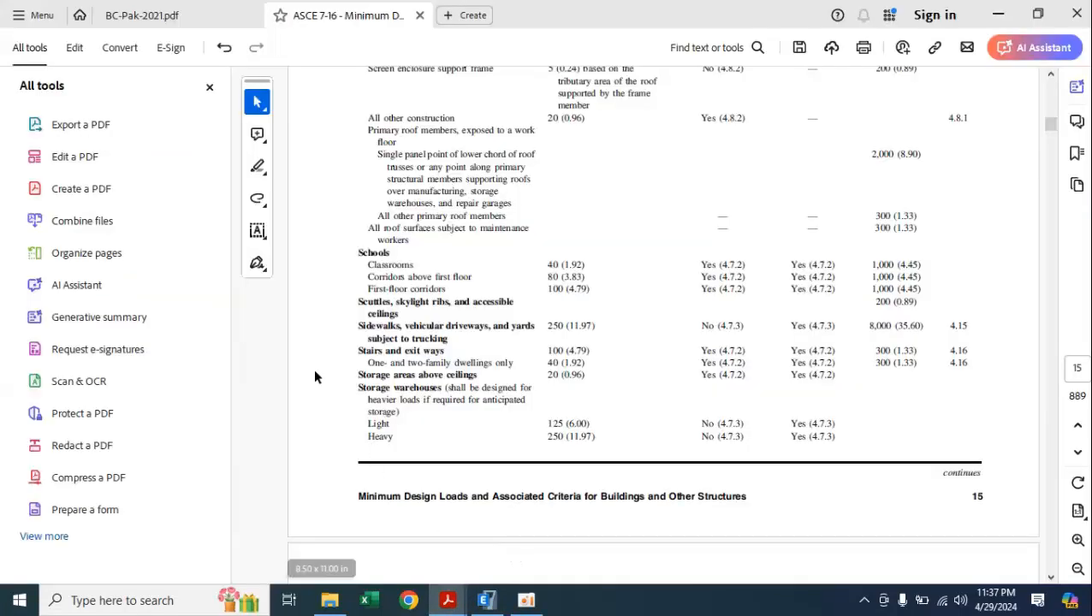
{"action": "left_click", "coordinate": [168, 17]}
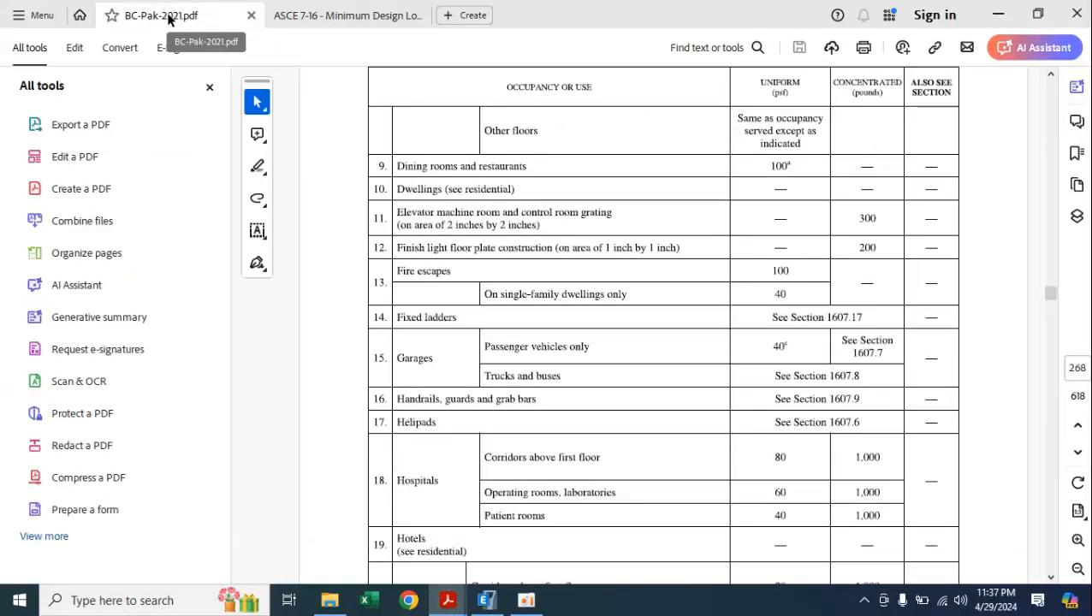
{"action": "scroll", "coordinate": [407, 251], "scroll_direction": "down", "scroll_amount": 10}
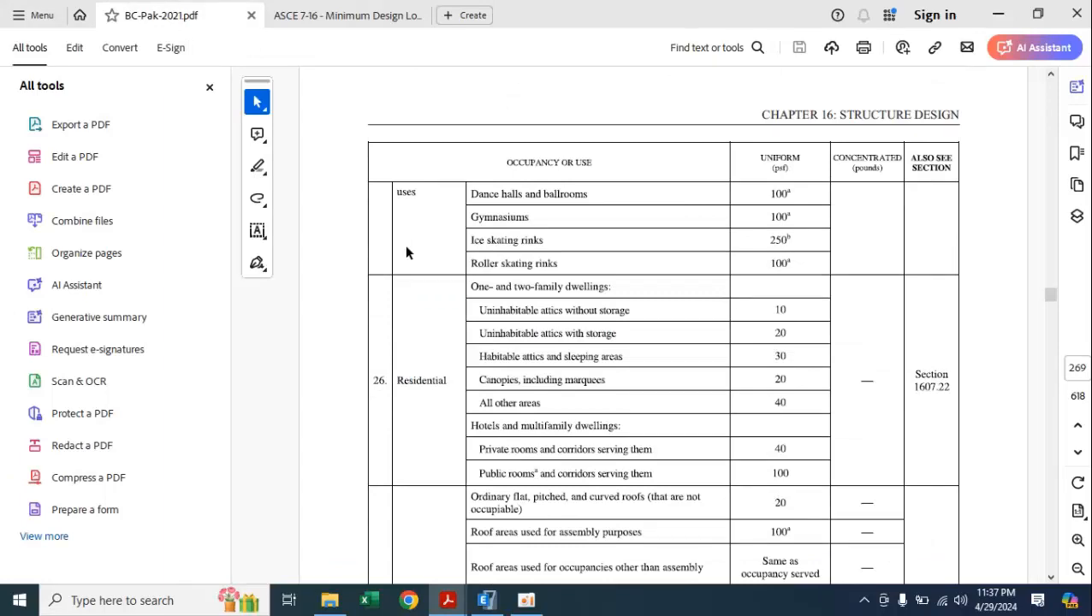
{"action": "scroll", "coordinate": [406, 251], "scroll_direction": "down", "scroll_amount": 20}
{"action": "scroll", "coordinate": [406, 251], "scroll_direction": "down", "scroll_amount": 20}
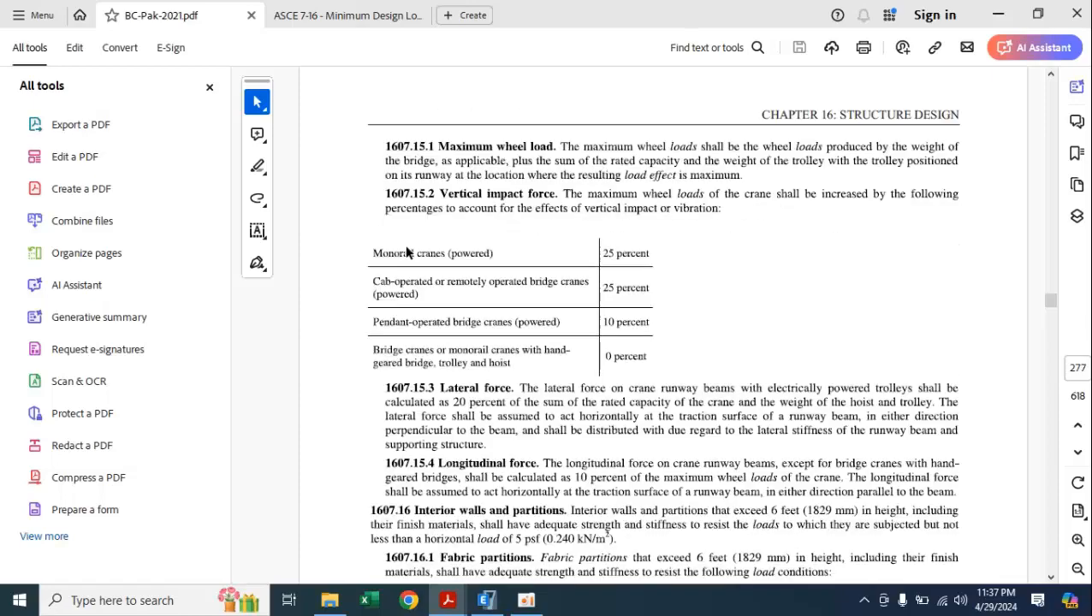
{"action": "scroll", "coordinate": [406, 250], "scroll_direction": "down", "scroll_amount": 15}
{"action": "scroll", "coordinate": [406, 252], "scroll_direction": "down", "scroll_amount": 10}
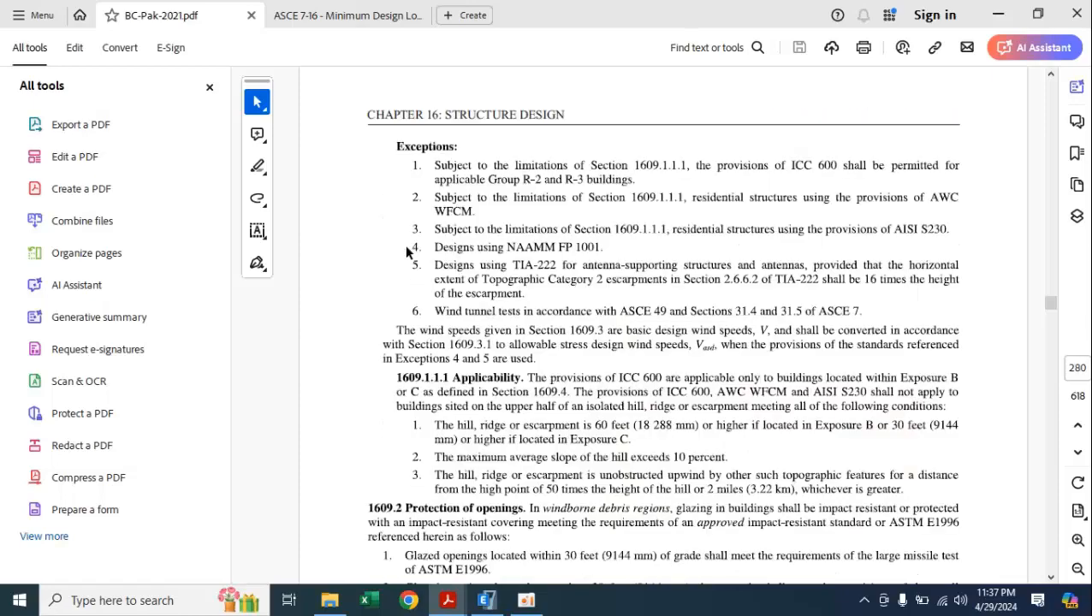
{"action": "scroll", "coordinate": [407, 251], "scroll_direction": "down", "scroll_amount": 10}
{"action": "scroll", "coordinate": [407, 253], "scroll_direction": "down", "scroll_amount": 15}
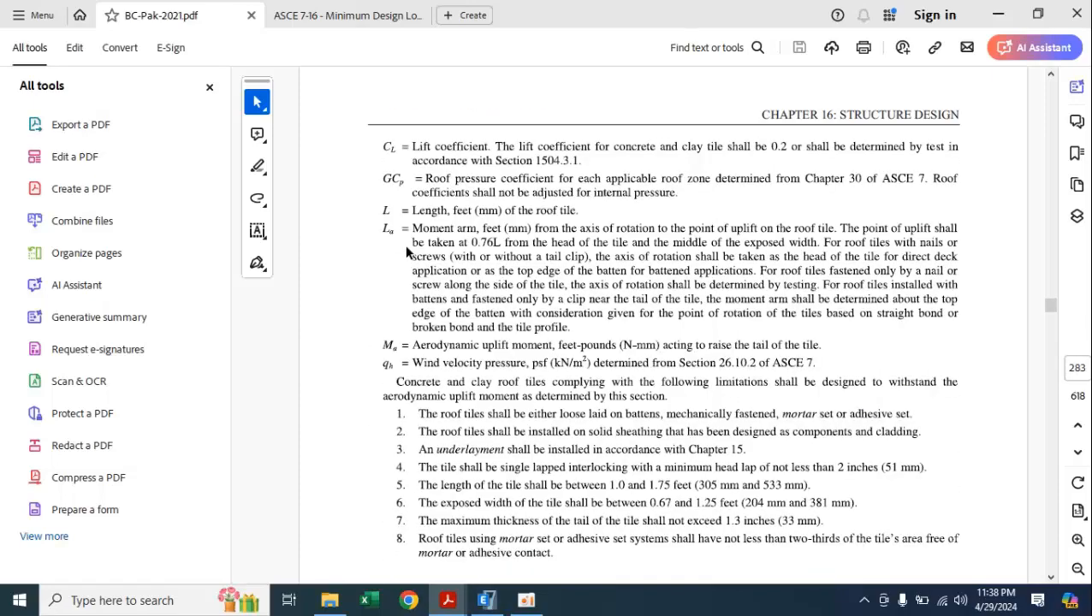
{"action": "scroll", "coordinate": [406, 252], "scroll_direction": "down", "scroll_amount": 10}
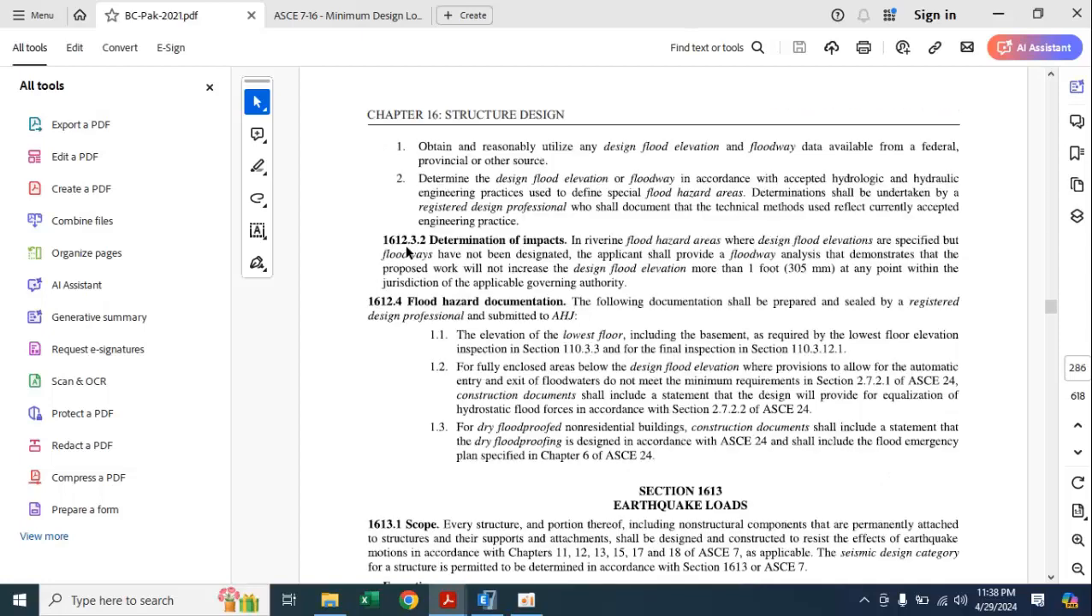
{"action": "scroll", "coordinate": [407, 253], "scroll_direction": "down", "scroll_amount": 1}
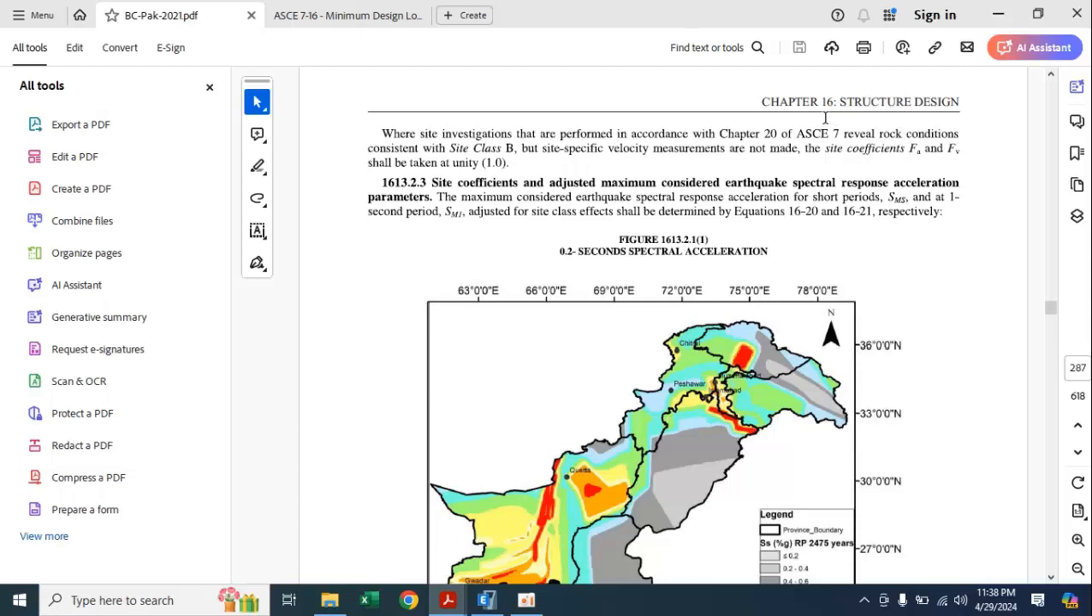
Examine the chapter heading, page number and spectral acceleration maps of Section 1613, reading the Ss legend of Figure 1613.2.1(1)
{"action": "left_click_drag", "start_coordinate": [763, 101], "coordinate": [836, 101]}
{"action": "left_click", "coordinate": [582, 218]}
{"action": "scroll", "coordinate": [673, 250], "scroll_direction": "down", "scroll_amount": 2}
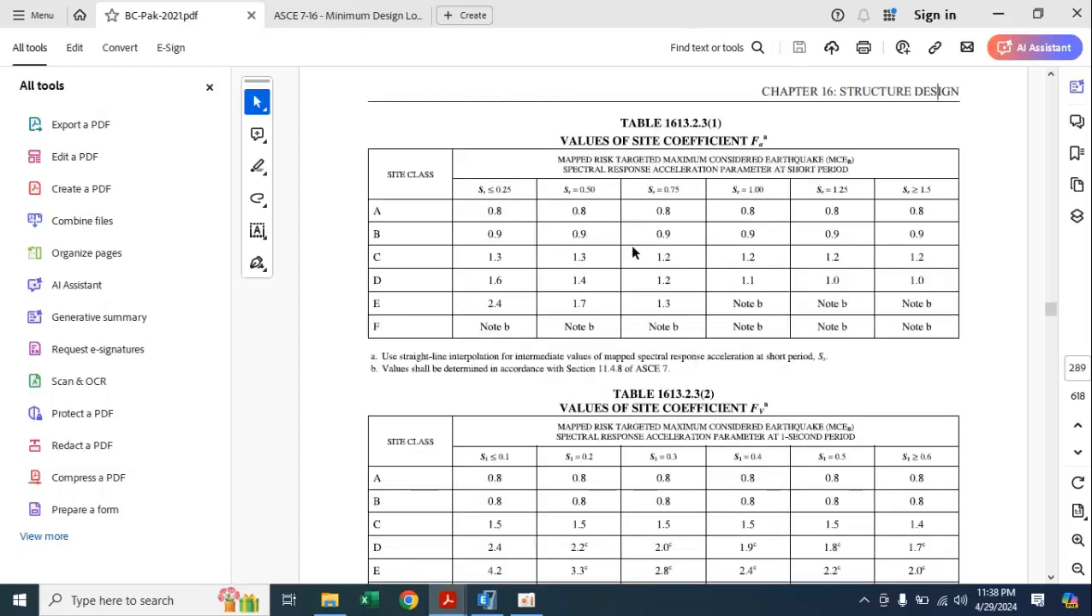
{"action": "scroll", "coordinate": [383, 102], "scroll_direction": "up", "scroll_amount": 1}
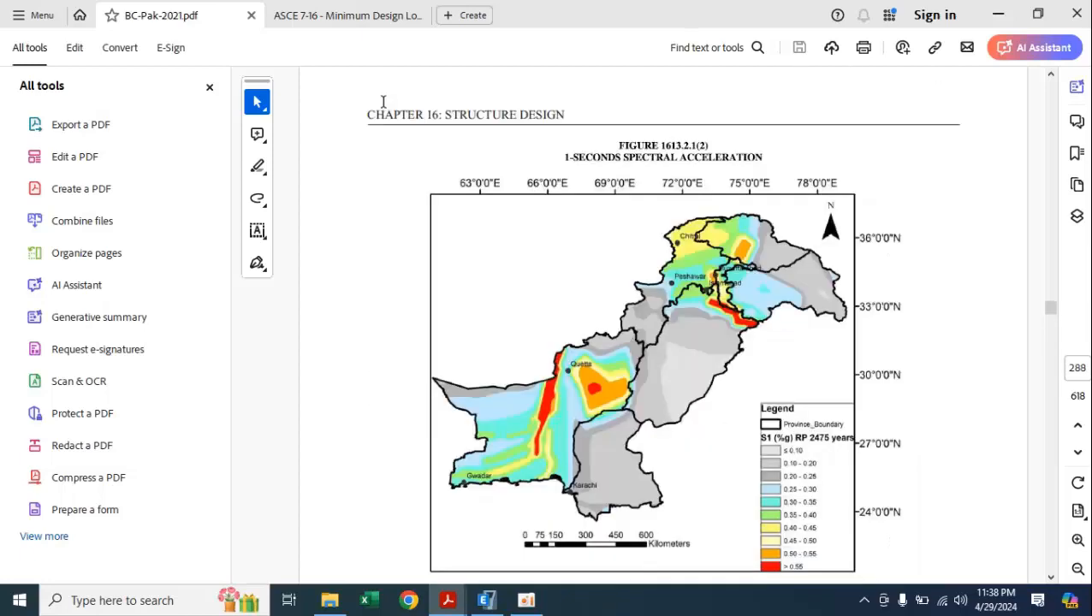
{"action": "scroll", "coordinate": [383, 103], "scroll_direction": "up", "scroll_amount": 1}
{"action": "scroll", "coordinate": [383, 108], "scroll_direction": "down", "scroll_amount": 3}
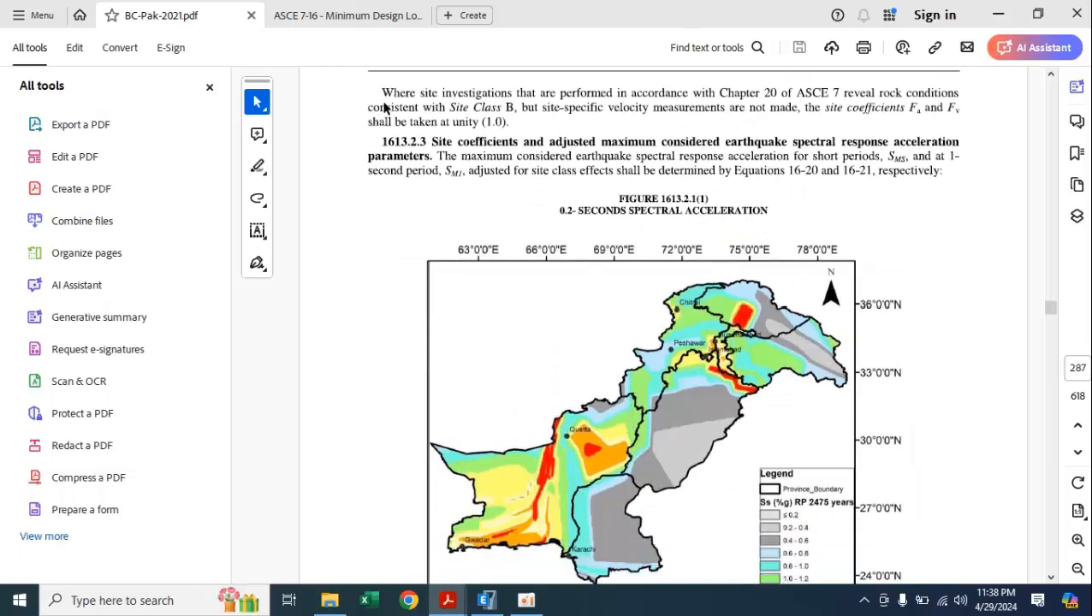
{"action": "scroll", "coordinate": [384, 108], "scroll_direction": "down", "scroll_amount": 4}
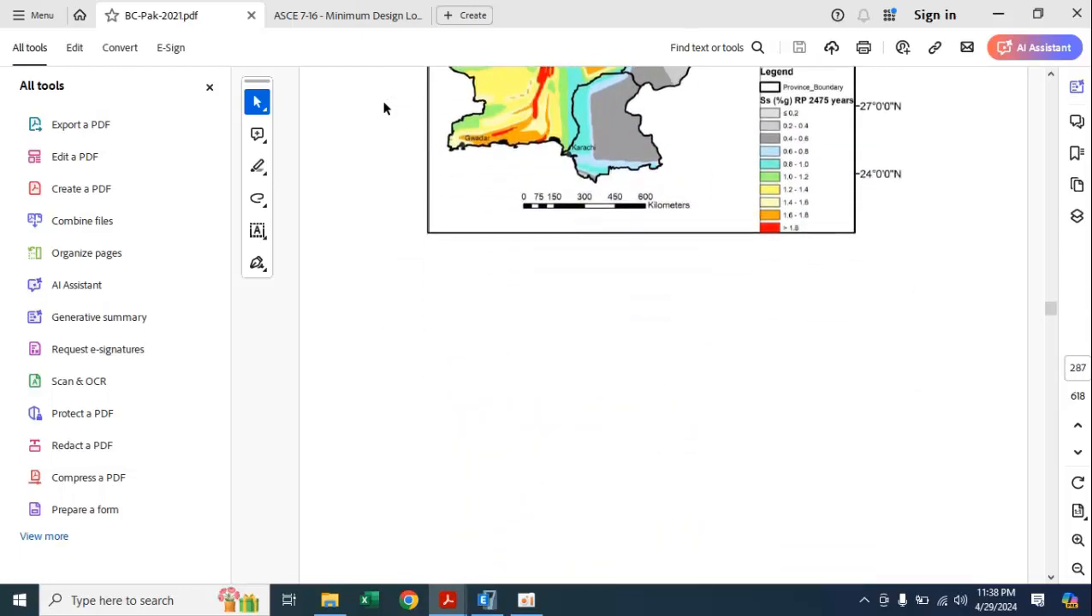
{"action": "scroll", "coordinate": [383, 108], "scroll_direction": "down", "scroll_amount": 1}
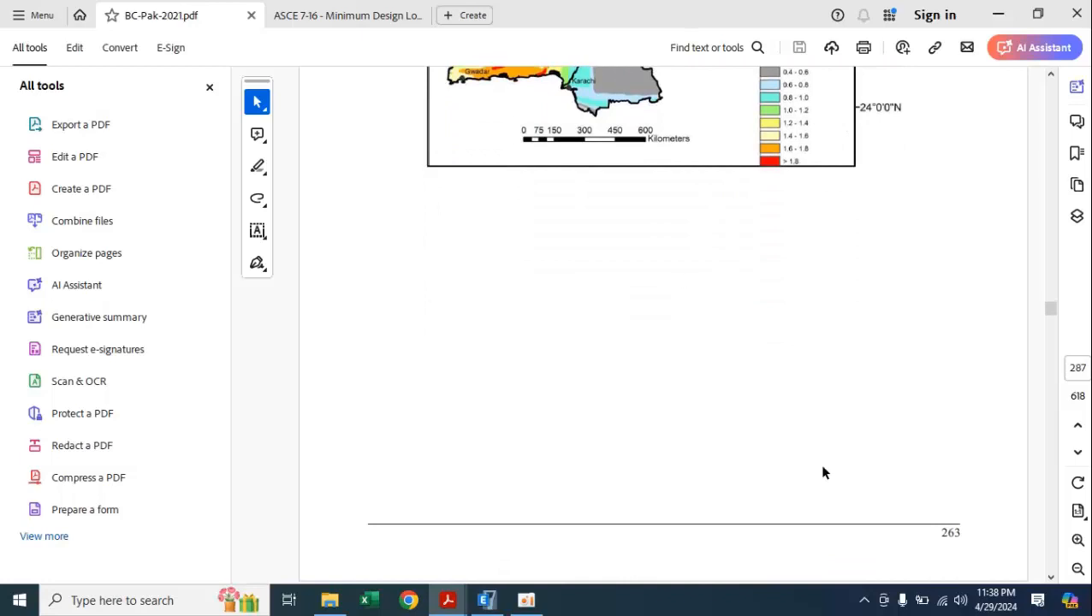
{"action": "left_click_drag", "start_coordinate": [940, 532], "coordinate": [969, 533]}
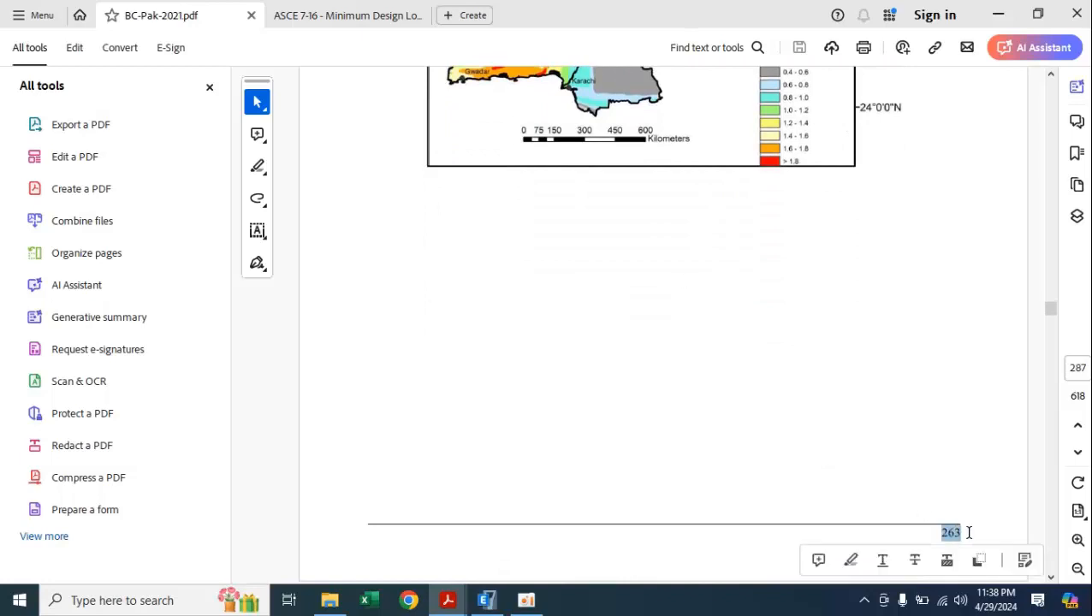
{"action": "left_click", "coordinate": [704, 280]}
{"action": "scroll", "coordinate": [702, 276], "scroll_direction": "up", "scroll_amount": 7}
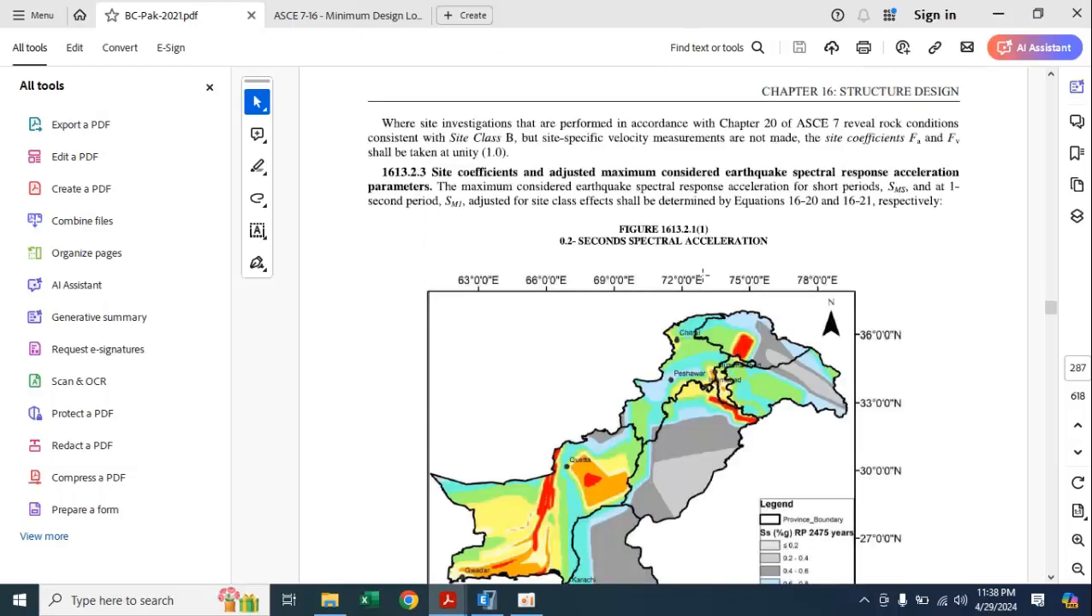
{"action": "scroll", "coordinate": [386, 231], "scroll_direction": "down", "scroll_amount": 2}
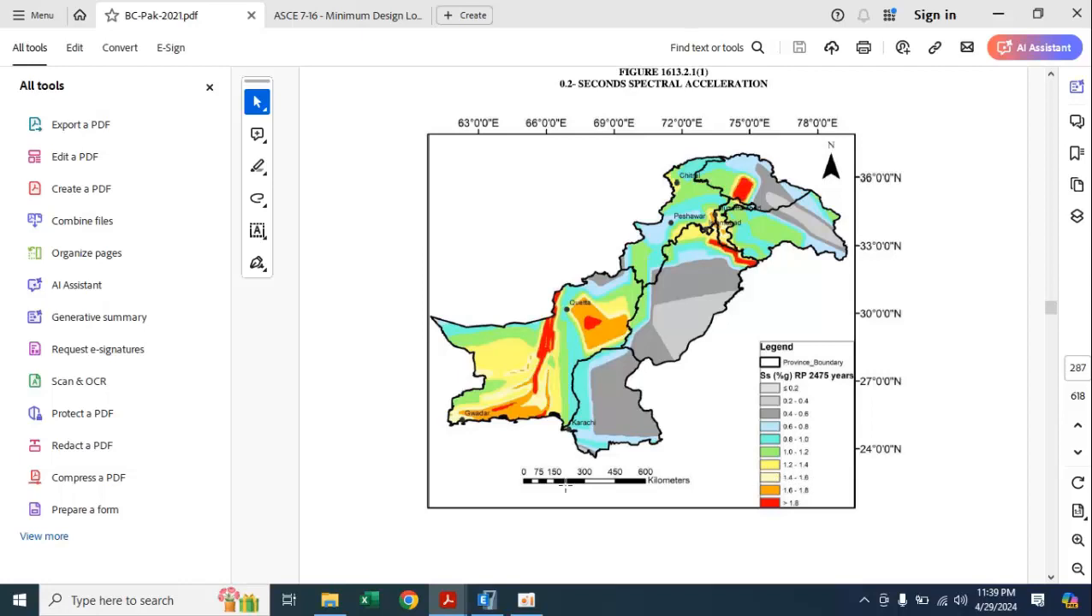
Switch back to ETABS and set the 0.2 Sec Spectral Accel, Ss to 1.4 in the seismic loading settings
{"action": "left_click", "coordinate": [493, 599]}
{"action": "left_click_drag", "start_coordinate": [773, 164], "coordinate": [729, 166]}
{"action": "type", "text": "1.4"}
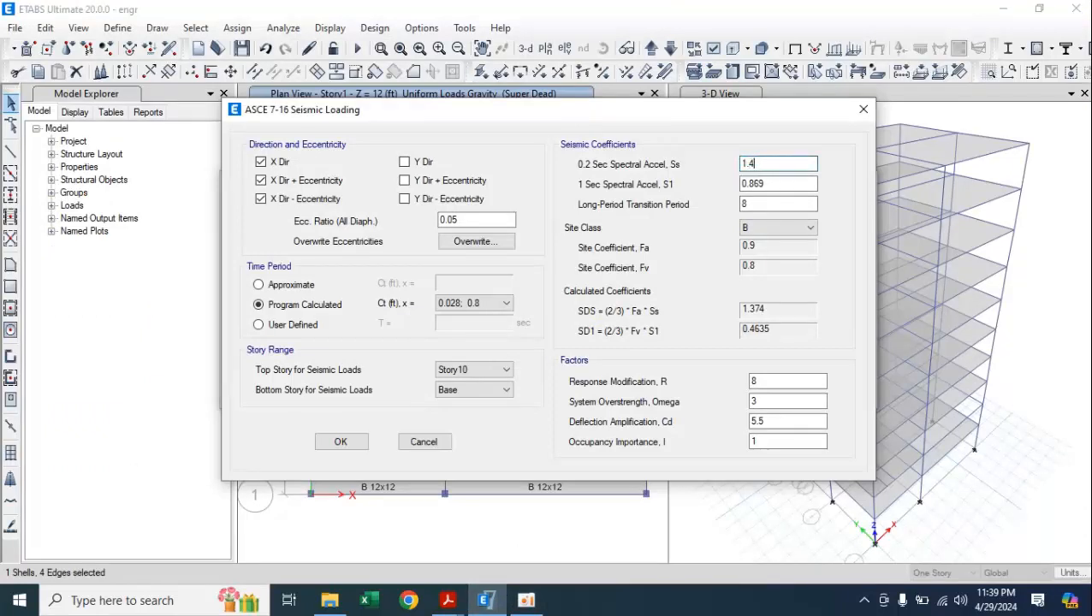
Consult the 1-second spectral acceleration map, Figure 1613.2.1(2), in BC-Pak-2021.pdf, and set the 1 Sec Spectral Accel, S1 to 0.45 in ETABS
{"action": "left_click", "coordinate": [747, 183]}
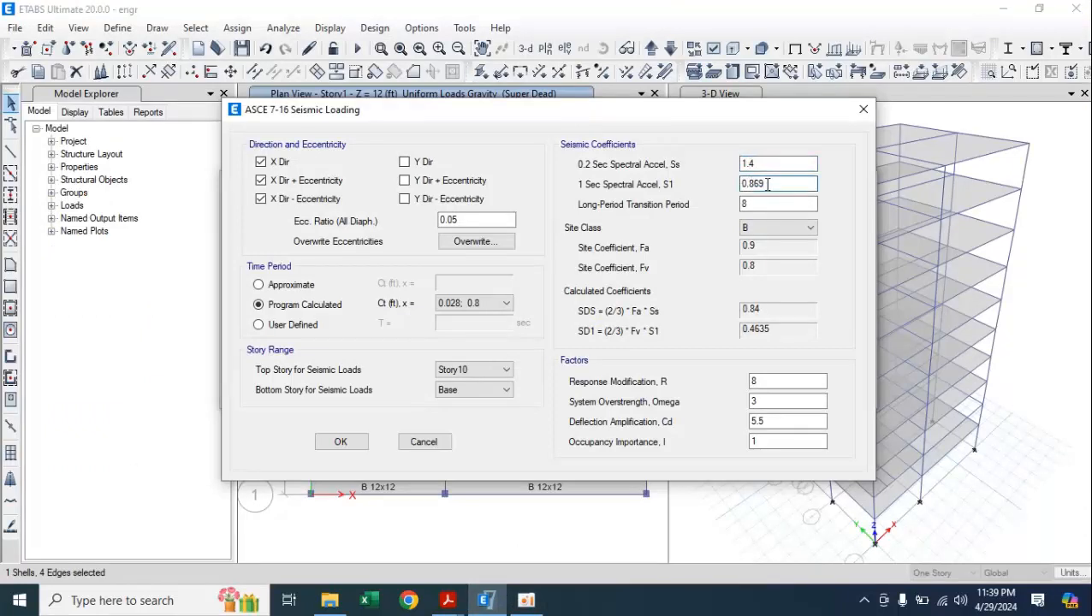
{"action": "left_click", "coordinate": [484, 604]}
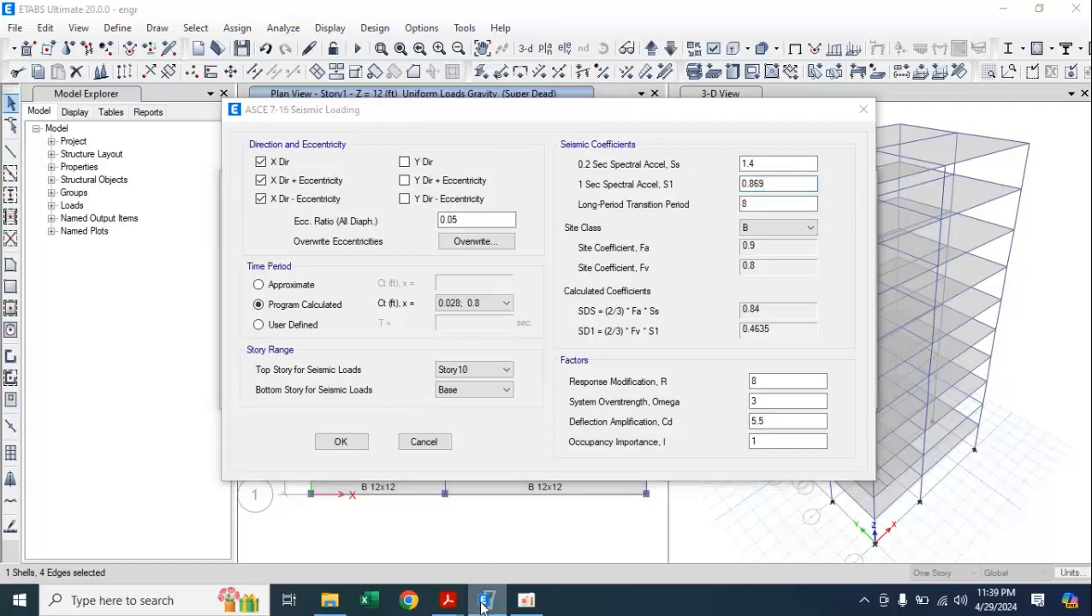
{"action": "mouse_move", "coordinate": [447, 600]}
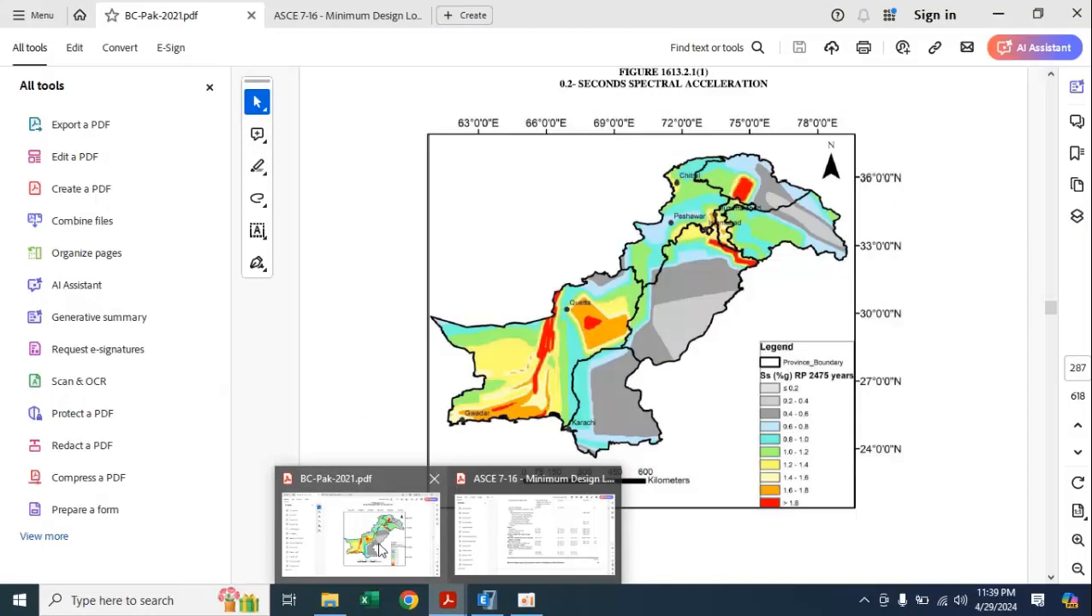
{"action": "left_click", "coordinate": [381, 550]}
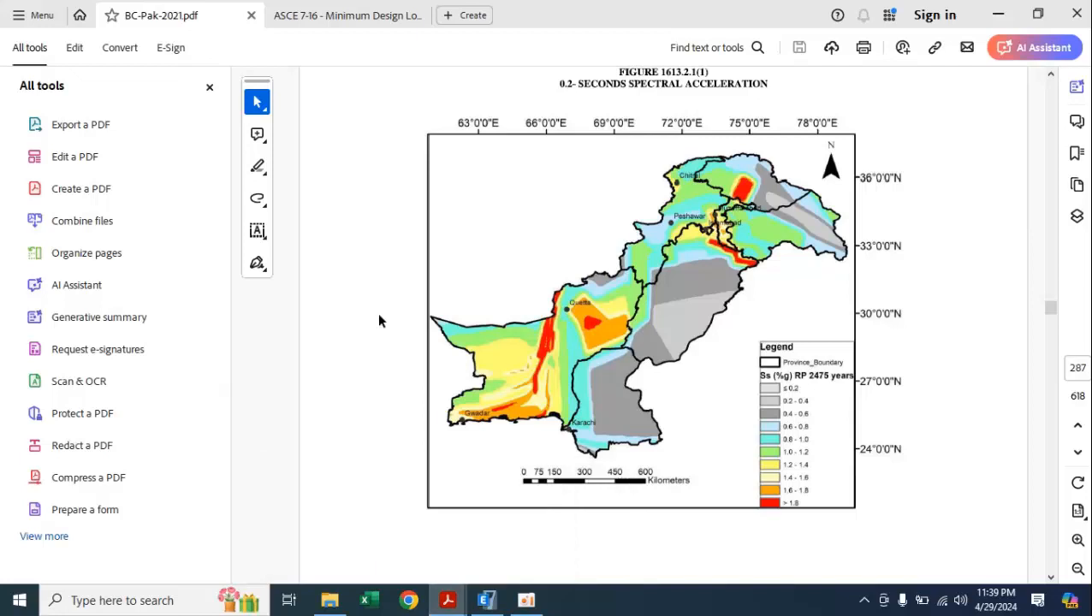
{"action": "scroll", "coordinate": [380, 321], "scroll_direction": "down", "scroll_amount": 5}
{"action": "scroll", "coordinate": [380, 321], "scroll_direction": "down", "scroll_amount": 2}
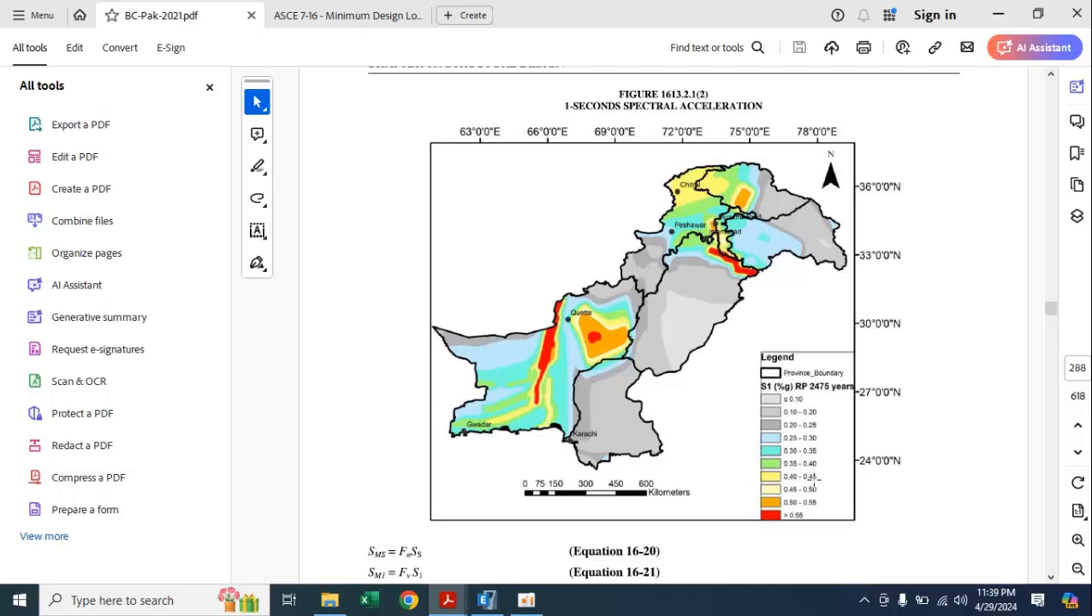
{"action": "left_click", "coordinate": [484, 598]}
{"action": "left_click_drag", "start_coordinate": [771, 184], "coordinate": [723, 183]}
{"action": "type", "text": "0.45"}
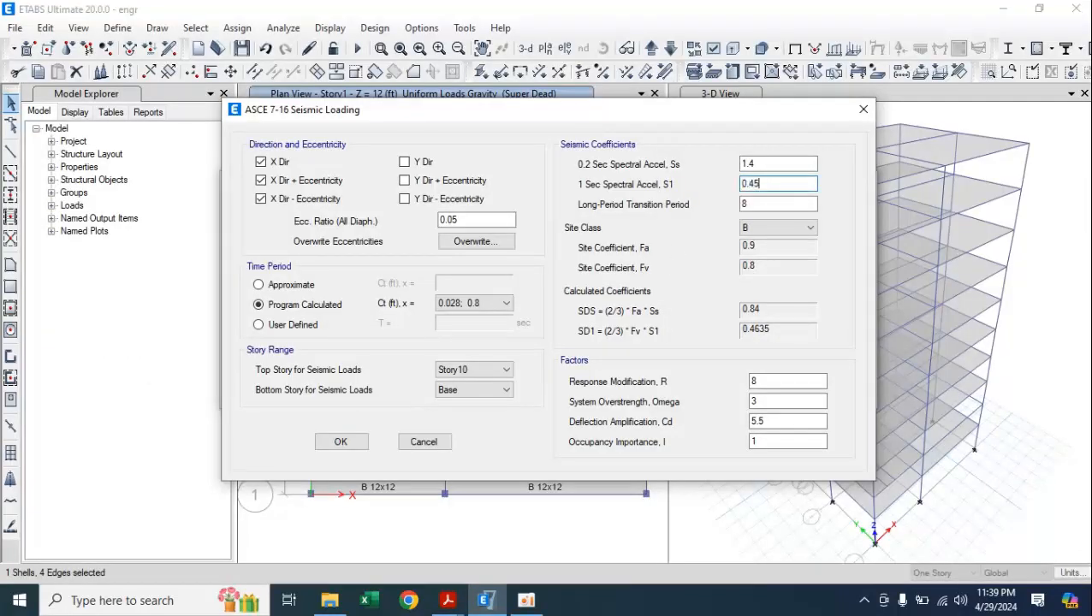
Review the long-period transition period and the available site classes, keeping site class B
{"action": "left_click", "coordinate": [750, 202]}
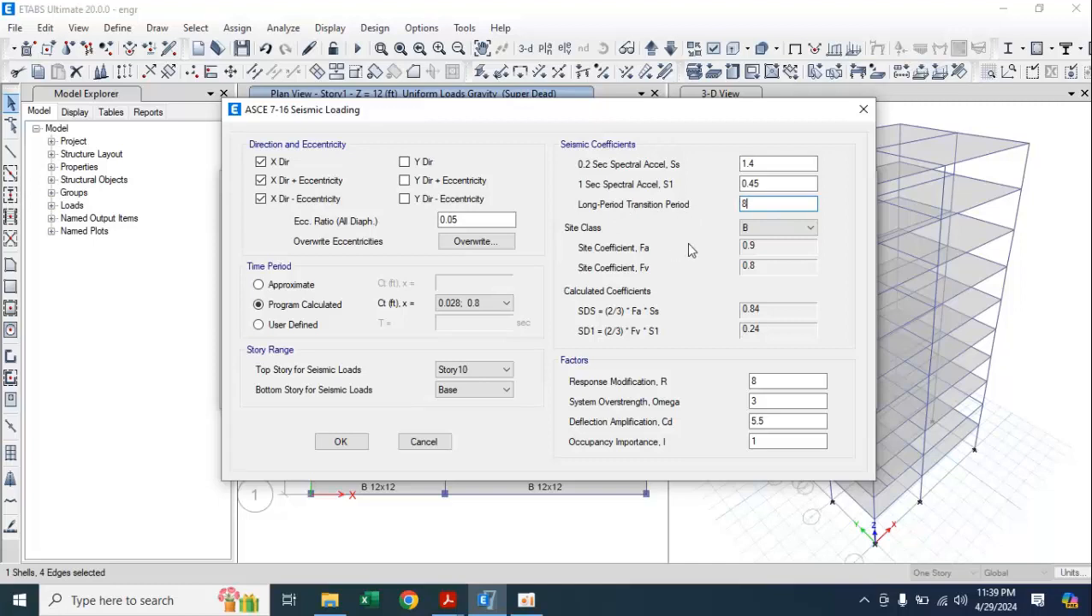
{"action": "left_click", "coordinate": [782, 226]}
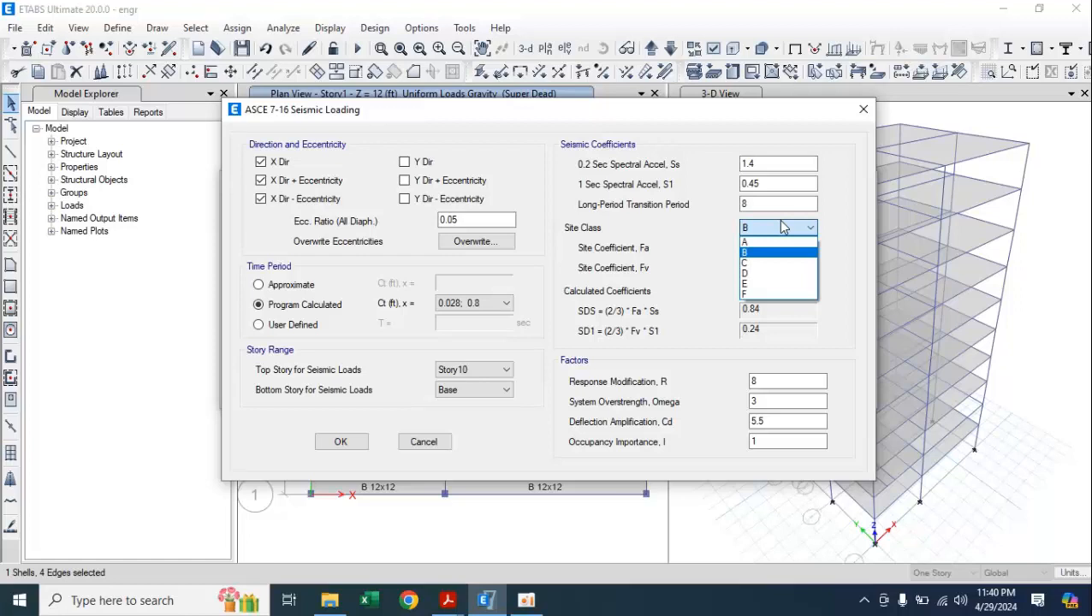
{"action": "left_click", "coordinate": [781, 224]}
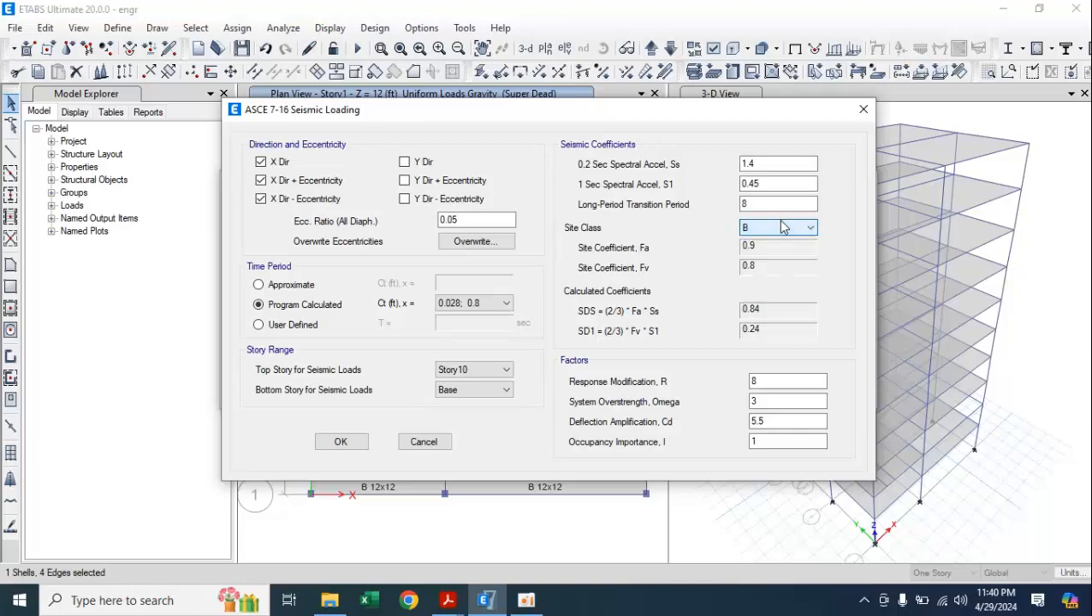
Switch to the ASCE 7-16 PDF and locate Chapter 20, Site Classification Procedure for Seismic Design
{"action": "mouse_move", "coordinate": [447, 600]}
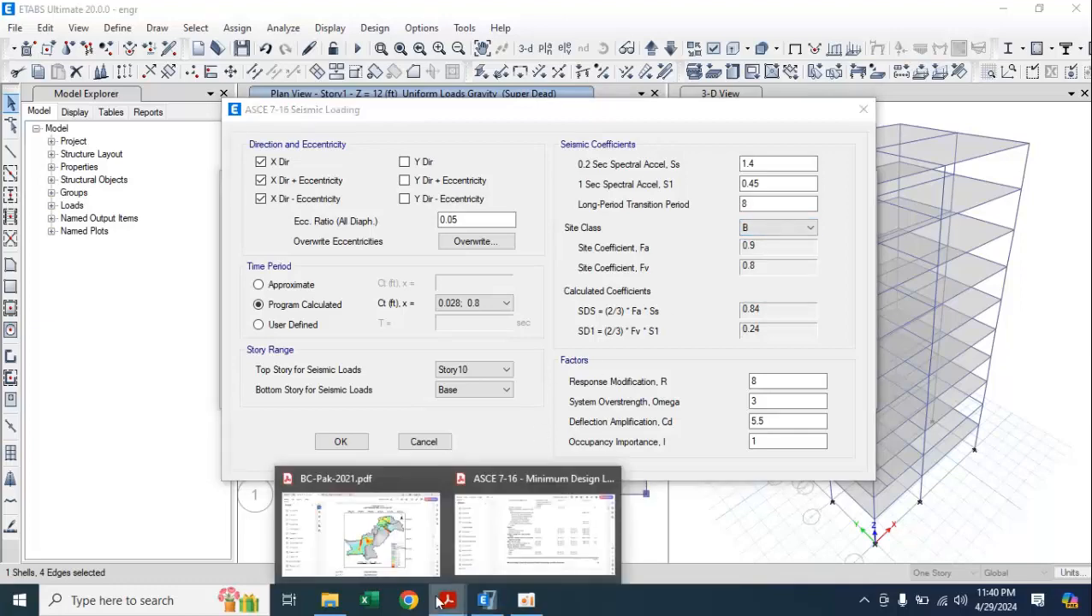
{"action": "left_click", "coordinate": [506, 546]}
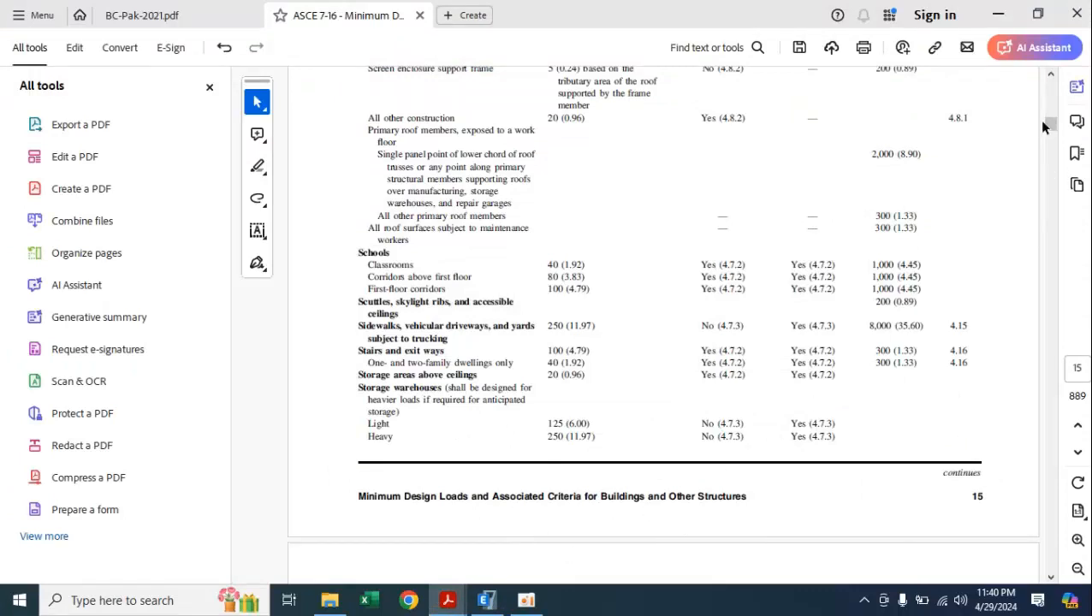
{"action": "left_click_drag", "start_coordinate": [1043, 127], "coordinate": [1051, 249]}
{"action": "scroll", "coordinate": [811, 272], "scroll_direction": "up", "scroll_amount": 10}
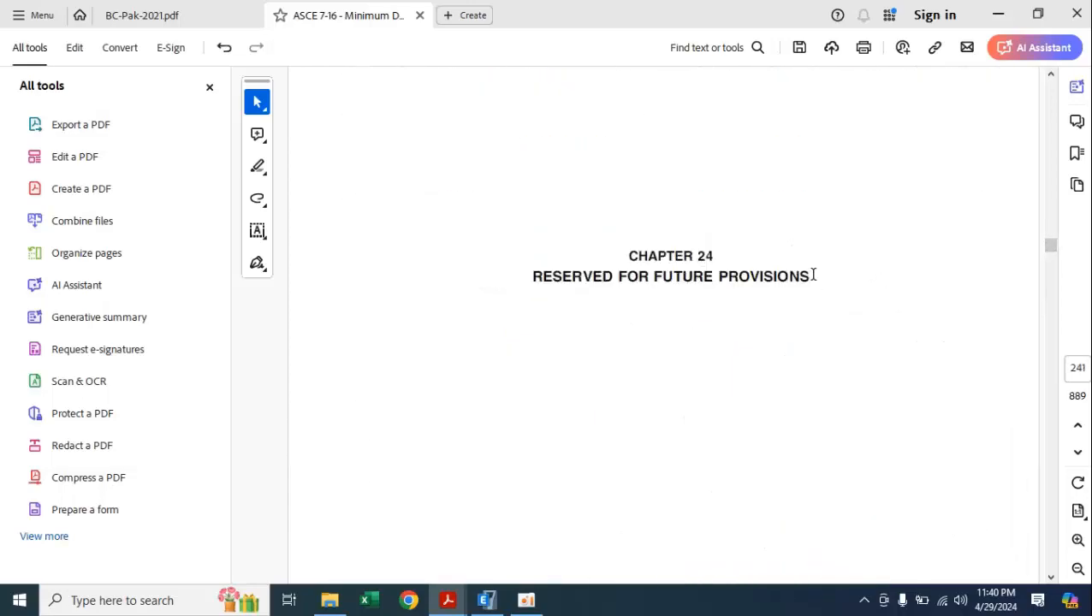
{"action": "scroll", "coordinate": [812, 272], "scroll_direction": "up", "scroll_amount": 10}
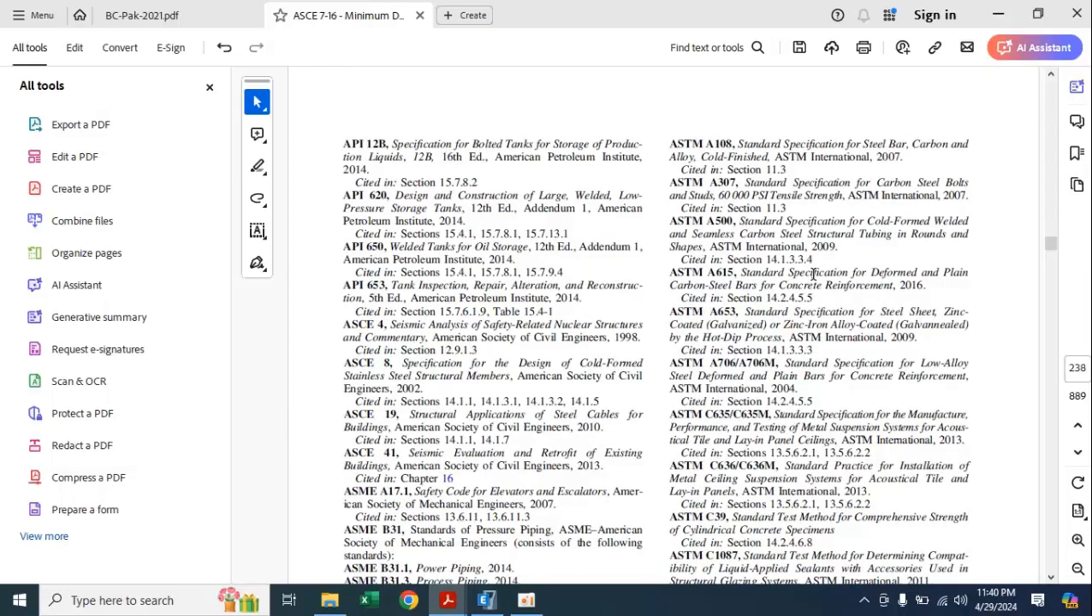
{"action": "scroll", "coordinate": [813, 274], "scroll_direction": "up", "scroll_amount": 10}
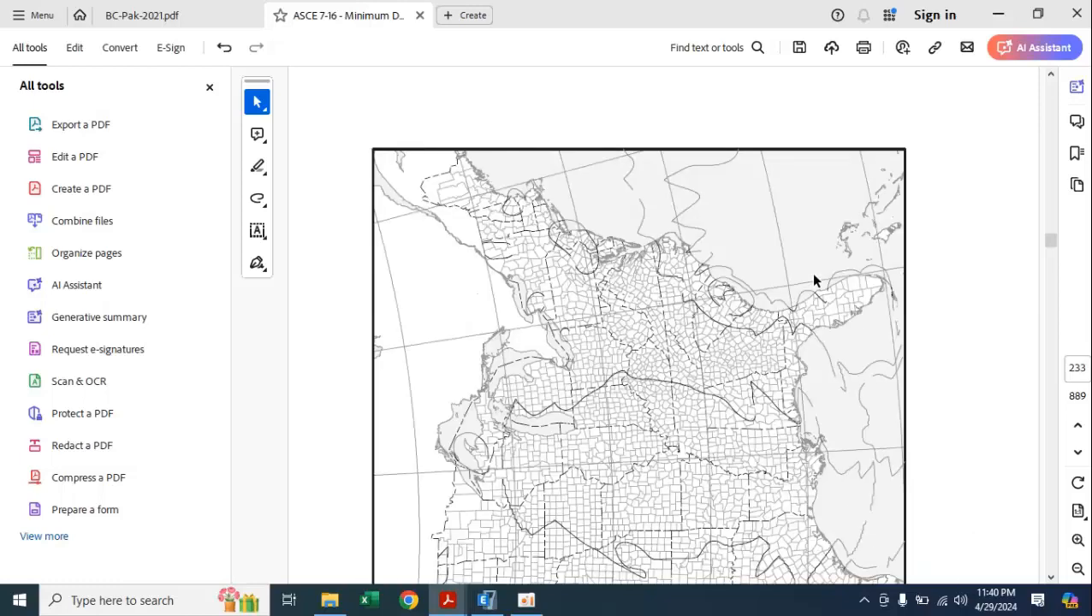
{"action": "scroll", "coordinate": [815, 281], "scroll_direction": "up", "scroll_amount": 10}
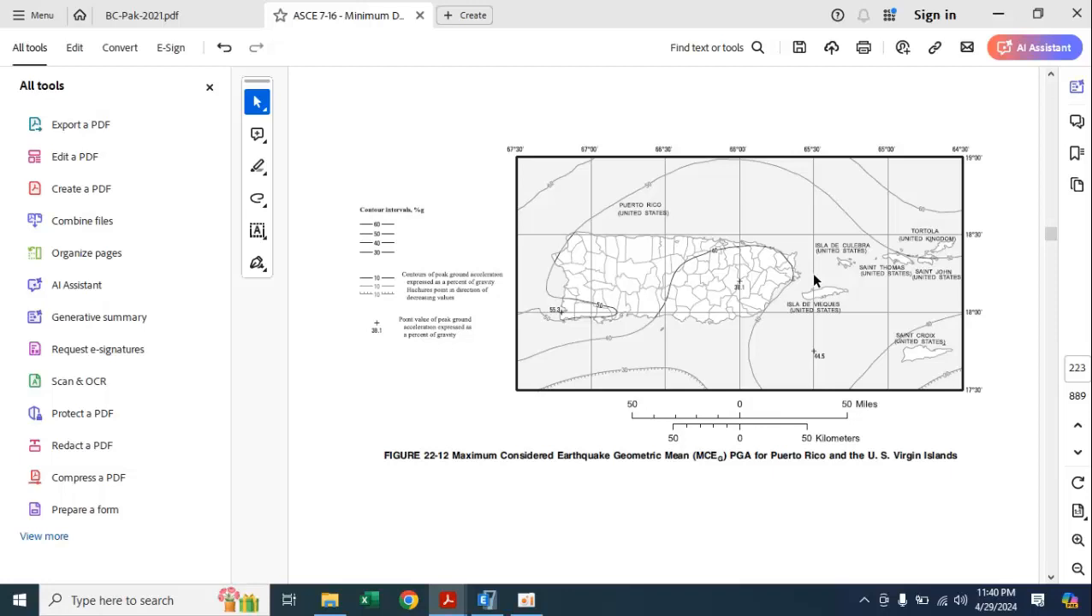
{"action": "scroll", "coordinate": [814, 281], "scroll_direction": "up", "scroll_amount": 10}
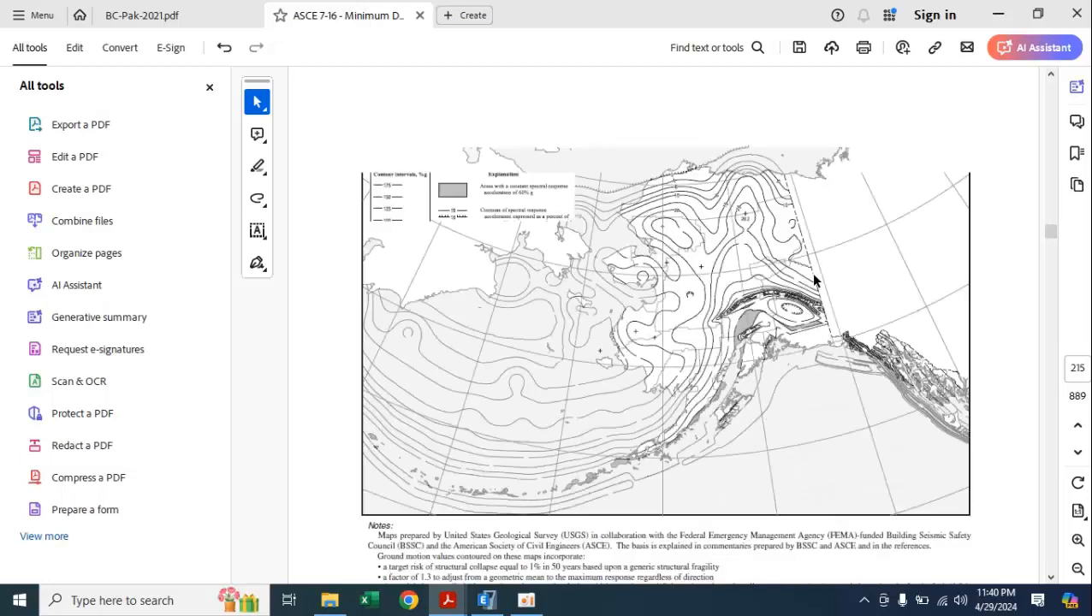
{"action": "scroll", "coordinate": [929, 225], "scroll_direction": "up", "scroll_amount": 5}
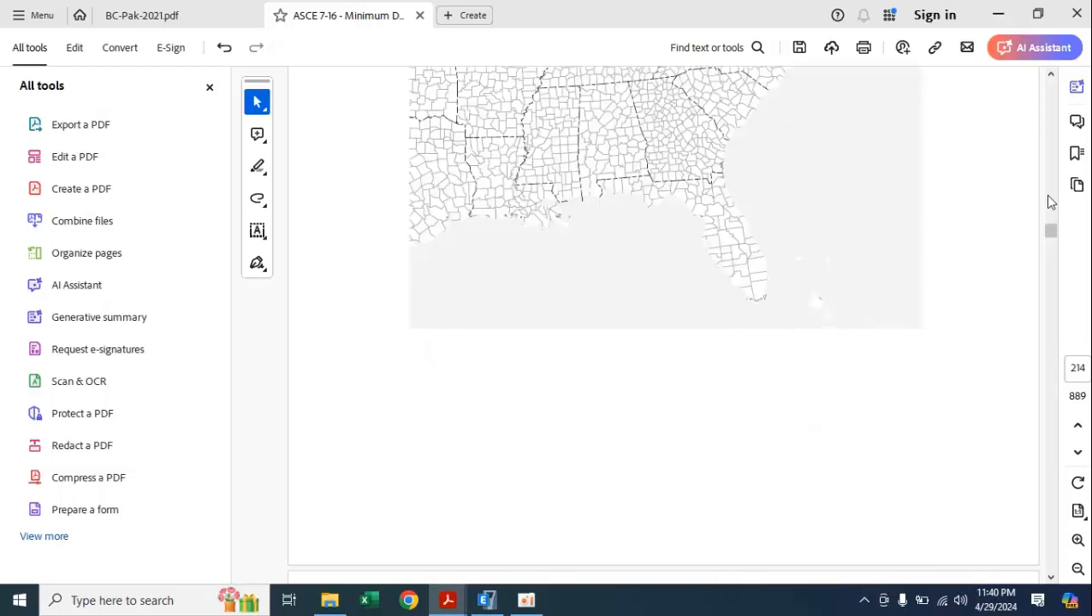
{"action": "left_click", "coordinate": [1048, 196]}
{"action": "left_click", "coordinate": [1048, 196]}
{"action": "left_click", "coordinate": [1048, 196]}
{"action": "left_click", "coordinate": [1049, 196]}
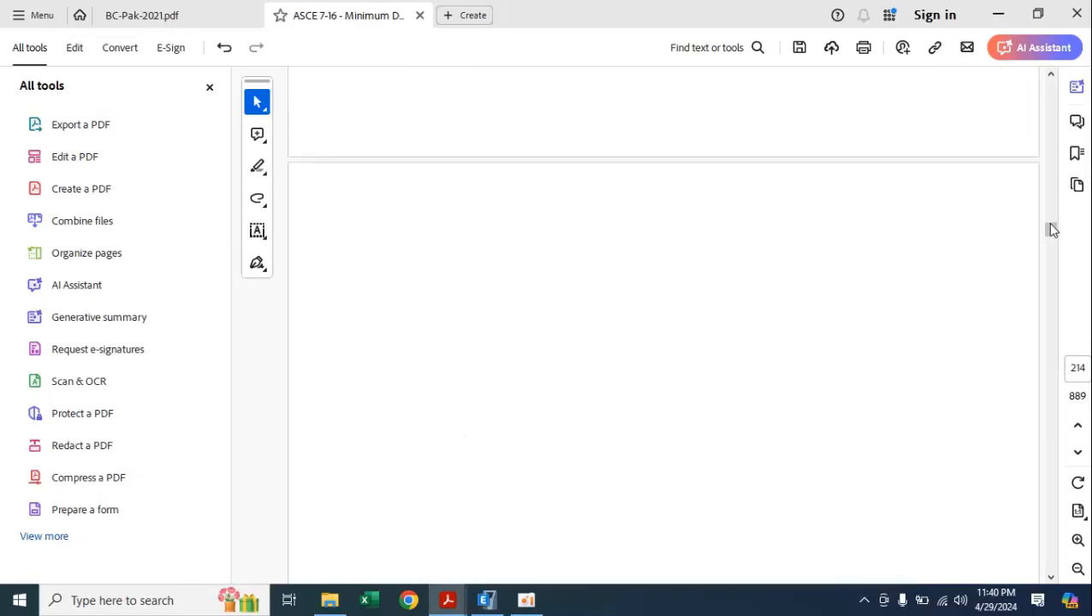
{"action": "left_click_drag", "start_coordinate": [1051, 224], "coordinate": [1051, 219]}
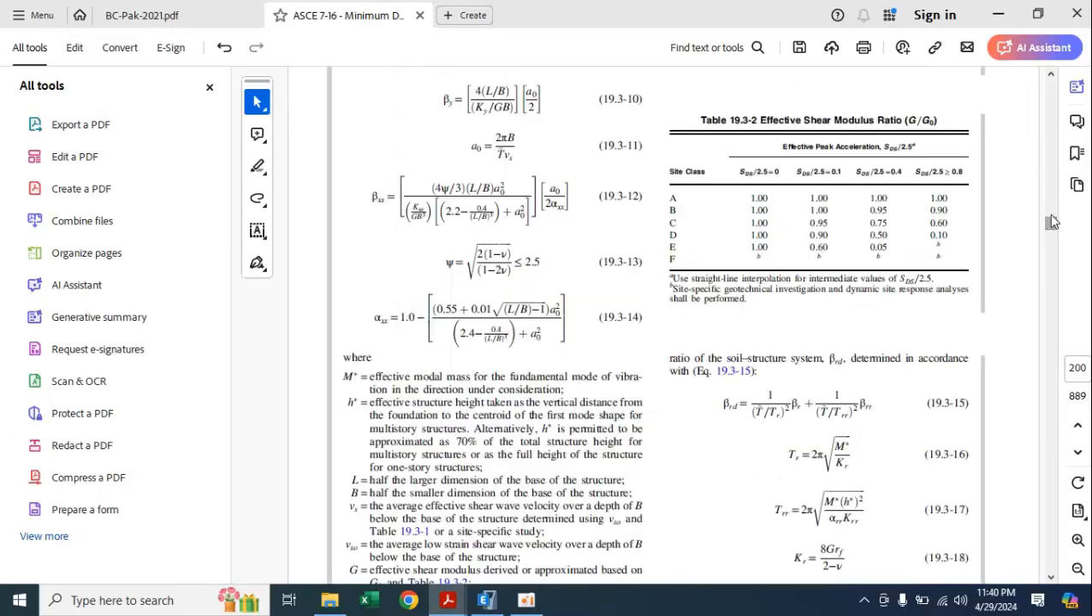
{"action": "scroll", "coordinate": [1051, 224], "scroll_direction": "up", "scroll_amount": 10}
{"action": "scroll", "coordinate": [1053, 285], "scroll_direction": "down", "scroll_amount": 8}
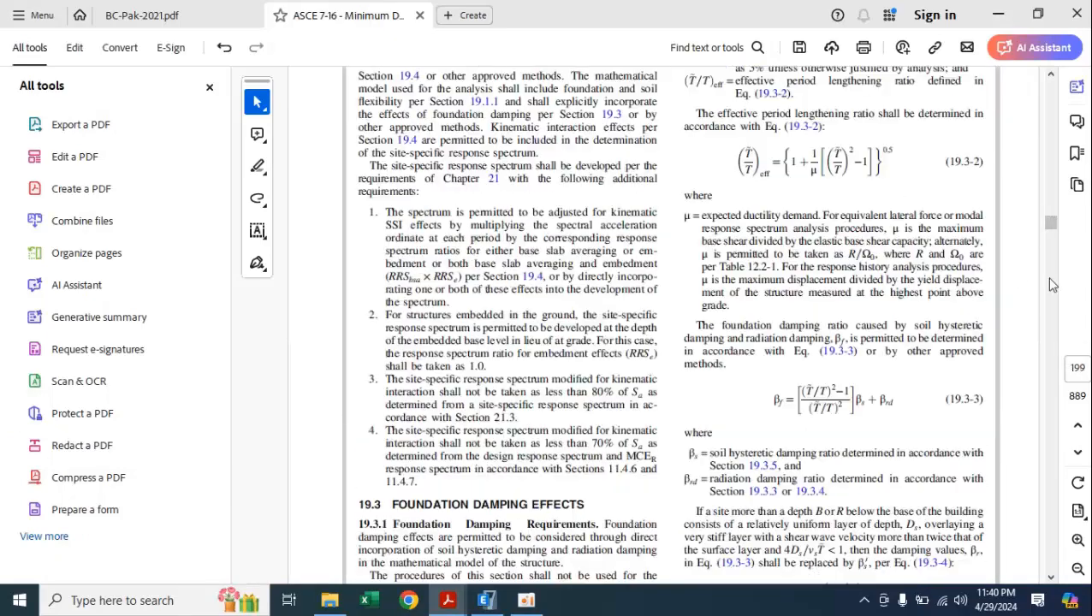
{"action": "scroll", "coordinate": [1053, 285], "scroll_direction": "down", "scroll_amount": 15}
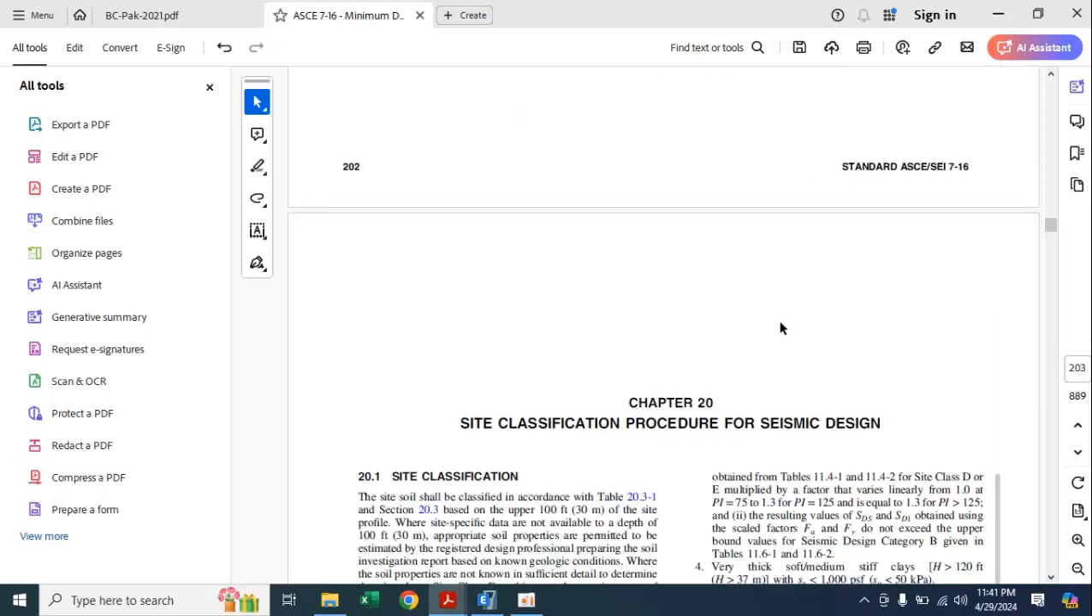
Read through Chapter 20 to Table 20.3-1 Site Classification and examine the listed site classes A to E
{"action": "scroll", "coordinate": [781, 324], "scroll_direction": "down", "scroll_amount": 3}
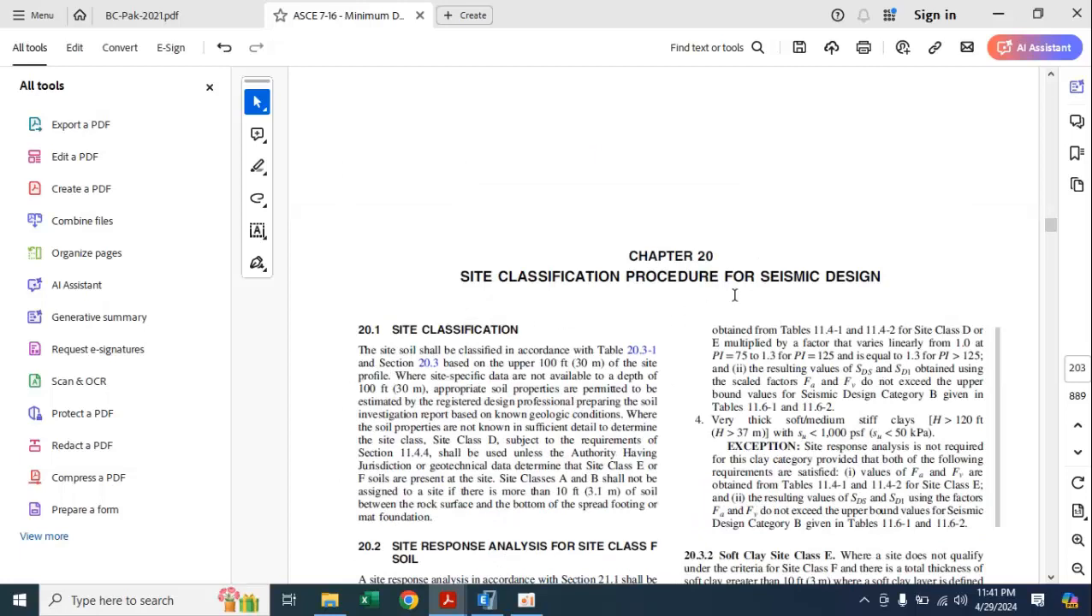
{"action": "scroll", "coordinate": [735, 295], "scroll_direction": "down", "scroll_amount": 1}
{"action": "scroll", "coordinate": [485, 194], "scroll_direction": "down", "scroll_amount": 2}
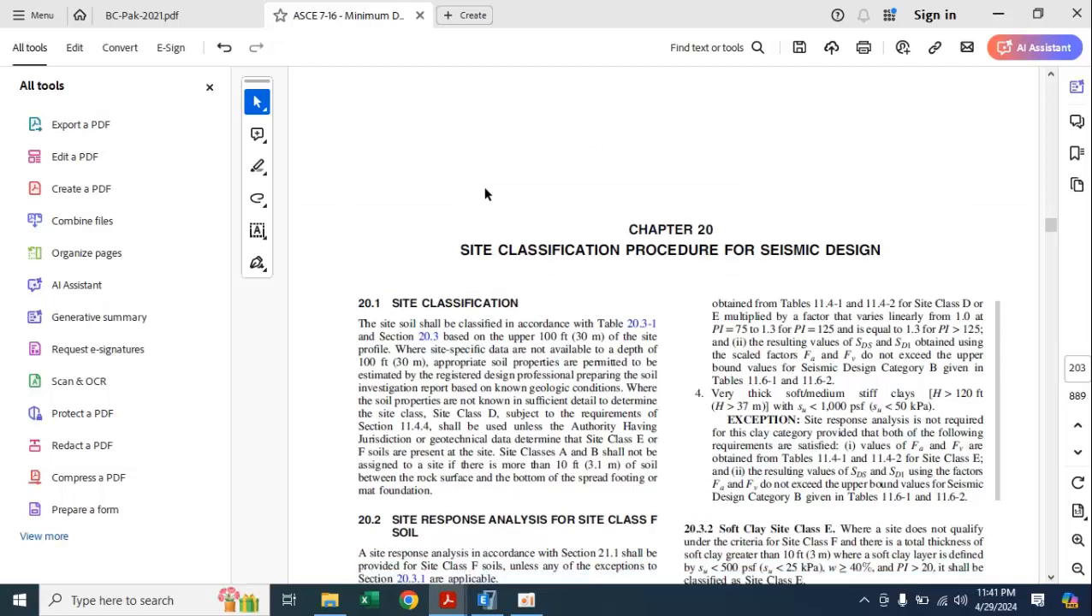
{"action": "scroll", "coordinate": [484, 195], "scroll_direction": "down", "scroll_amount": 9}
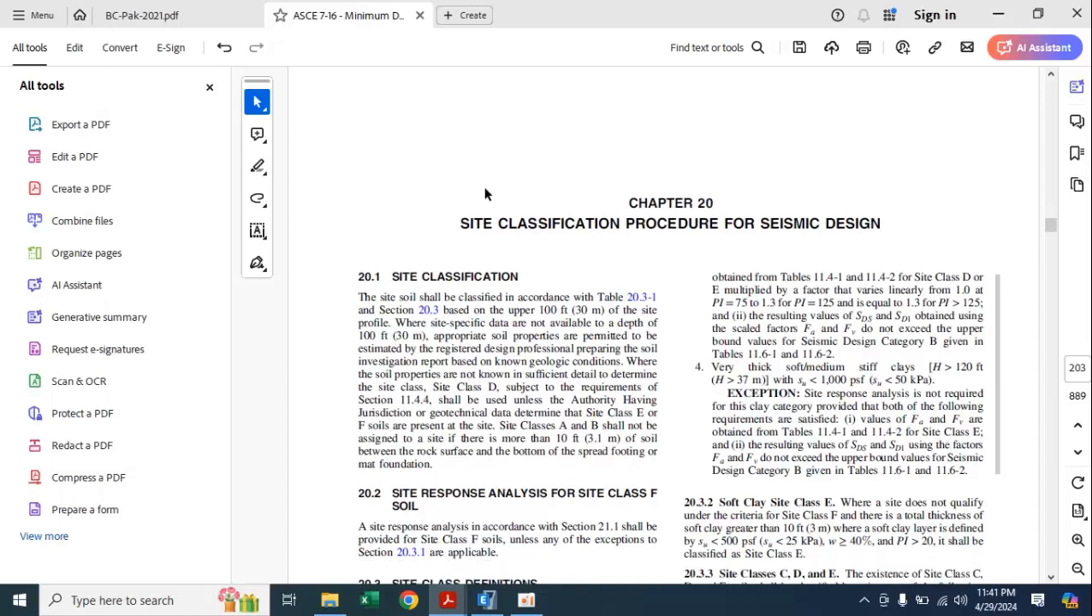
{"action": "scroll", "coordinate": [484, 194], "scroll_direction": "down", "scroll_amount": 3}
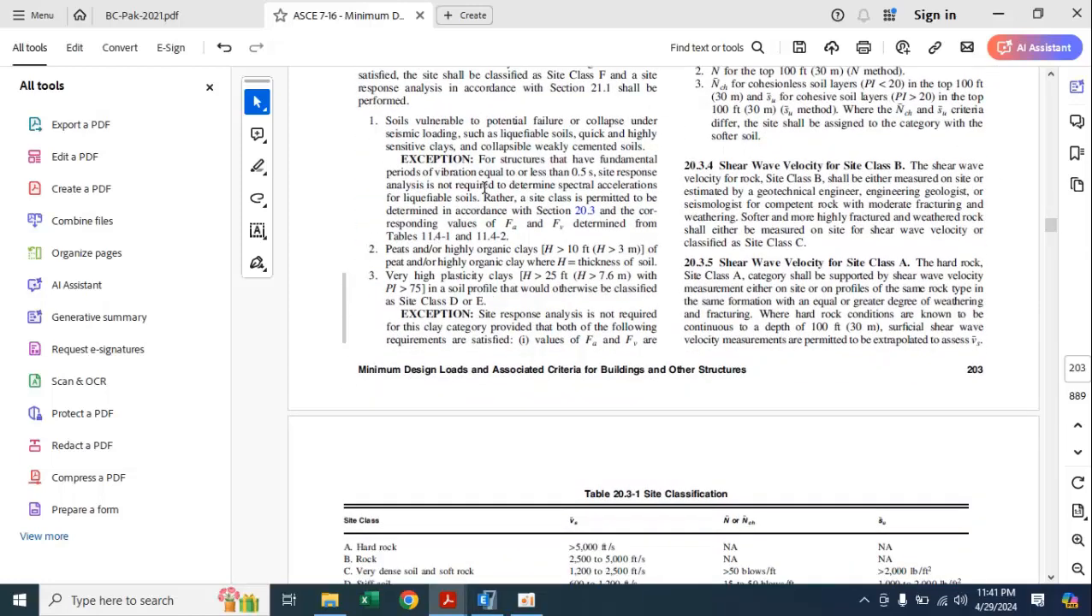
{"action": "scroll", "coordinate": [485, 186], "scroll_direction": "down", "scroll_amount": 5}
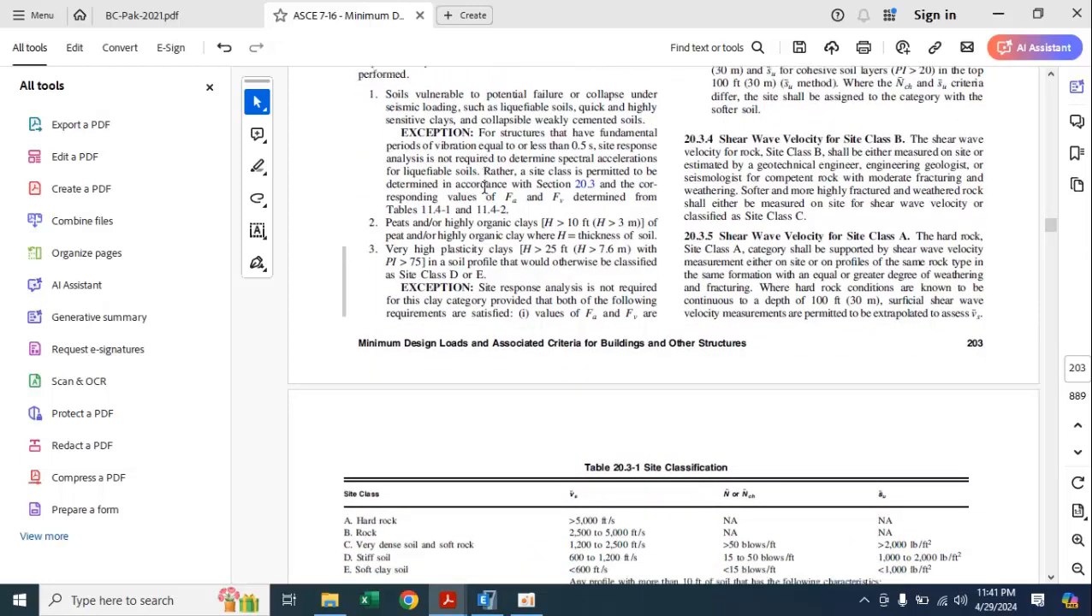
{"action": "scroll", "coordinate": [485, 195], "scroll_direction": "down", "scroll_amount": 1}
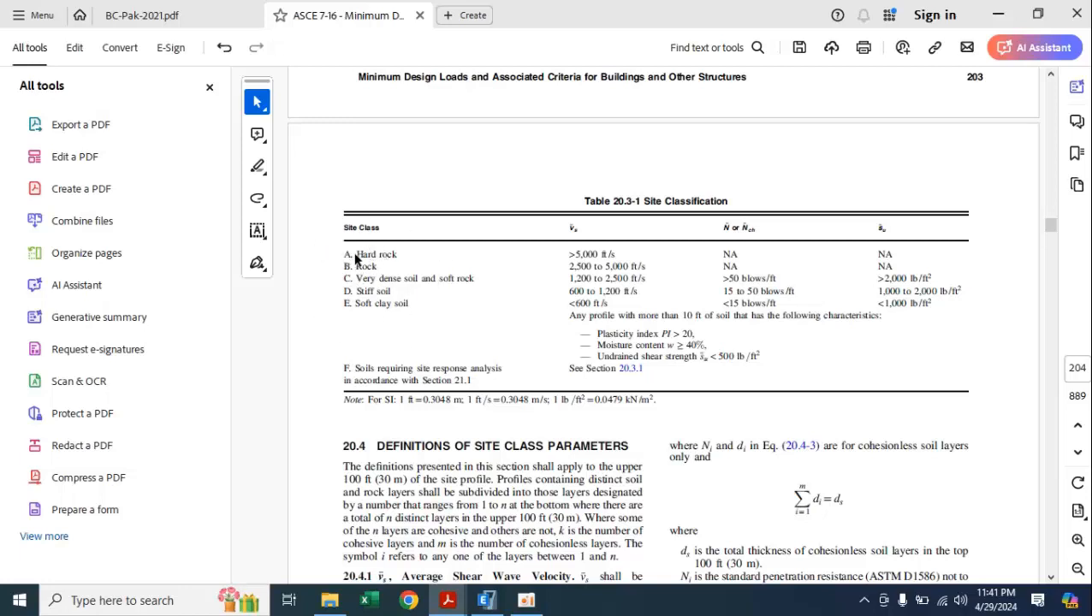
{"action": "left_click_drag", "start_coordinate": [400, 305], "coordinate": [333, 254]}
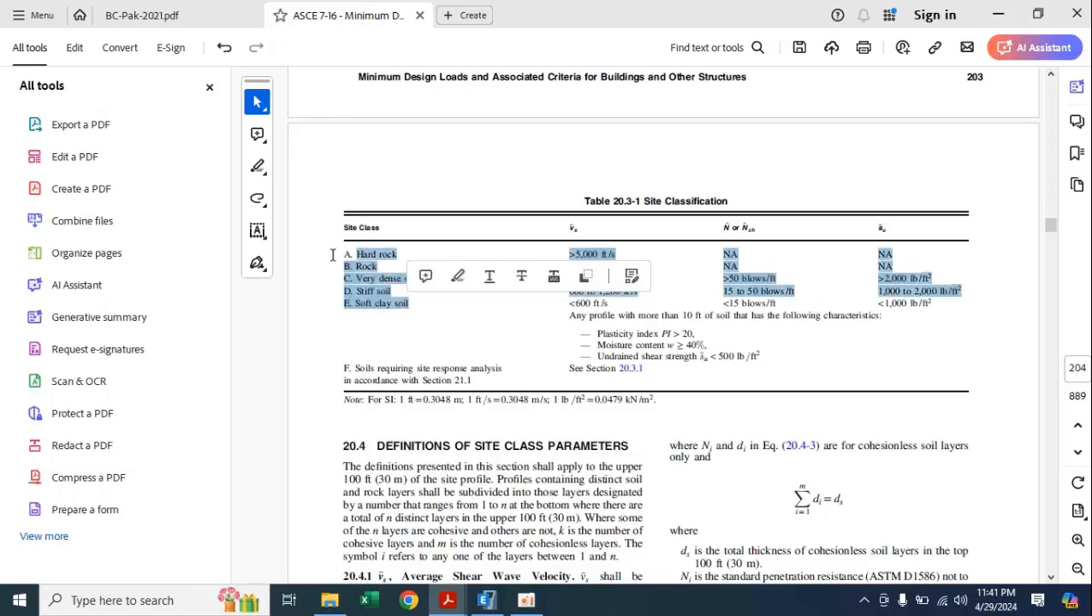
{"action": "left_click", "coordinate": [359, 360]}
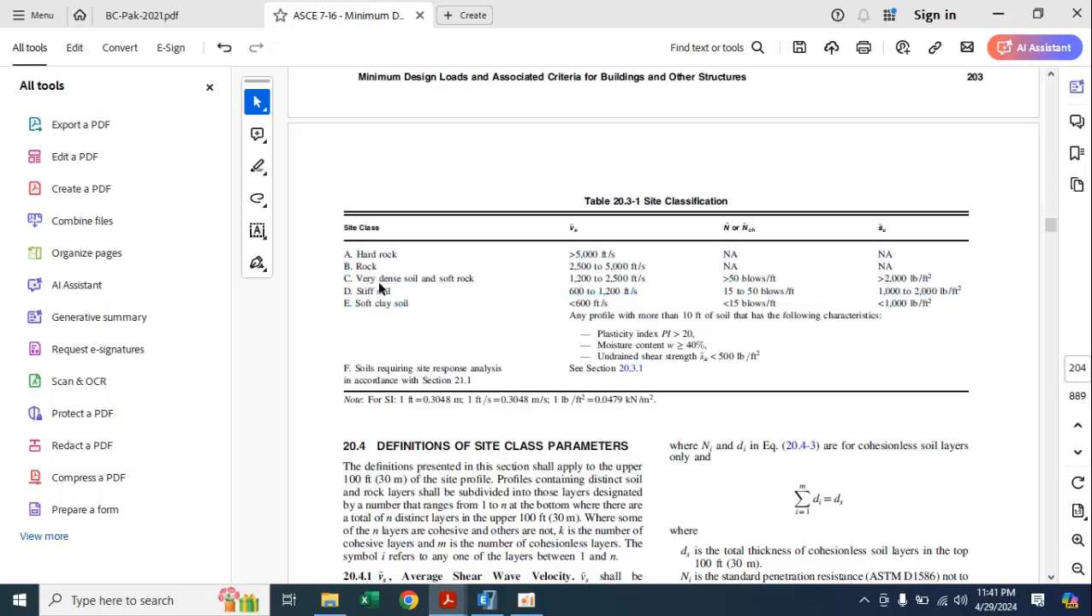
Switch back to ETABS and set the Site Class to C in the ASCE 7-16 seismic loading settings
{"action": "left_click", "coordinate": [486, 600]}
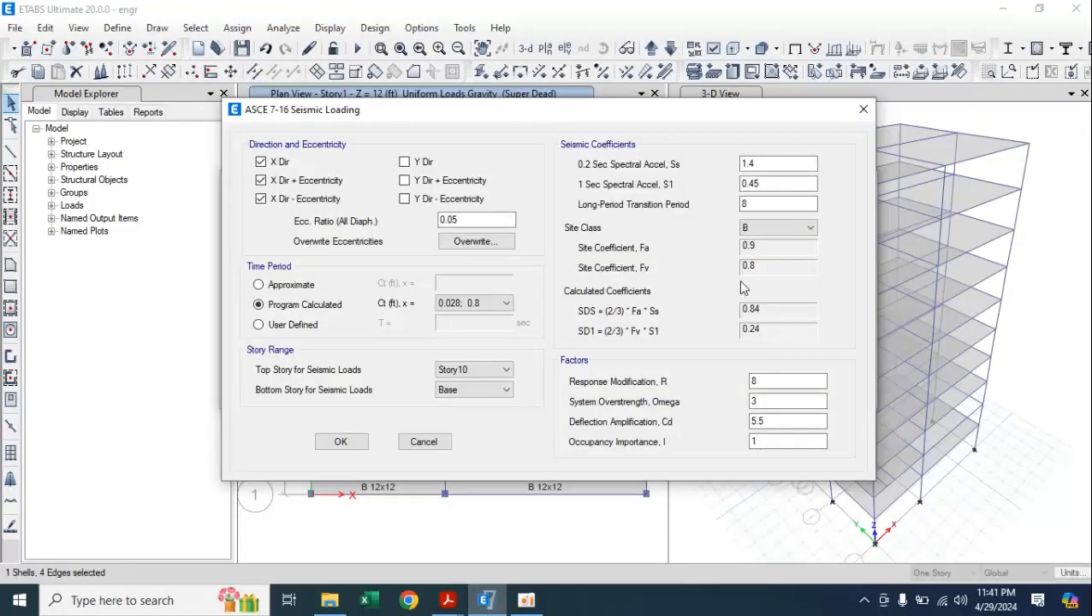
{"action": "left_click", "coordinate": [794, 228]}
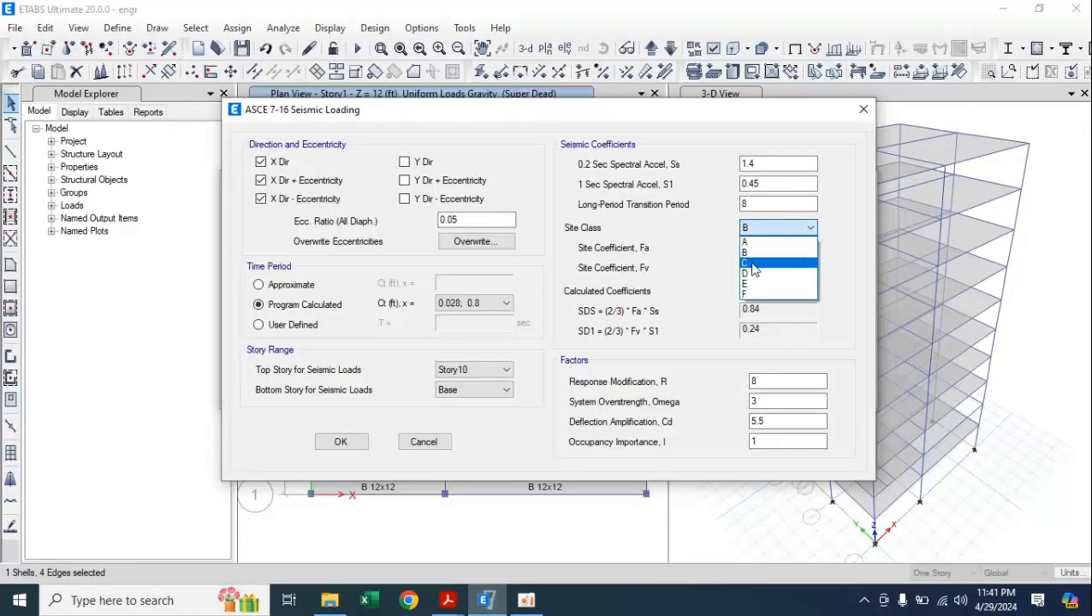
{"action": "left_click", "coordinate": [754, 268]}
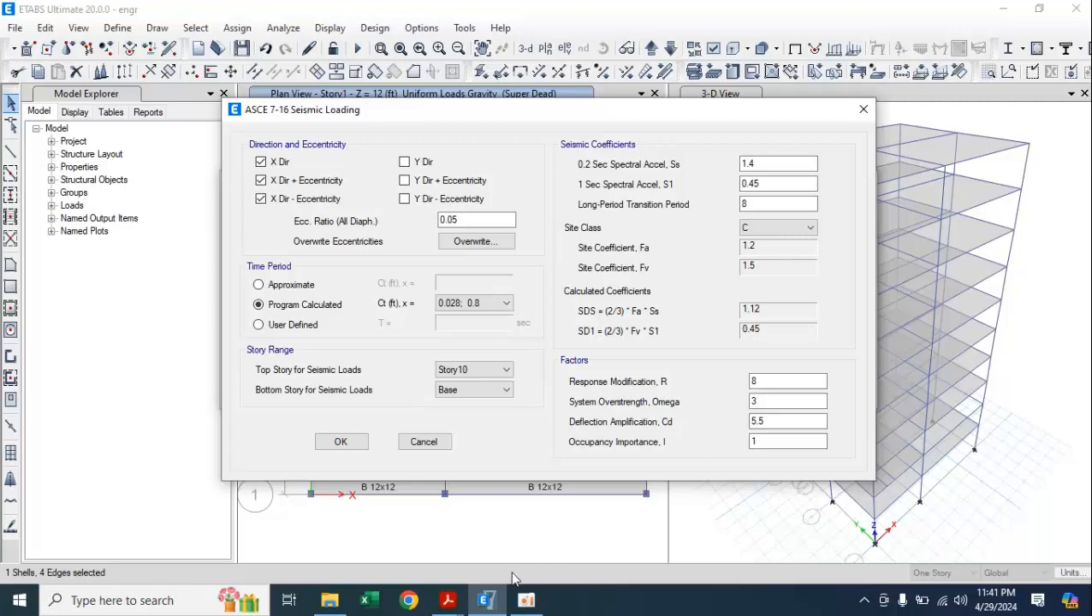
Switch to the ASCE 7-16 PDF and locate Table 12.2-1, Design Coefficients and Factors for Seismic Force-Resisting Systems
{"action": "mouse_move", "coordinate": [446, 602]}
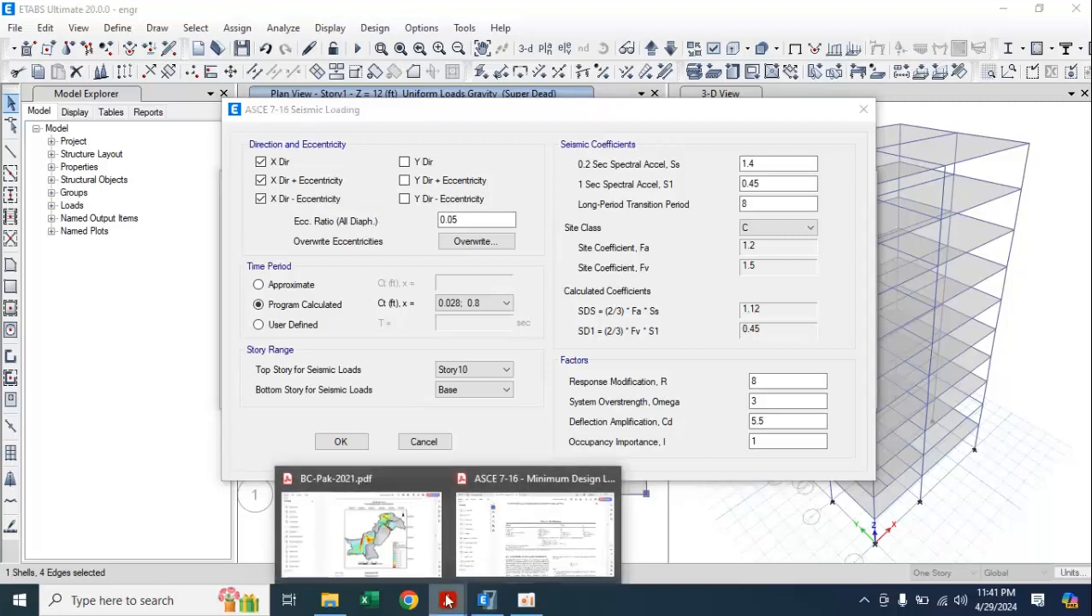
{"action": "left_click", "coordinate": [526, 524]}
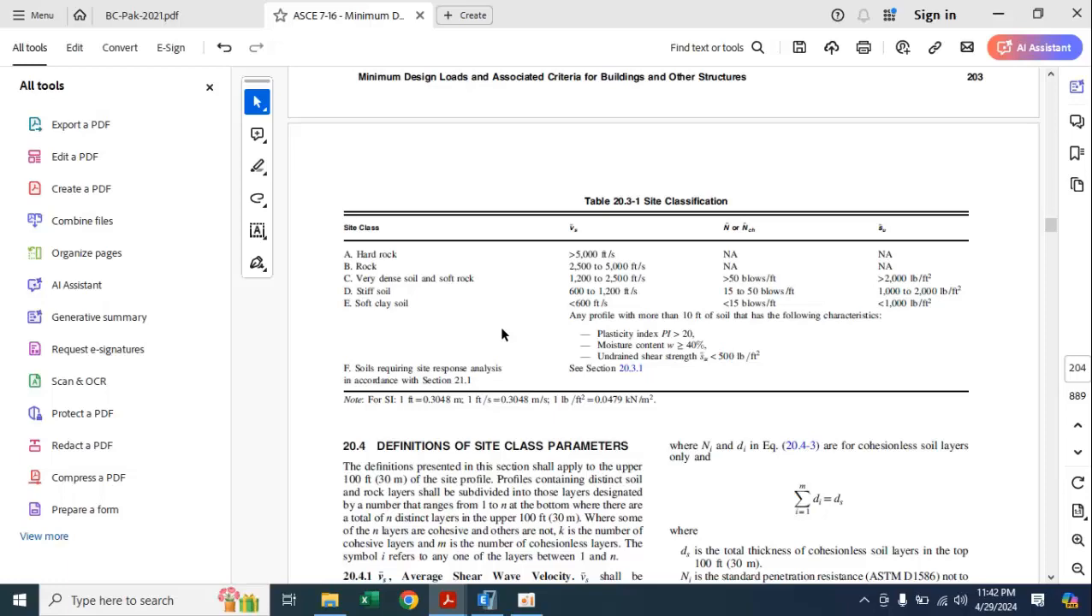
{"action": "scroll", "coordinate": [502, 335], "scroll_direction": "up", "scroll_amount": 20}
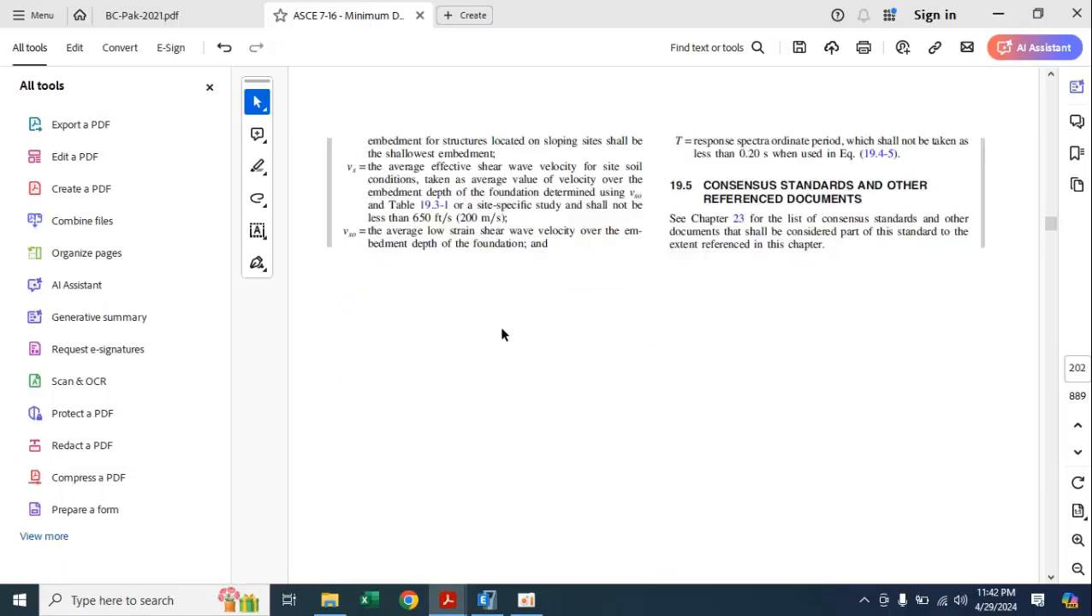
{"action": "scroll", "coordinate": [502, 328], "scroll_direction": "up", "scroll_amount": 20}
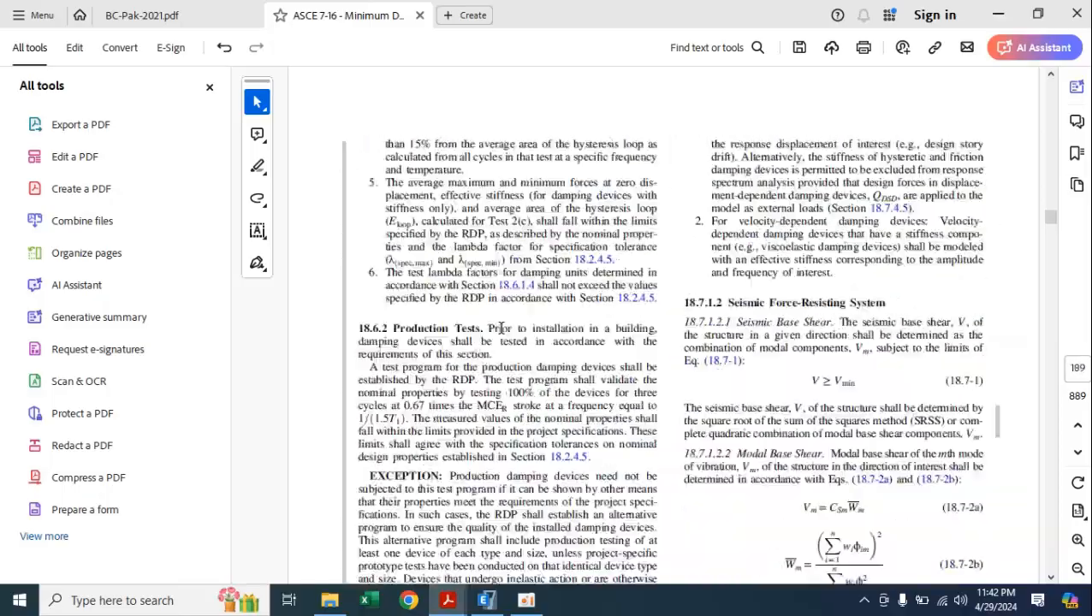
{"action": "scroll", "coordinate": [501, 328], "scroll_direction": "up", "scroll_amount": 20}
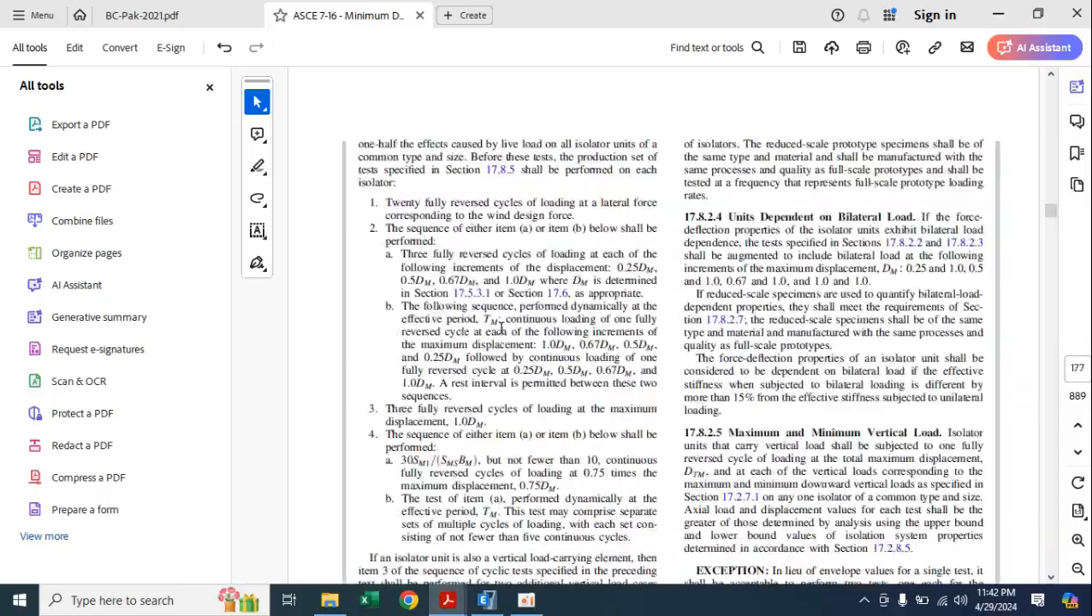
{"action": "scroll", "coordinate": [503, 333], "scroll_direction": "up", "scroll_amount": 20}
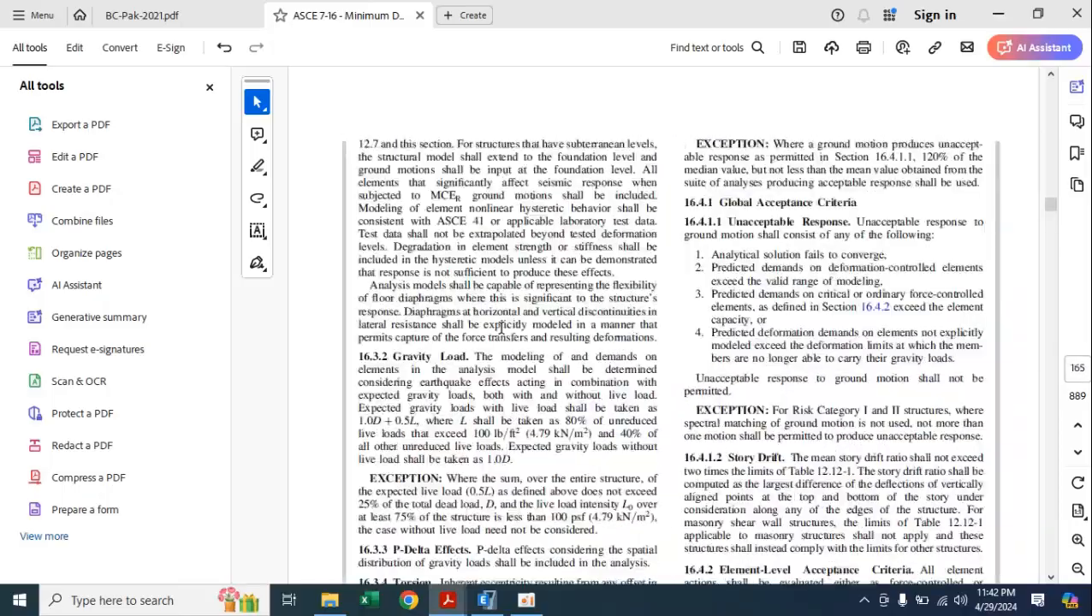
{"action": "scroll", "coordinate": [503, 333], "scroll_direction": "up", "scroll_amount": 20}
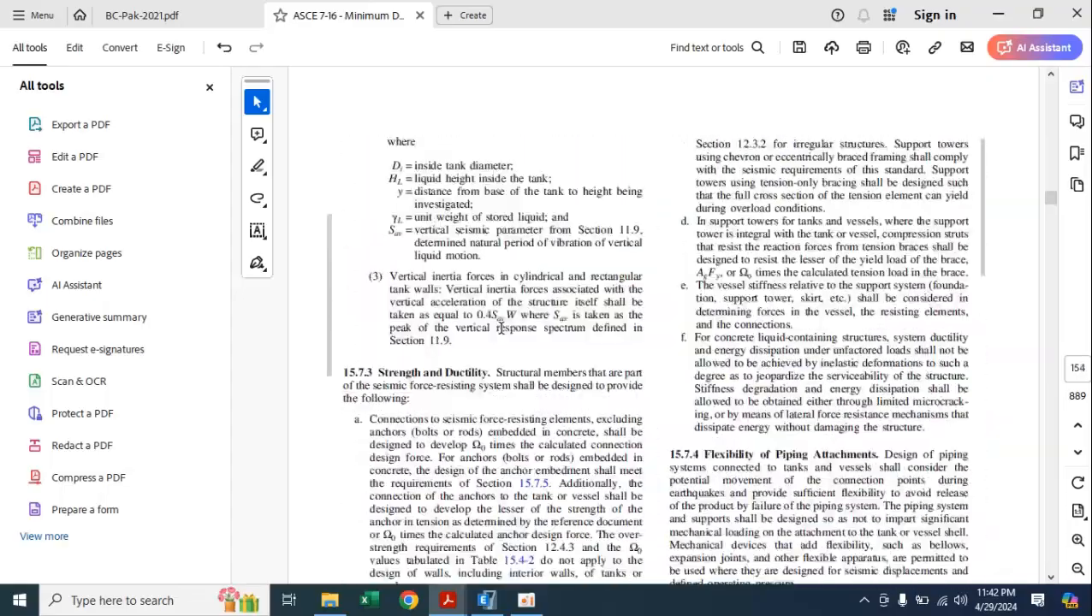
{"action": "scroll", "coordinate": [503, 333], "scroll_direction": "up", "scroll_amount": 20}
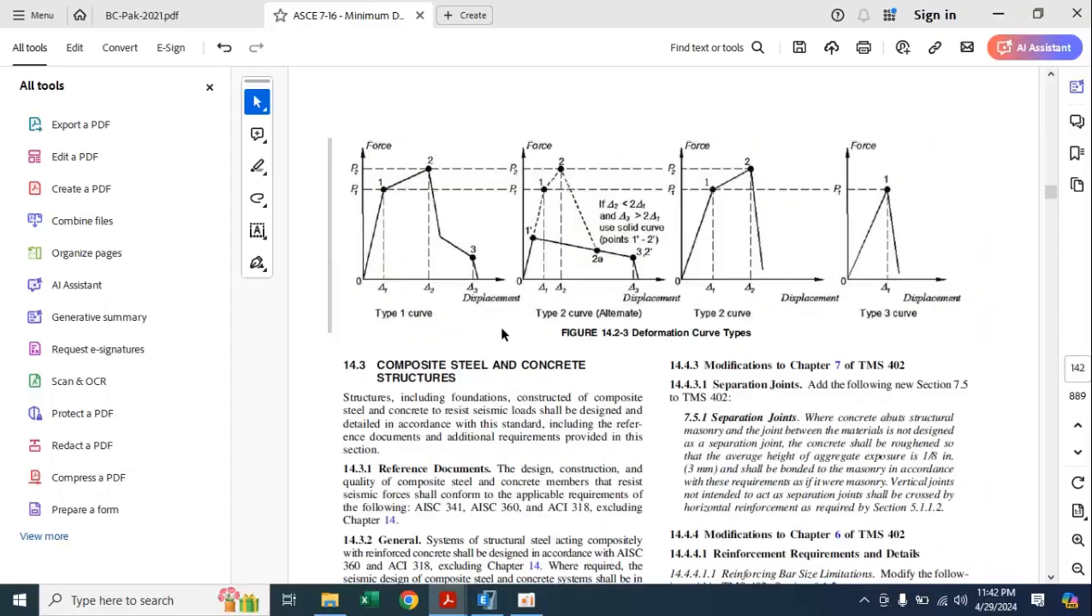
{"action": "scroll", "coordinate": [502, 333], "scroll_direction": "up", "scroll_amount": 8}
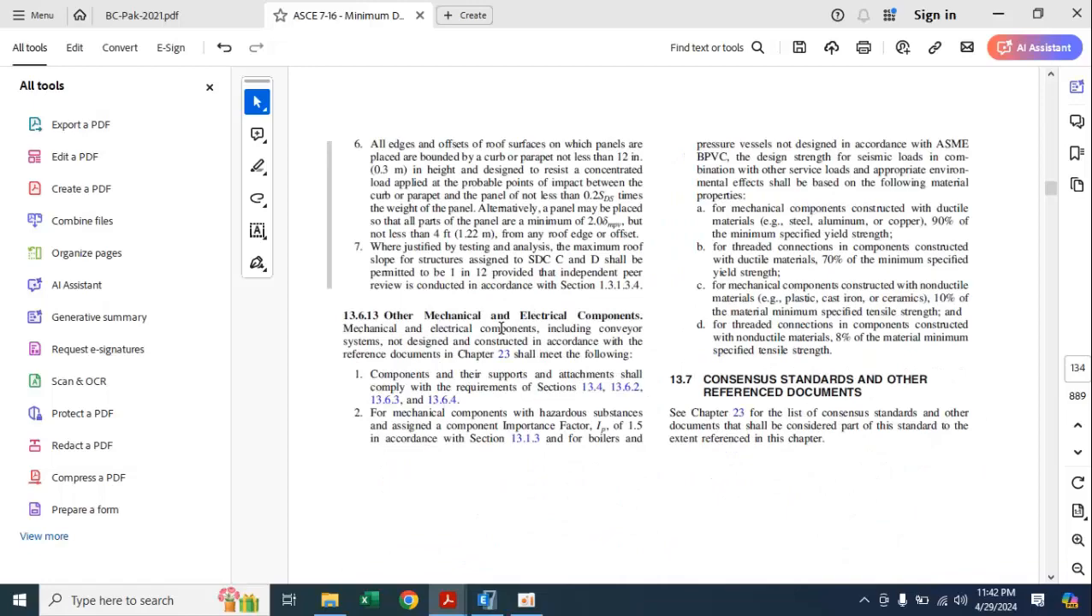
{"action": "scroll", "coordinate": [502, 329], "scroll_direction": "up", "scroll_amount": 20}
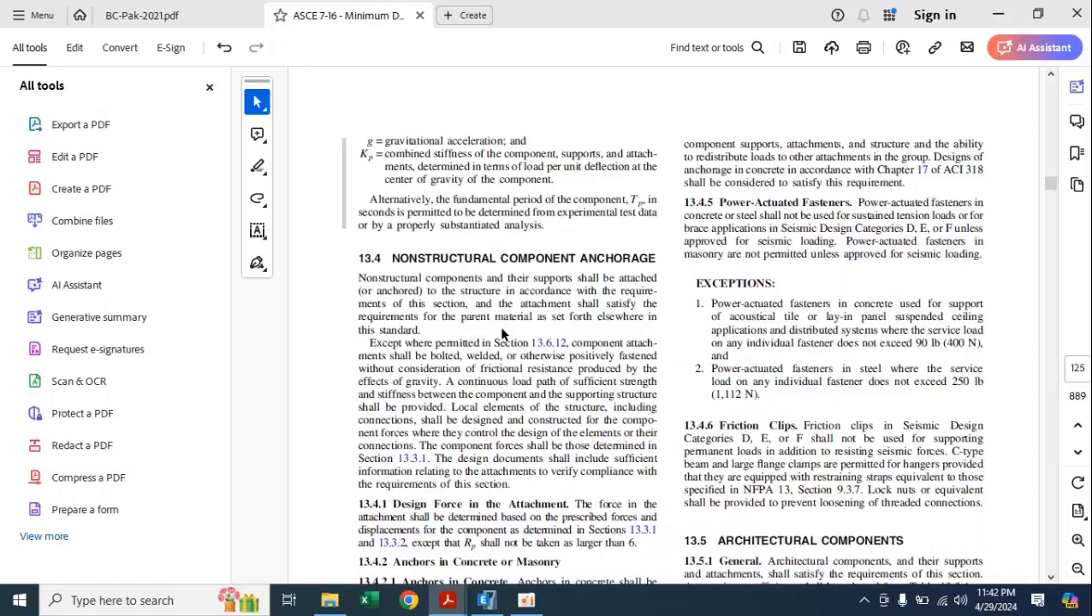
{"action": "scroll", "coordinate": [502, 334], "scroll_direction": "up", "scroll_amount": 20}
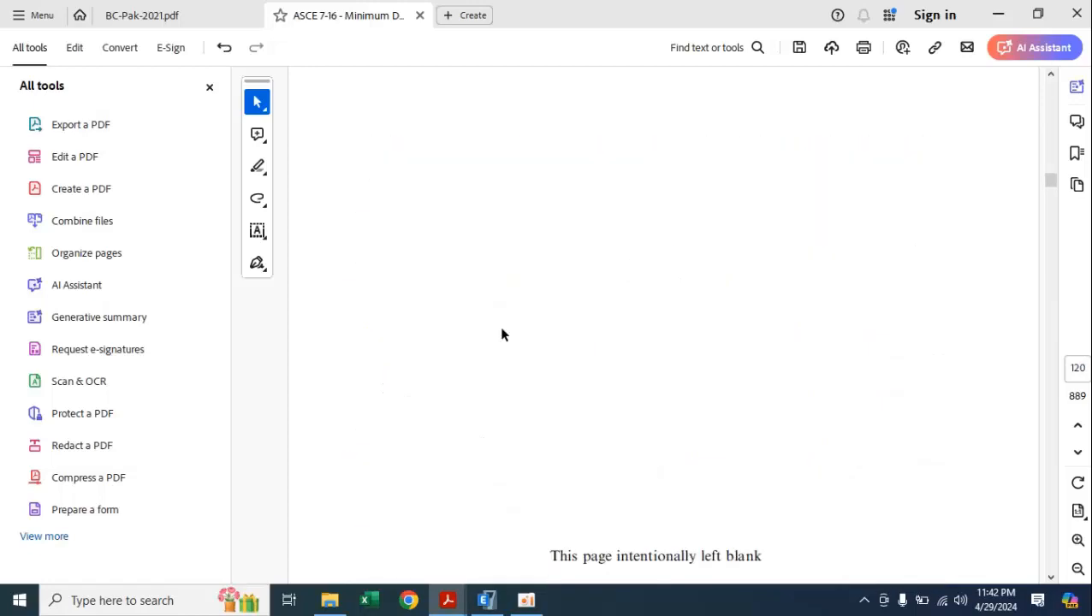
{"action": "scroll", "coordinate": [502, 333], "scroll_direction": "up", "scroll_amount": 20}
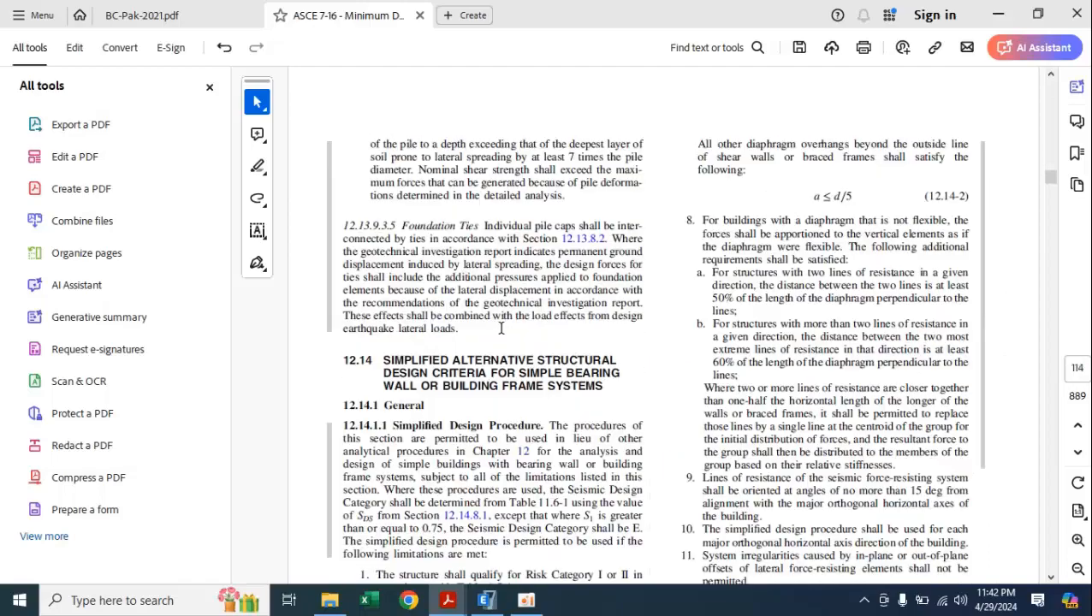
{"action": "scroll", "coordinate": [503, 330], "scroll_direction": "up", "scroll_amount": 20}
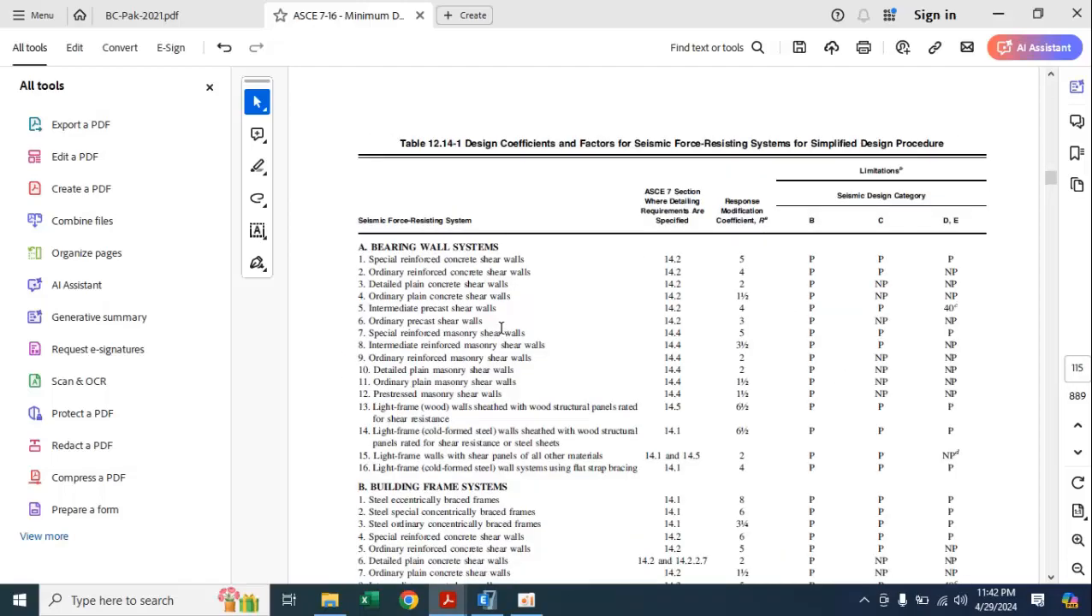
{"action": "scroll", "coordinate": [502, 329], "scroll_direction": "up", "scroll_amount": 20}
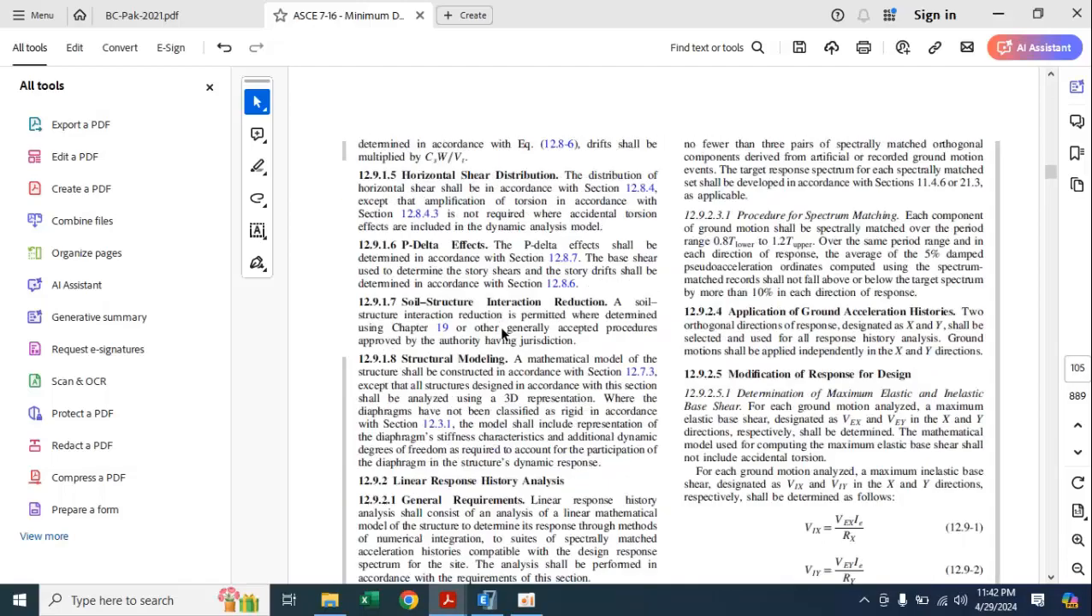
{"action": "scroll", "coordinate": [502, 330], "scroll_direction": "up", "scroll_amount": 20}
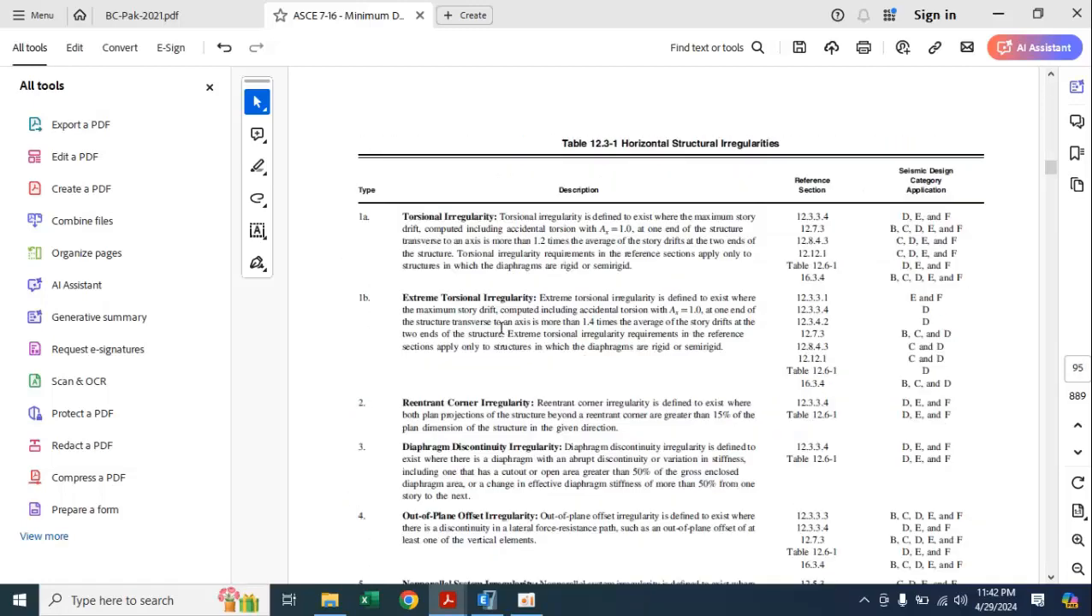
{"action": "scroll", "coordinate": [501, 328], "scroll_direction": "up", "scroll_amount": 20}
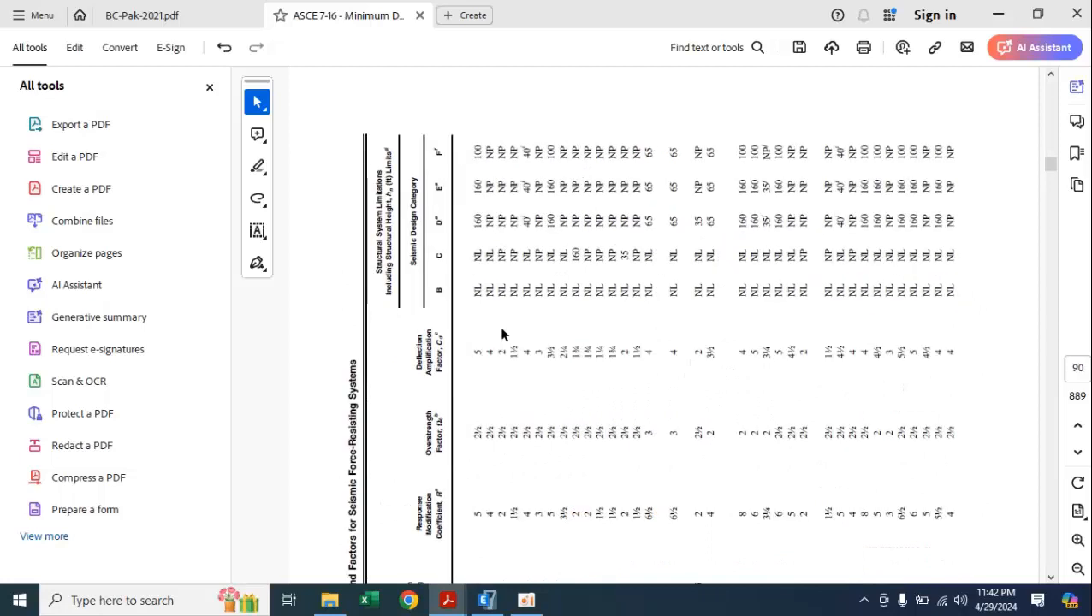
{"action": "scroll", "coordinate": [502, 333], "scroll_direction": "down", "scroll_amount": 5}
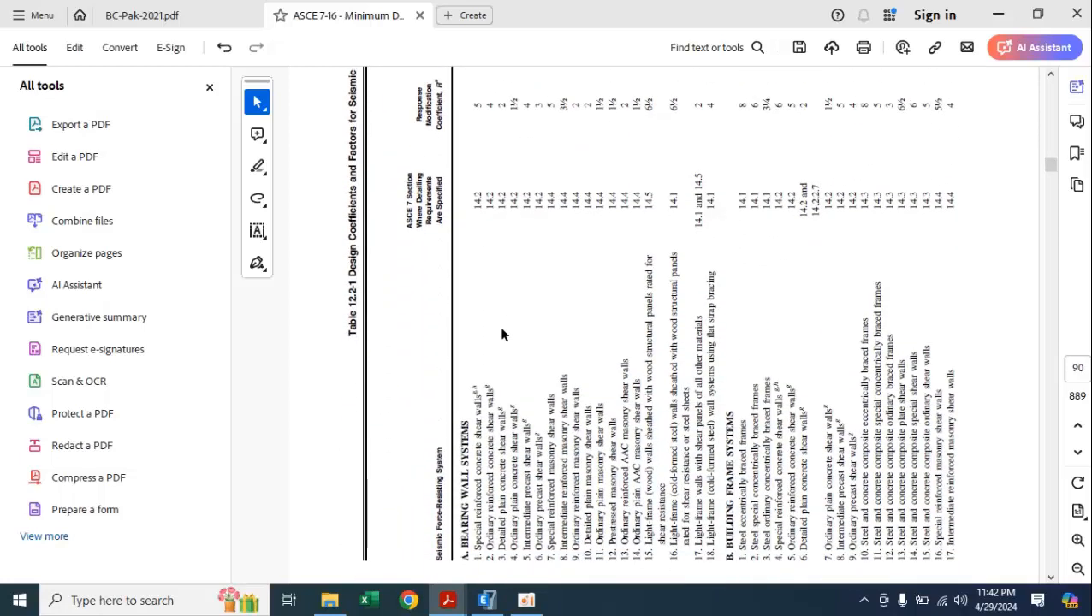
Rotate the page view clockwise and examine the column headings and bearing wall systems of Table 12.2-1
{"action": "right_click", "coordinate": [488, 262]}
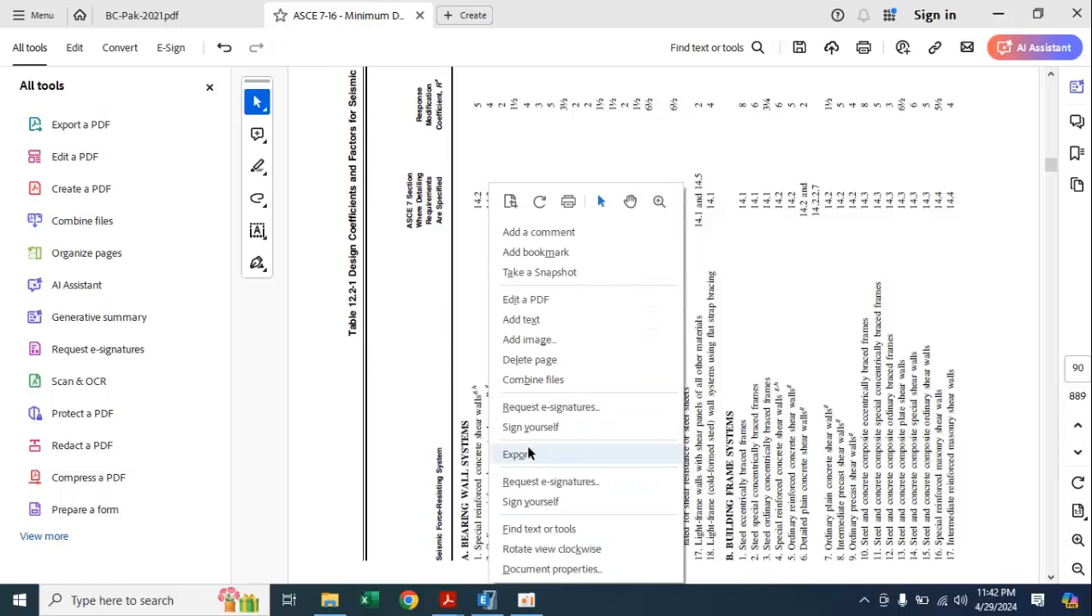
{"action": "left_click", "coordinate": [552, 549]}
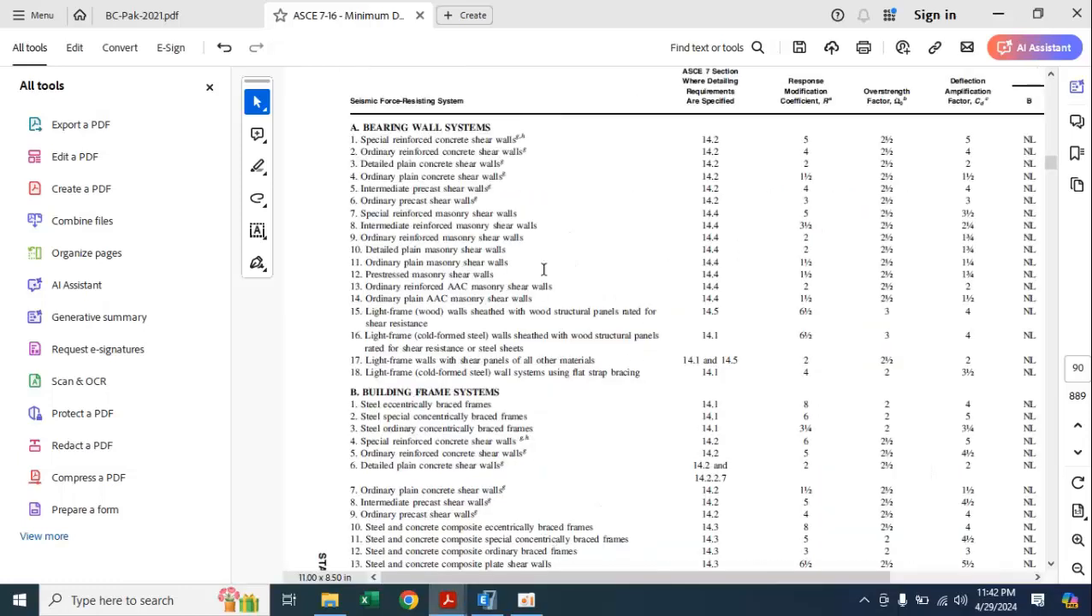
{"action": "scroll", "coordinate": [291, 259], "scroll_direction": "up", "scroll_amount": 3}
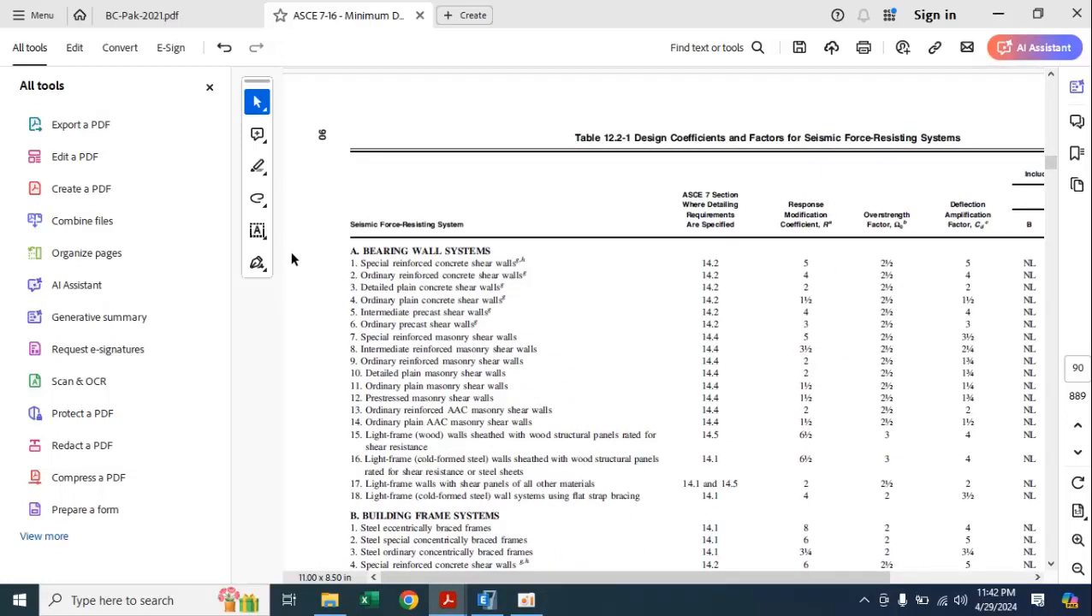
{"action": "scroll", "coordinate": [291, 259], "scroll_direction": "down", "scroll_amount": 2}
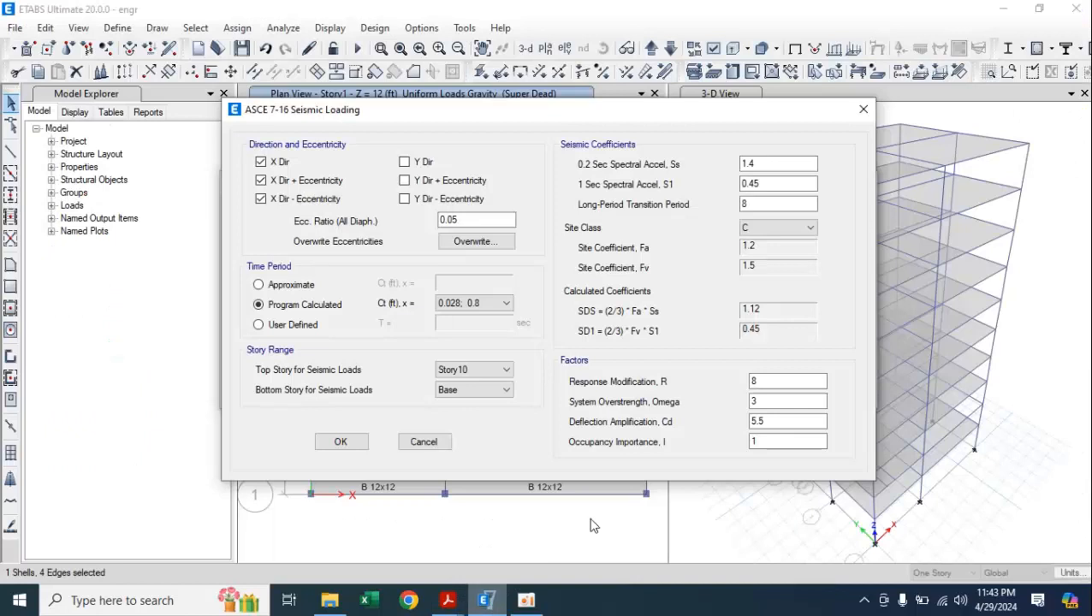
Compare the seismic factors in ETABS with the special reinforced concrete moment frames row of Table 12.2-1 in the ASCE 7-16 PDF
{"action": "left_click", "coordinate": [484, 600]}
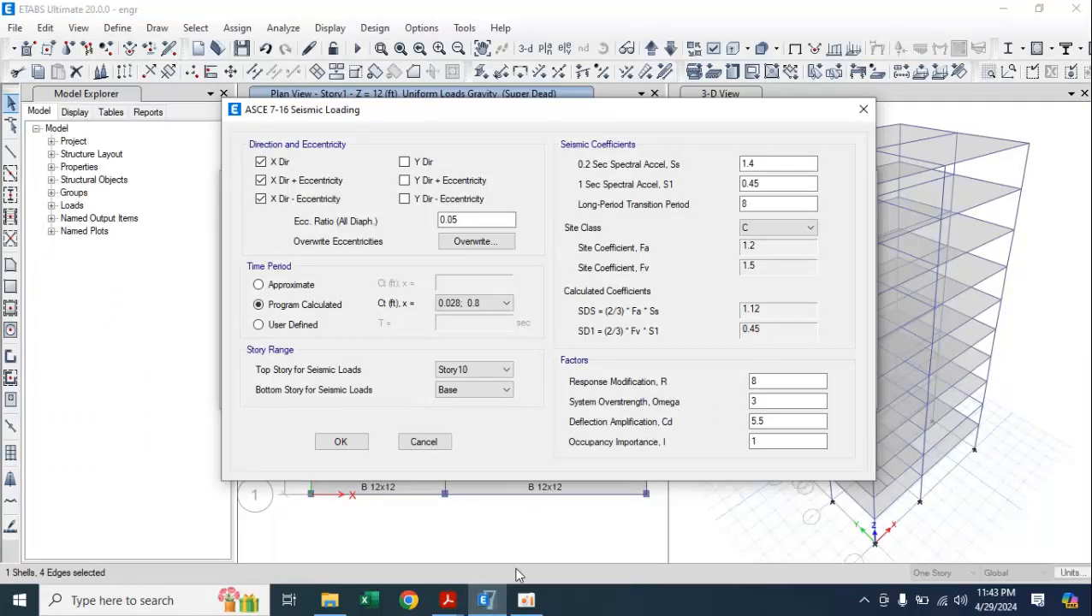
{"action": "mouse_move", "coordinate": [488, 609]}
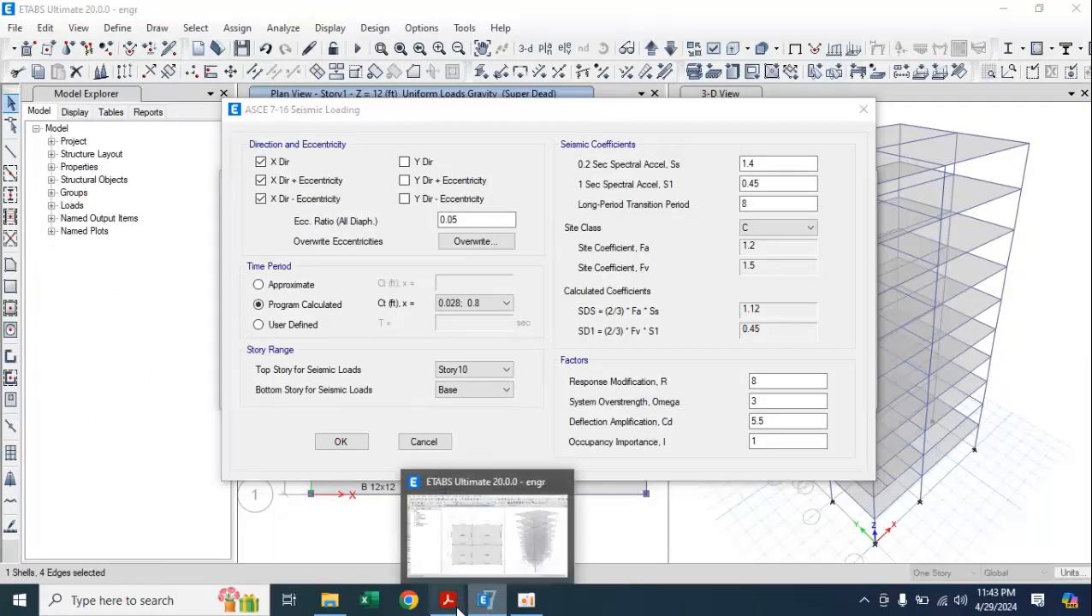
{"action": "mouse_move", "coordinate": [447, 599]}
{"action": "left_click", "coordinate": [485, 558]}
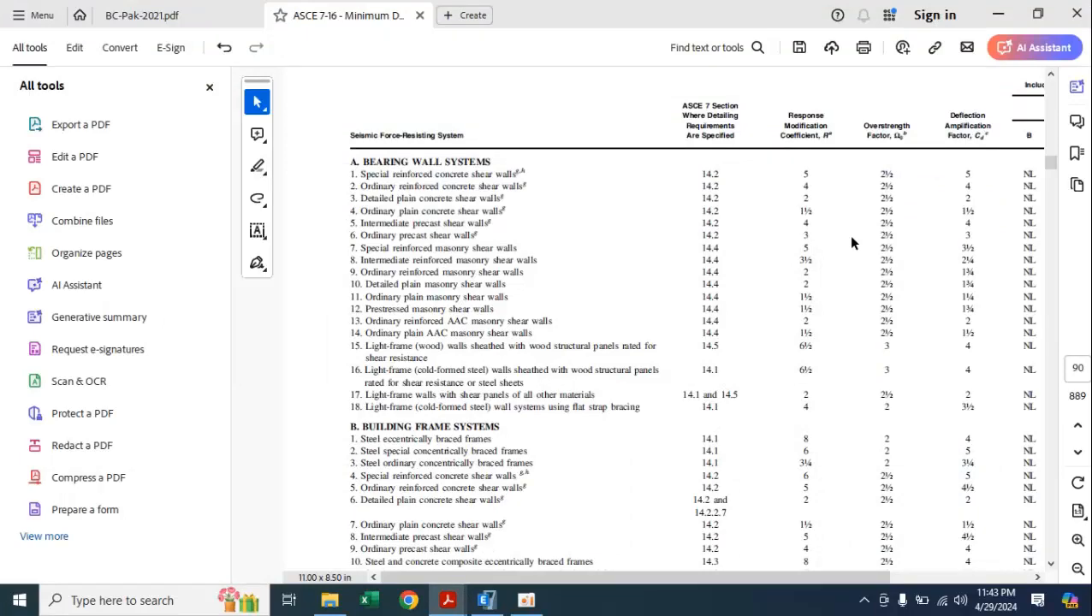
{"action": "scroll", "coordinate": [851, 243], "scroll_direction": "down", "scroll_amount": 5}
{"action": "scroll", "coordinate": [852, 243], "scroll_direction": "down", "scroll_amount": 9}
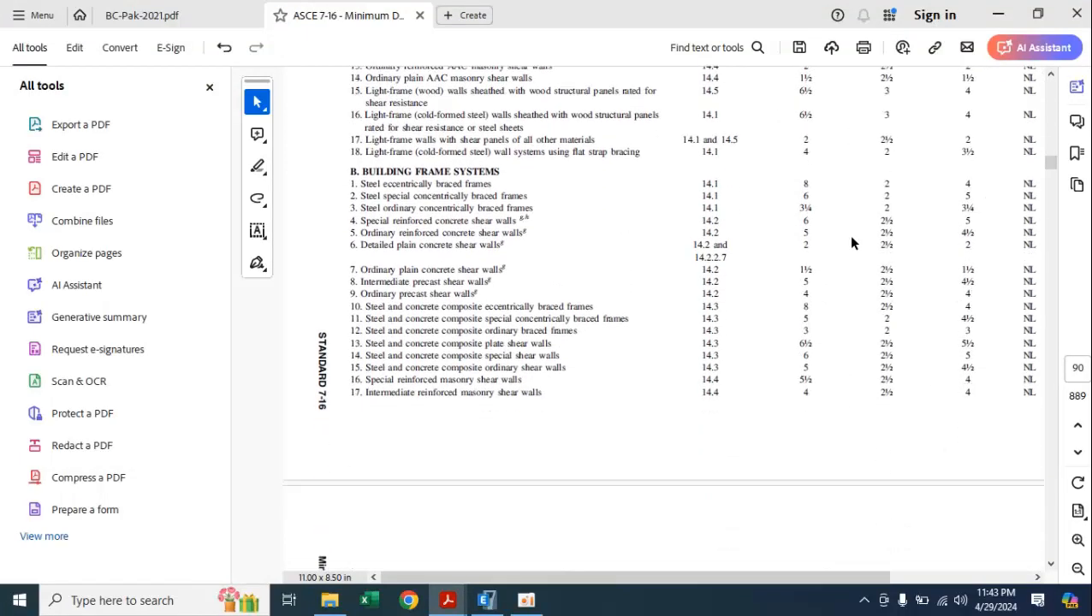
{"action": "scroll", "coordinate": [852, 243], "scroll_direction": "down", "scroll_amount": 3}
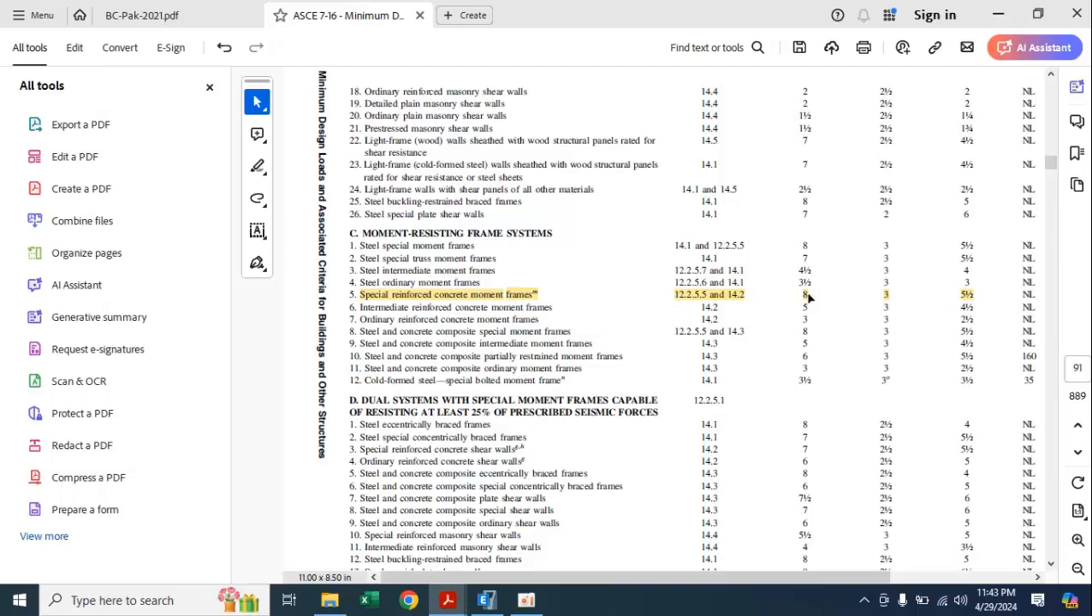
{"action": "scroll", "coordinate": [808, 296], "scroll_direction": "up", "scroll_amount": 10}
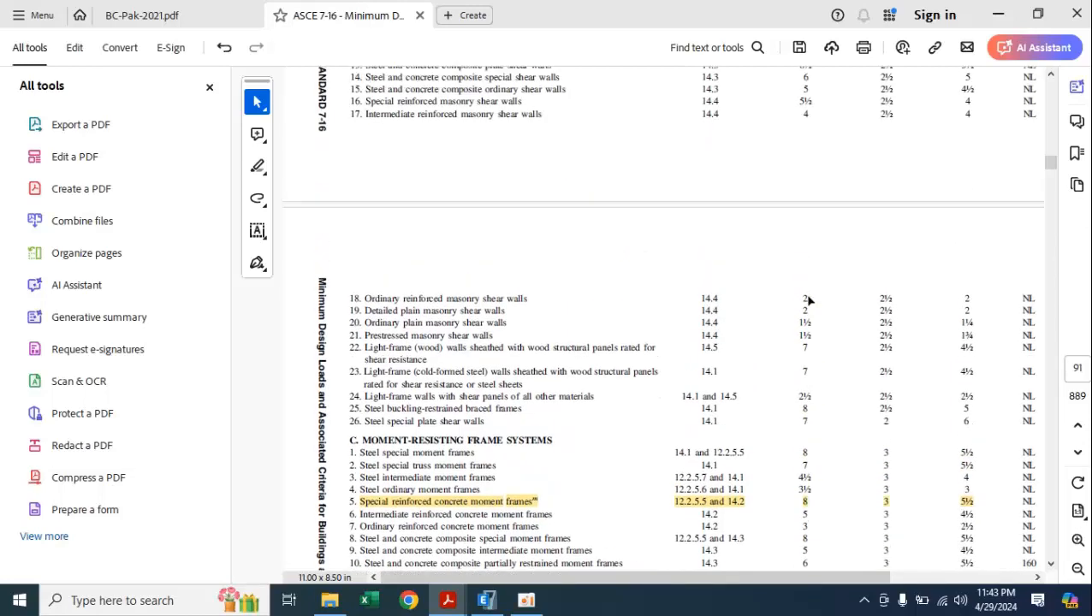
{"action": "scroll", "coordinate": [808, 297], "scroll_direction": "up", "scroll_amount": 4}
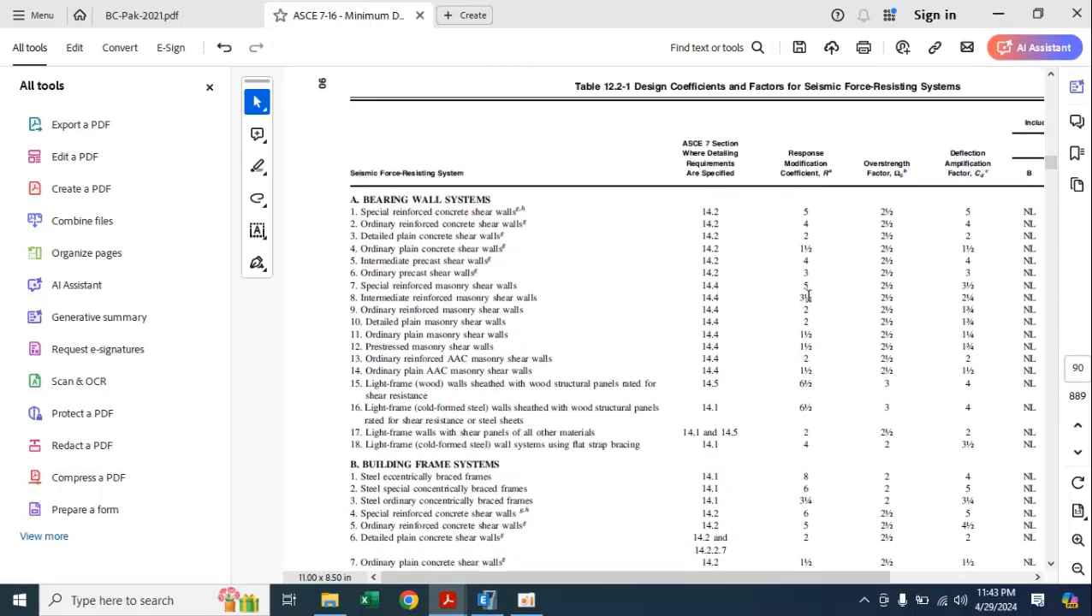
{"action": "scroll", "coordinate": [808, 296], "scroll_direction": "down", "scroll_amount": 8}
{"action": "scroll", "coordinate": [808, 296], "scroll_direction": "down", "scroll_amount": 5}
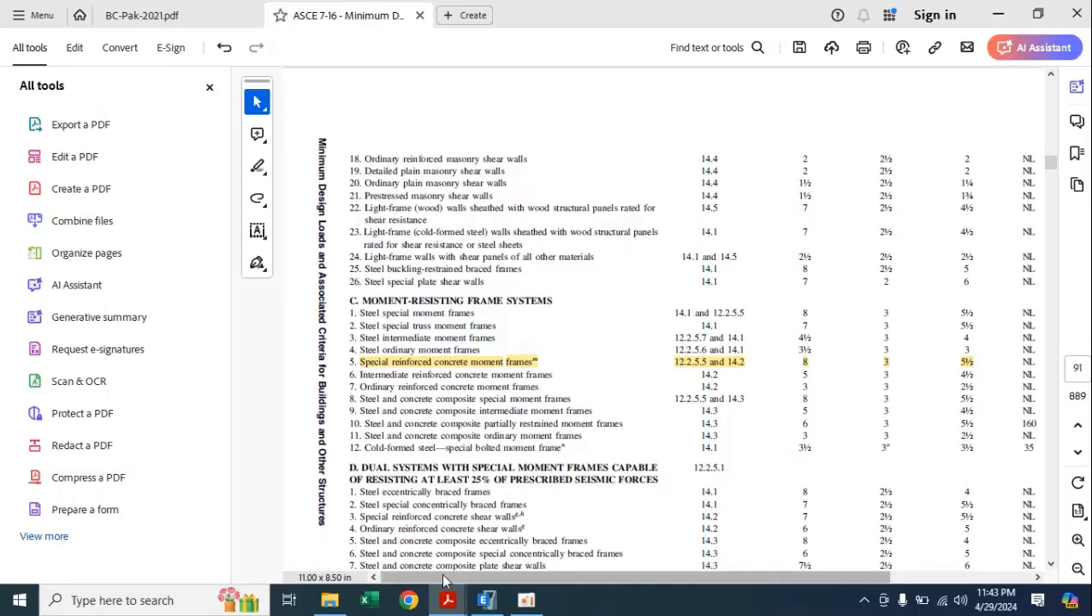
Switch back to ETABS and accept the EQ x seismic loading with R 8, Omega 3, Cd 5.5 and occupancy importance 1
{"action": "left_click", "coordinate": [486, 600]}
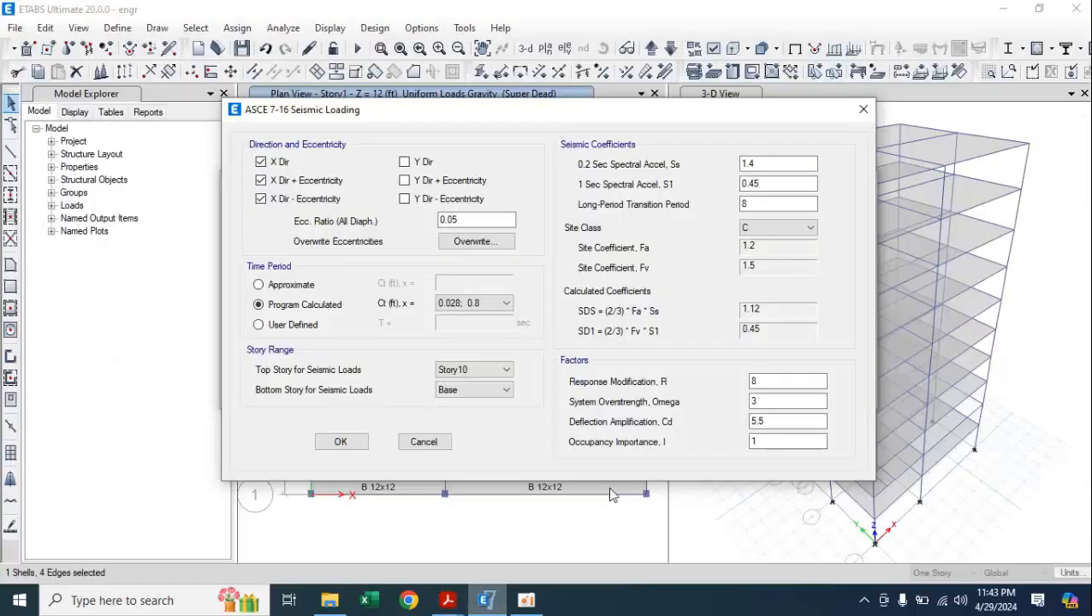
{"action": "left_click", "coordinate": [760, 381]}
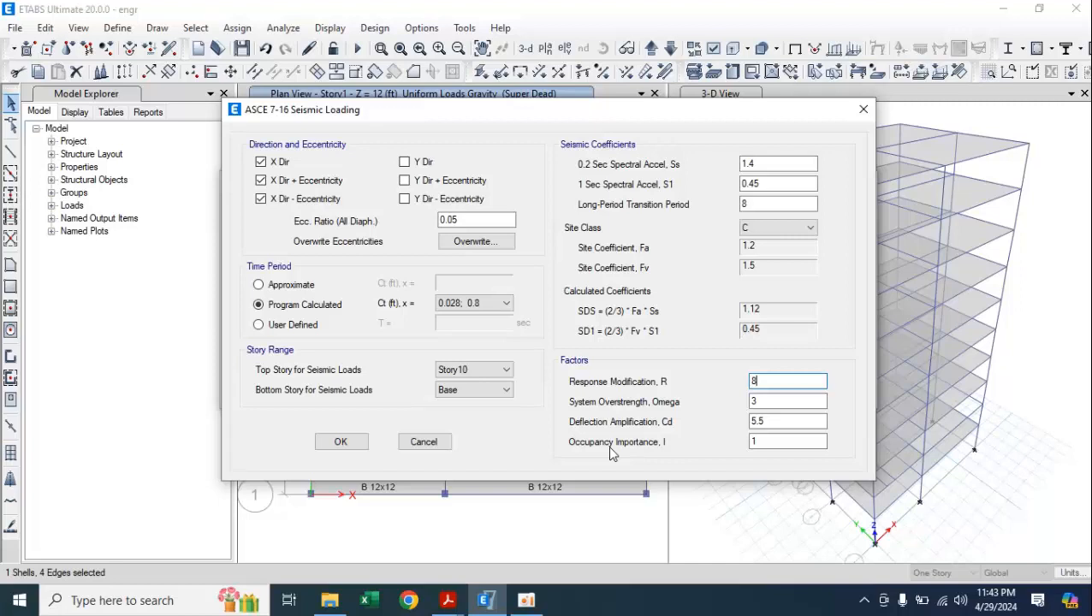
{"action": "left_click", "coordinate": [760, 441]}
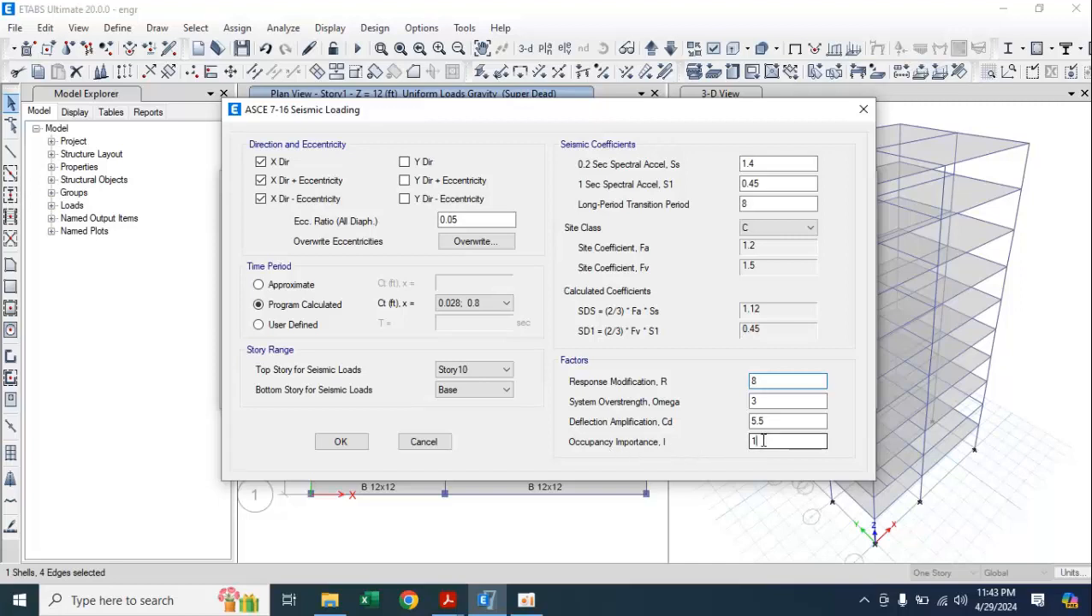
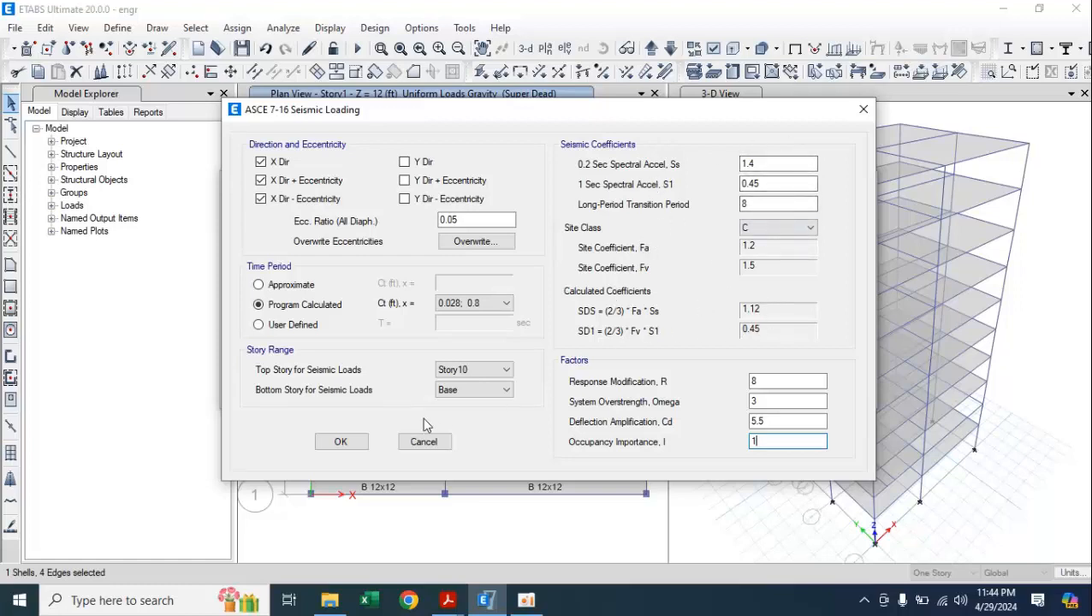
{"action": "left_click", "coordinate": [340, 443]}
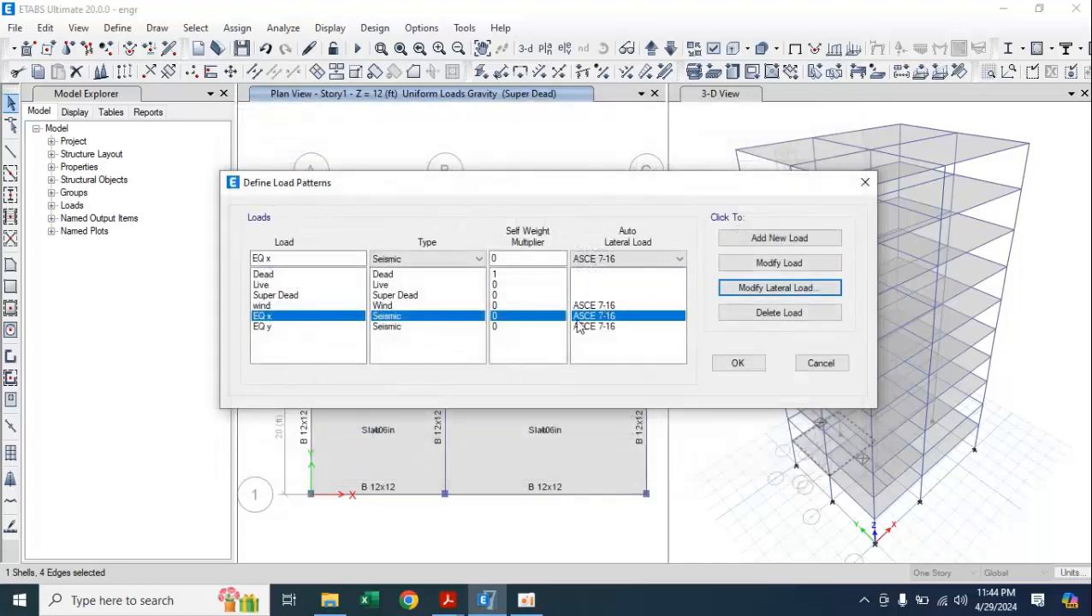
Open the EQ y lateral loading and exclude all X-direction cases, keeping Y Dir and both Y Dir eccentricities
{"action": "left_click", "coordinate": [405, 327]}
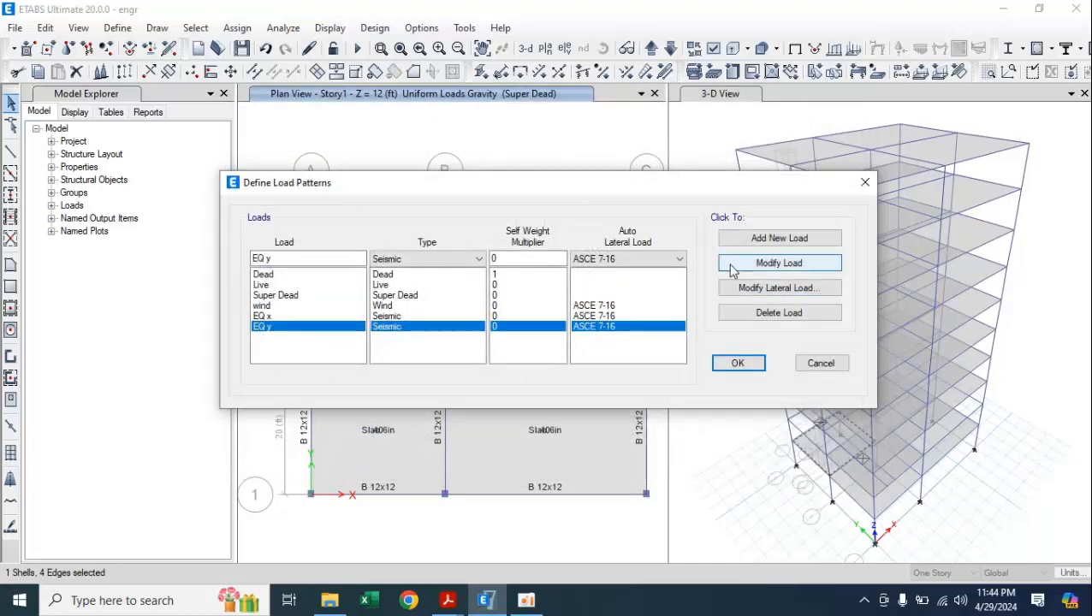
{"action": "left_click", "coordinate": [744, 287]}
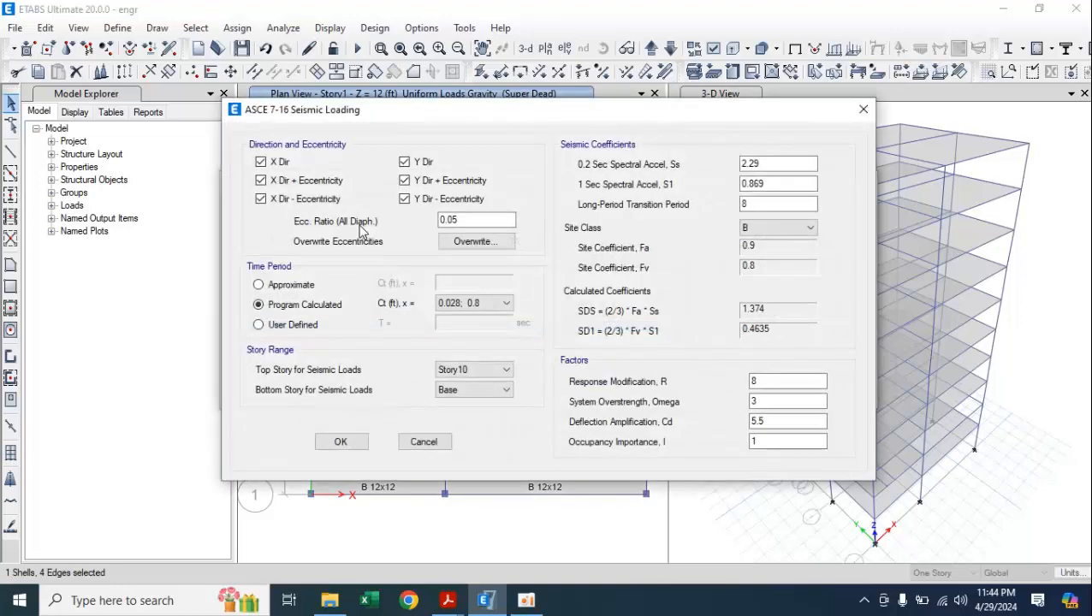
{"action": "left_click", "coordinate": [280, 162]}
{"action": "left_click", "coordinate": [283, 181]}
{"action": "left_click", "coordinate": [267, 202]}
Set the EQ y spectral accelerations to Ss 1.4 and S1 0.45
{"action": "left_click", "coordinate": [757, 163]}
{"action": "left_click_drag", "start_coordinate": [757, 163], "coordinate": [714, 166]}
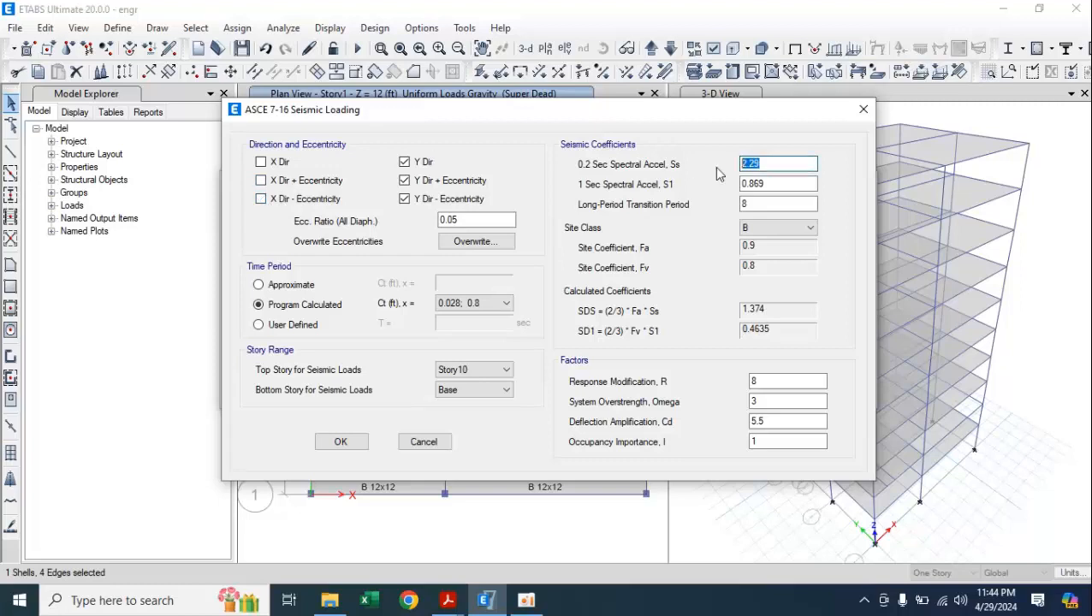
{"action": "type", "text": "1.4"}
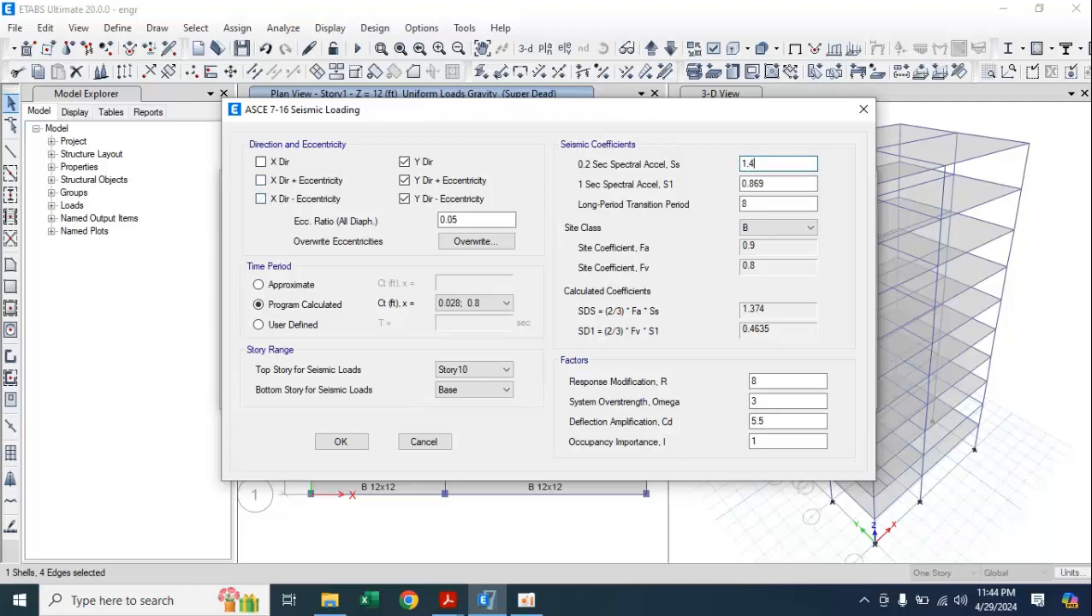
{"action": "left_click", "coordinate": [768, 187]}
{"action": "double_click", "coordinate": [767, 185]}
{"action": "type", "text": "0.45"}
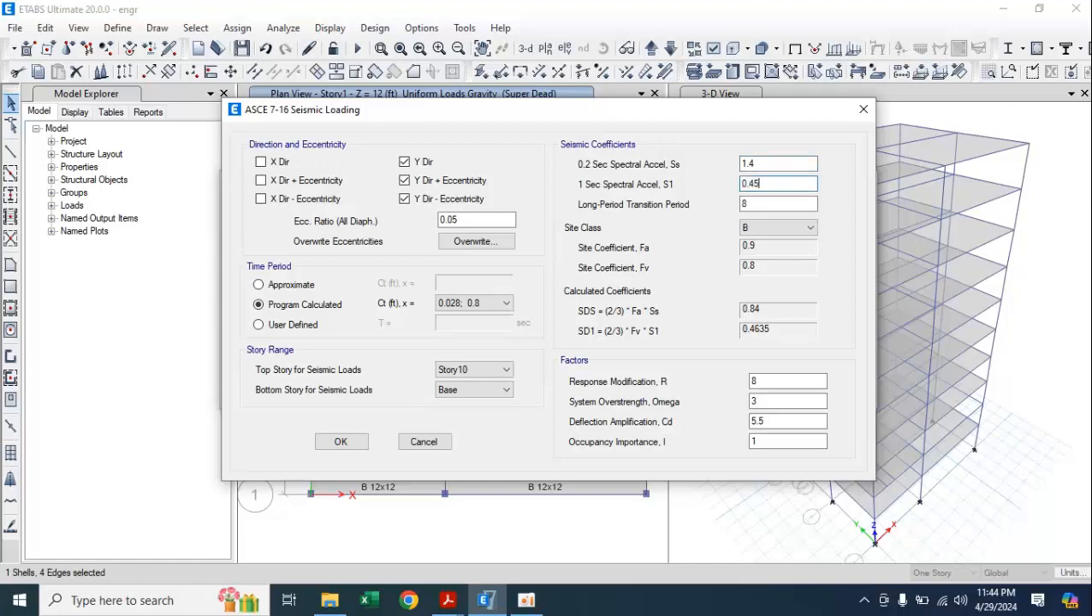
Choose site class C for EQ y and accept its seismic loading
{"action": "left_click", "coordinate": [753, 204]}
{"action": "left_click", "coordinate": [773, 228]}
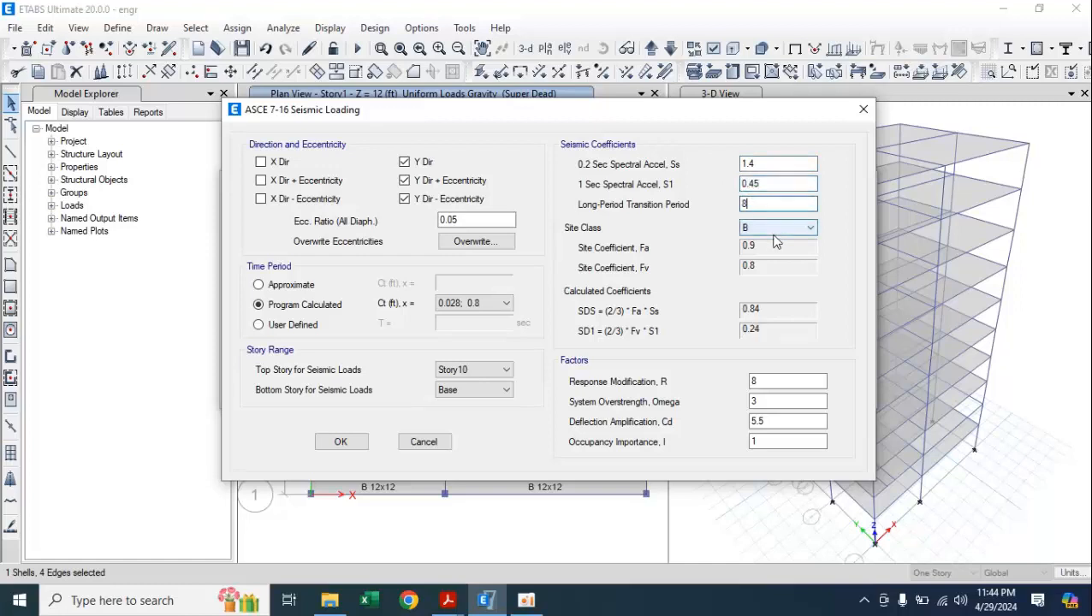
{"action": "left_click", "coordinate": [760, 263]}
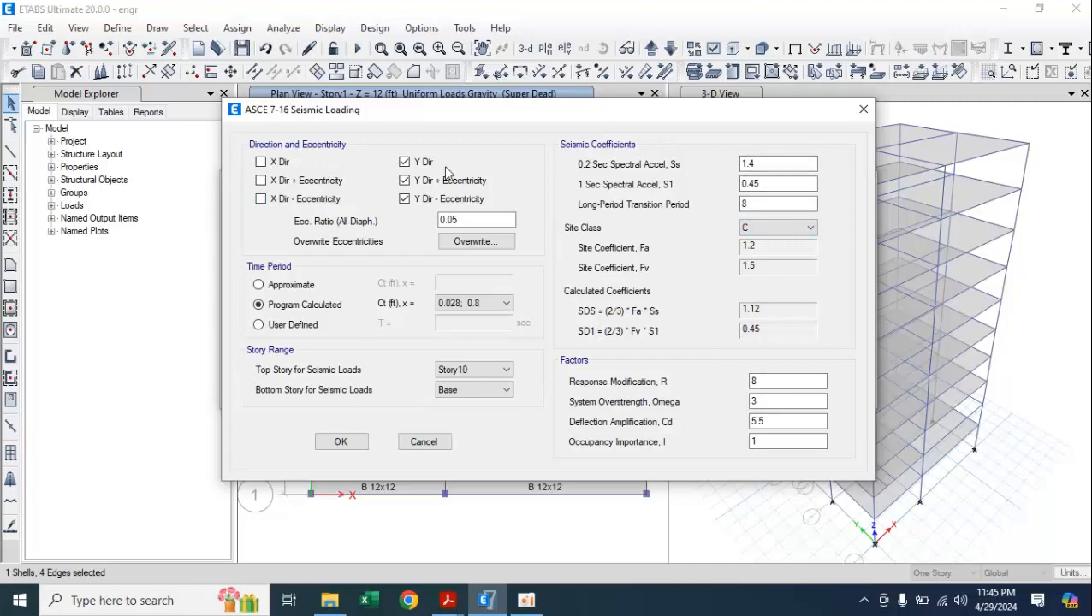
{"action": "left_click", "coordinate": [340, 443]}
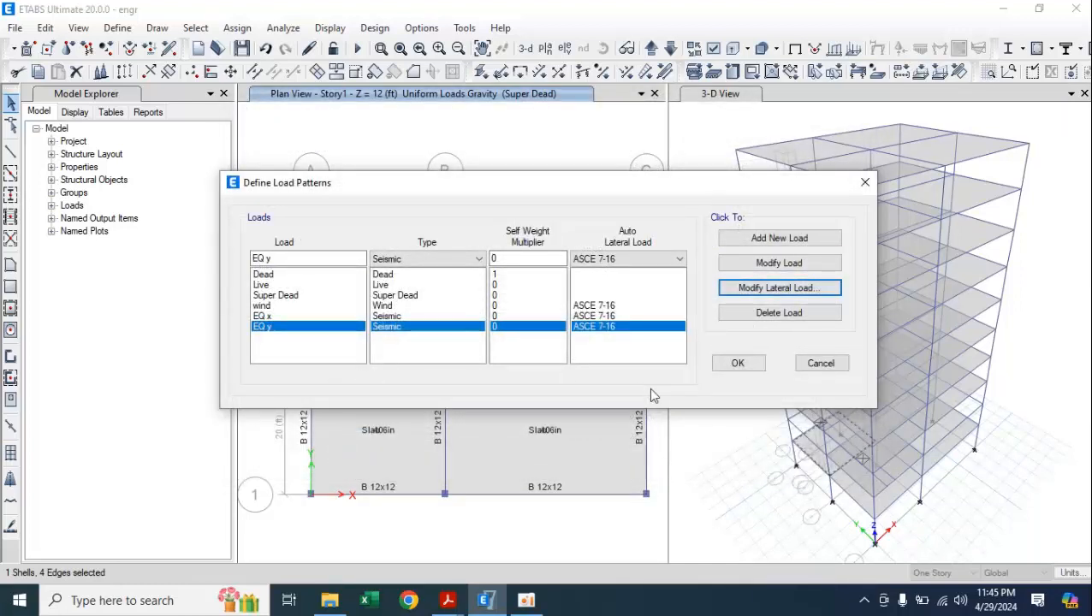
Review the available load types for EQ y without changing it, and accept the defined load patterns
{"action": "left_click", "coordinate": [466, 259]}
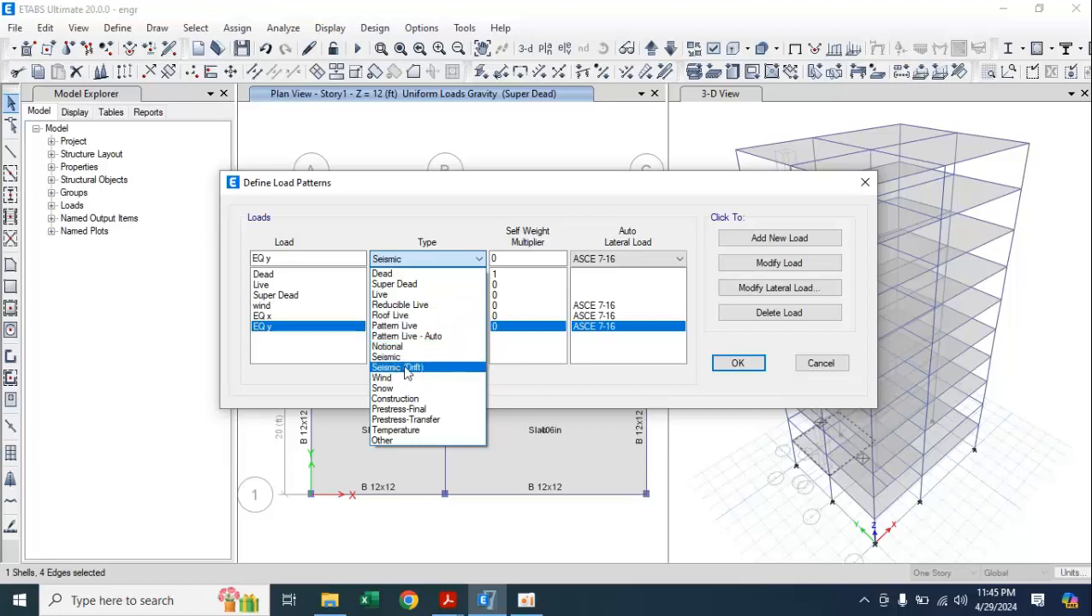
{"action": "left_click", "coordinate": [528, 392]}
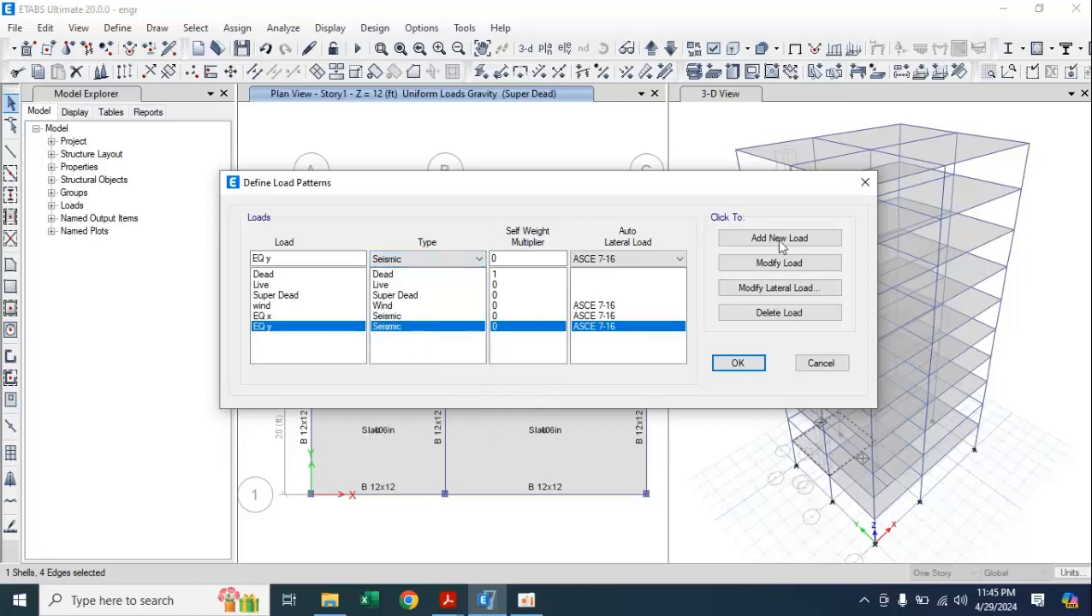
{"action": "left_click", "coordinate": [736, 364]}
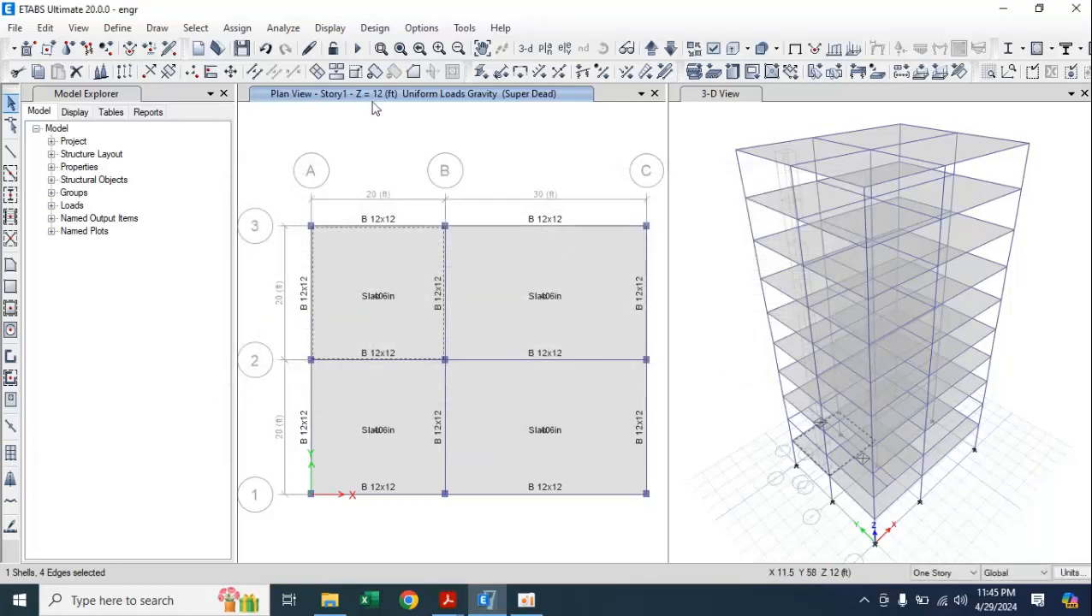
Open the load combinations definition and start a new combination
{"action": "left_click", "coordinate": [120, 27]}
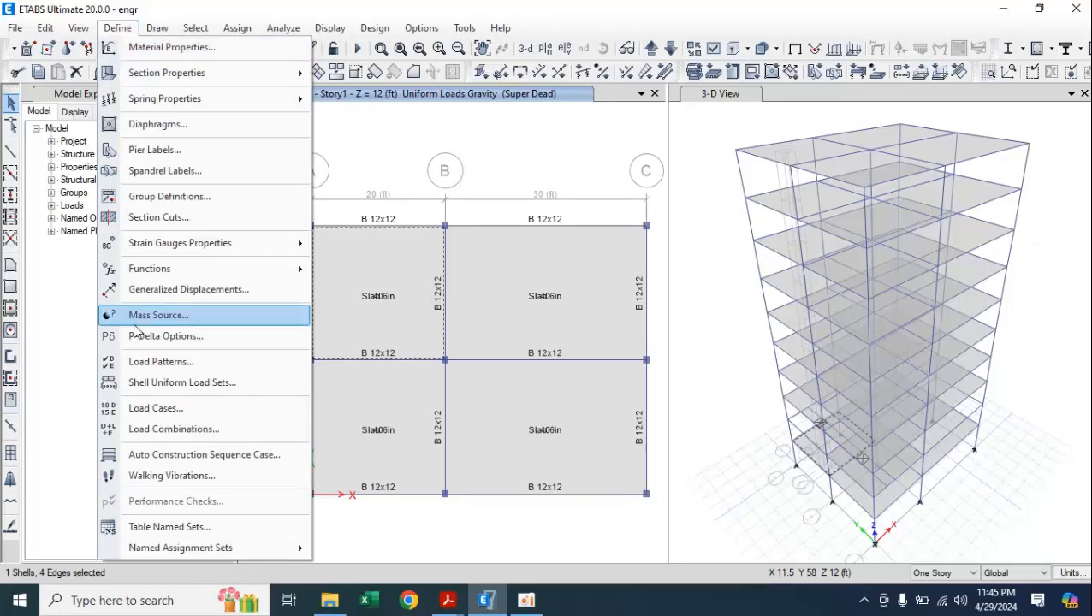
{"action": "left_click", "coordinate": [170, 429]}
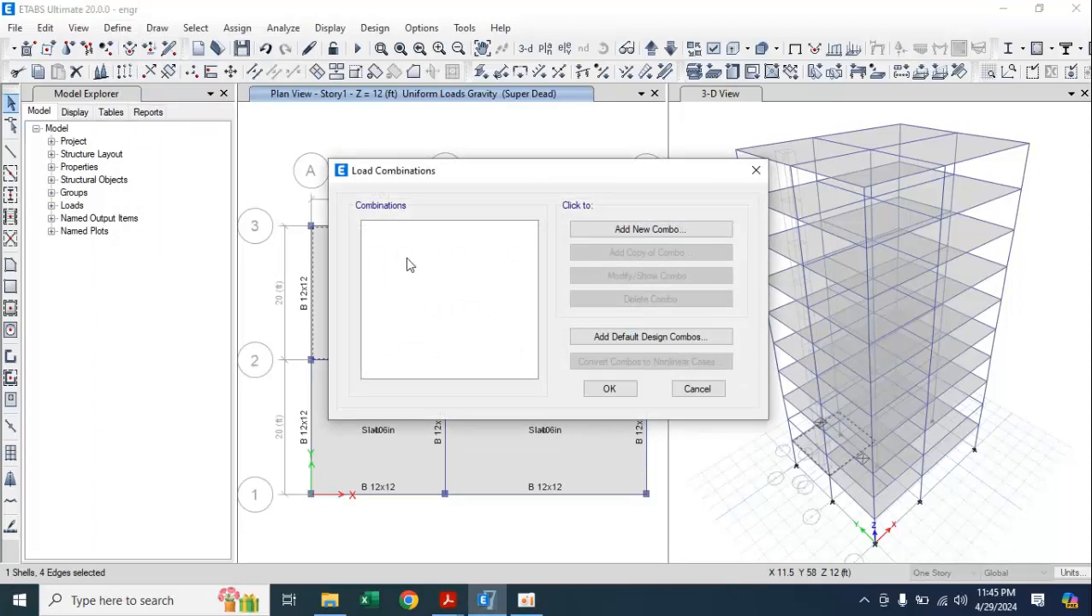
{"action": "left_click", "coordinate": [617, 232]}
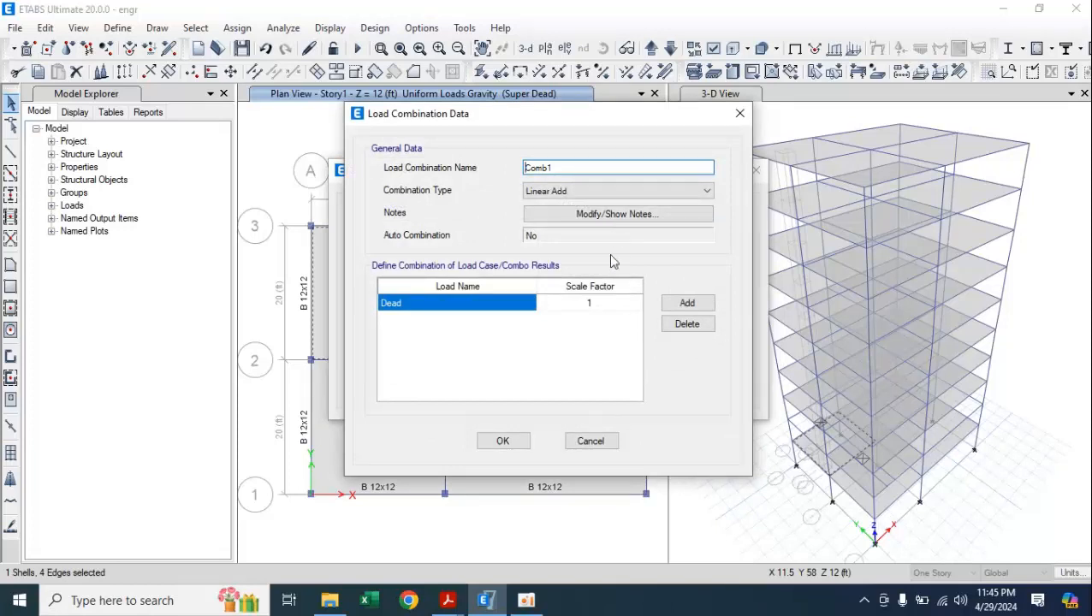
Switch to the ASCE 7-16 PDF and rotate the page view clockwise three times to restore the normal portrait orientation
{"action": "left_click", "coordinate": [456, 595]}
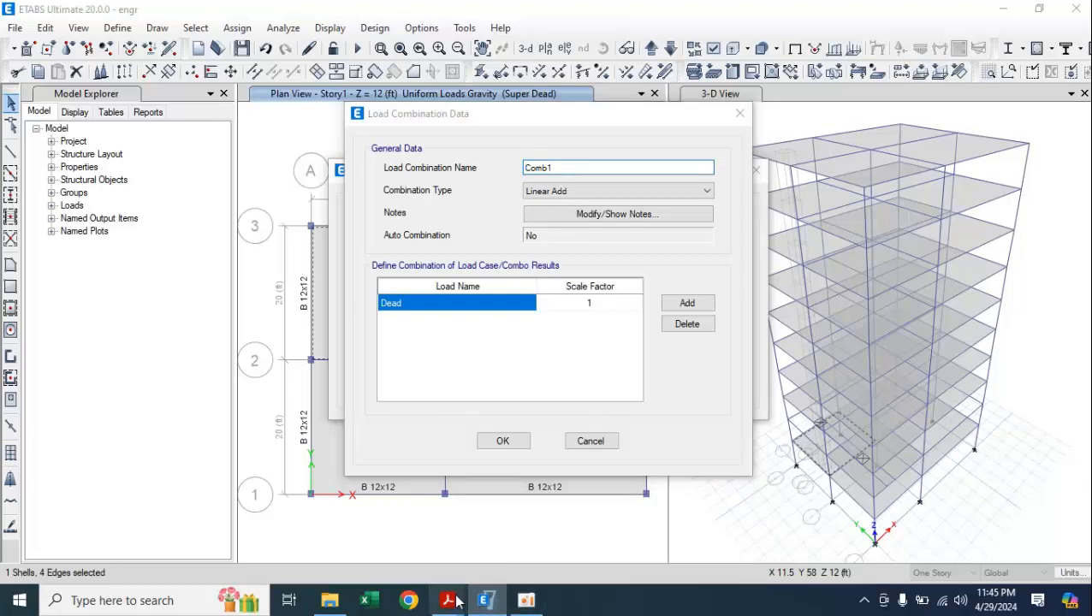
{"action": "left_click", "coordinate": [494, 528]}
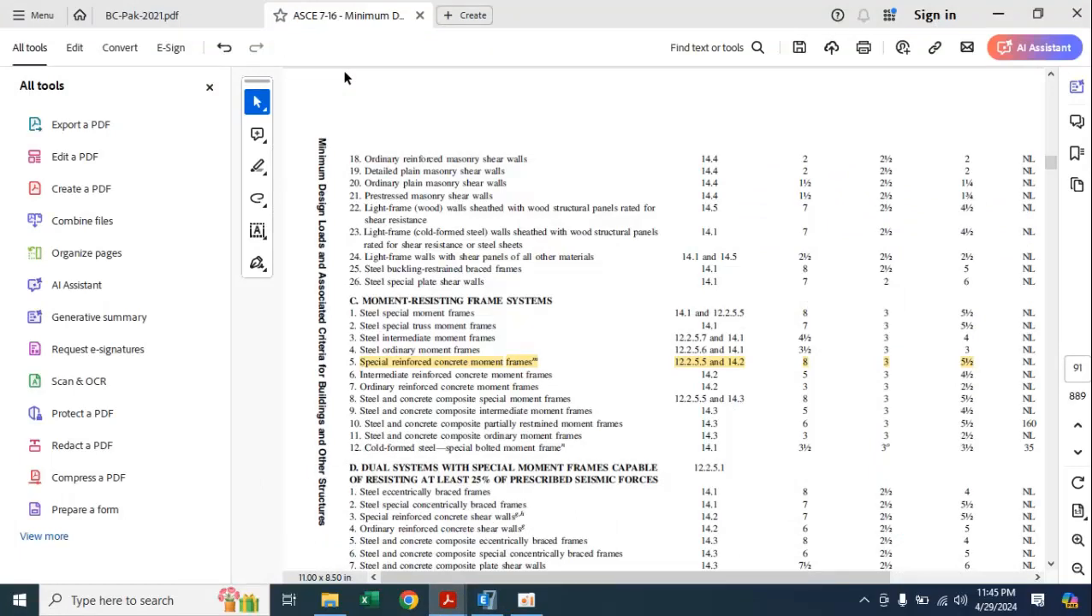
{"action": "right_click", "coordinate": [493, 130]}
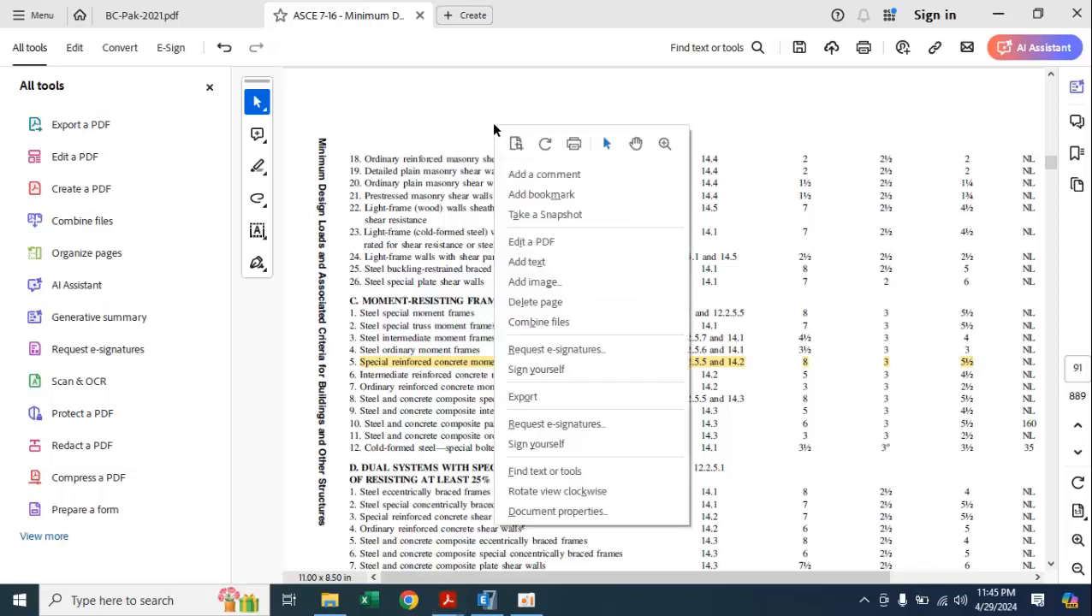
{"action": "left_click", "coordinate": [536, 492]}
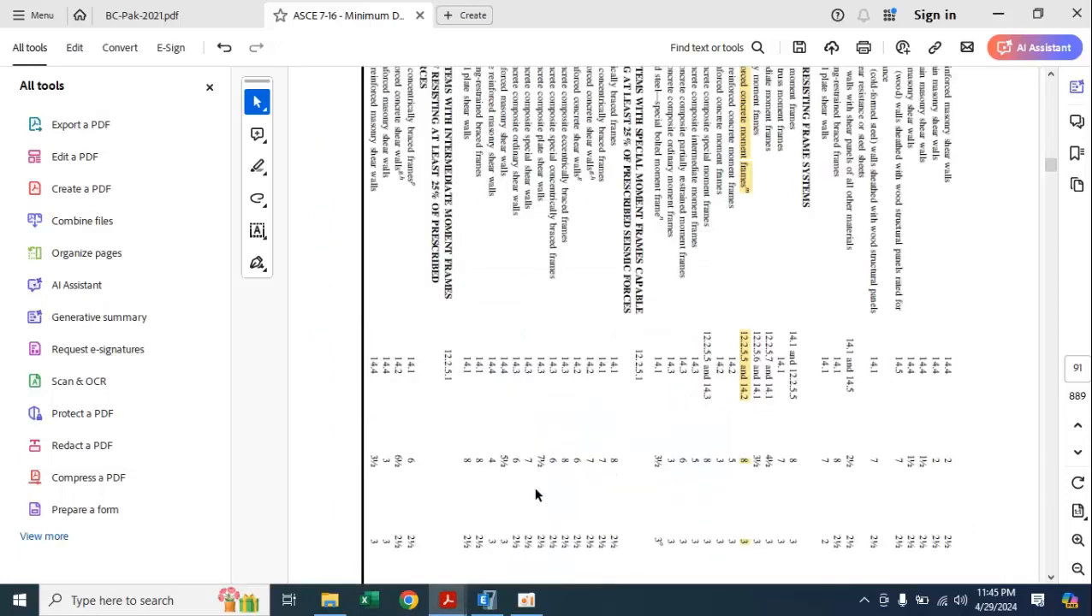
{"action": "right_click", "coordinate": [586, 185]}
{"action": "left_click", "coordinate": [631, 549]}
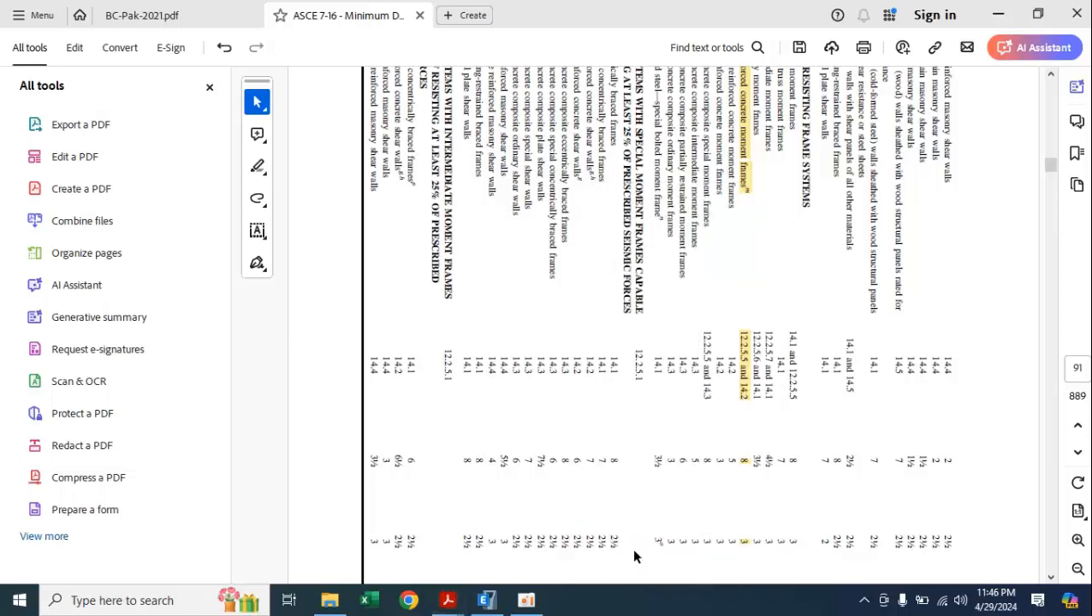
{"action": "right_click", "coordinate": [582, 257]}
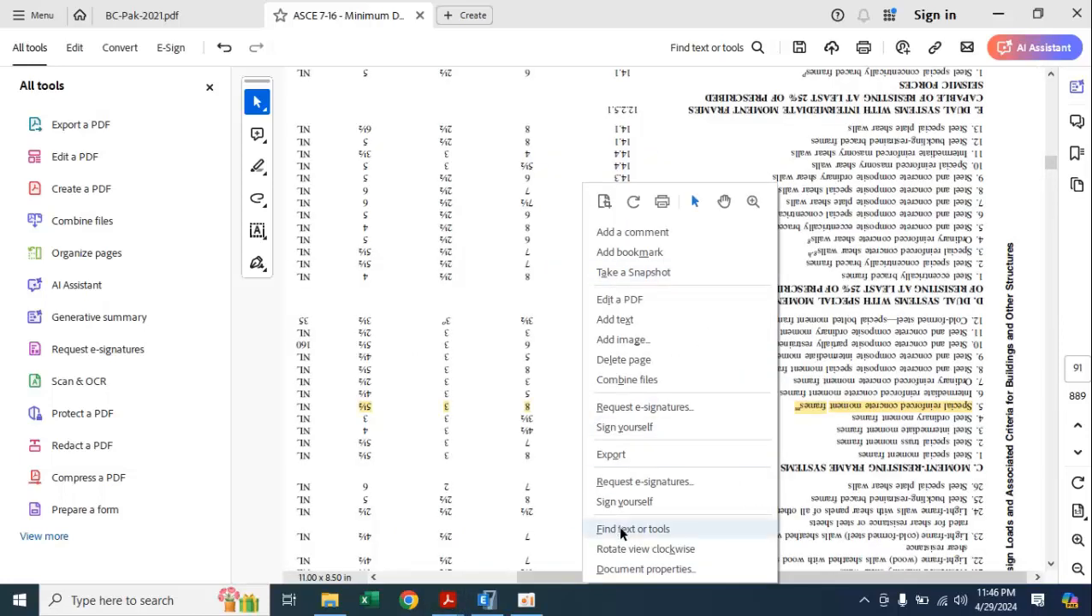
{"action": "left_click", "coordinate": [620, 552]}
Go back through the earlier pages of the ASCE 7-16 PDF to look for the load combination provisions
{"action": "scroll", "coordinate": [555, 265], "scroll_direction": "up", "scroll_amount": 20}
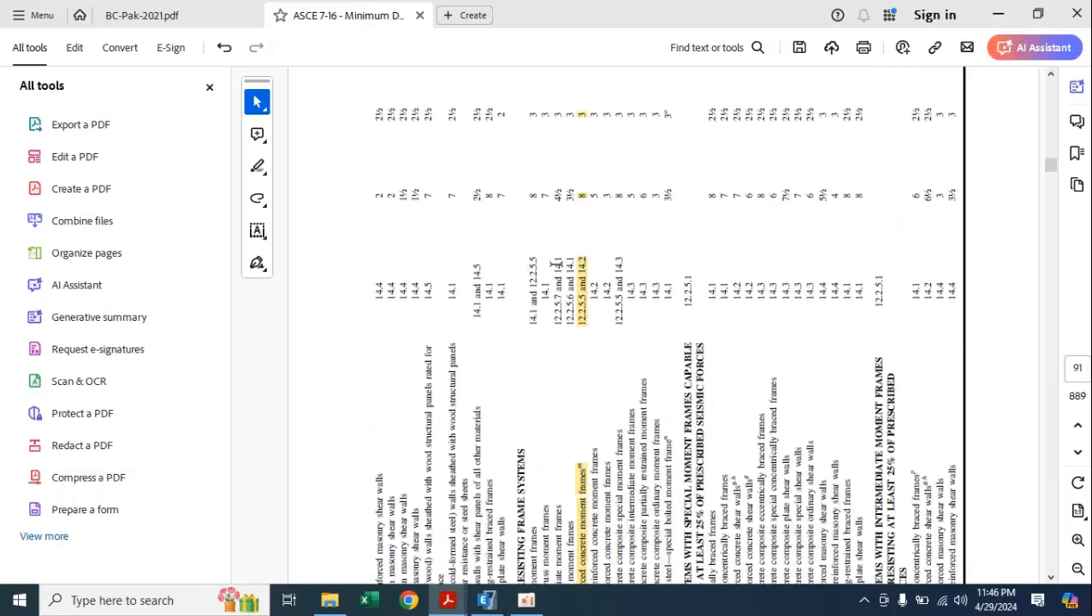
{"action": "scroll", "coordinate": [555, 264], "scroll_direction": "up", "scroll_amount": 20}
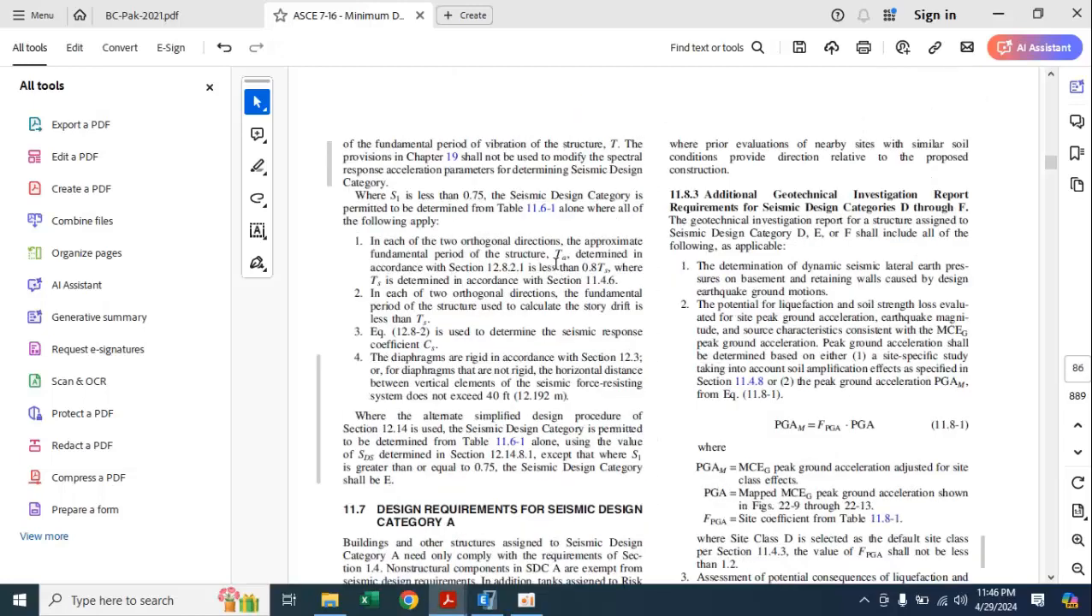
Find section 2.3.1 Basic Combinations in ASCE 7-16 and examine its strength design load combinations
{"action": "scroll", "coordinate": [555, 264], "scroll_direction": "up", "scroll_amount": 20}
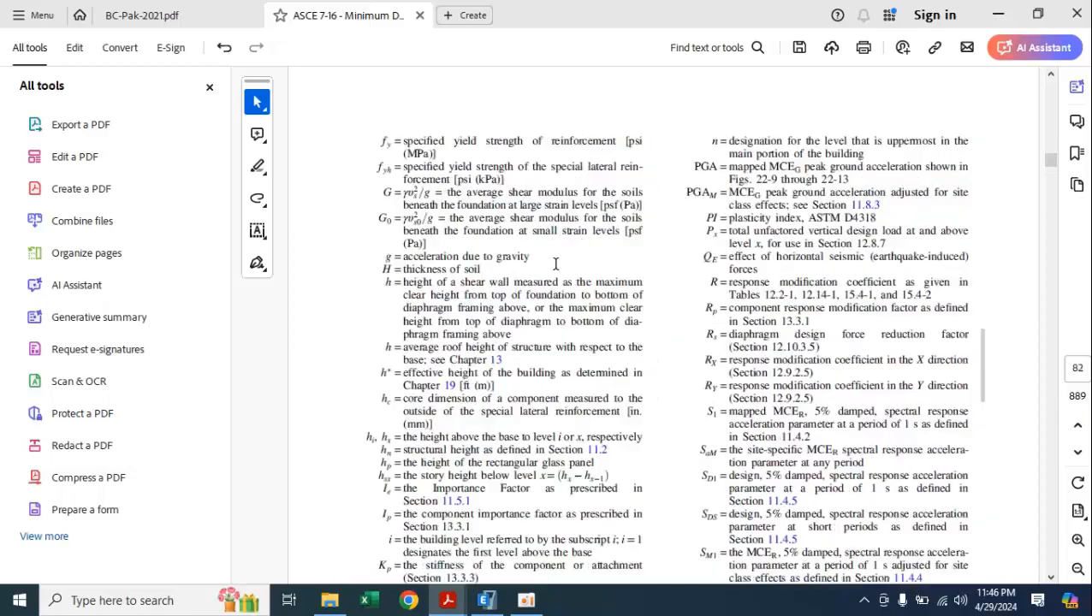
{"action": "scroll", "coordinate": [555, 267], "scroll_direction": "up", "scroll_amount": 20}
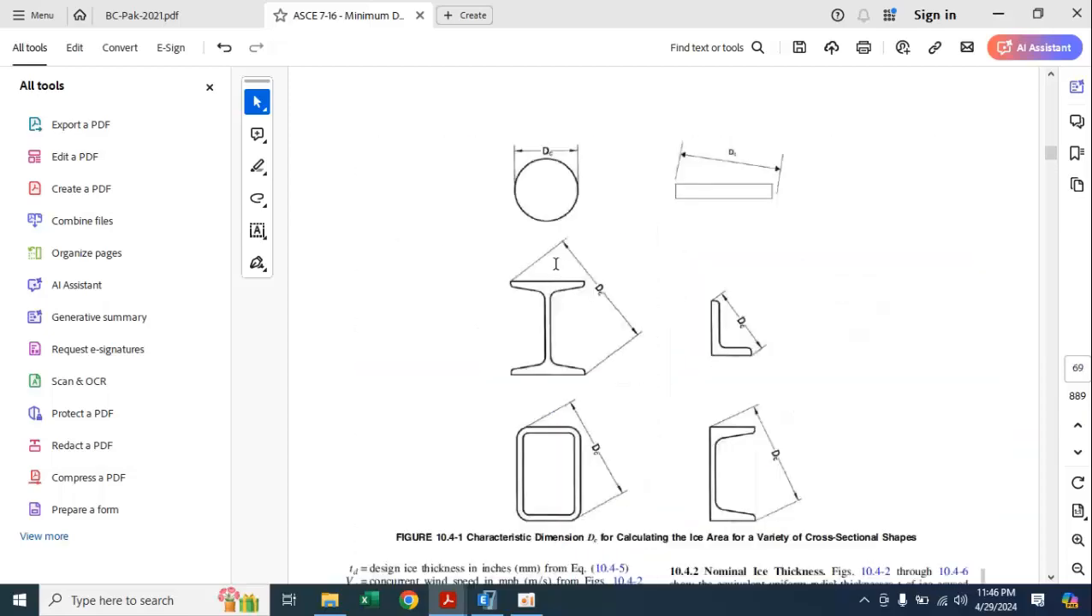
{"action": "scroll", "coordinate": [555, 271], "scroll_direction": "up", "scroll_amount": 18}
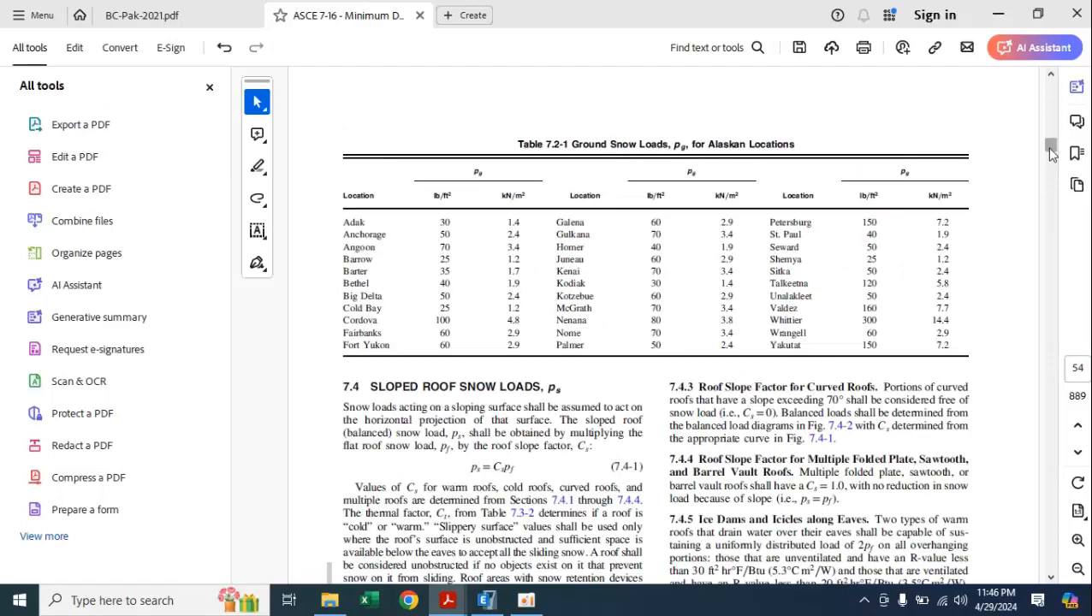
{"action": "left_click_drag", "start_coordinate": [1052, 153], "coordinate": [1054, 122]}
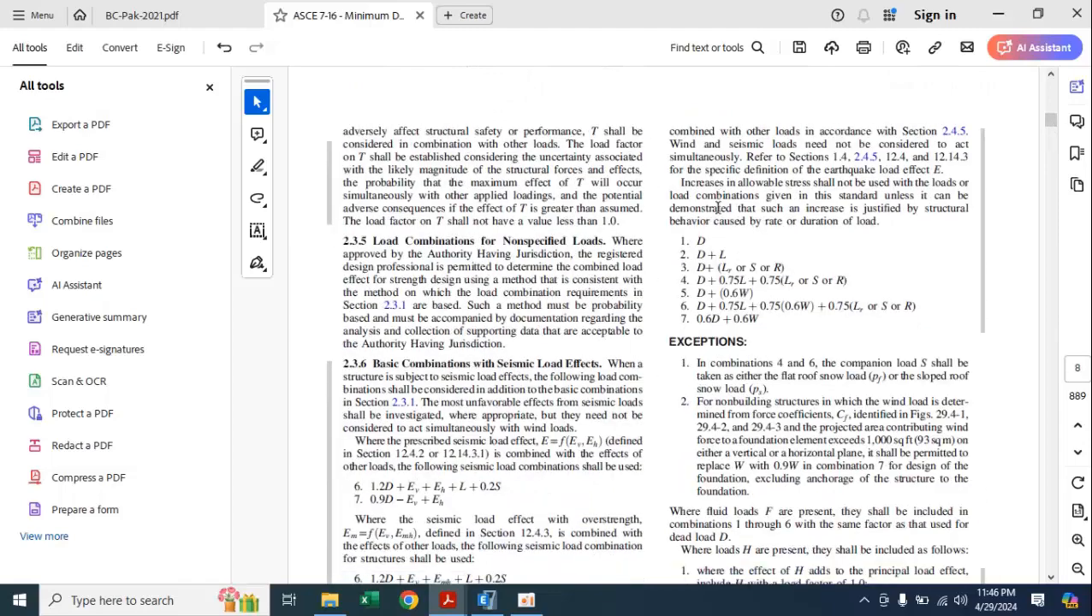
{"action": "scroll", "coordinate": [717, 208], "scroll_direction": "down", "scroll_amount": 8}
{"action": "scroll", "coordinate": [717, 208], "scroll_direction": "down", "scroll_amount": 5}
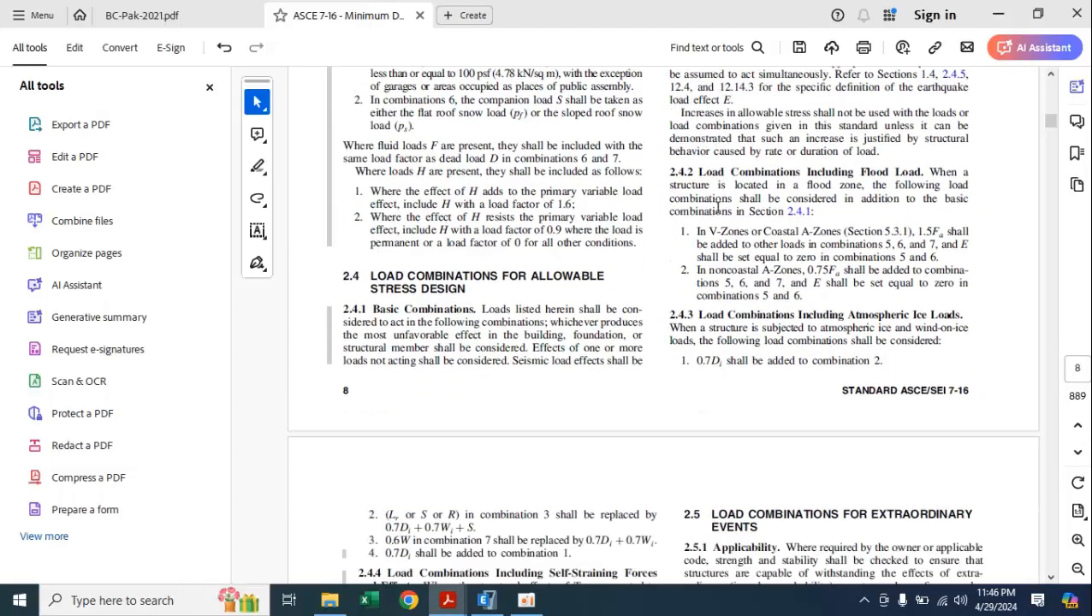
{"action": "scroll", "coordinate": [718, 208], "scroll_direction": "up", "scroll_amount": 9}
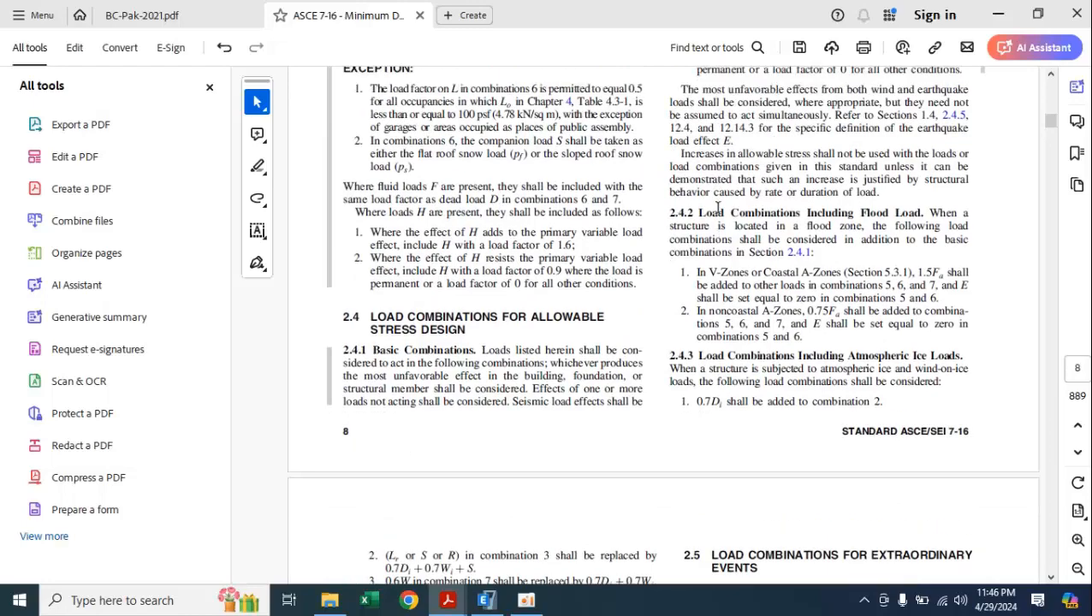
{"action": "scroll", "coordinate": [718, 208], "scroll_direction": "up", "scroll_amount": 5}
{"action": "scroll", "coordinate": [717, 208], "scroll_direction": "down", "scroll_amount": 2}
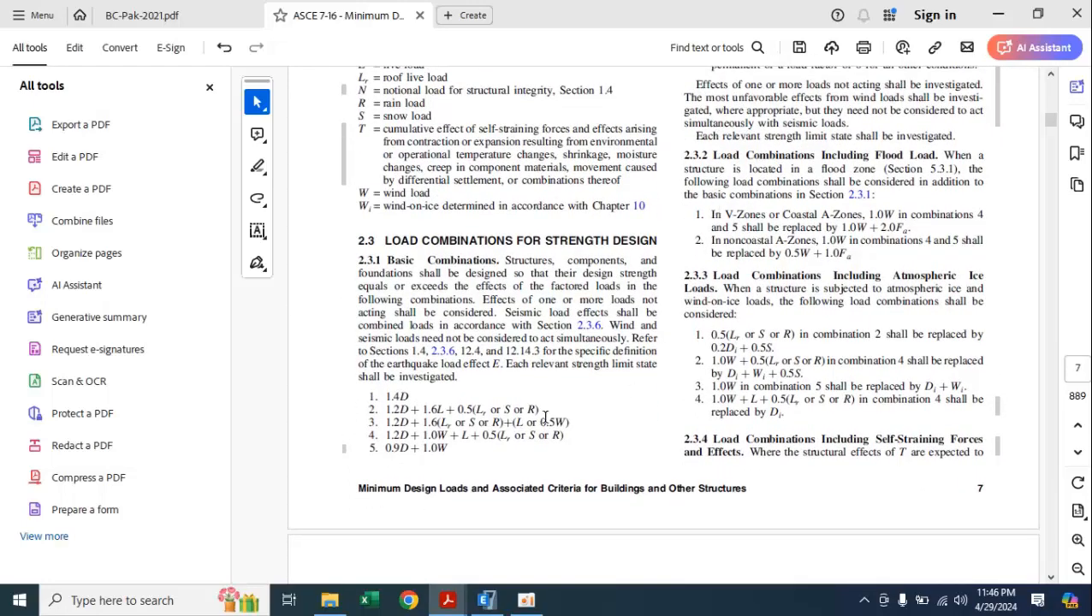
{"action": "left_click_drag", "start_coordinate": [386, 396], "coordinate": [451, 447]}
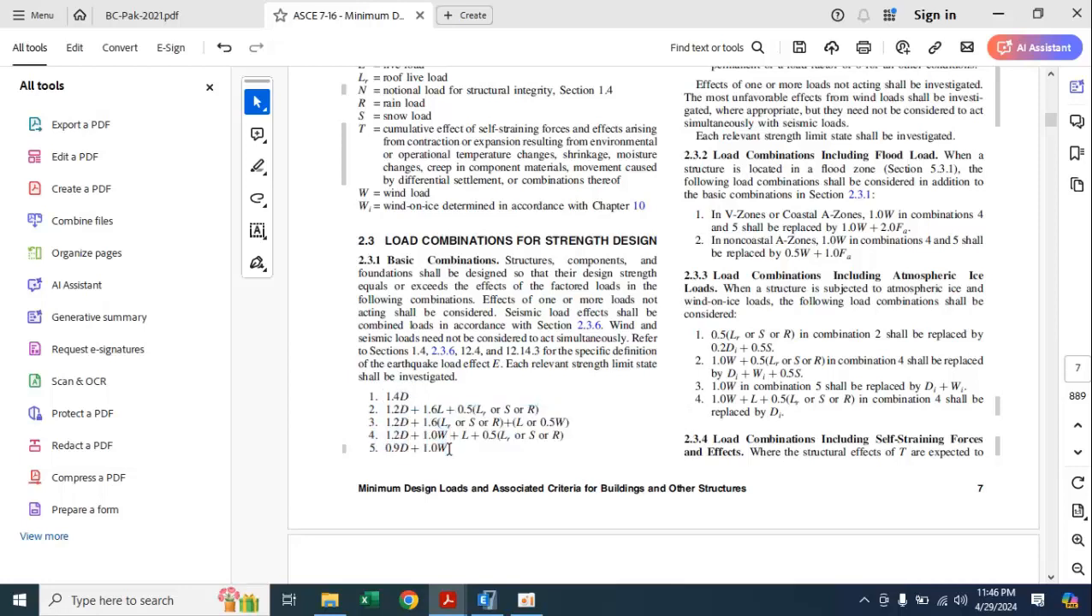
{"action": "double_click", "coordinate": [390, 397]}
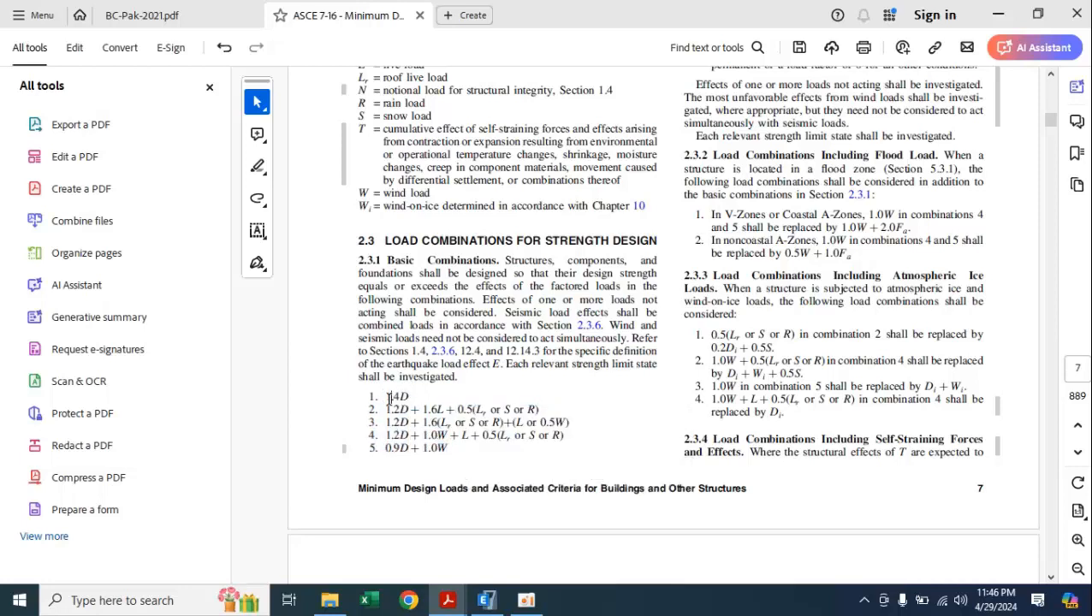
{"action": "left_click", "coordinate": [430, 378]}
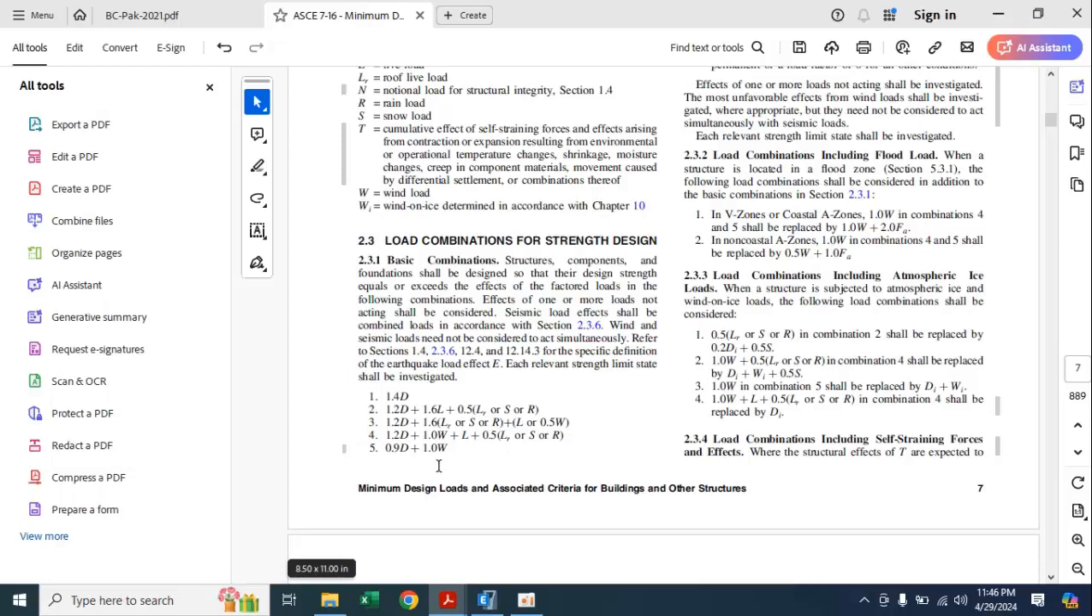
Examine the seismic load combinations in section 2.3.6, and return to the basic combinations in section 2.3.1
{"action": "scroll", "coordinate": [438, 465], "scroll_direction": "down", "scroll_amount": 10}
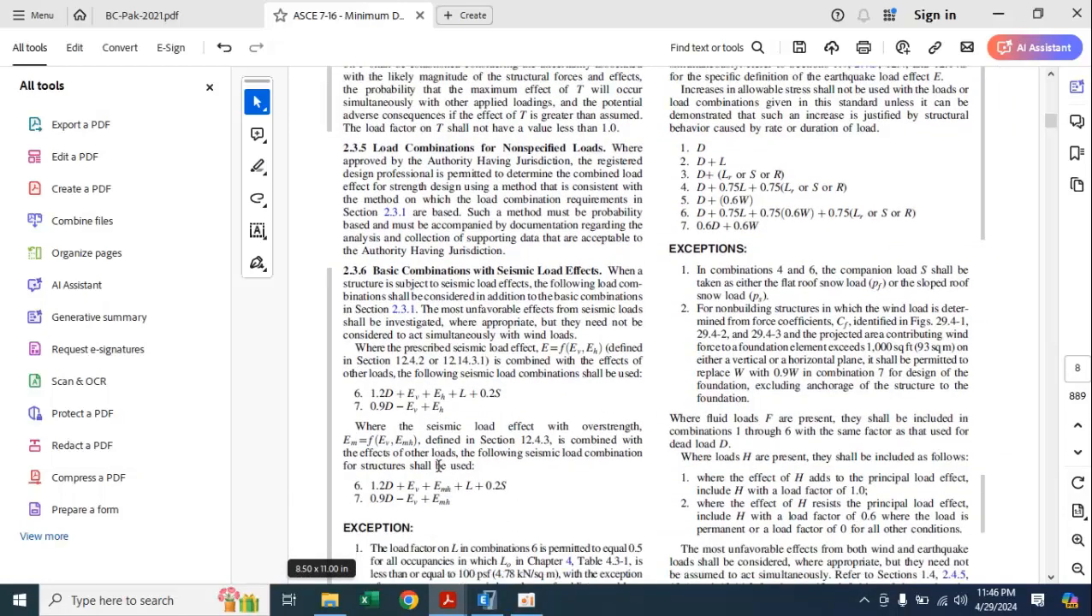
{"action": "scroll", "coordinate": [438, 466], "scroll_direction": "down", "scroll_amount": 2}
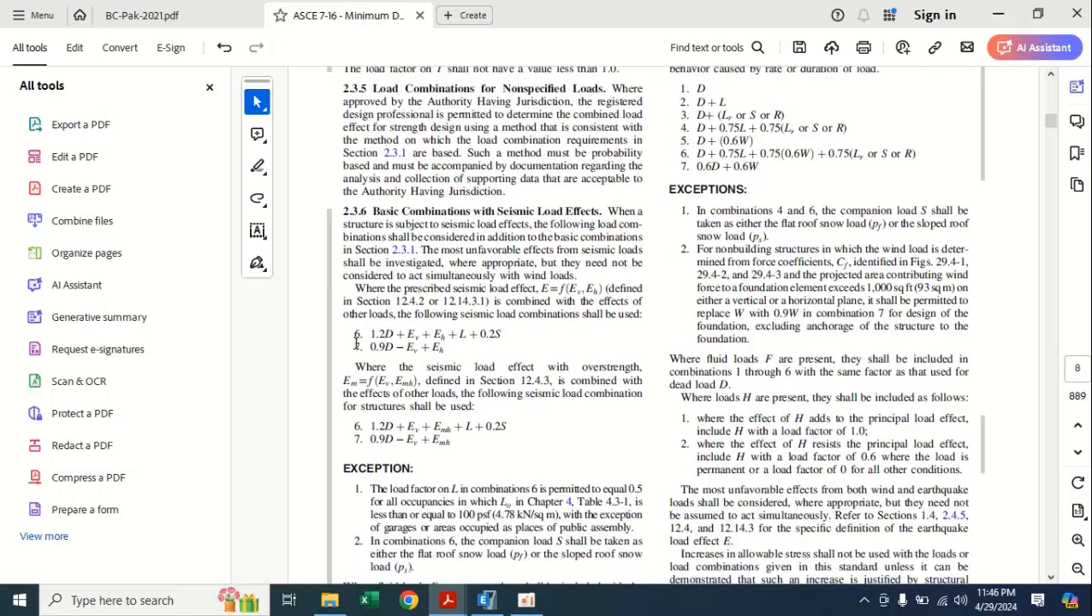
{"action": "scroll", "coordinate": [558, 350], "scroll_direction": "up", "scroll_amount": 3}
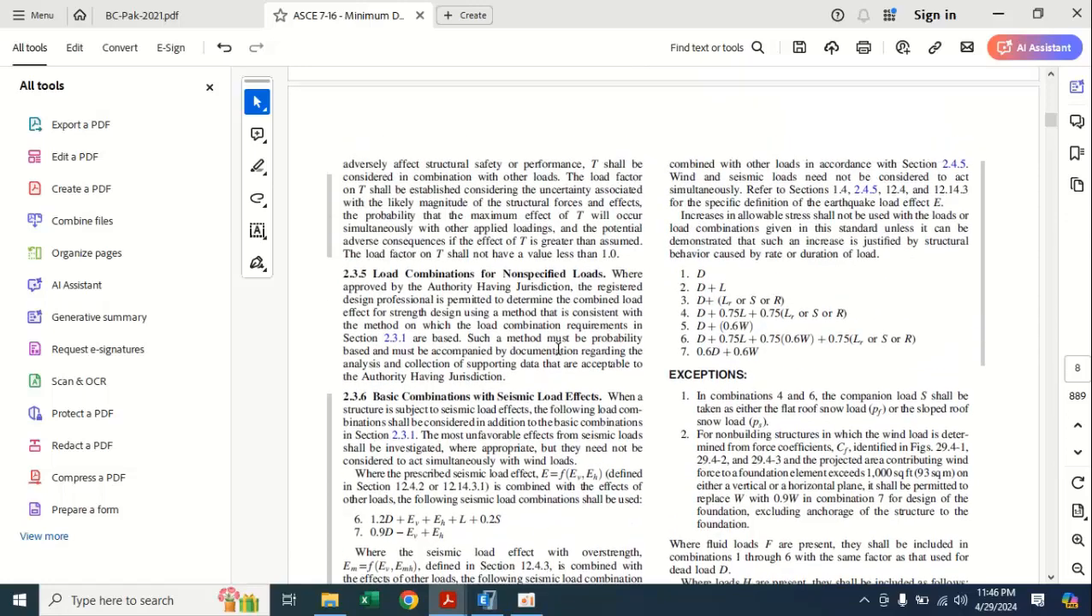
{"action": "scroll", "coordinate": [558, 349], "scroll_direction": "up", "scroll_amount": 5}
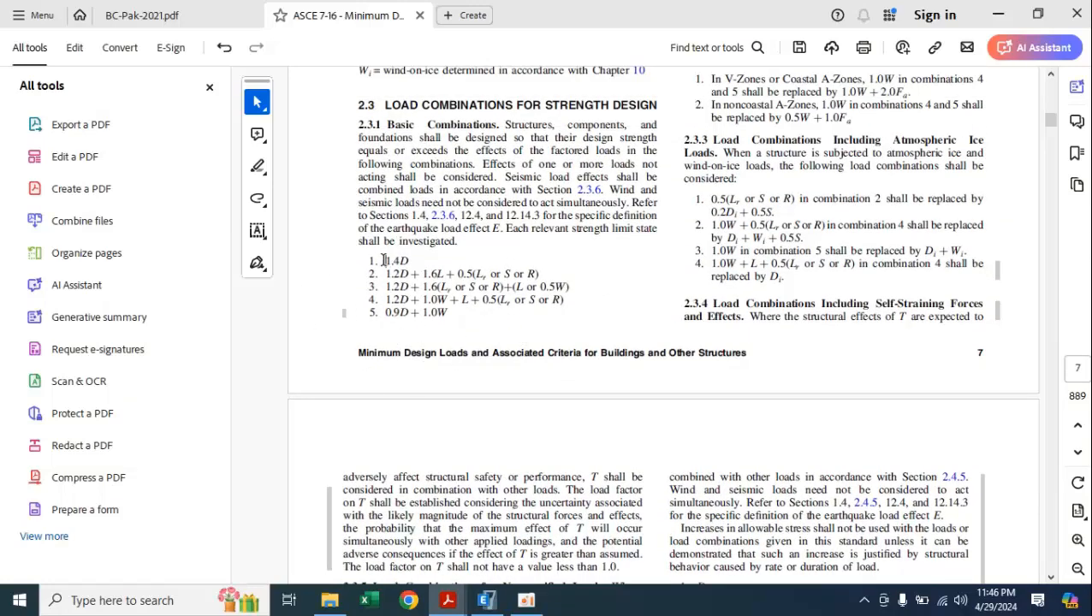
{"action": "left_click_drag", "start_coordinate": [383, 260], "coordinate": [447, 301]}
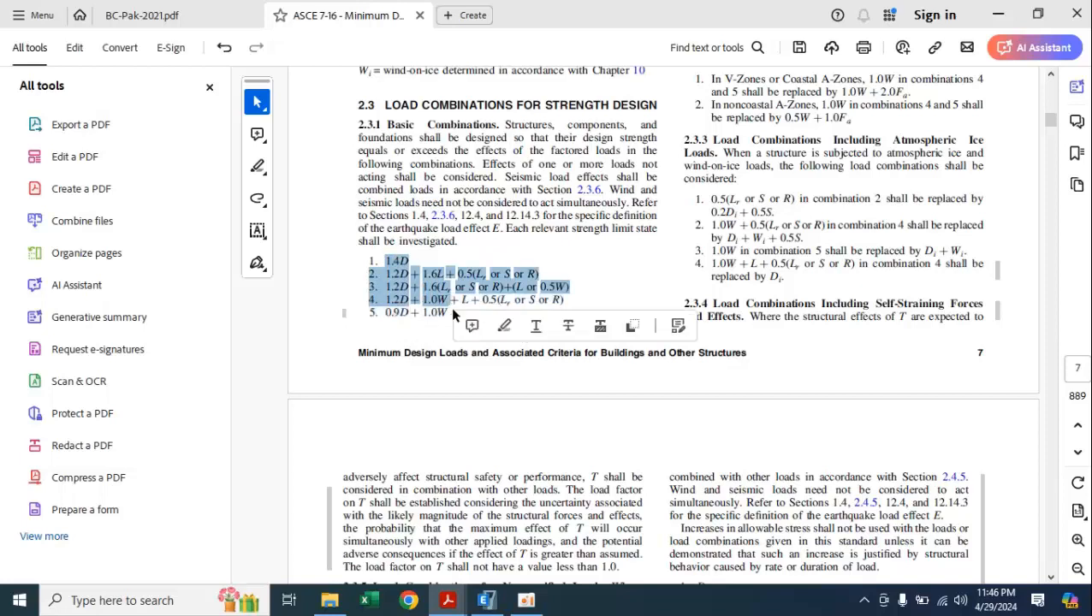
{"action": "left_click", "coordinate": [469, 234]}
{"action": "left_click", "coordinate": [347, 236]}
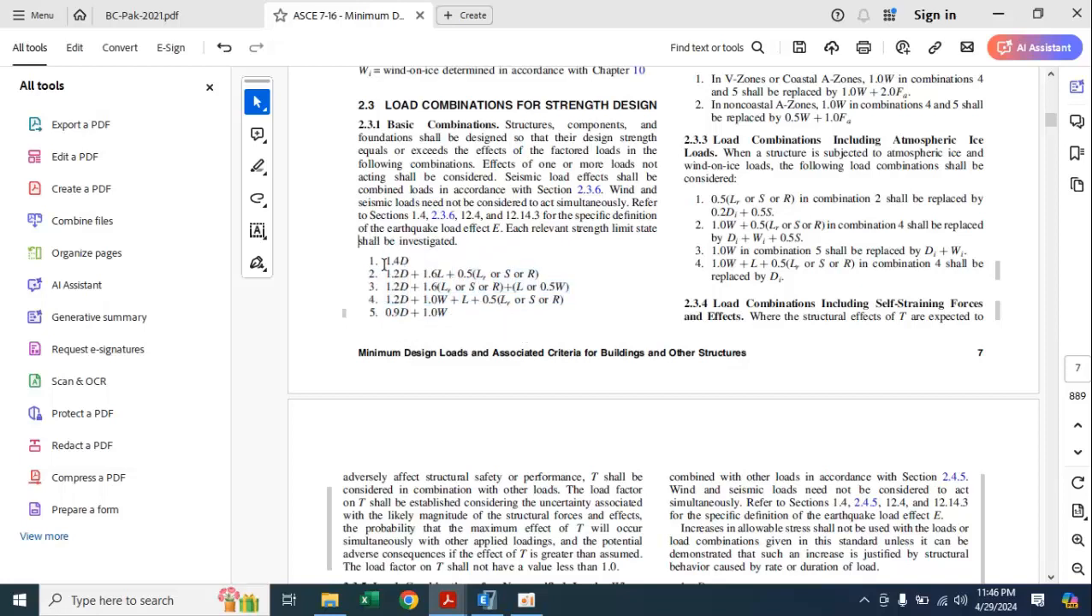
{"action": "left_click", "coordinate": [493, 471]}
Switch to ETABS and name the new load combination 1.4D
{"action": "left_click", "coordinate": [486, 600]}
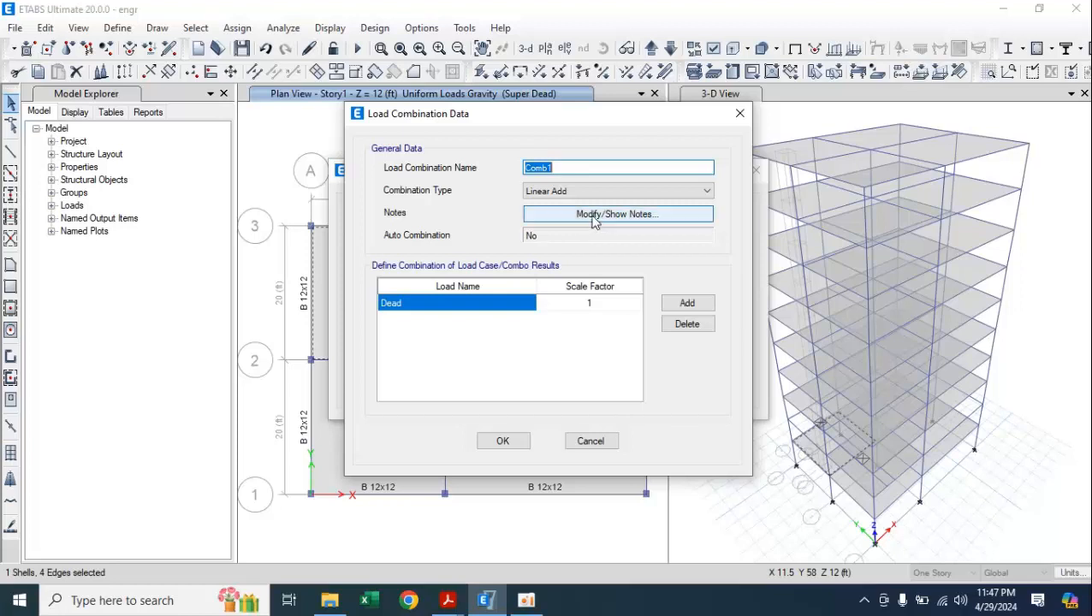
{"action": "left_click", "coordinate": [491, 597]}
{"action": "left_click", "coordinate": [490, 602]}
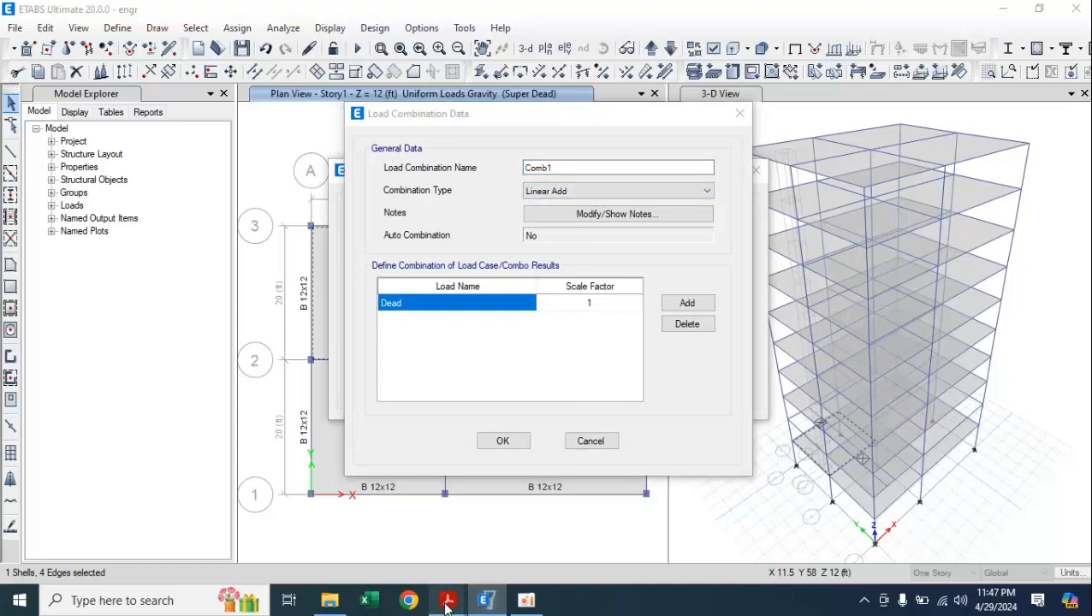
{"action": "mouse_move", "coordinate": [445, 600]}
{"action": "mouse_move", "coordinate": [495, 529]}
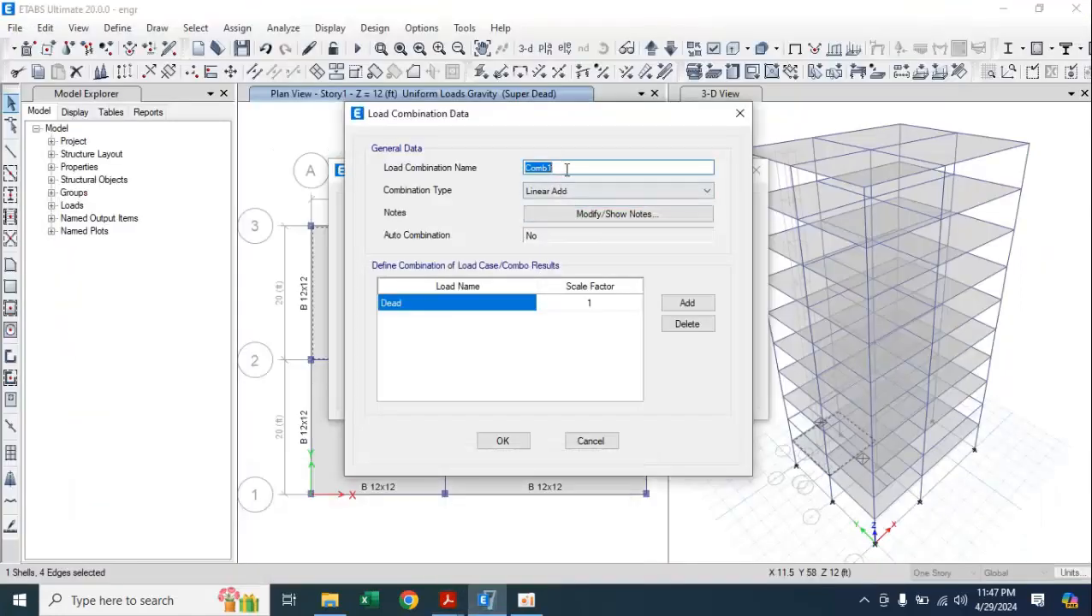
{"action": "type", "text": "1.4D"}
Set the Dead load's scale factor to 1.4, keeping it as the only load, and confirm the combination
{"action": "left_click", "coordinate": [590, 305]}
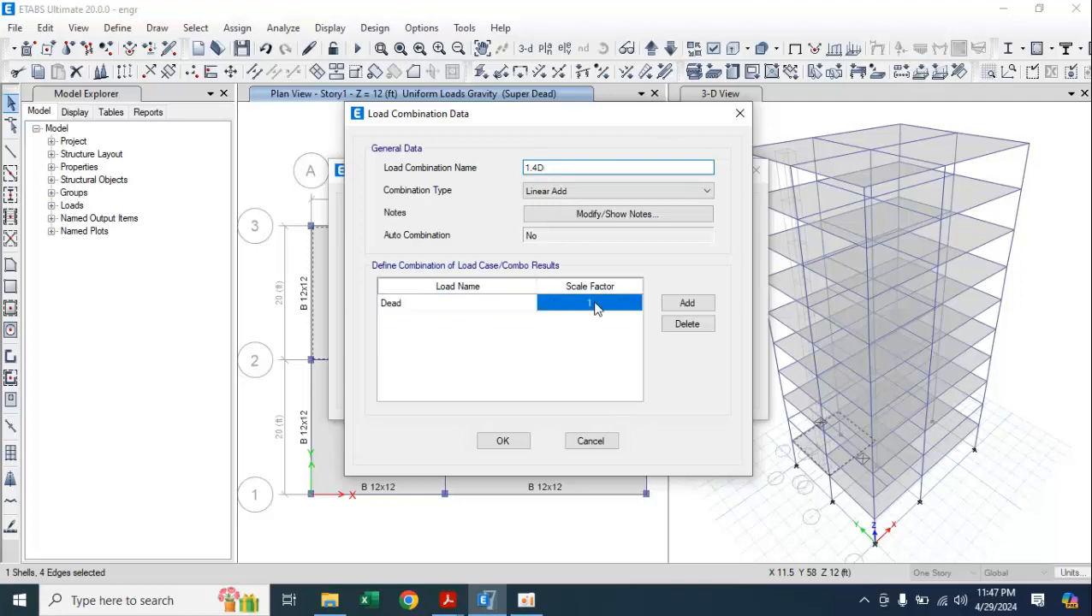
{"action": "left_click", "coordinate": [595, 303]}
{"action": "left_click_drag", "start_coordinate": [596, 303], "coordinate": [585, 302]}
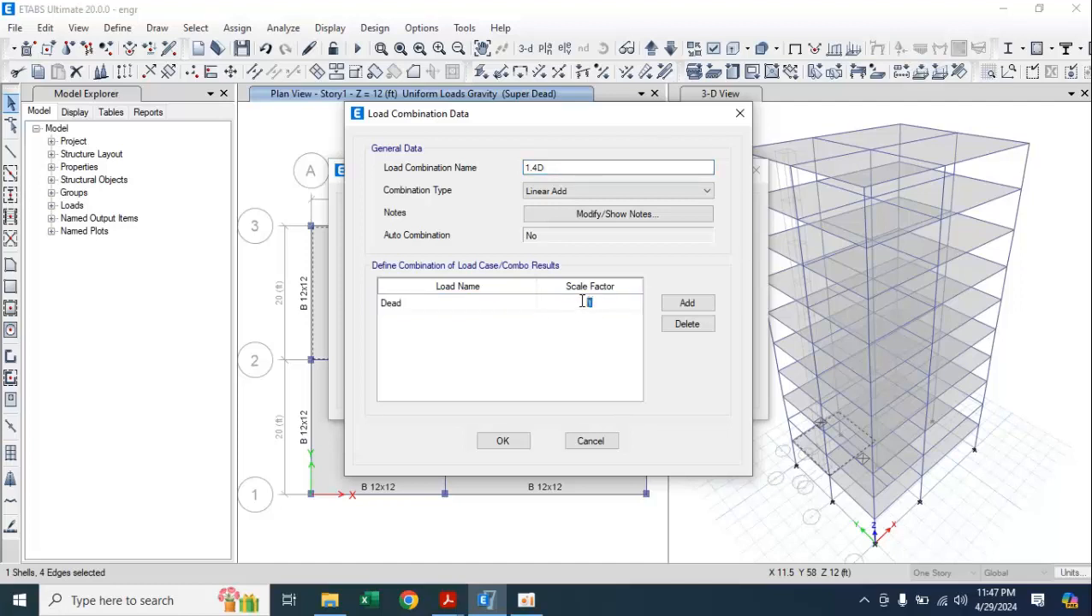
{"action": "type", "text": "1.4"}
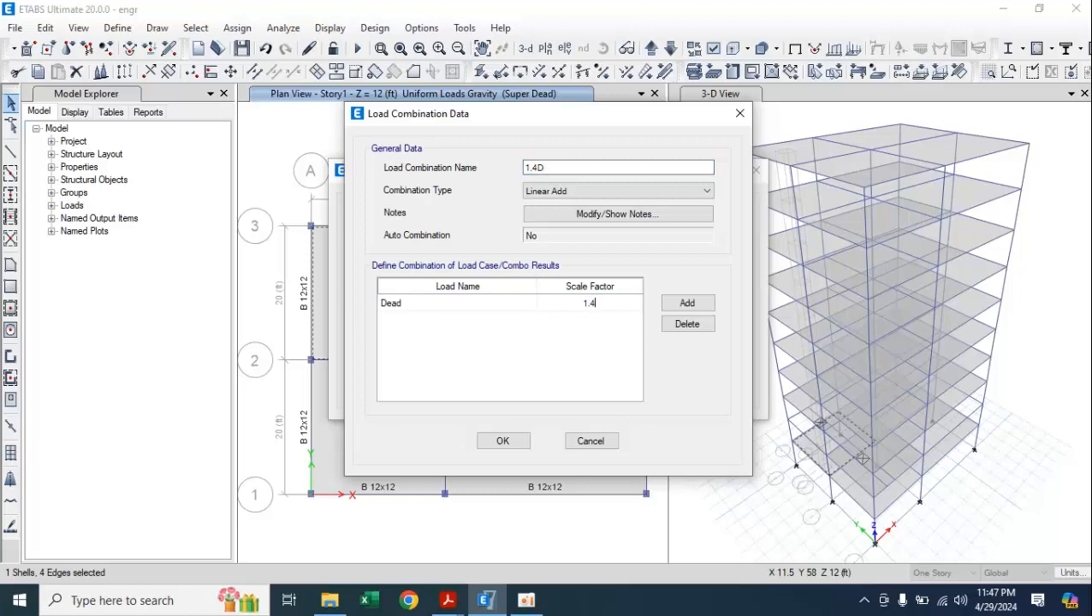
{"action": "left_click", "coordinate": [676, 304]}
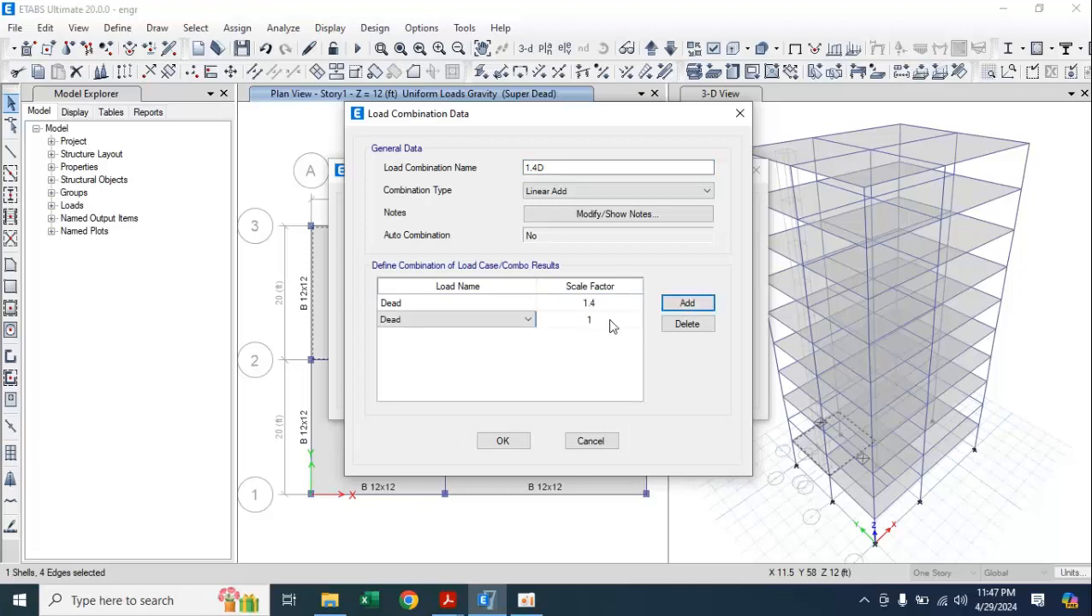
{"action": "left_click", "coordinate": [685, 328]}
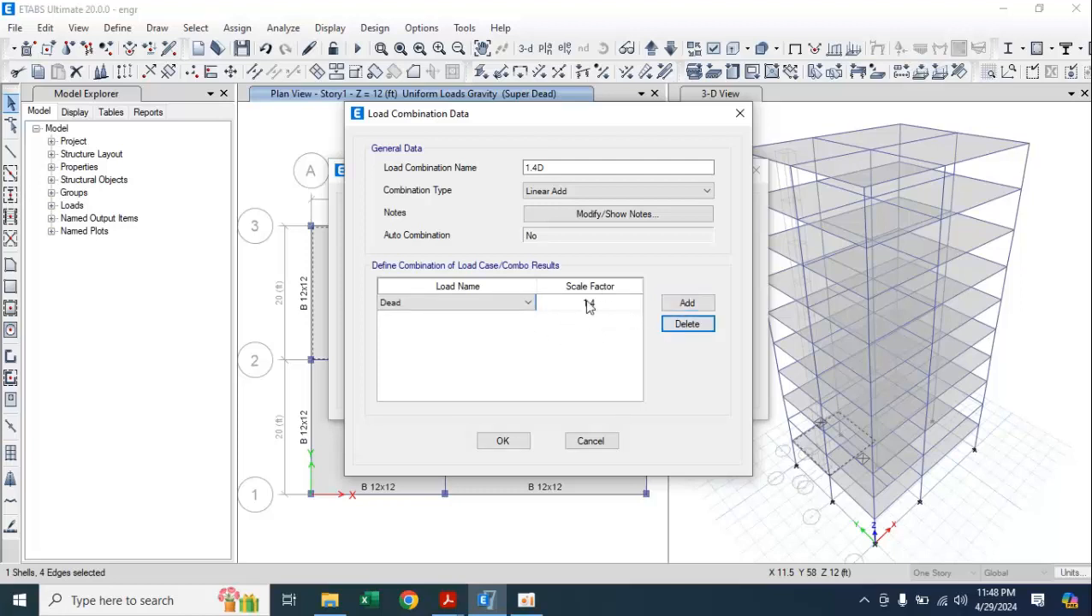
{"action": "left_click", "coordinate": [503, 441]}
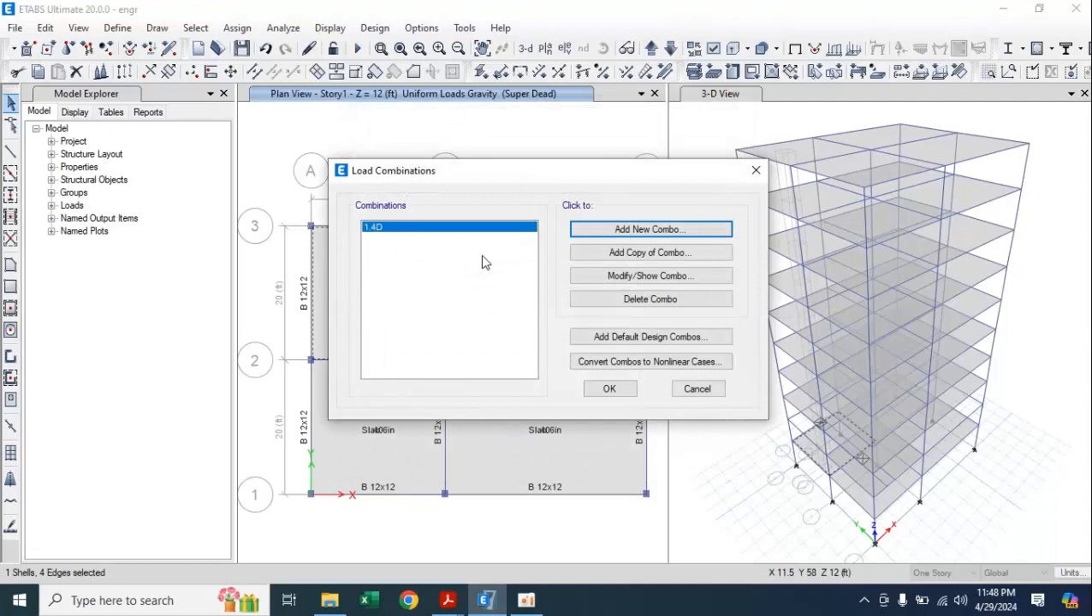
Add a new load combination named 1.2D+1.6L+0.5S, consulting combination 2 in ASCE 7-16 section 2.3.1
{"action": "left_click", "coordinate": [578, 238]}
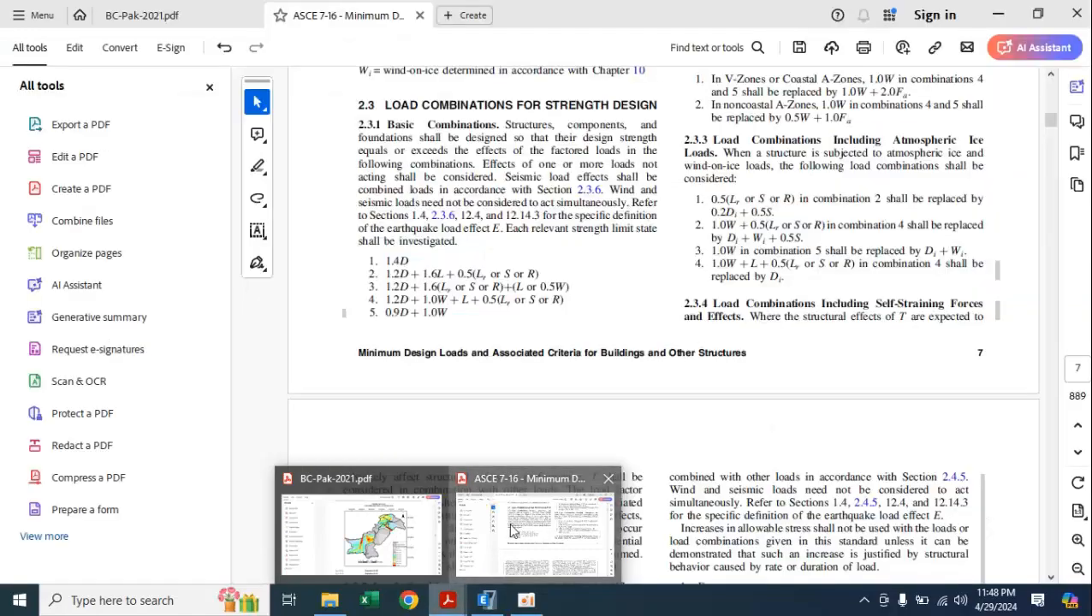
{"action": "left_click", "coordinate": [516, 532]}
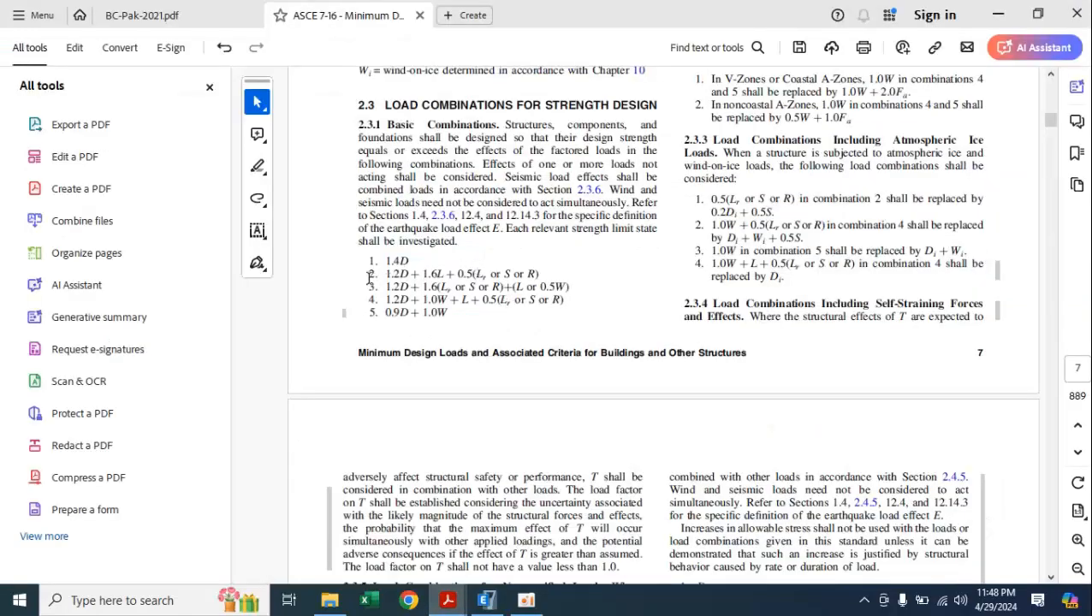
{"action": "scroll", "coordinate": [334, 259], "scroll_direction": "up", "scroll_amount": 2}
{"action": "scroll", "coordinate": [333, 259], "scroll_direction": "up", "scroll_amount": 3}
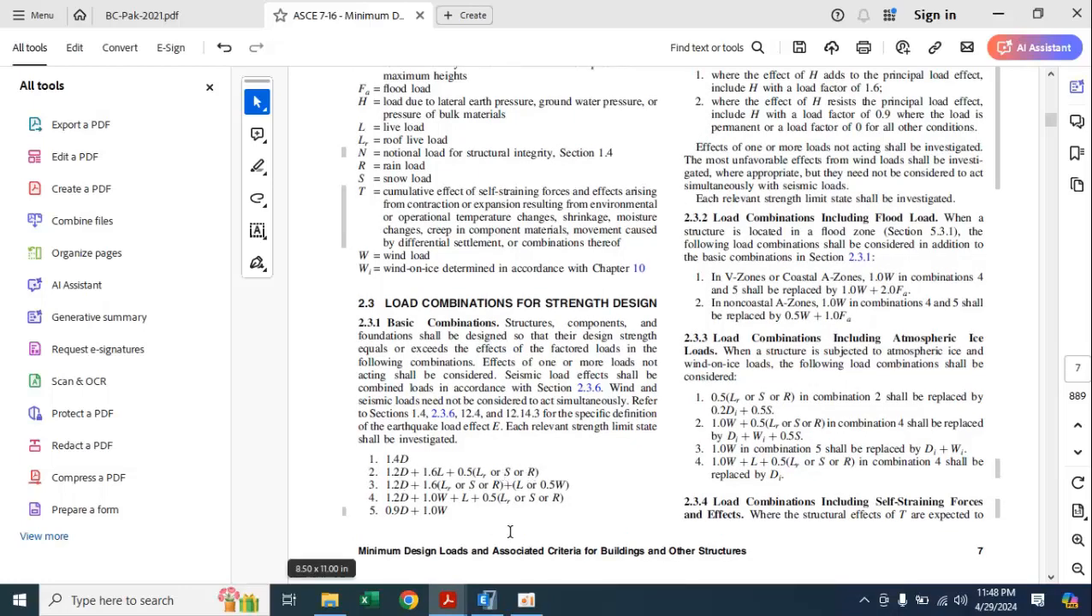
{"action": "left_click", "coordinate": [491, 600]}
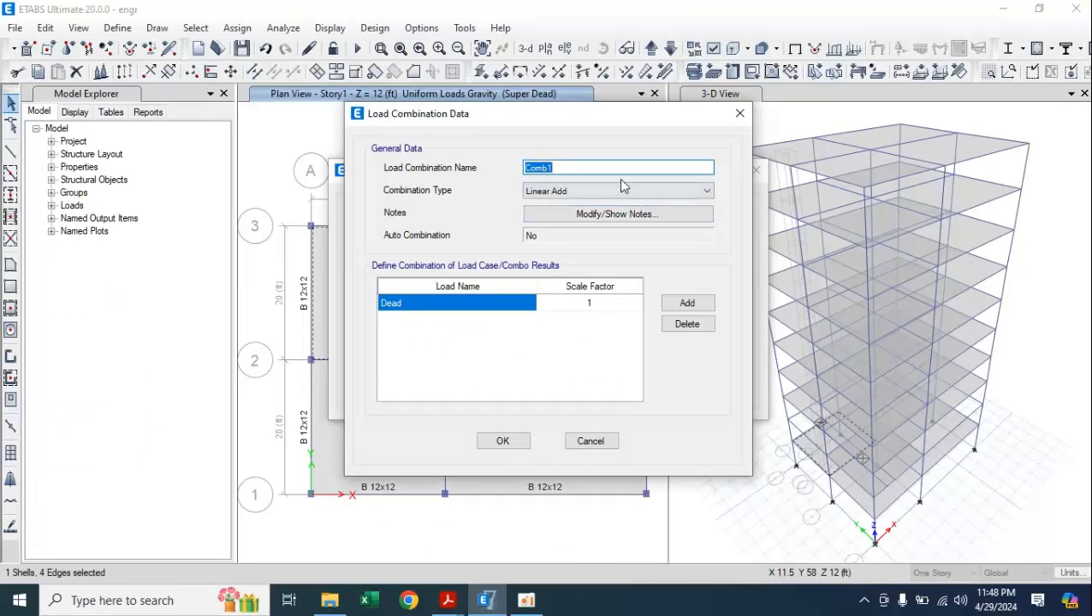
{"action": "type", "text": "1.2D+1.6L+"}
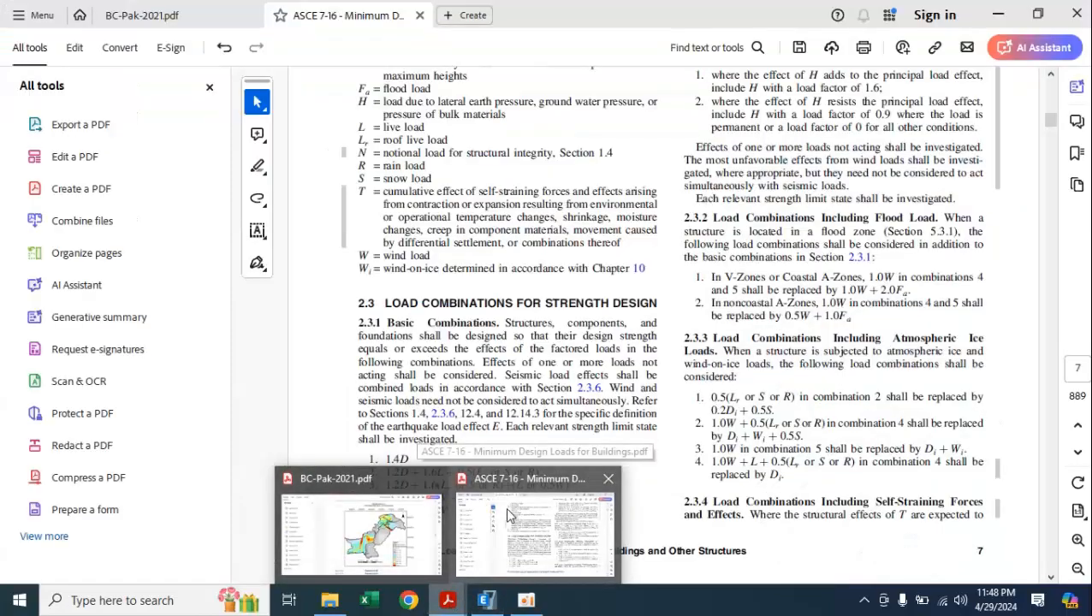
{"action": "left_click", "coordinate": [510, 514]}
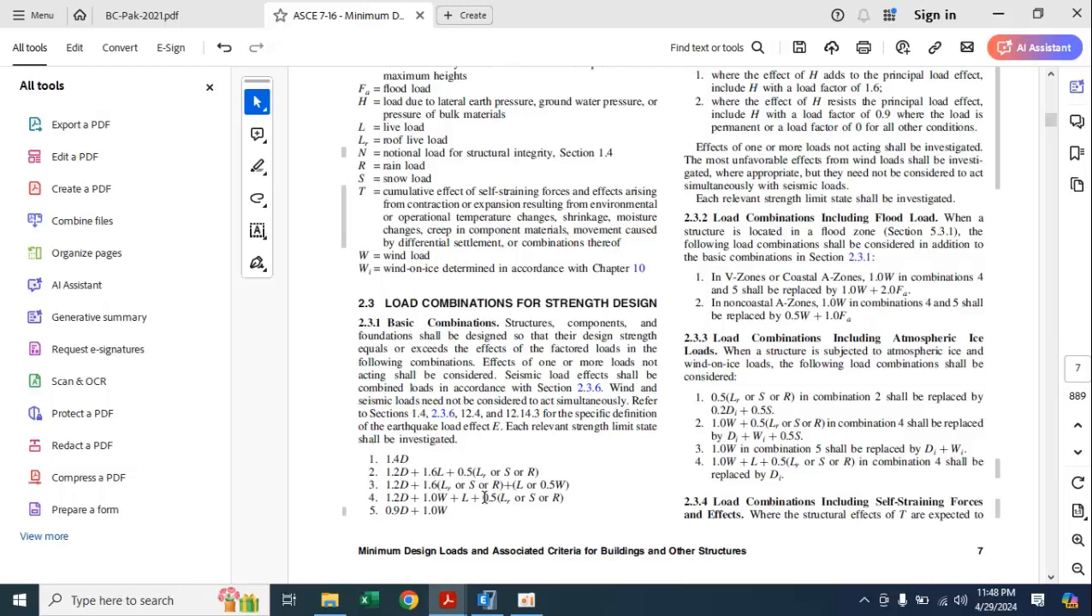
{"action": "left_click", "coordinate": [485, 600]}
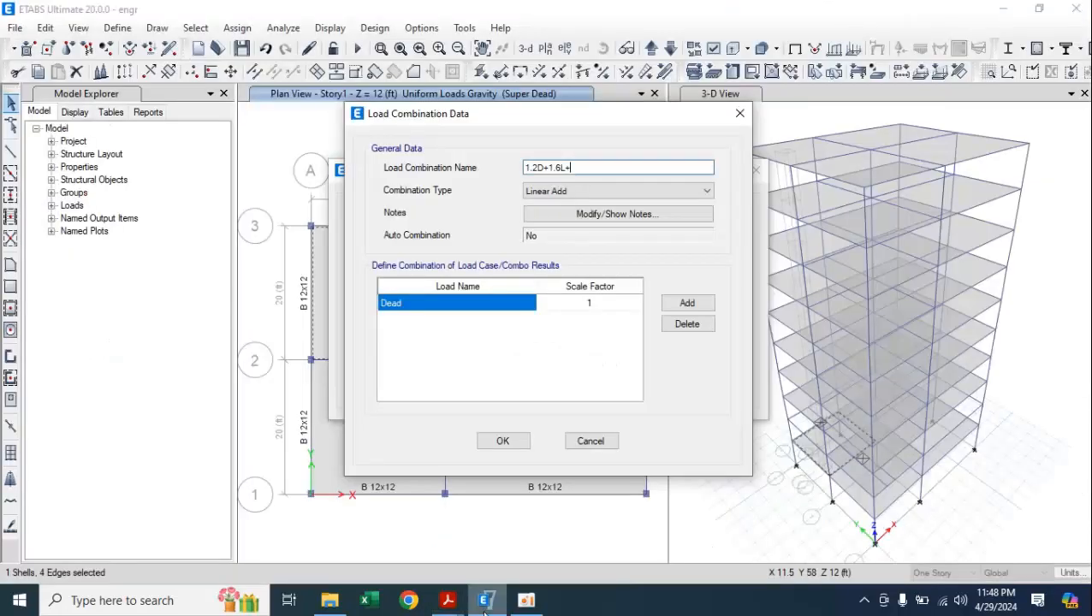
{"action": "type", "text": "0.5"}
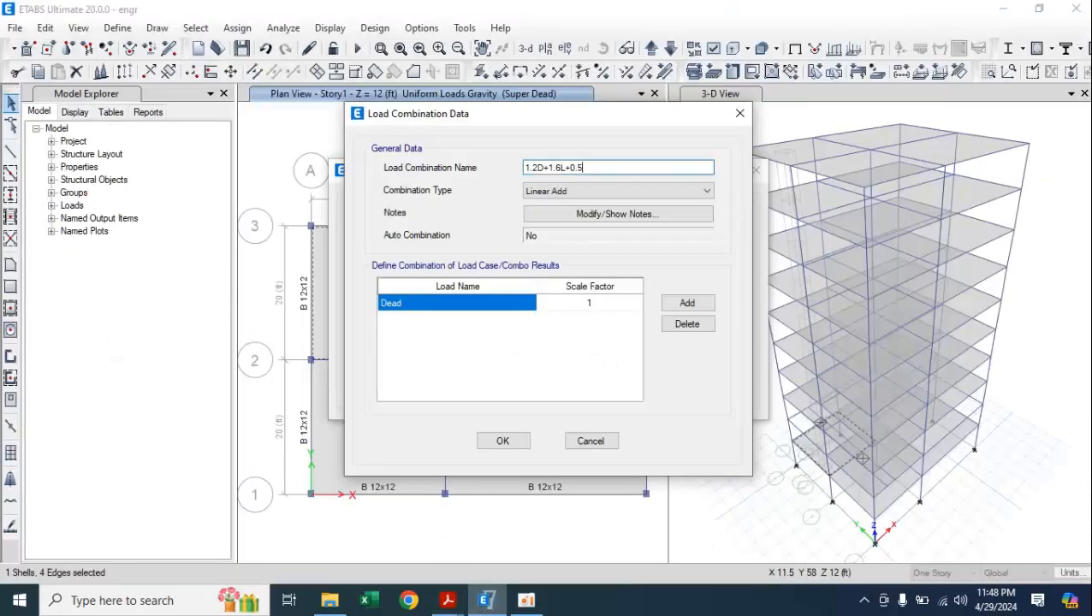
{"action": "type", "text": "S"}
{"action": "left_click", "coordinate": [680, 308]}
{"action": "left_click", "coordinate": [680, 309]}
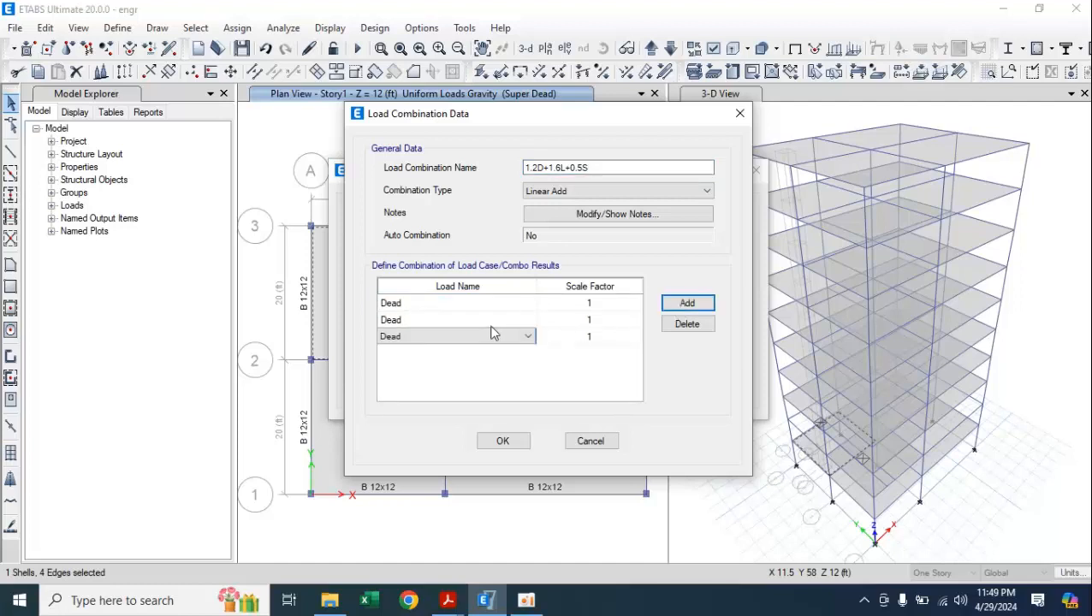
{"action": "left_click", "coordinate": [601, 304]}
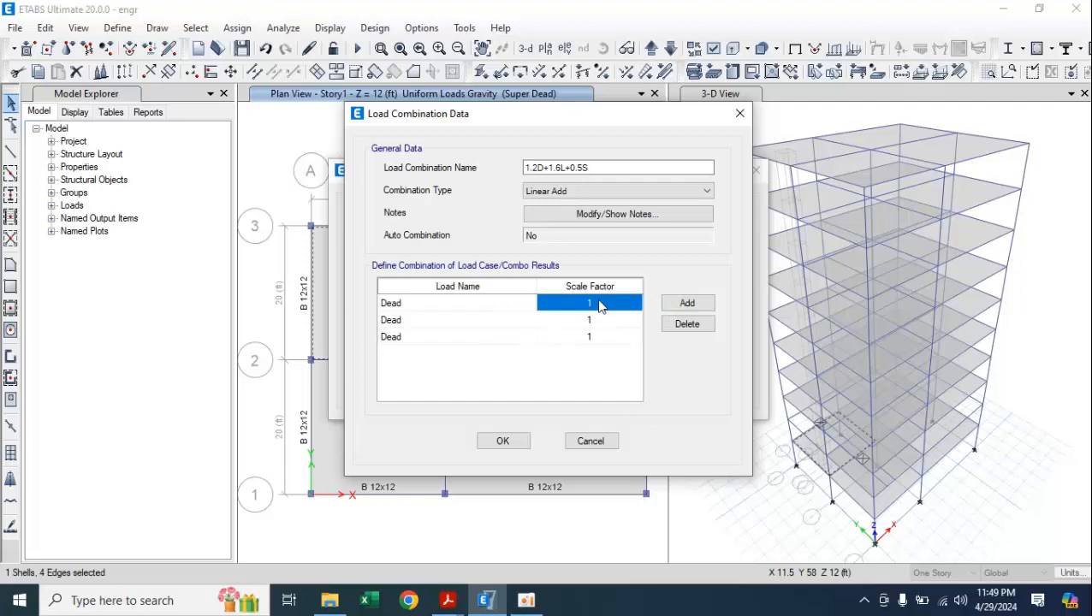
{"action": "left_click", "coordinate": [600, 304]}
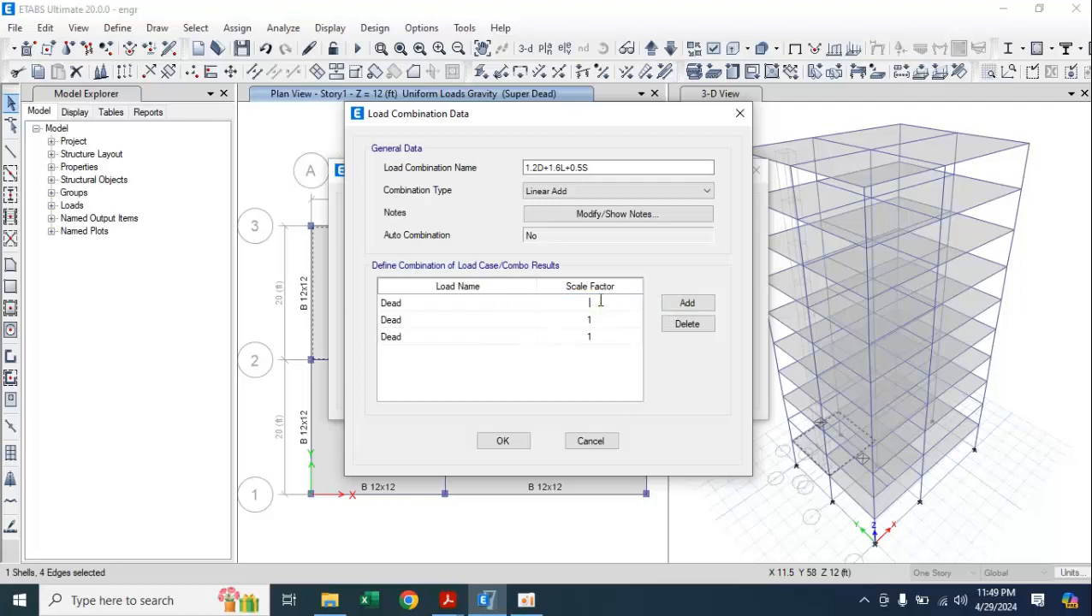
{"action": "type", "text": ".2"}
{"action": "left_click", "coordinate": [527, 318]}
{"action": "left_click", "coordinate": [527, 319]}
{"action": "left_click", "coordinate": [527, 319]}
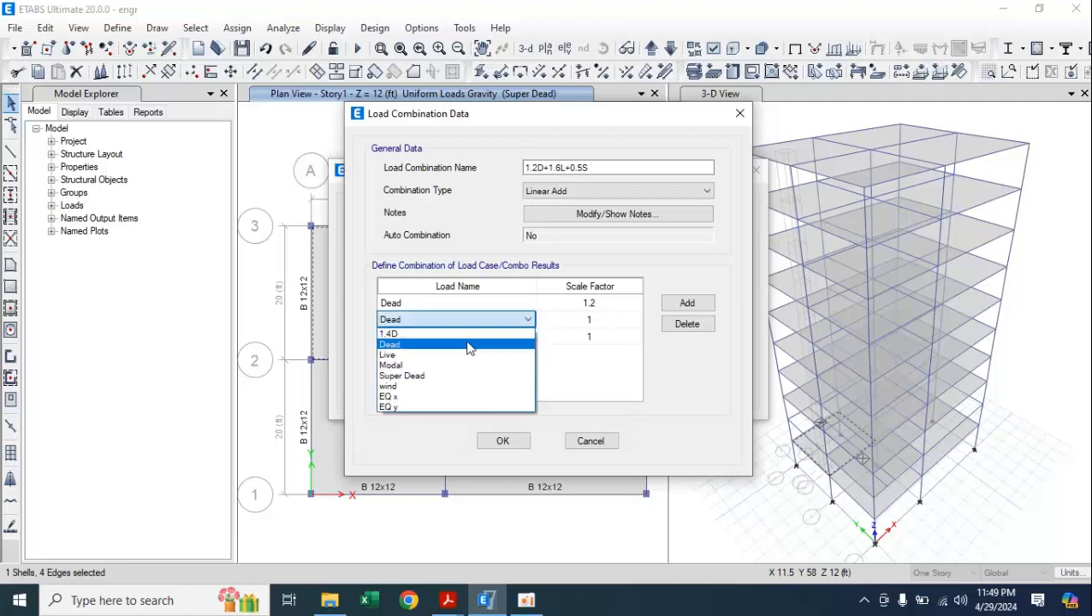
{"action": "left_click", "coordinate": [424, 355]}
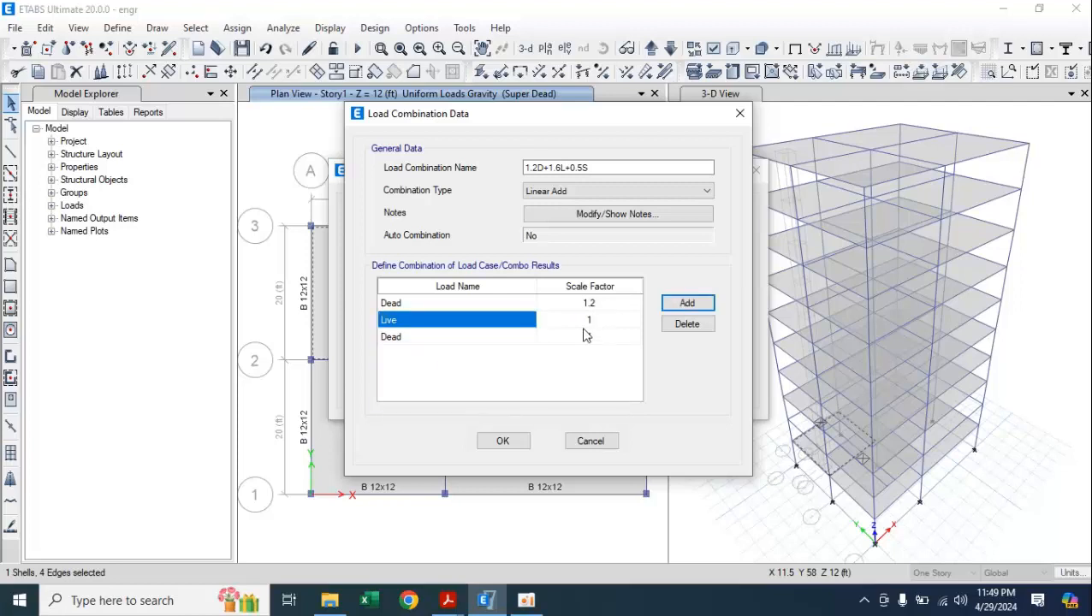
{"action": "left_click", "coordinate": [513, 339]}
{"action": "left_click", "coordinate": [513, 339]}
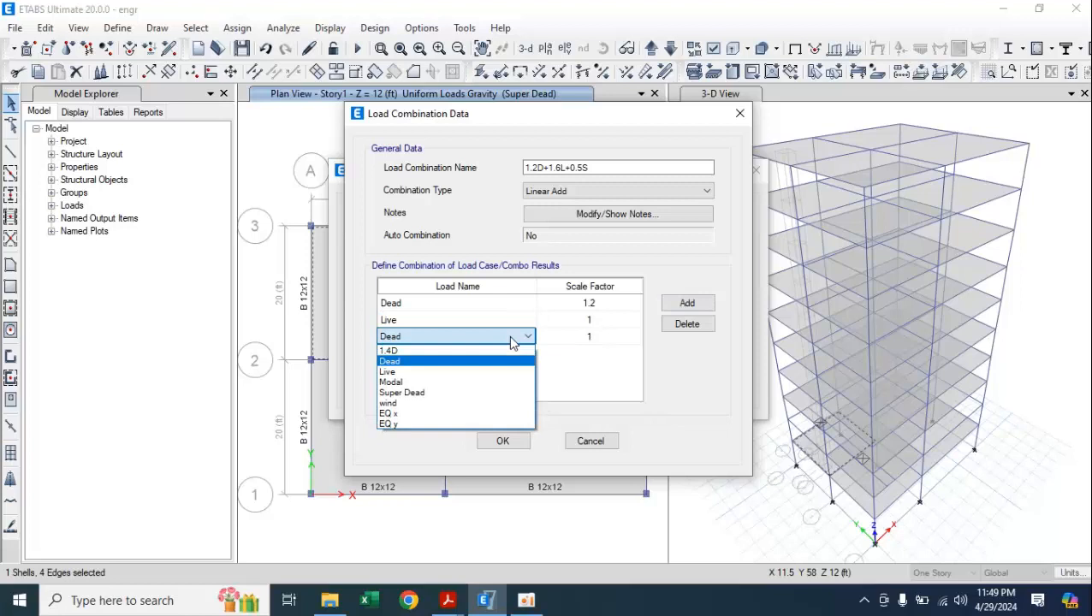
{"action": "left_click", "coordinate": [512, 340]}
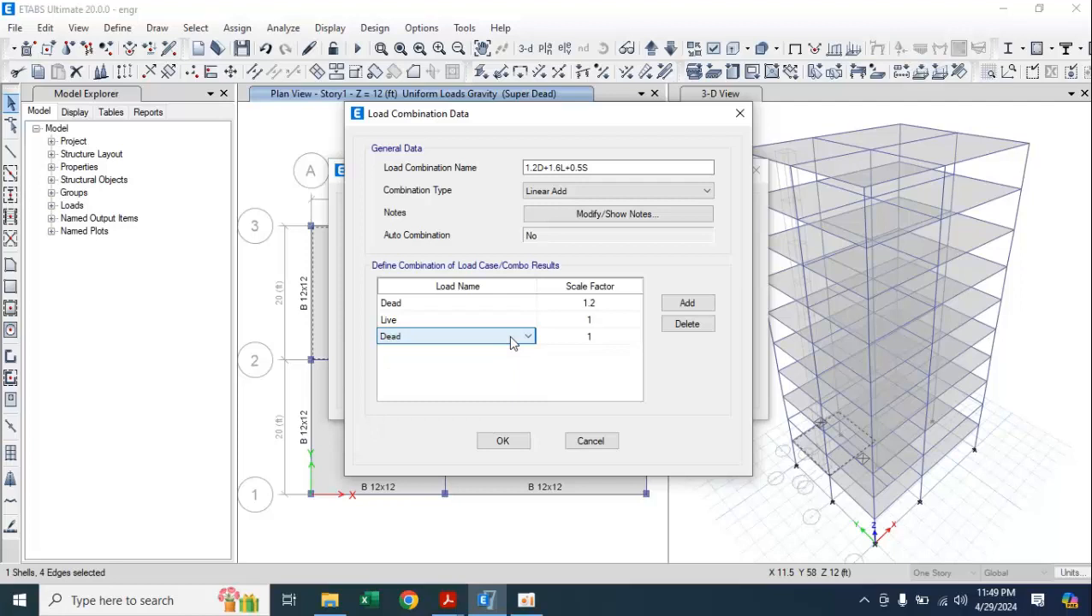
{"action": "left_click", "coordinate": [511, 341]}
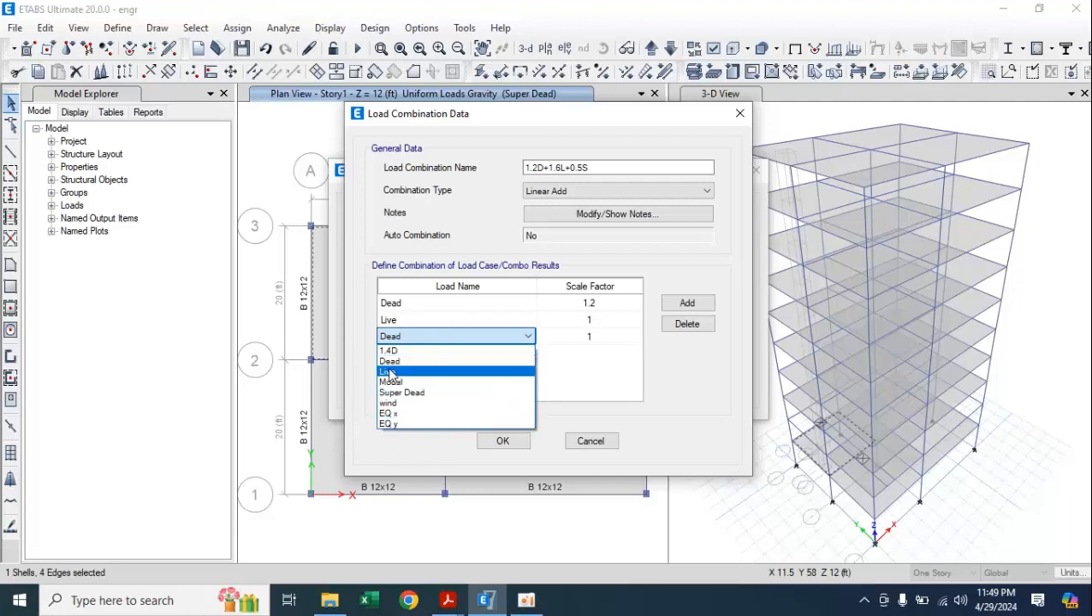
{"action": "left_click", "coordinate": [523, 322]}
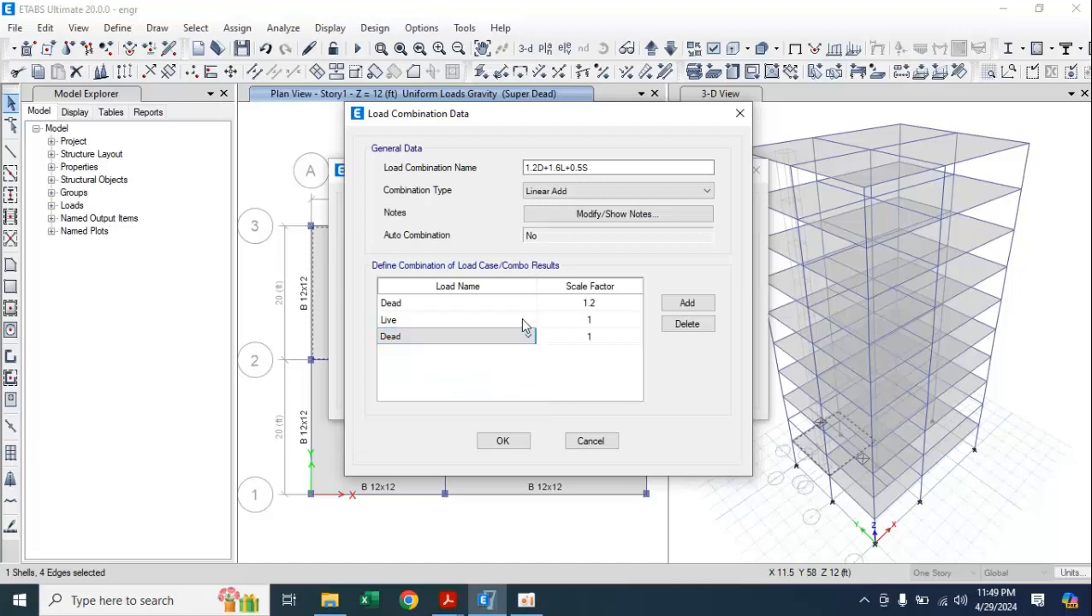
{"action": "left_click", "coordinate": [584, 447]}
Accept the current load combinations, and add a new load pattern named Snow of type Snow
{"action": "left_click", "coordinate": [612, 392]}
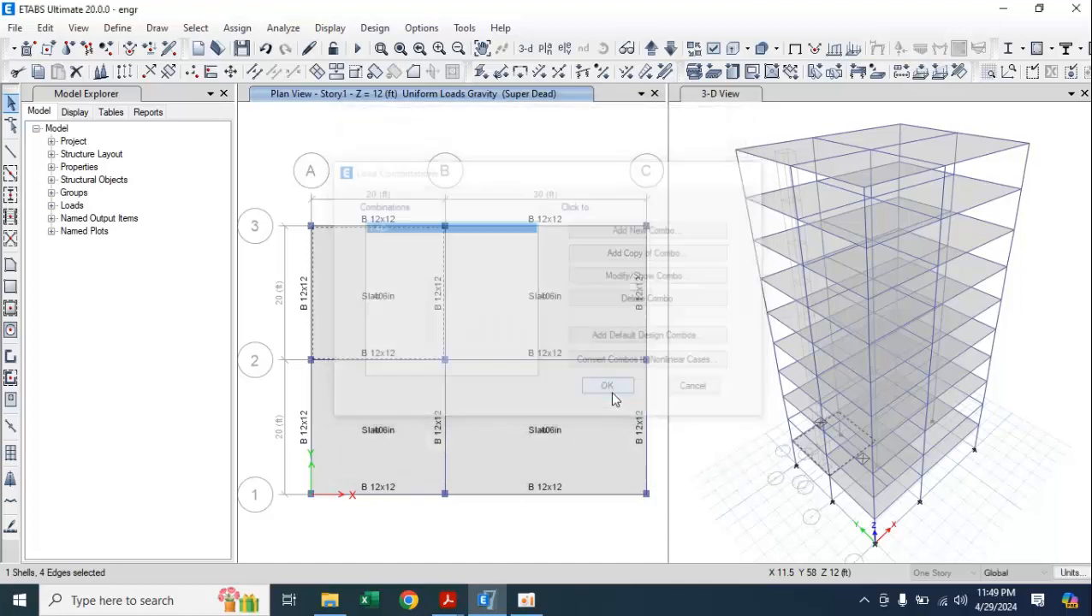
{"action": "left_click", "coordinate": [119, 28]}
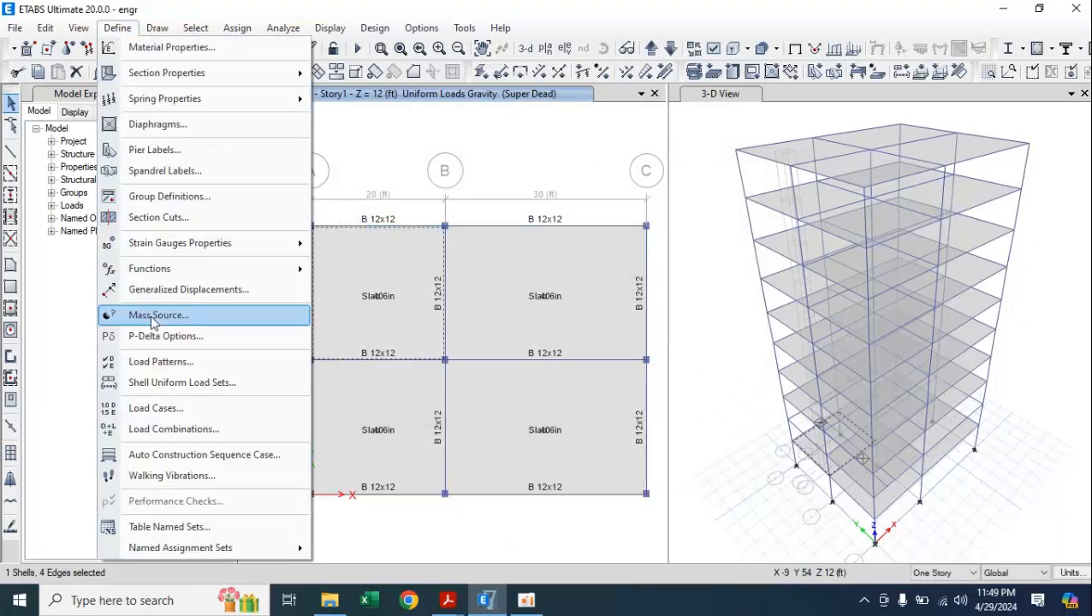
{"action": "left_click", "coordinate": [157, 362]}
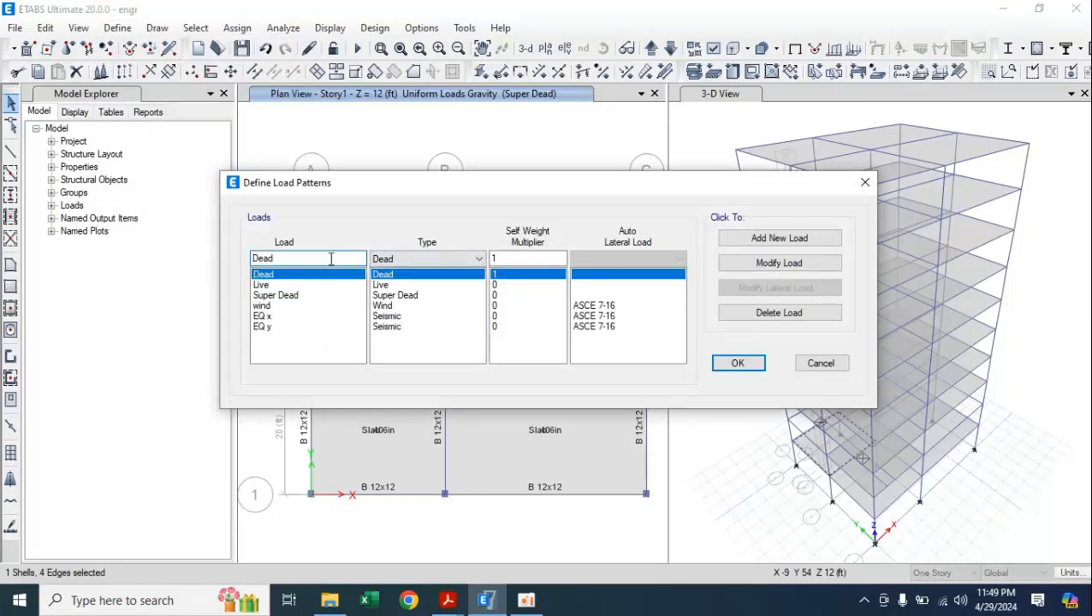
{"action": "left_click_drag", "start_coordinate": [332, 258], "coordinate": [234, 253]}
{"action": "type", "text": "Snow"}
{"action": "left_click", "coordinate": [432, 258]}
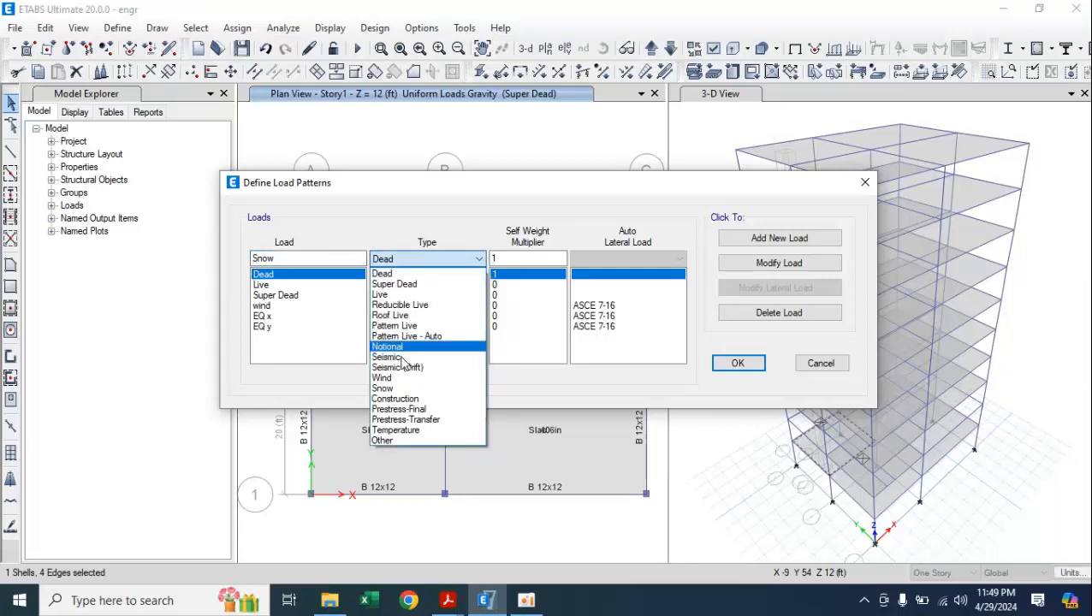
{"action": "left_click", "coordinate": [393, 388]}
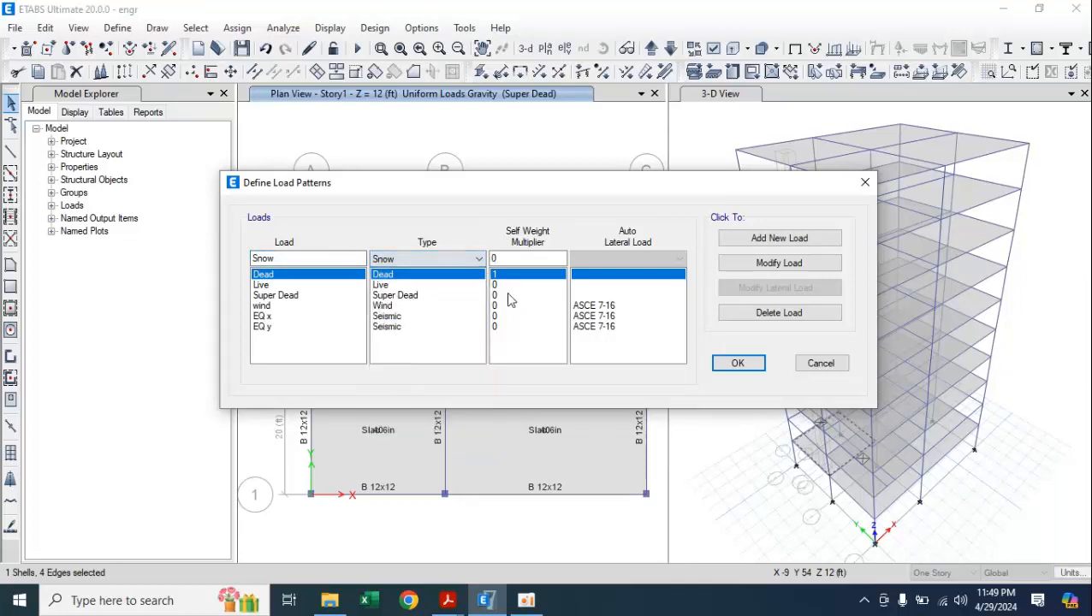
{"action": "left_click", "coordinate": [769, 238]}
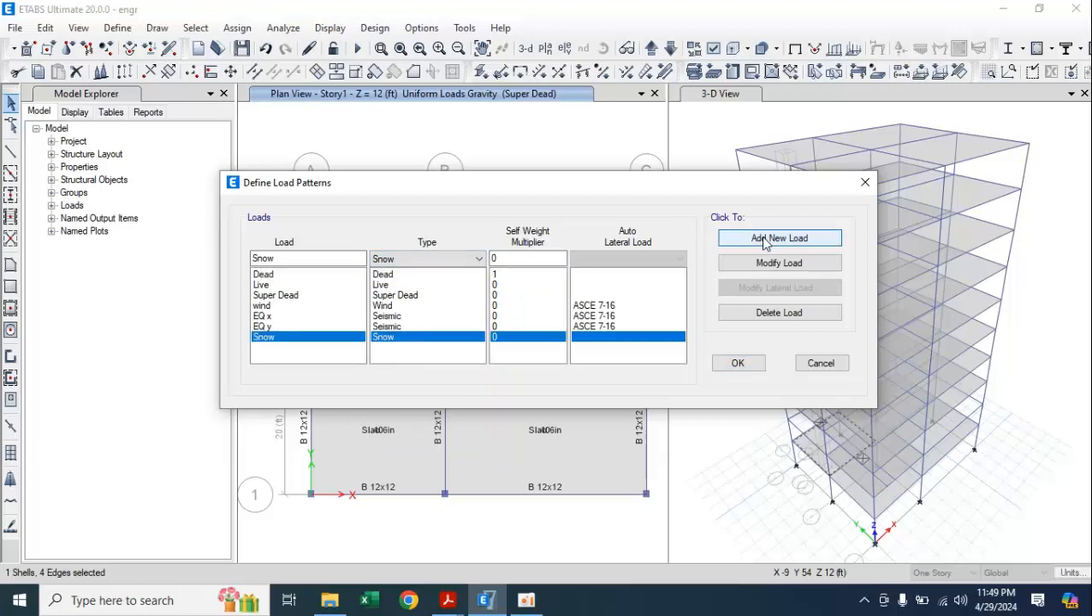
{"action": "left_click", "coordinate": [735, 363]}
Add a new load combination named 1.2D+1.6L+0.5S
{"action": "left_click", "coordinate": [131, 32]}
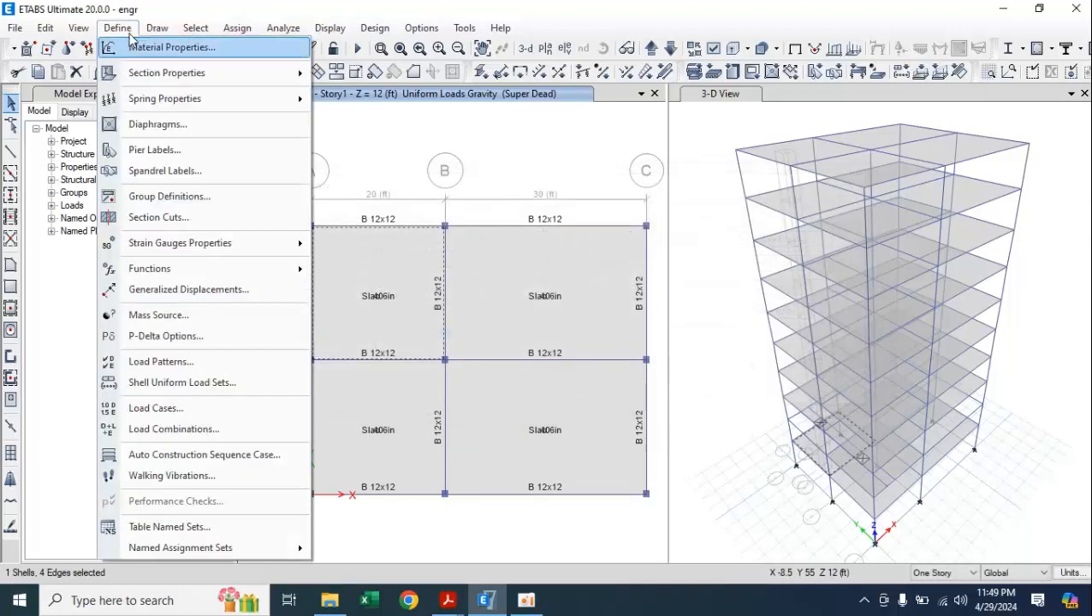
{"action": "left_click", "coordinate": [155, 429]}
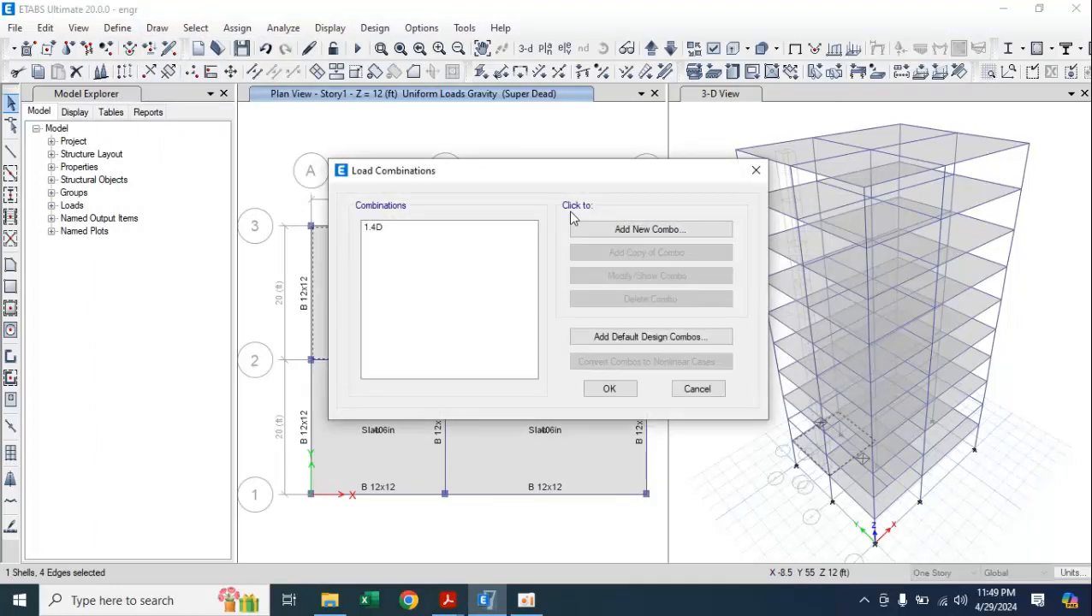
{"action": "left_click", "coordinate": [609, 230]}
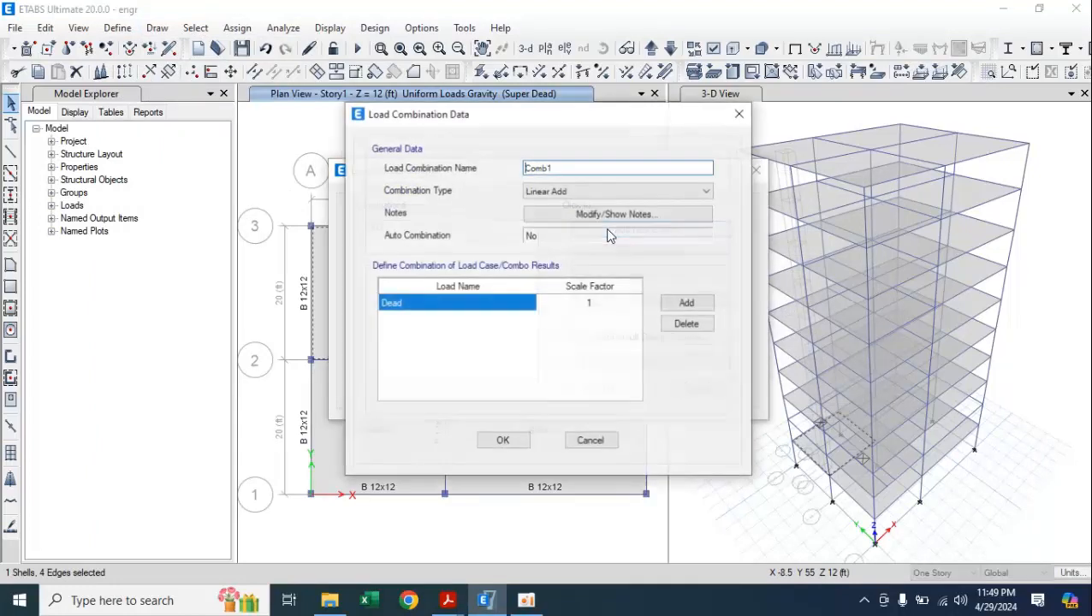
{"action": "double_click", "coordinate": [585, 165]}
{"action": "type", "text": "1"}
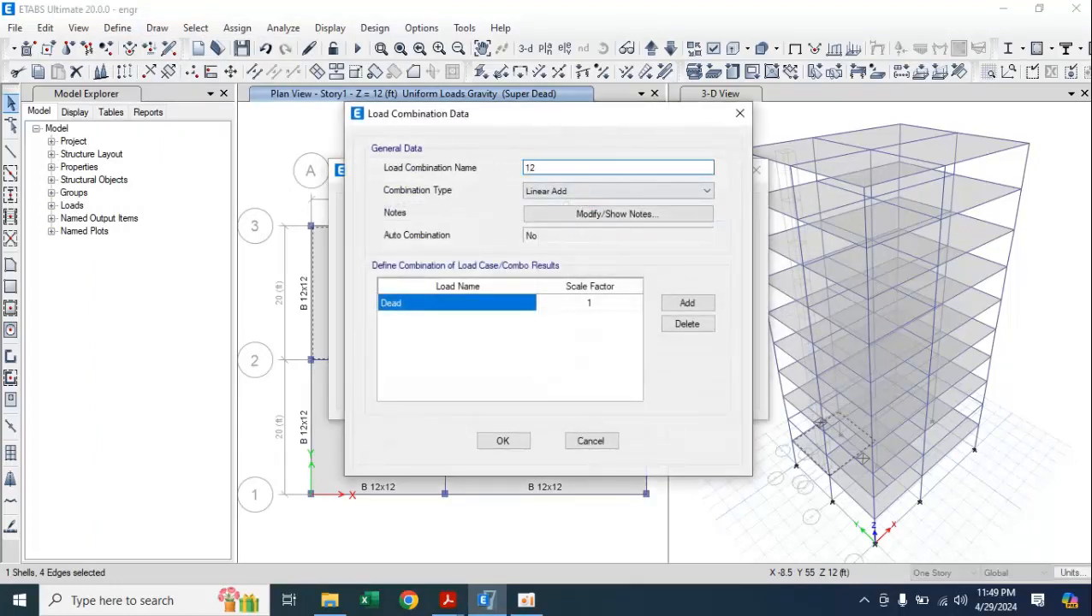
{"action": "type", "text": ".2D+1.6L+0.5S"}
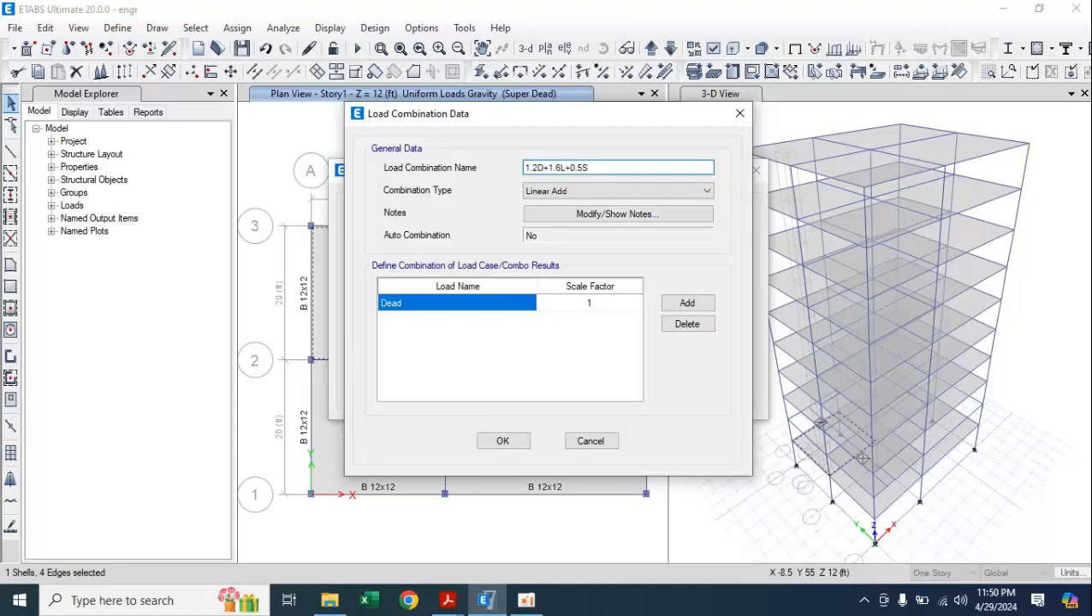
Add two more load rows to the combination, and set the first Dead load's scale factor to 1.2
{"action": "left_click", "coordinate": [688, 303]}
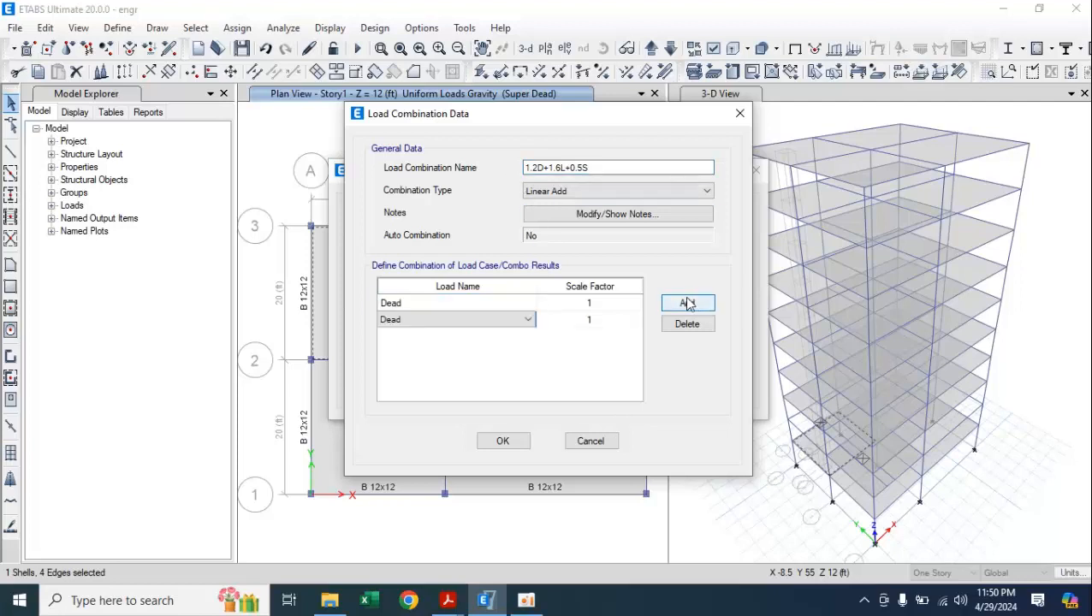
{"action": "left_click", "coordinate": [688, 303]}
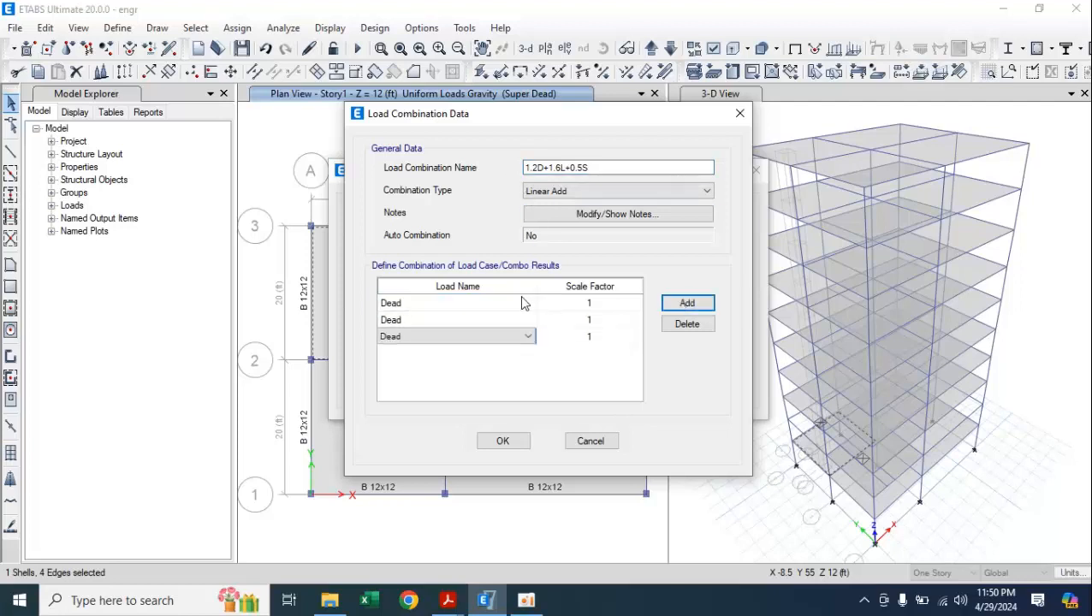
{"action": "left_click", "coordinate": [593, 306]}
{"action": "left_click", "coordinate": [595, 308]}
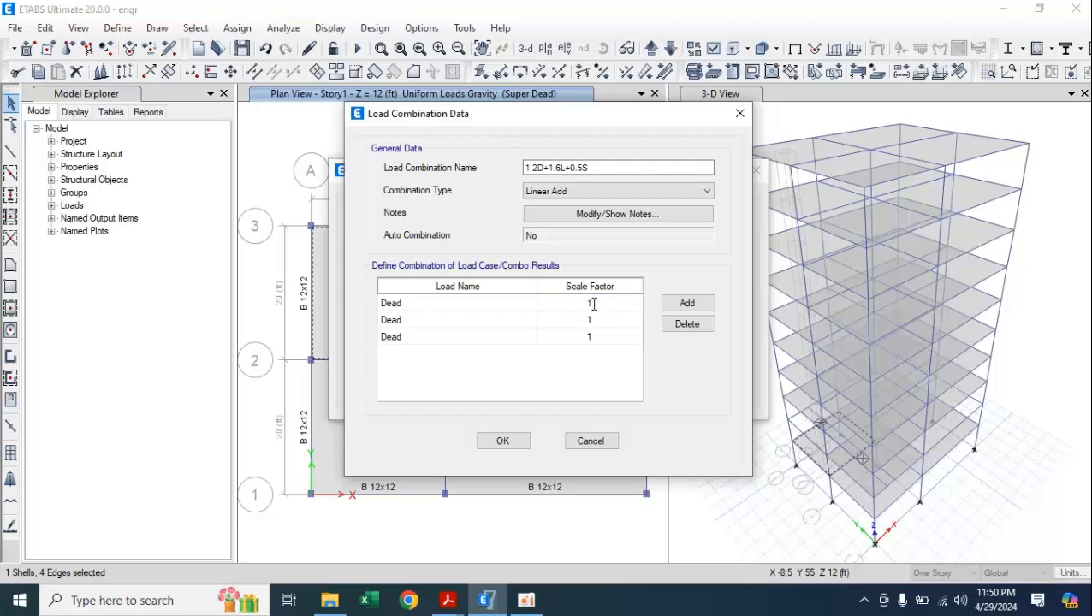
{"action": "type", "text": ".2"}
Change the second load to Live with a scale factor of 1.6
{"action": "left_click", "coordinate": [480, 325]}
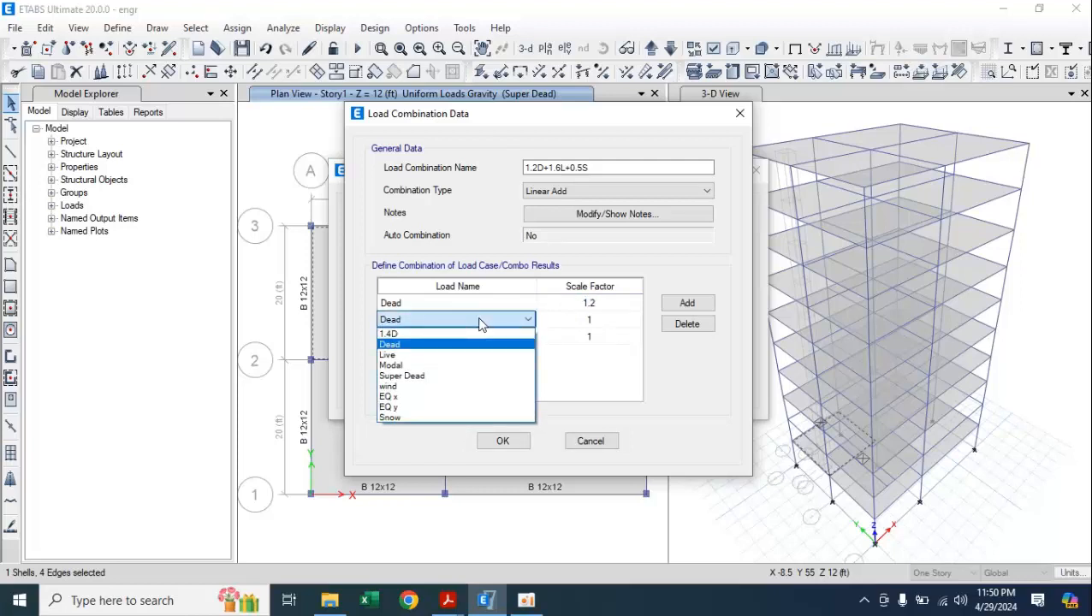
{"action": "left_click", "coordinate": [436, 354]}
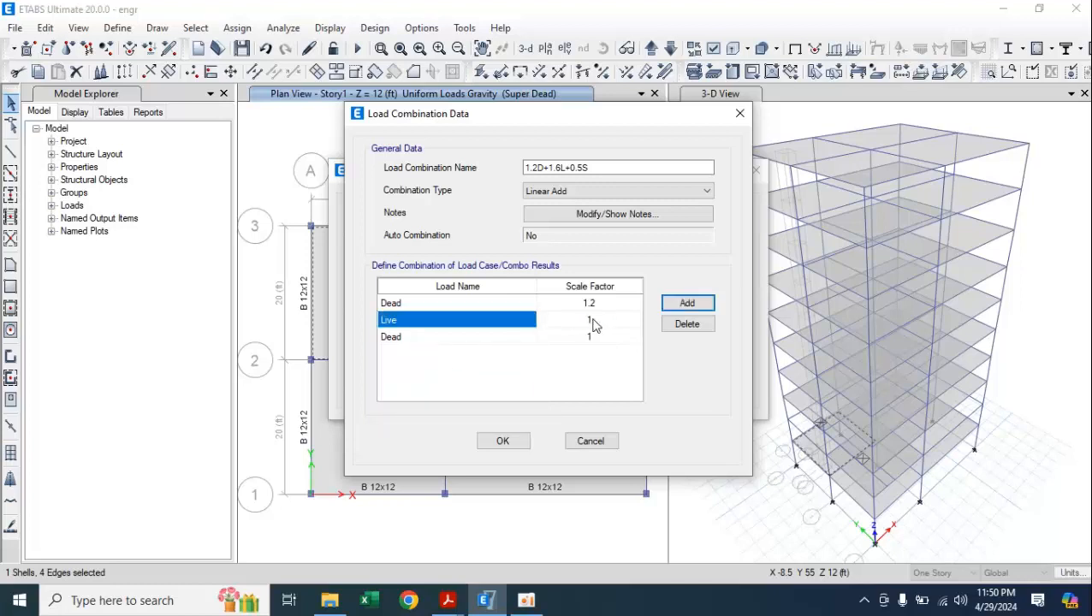
{"action": "left_click", "coordinate": [594, 323]}
{"action": "left_click", "coordinate": [589, 320]}
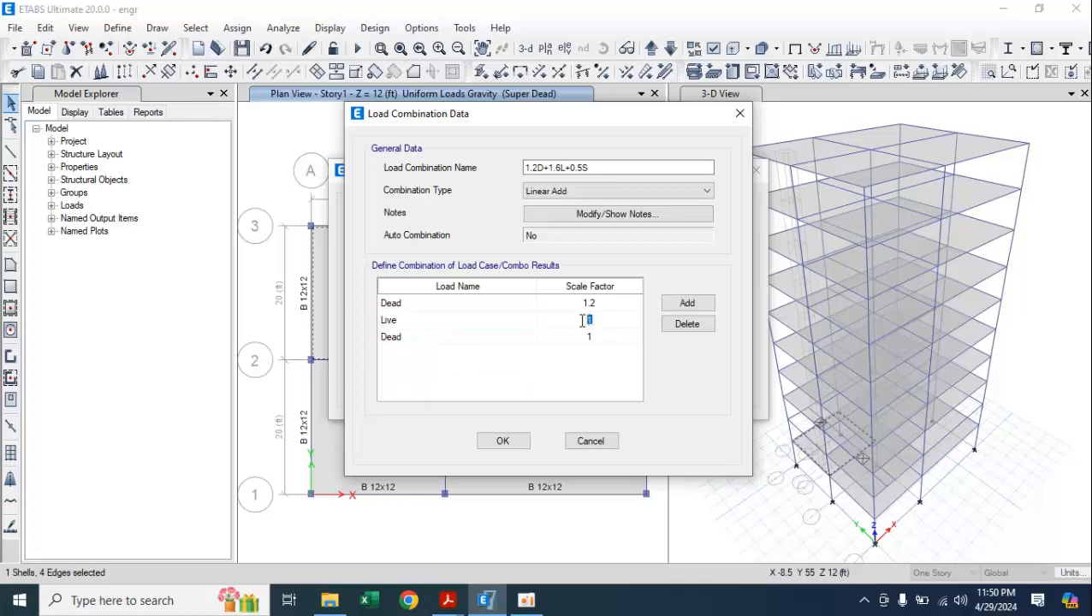
{"action": "type", "text": "1.6"}
Change the third load to Snow with a scale factor of 0.5, and confirm the combination
{"action": "left_click", "coordinate": [516, 339]}
{"action": "left_click", "coordinate": [522, 338]}
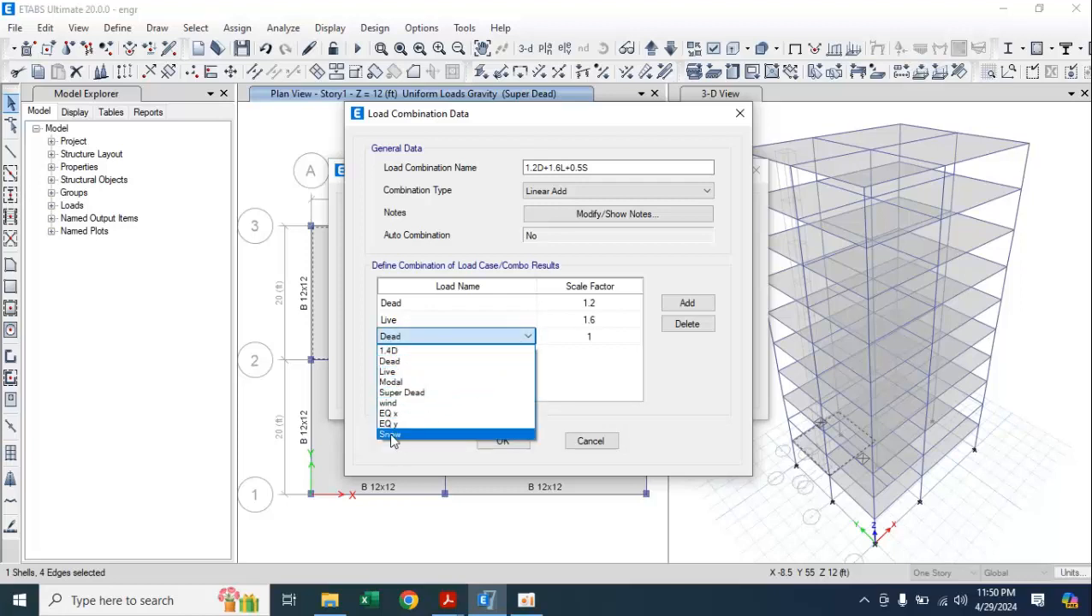
{"action": "left_click", "coordinate": [389, 434]}
{"action": "left_click", "coordinate": [597, 340]}
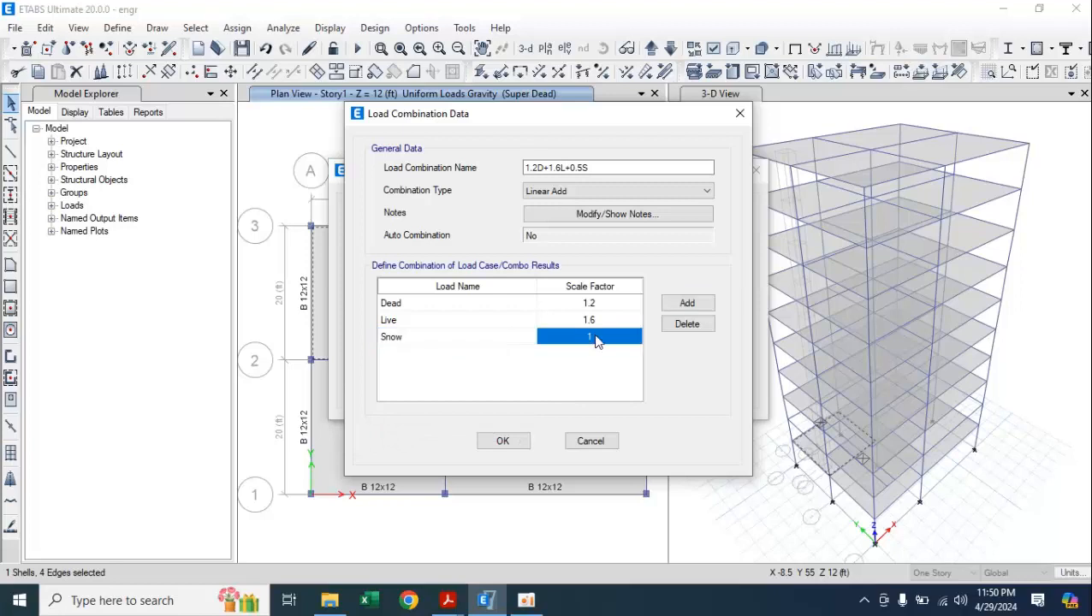
{"action": "left_click", "coordinate": [595, 339]}
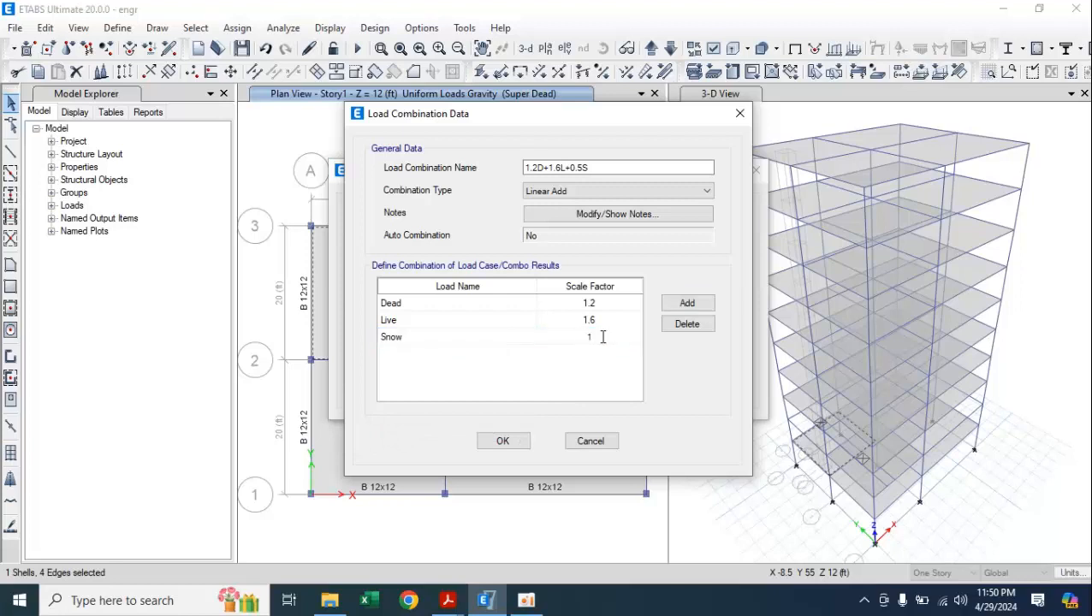
{"action": "left_click_drag", "start_coordinate": [597, 336], "coordinate": [572, 336]}
{"action": "type", "text": "0.5"}
{"action": "left_click", "coordinate": [500, 440]}
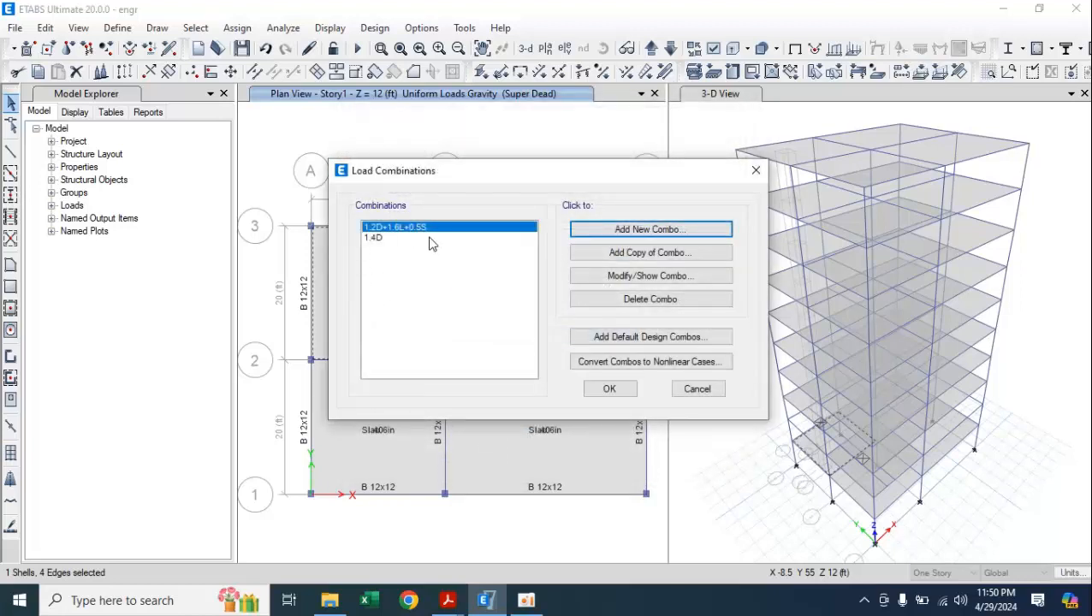
Consult the basic combinations in ASCE 7-16 section 2.3.1, and return to ETABS to add the default design combinations for Concrete Frame Design
{"action": "mouse_move", "coordinate": [446, 599]}
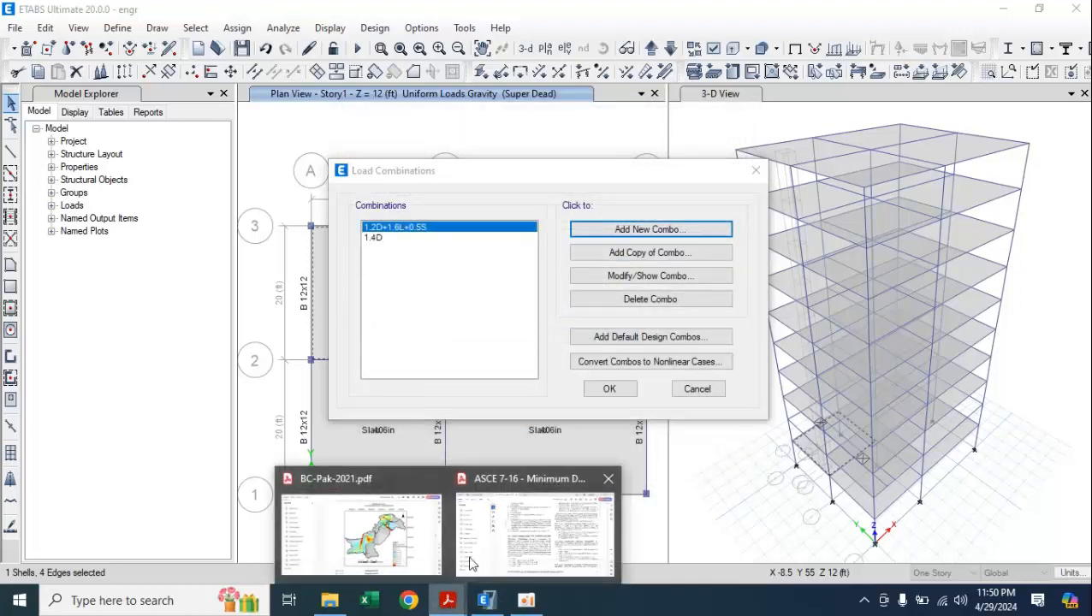
{"action": "left_click", "coordinate": [483, 525]}
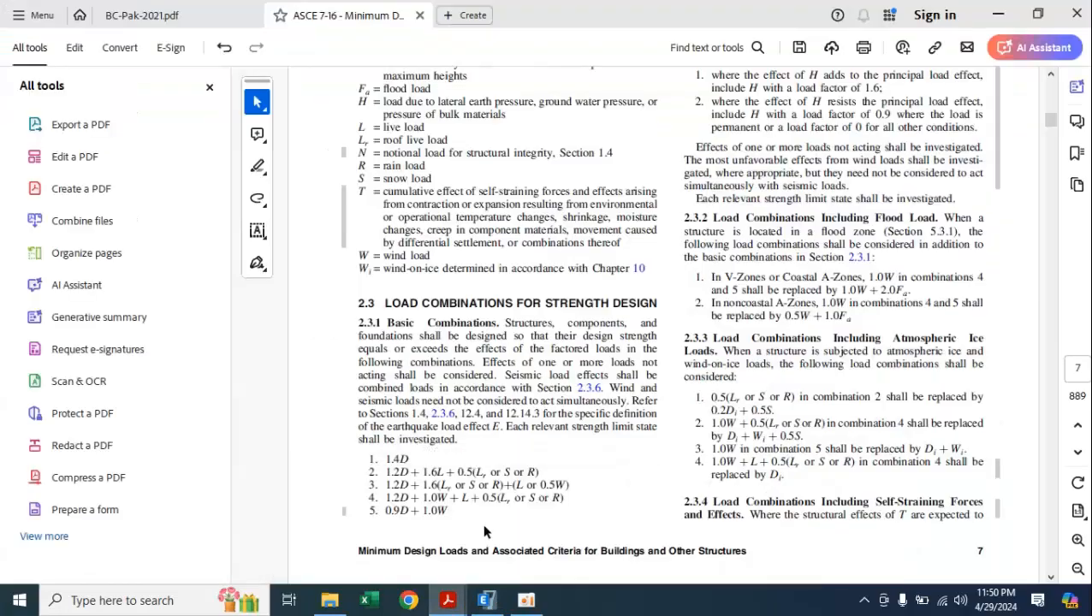
{"action": "left_click", "coordinate": [490, 604]}
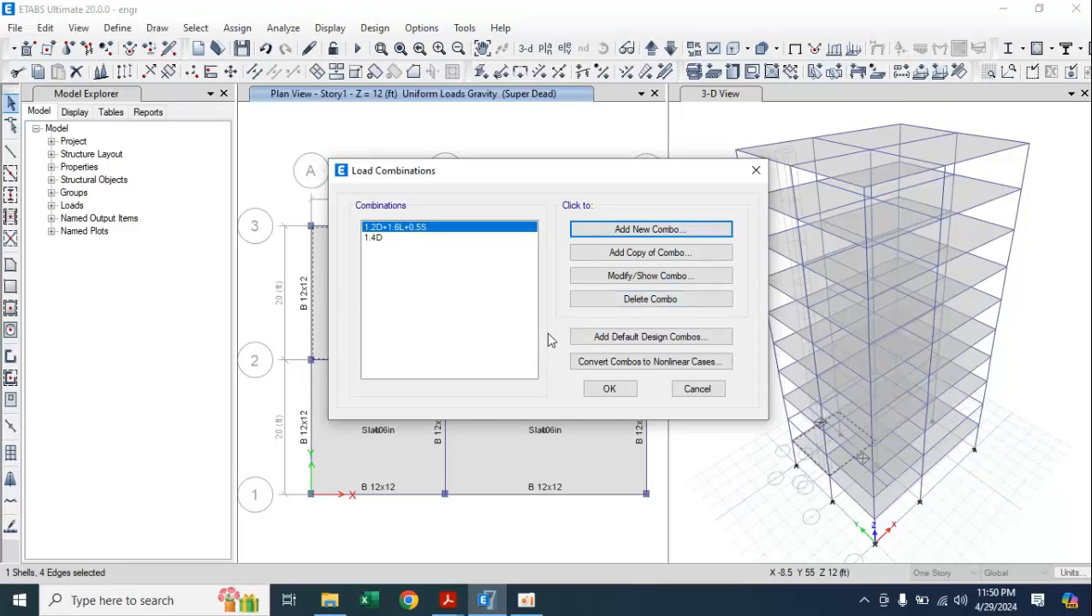
{"action": "left_click", "coordinate": [614, 338]}
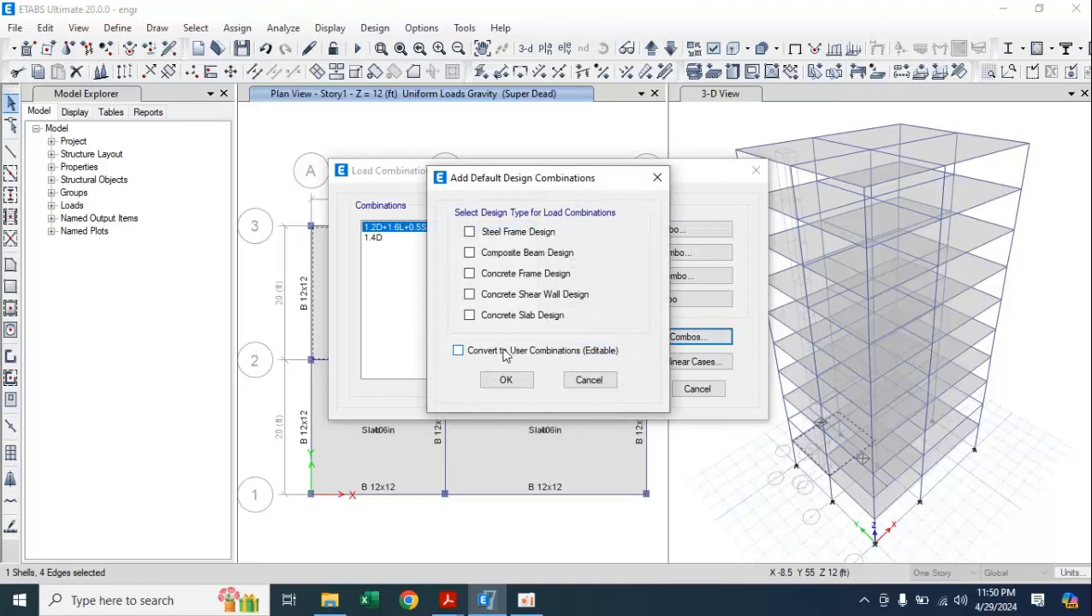
{"action": "left_click", "coordinate": [469, 273]}
{"action": "left_click", "coordinate": [507, 382]}
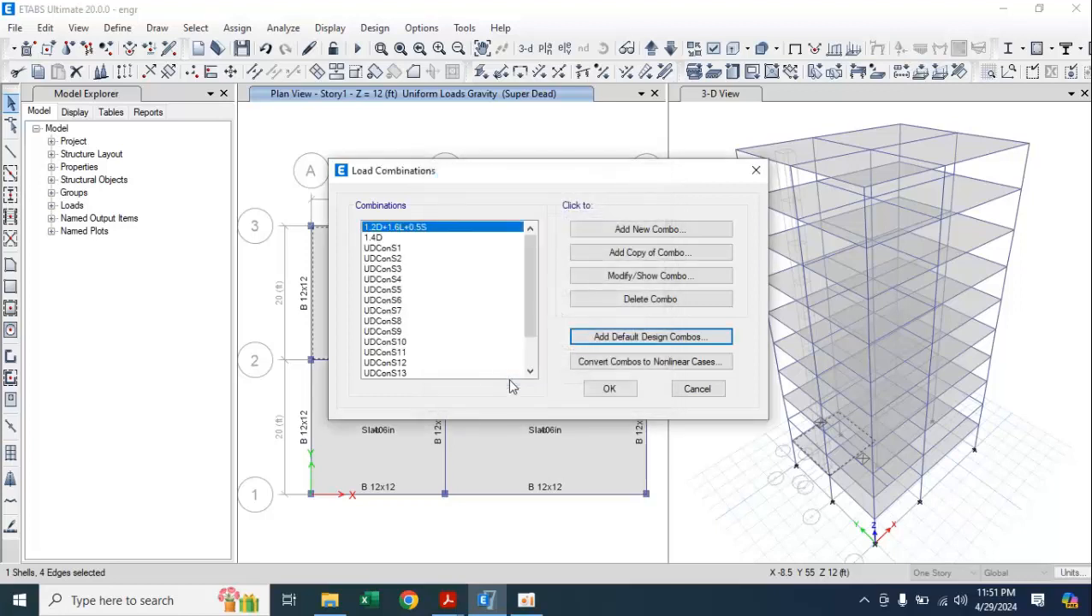
Review the load names and scale factors of the default combination UDConS5
{"action": "left_click", "coordinate": [506, 269]}
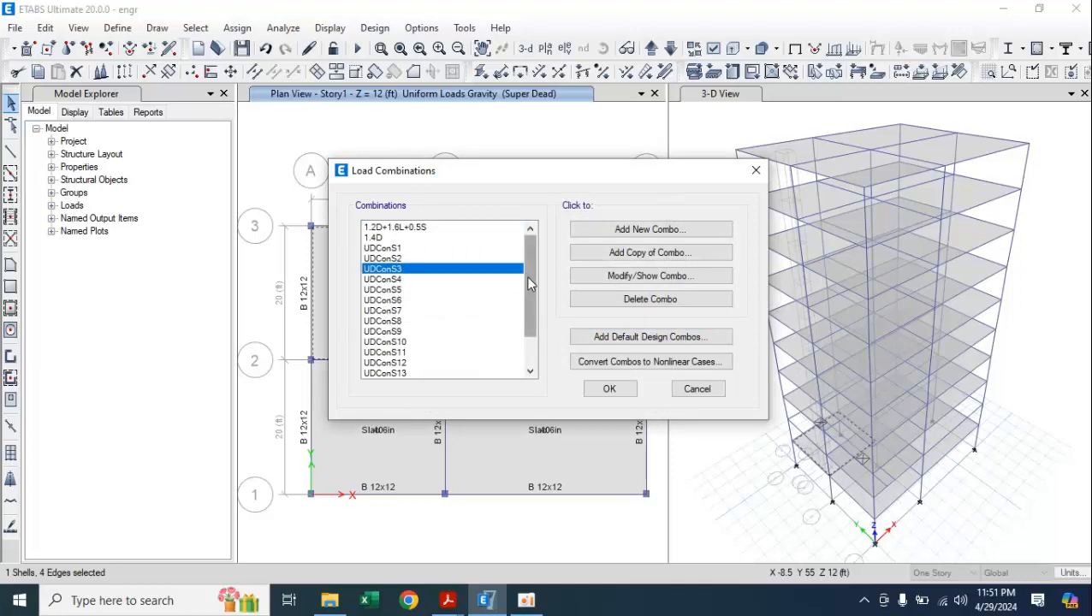
{"action": "scroll", "coordinate": [529, 283], "scroll_direction": "down", "scroll_amount": 2}
{"action": "scroll", "coordinate": [529, 283], "scroll_direction": "up", "scroll_amount": 2}
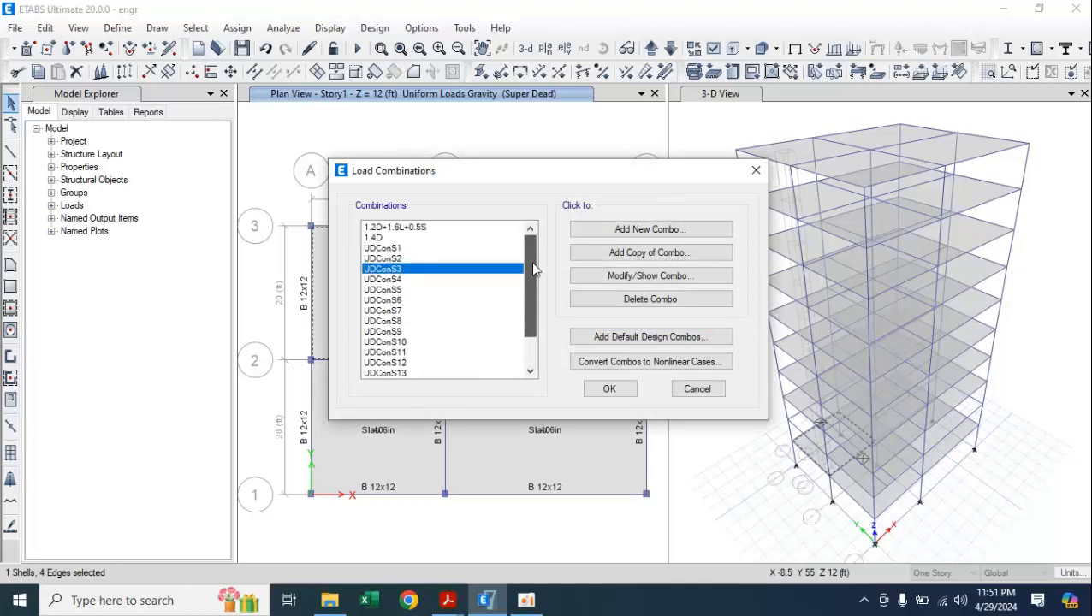
{"action": "left_click", "coordinate": [390, 344]}
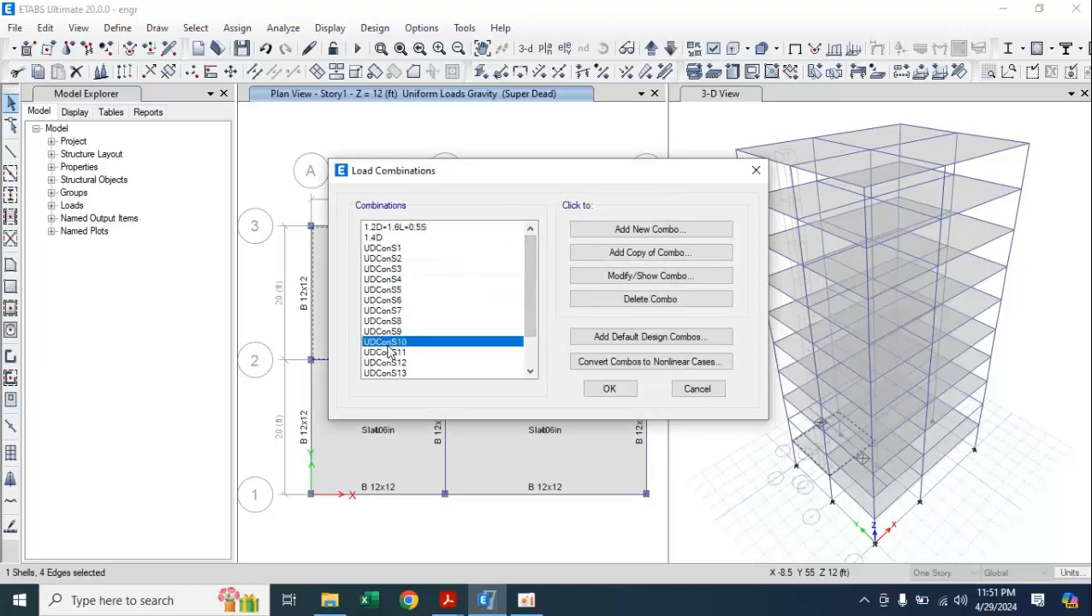
{"action": "left_click", "coordinate": [394, 290]}
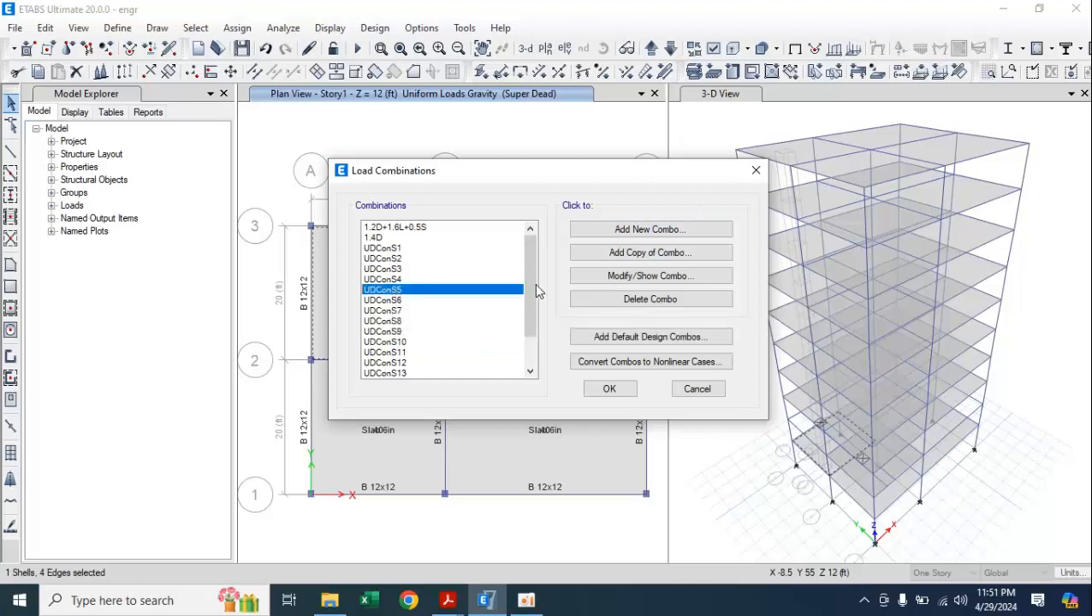
{"action": "left_click", "coordinate": [670, 276]}
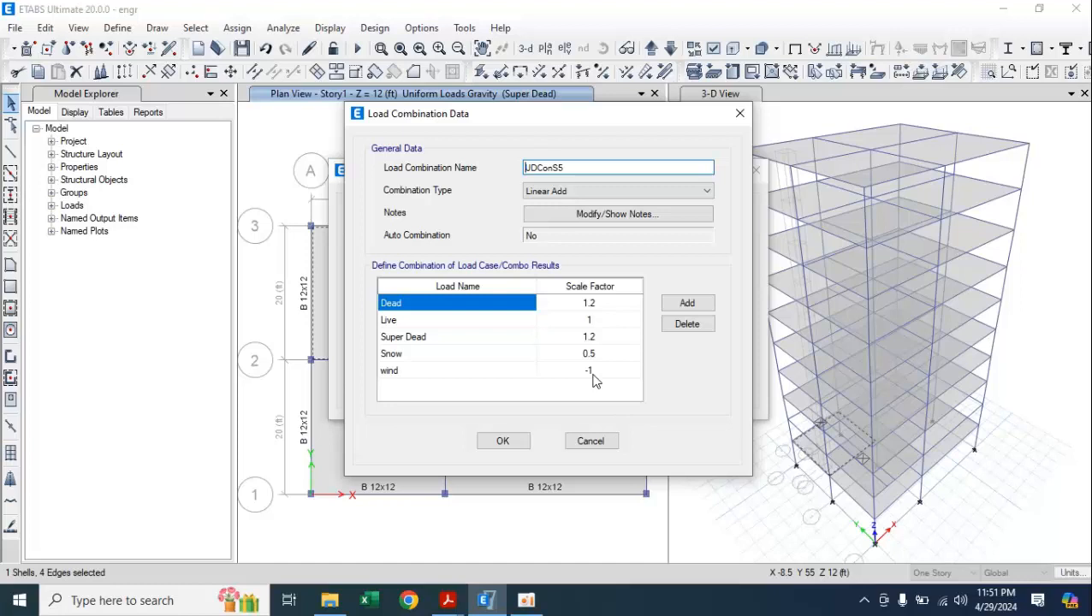
{"action": "left_click", "coordinate": [503, 442]}
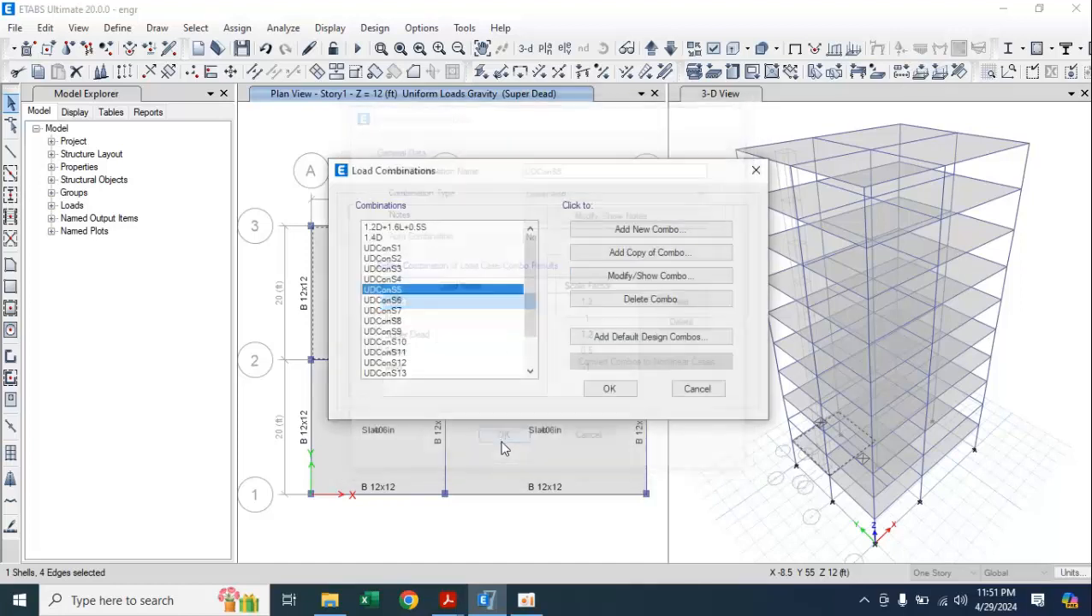
Review the default combination UDConS9 and the rest of the list, and accept the load combinations
{"action": "left_click", "coordinate": [433, 332]}
{"action": "left_click", "coordinate": [638, 277]}
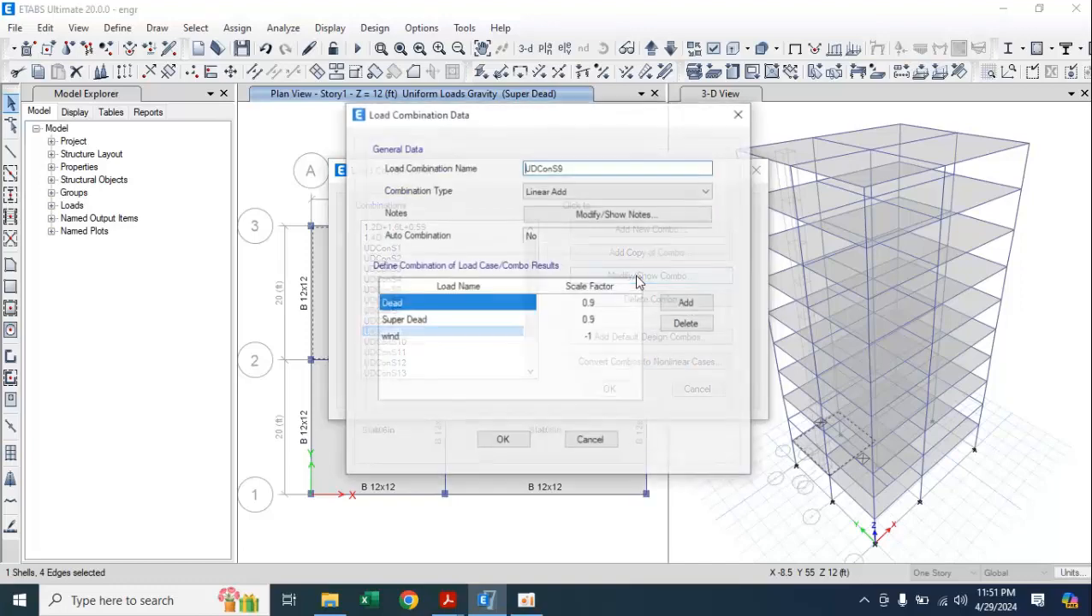
{"action": "left_click", "coordinate": [503, 440]}
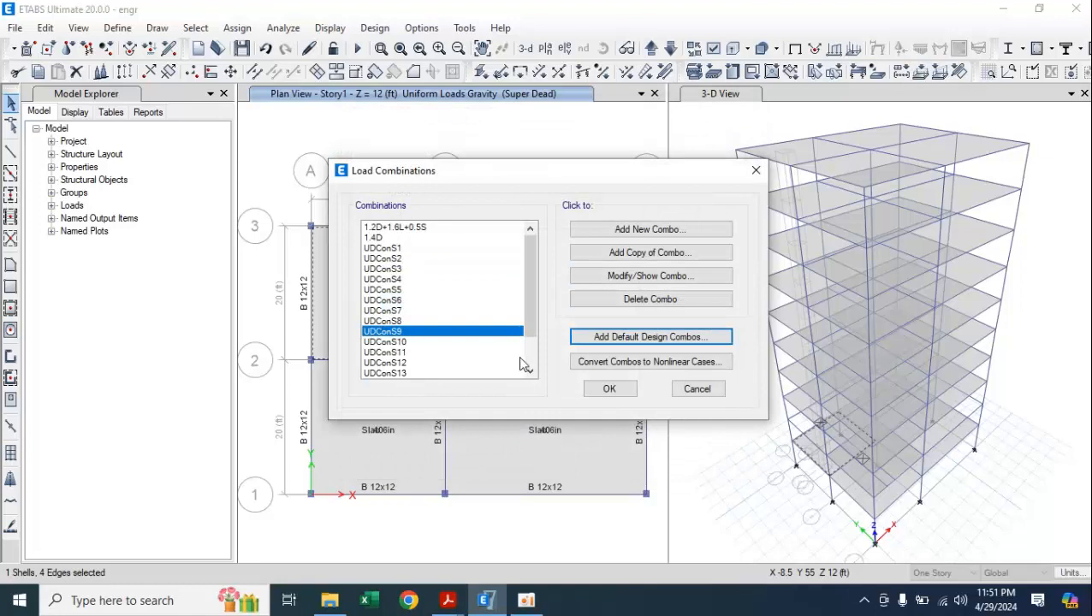
{"action": "scroll", "coordinate": [536, 360], "scroll_direction": "down", "scroll_amount": 2}
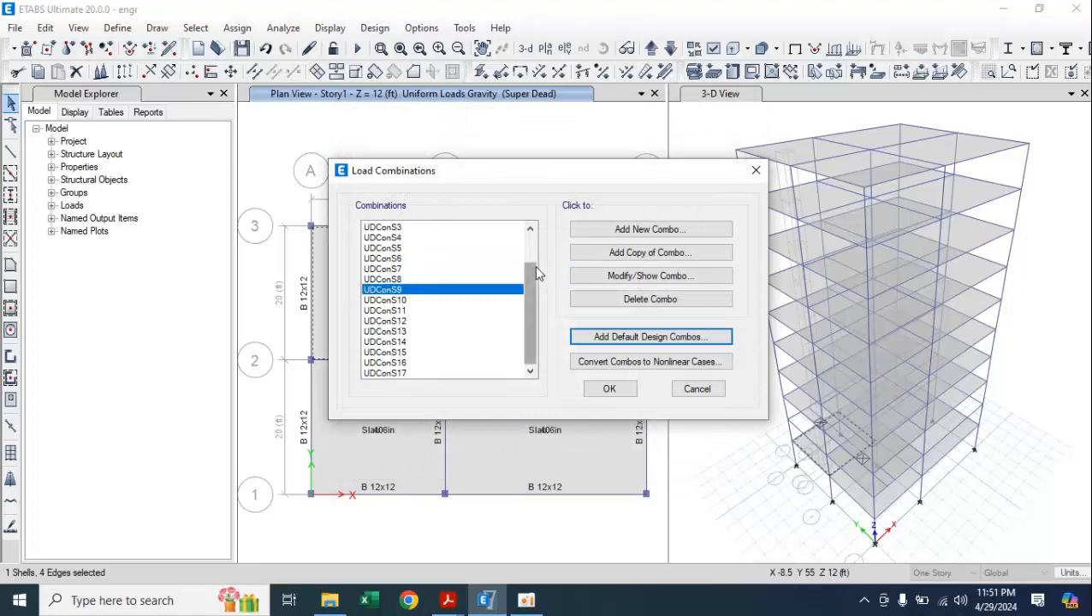
{"action": "scroll", "coordinate": [528, 248], "scroll_direction": "up", "scroll_amount": 2}
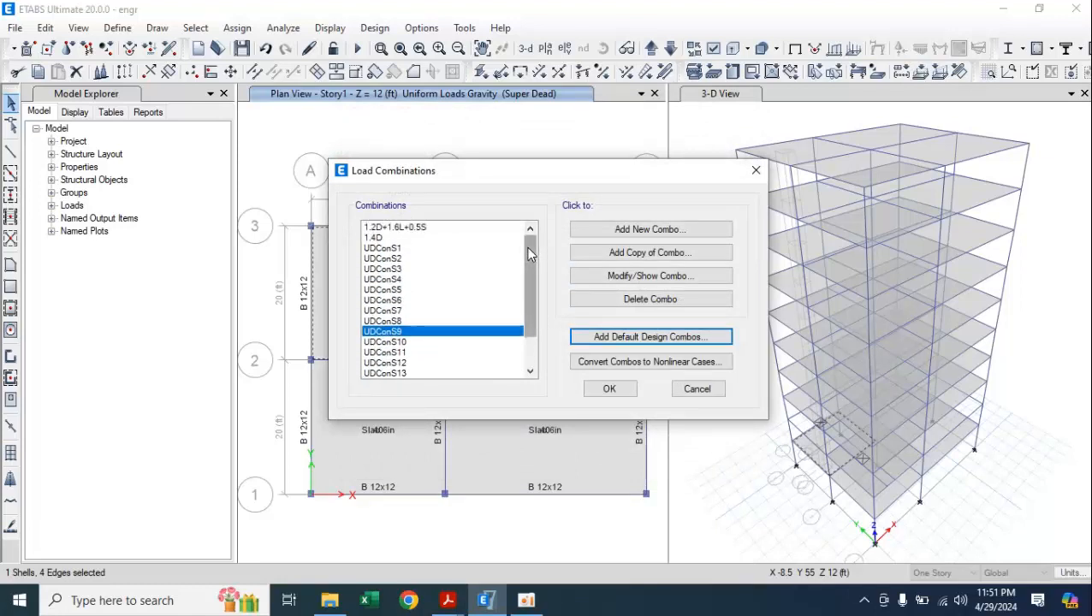
{"action": "left_click", "coordinate": [606, 391]}
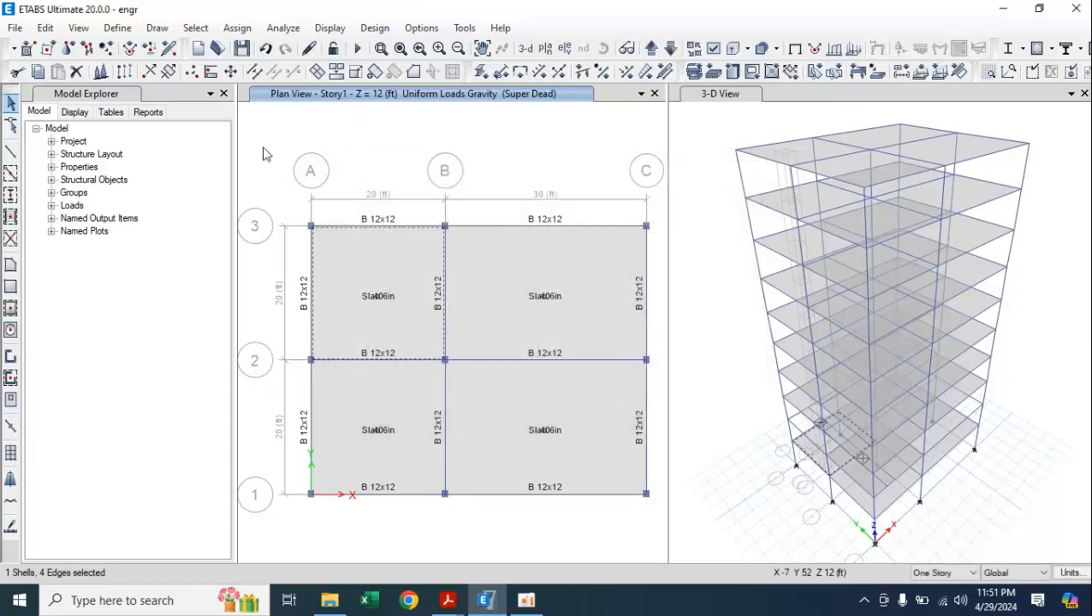
Review the model's defined load cases and close the list without changing them
{"action": "left_click", "coordinate": [120, 29]}
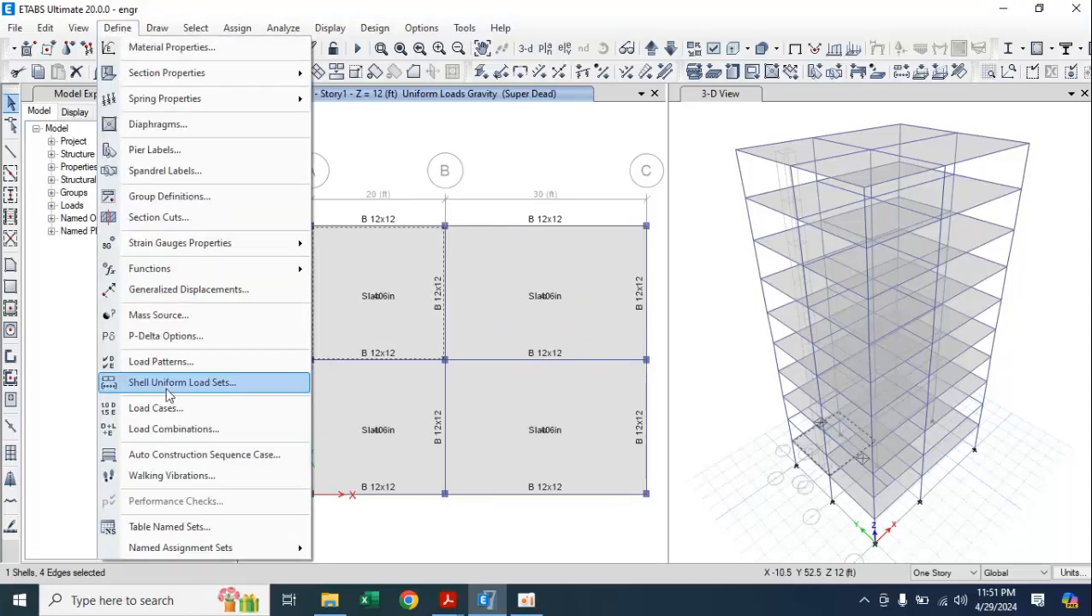
{"action": "left_click", "coordinate": [161, 410]}
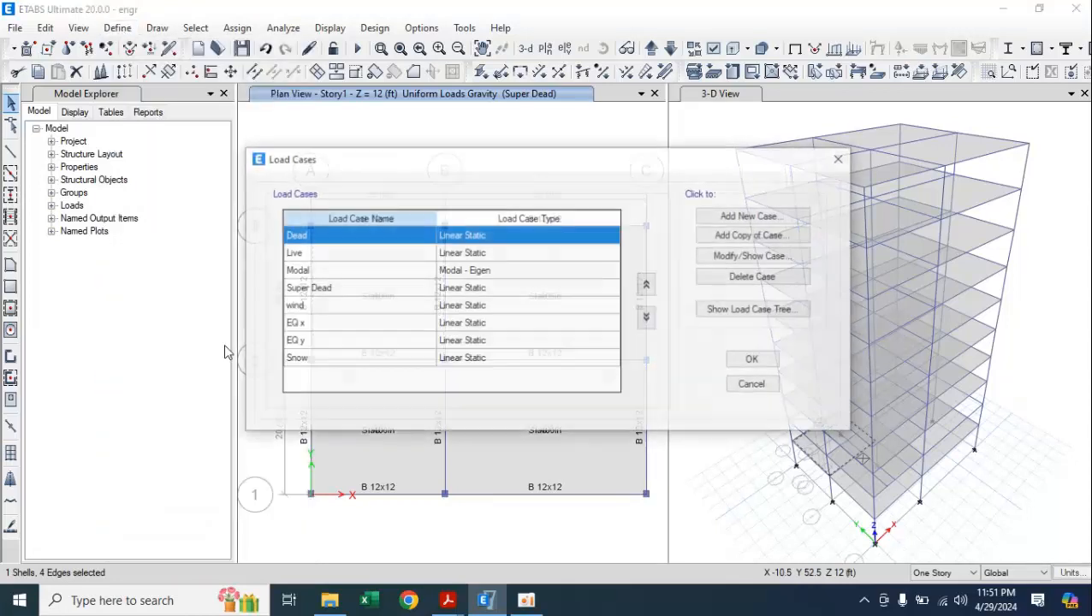
{"action": "left_click", "coordinate": [841, 158]}
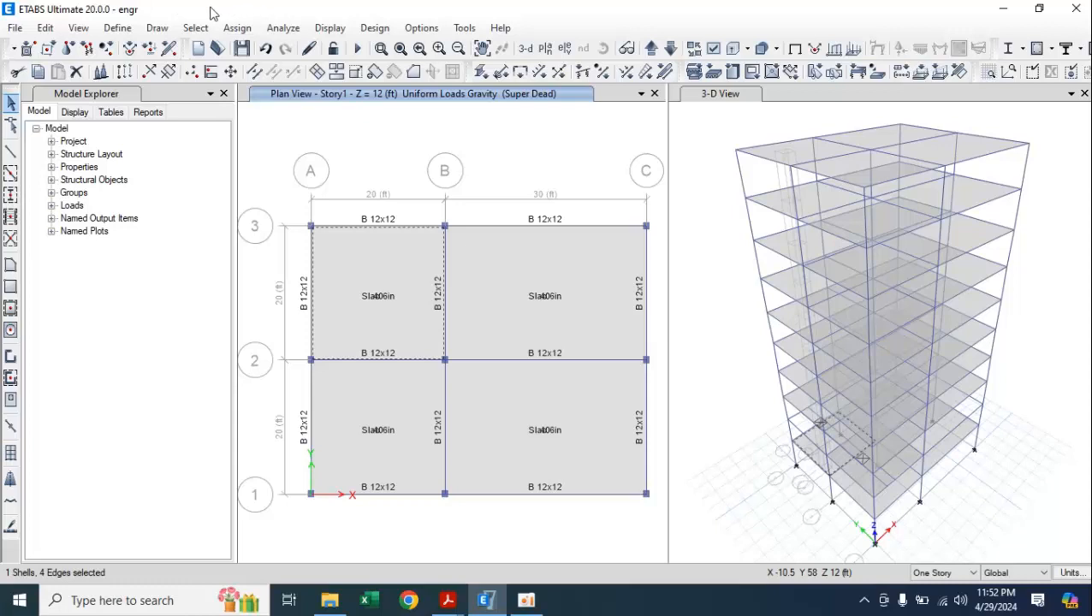
Define an additional diaphragm named D2 with Rigid rigidity
{"action": "left_click", "coordinate": [117, 28]}
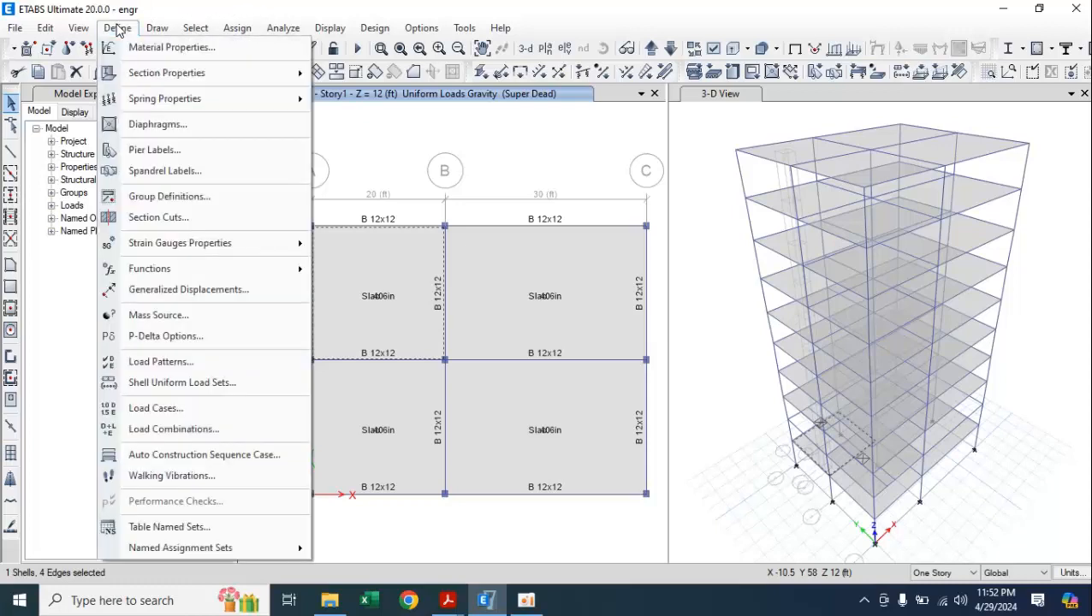
{"action": "left_click", "coordinate": [150, 124]}
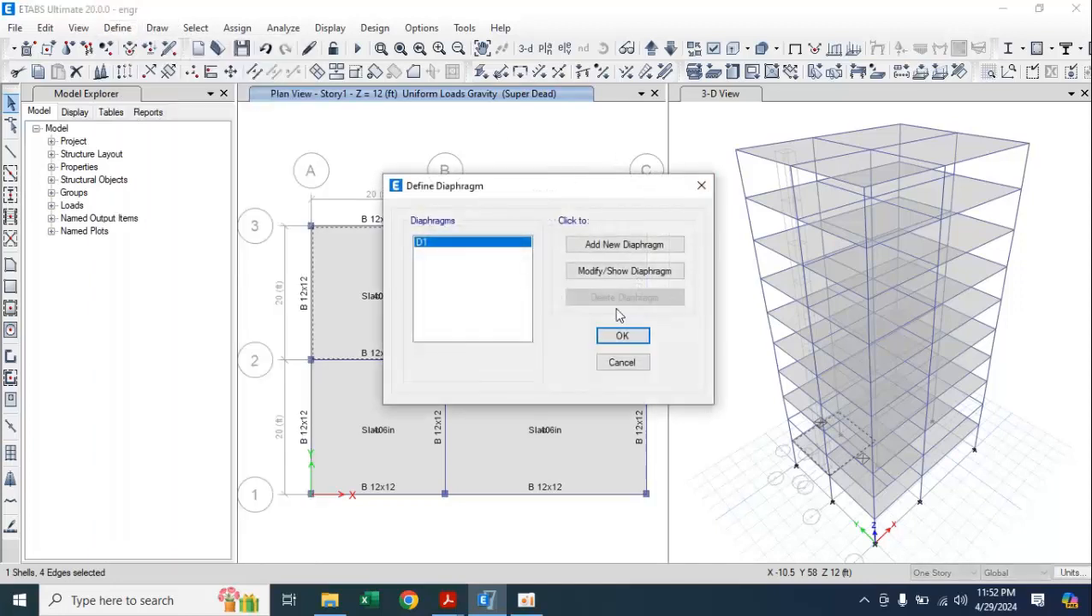
{"action": "left_click", "coordinate": [599, 246]}
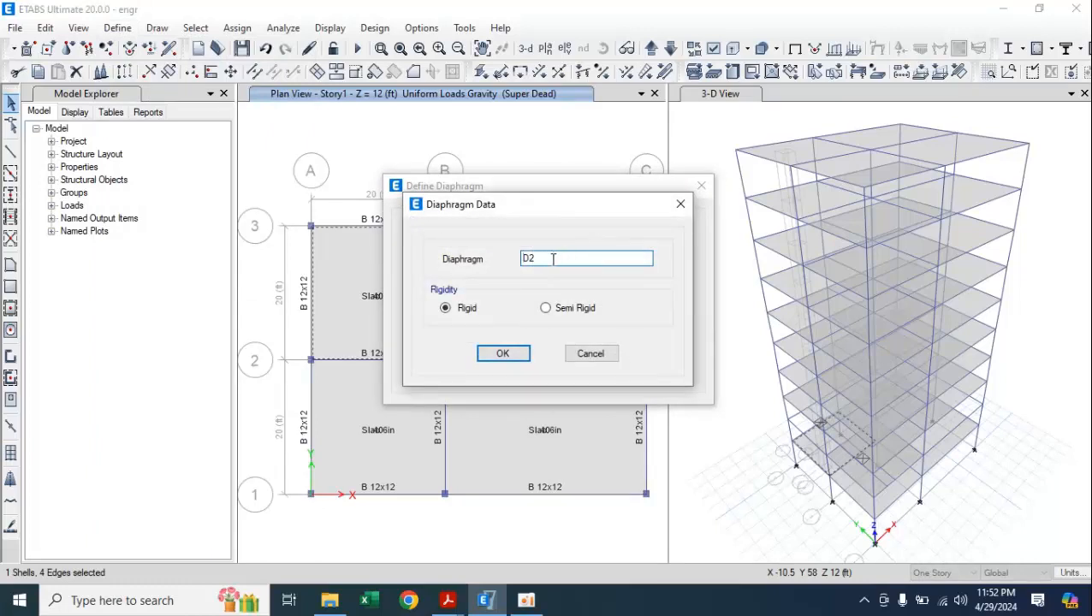
{"action": "left_click", "coordinate": [501, 354]}
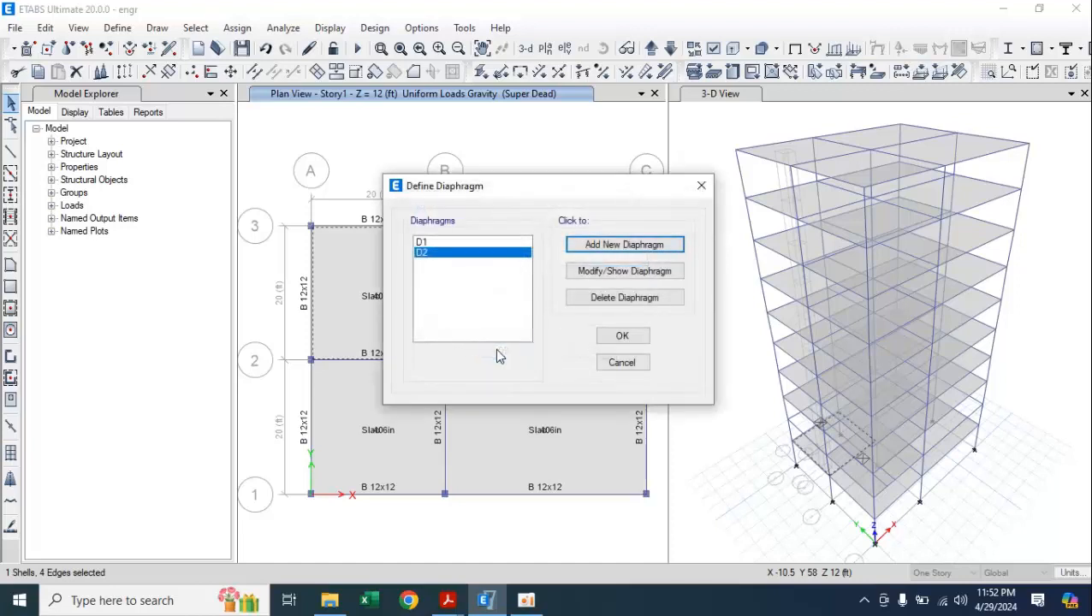
{"action": "left_click", "coordinate": [621, 338]}
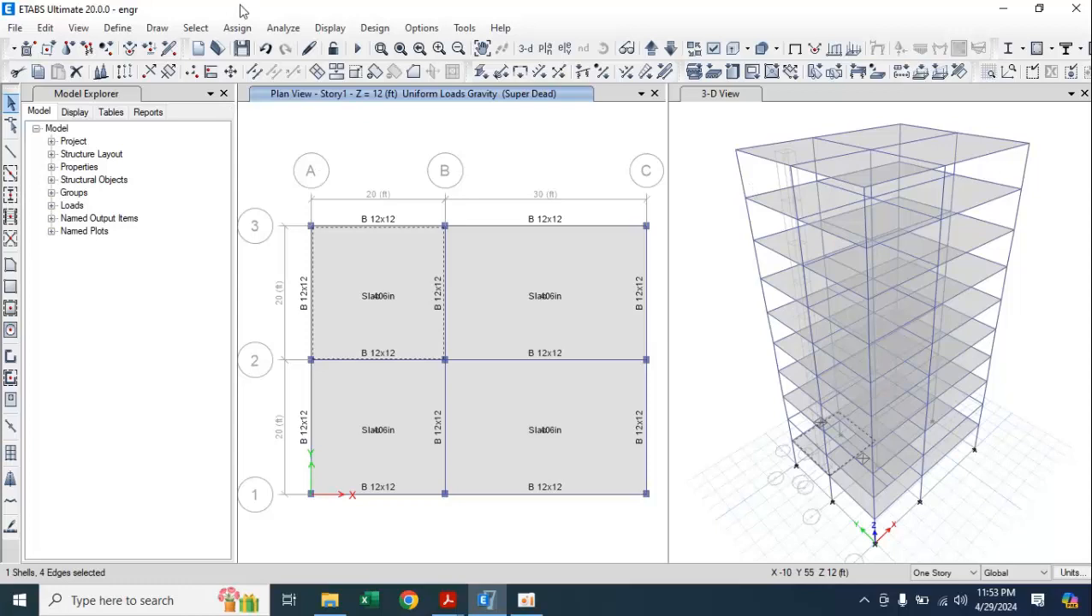
Select all slabs in the building that use the Slab 6in property
{"action": "left_click", "coordinate": [196, 28]}
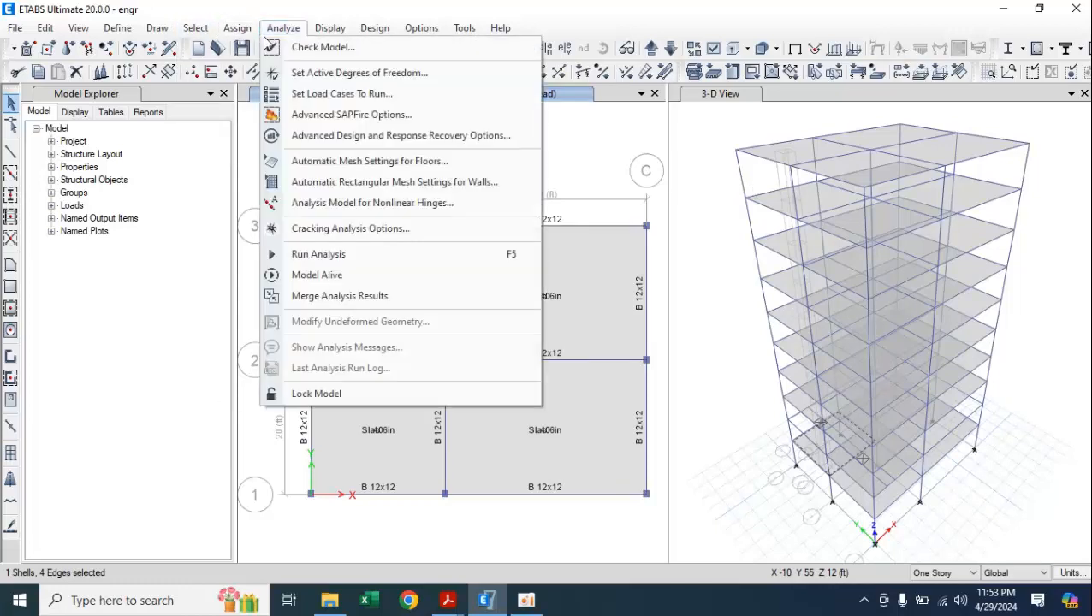
{"action": "left_click", "coordinate": [195, 32]}
{"action": "left_click", "coordinate": [195, 28]}
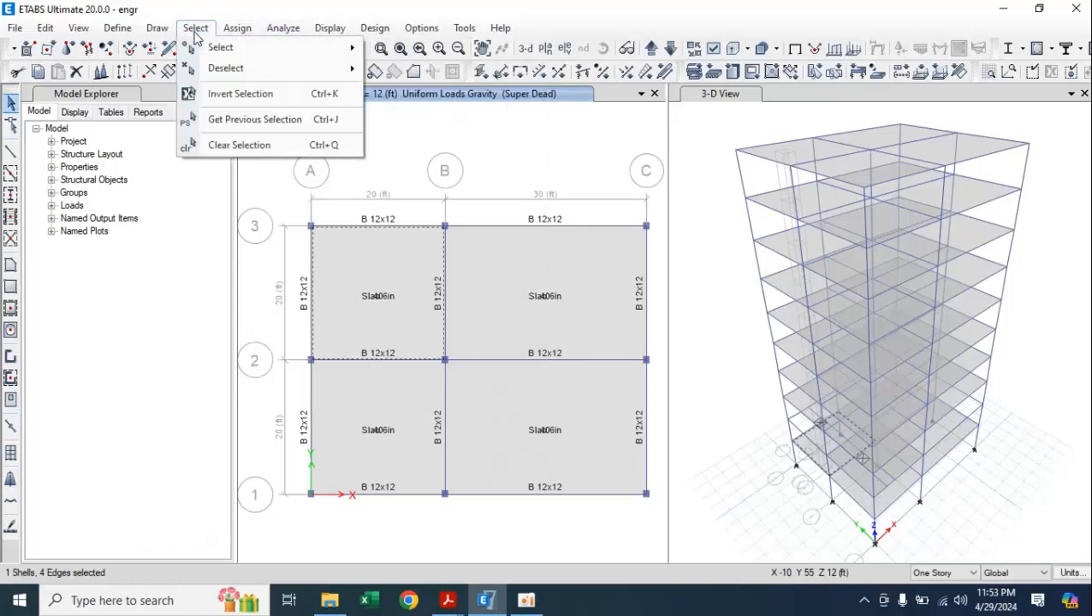
{"action": "mouse_move", "coordinate": [314, 47]}
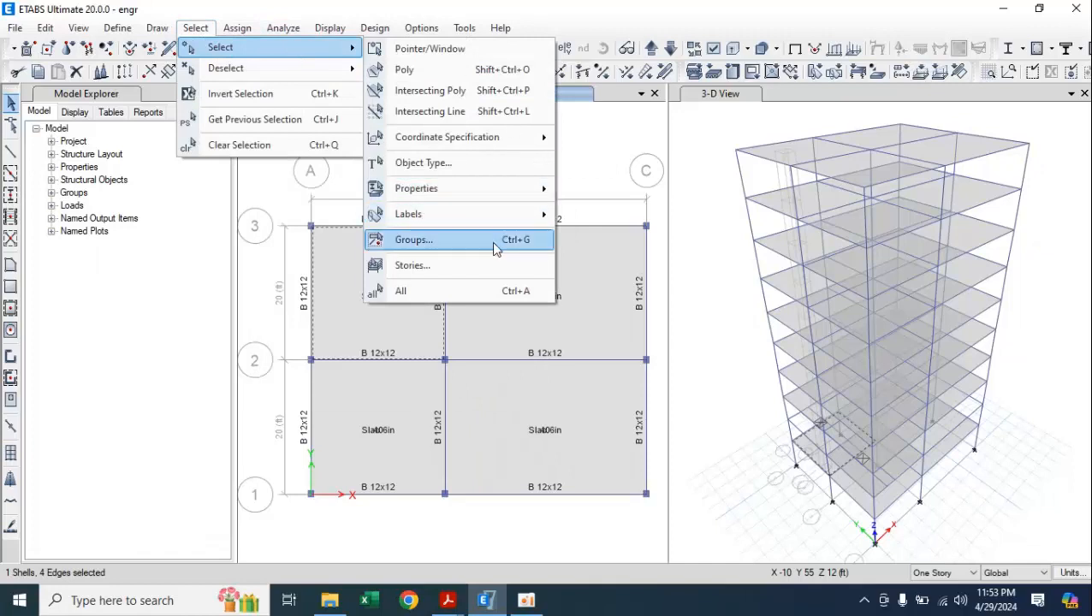
{"action": "mouse_move", "coordinate": [539, 190]}
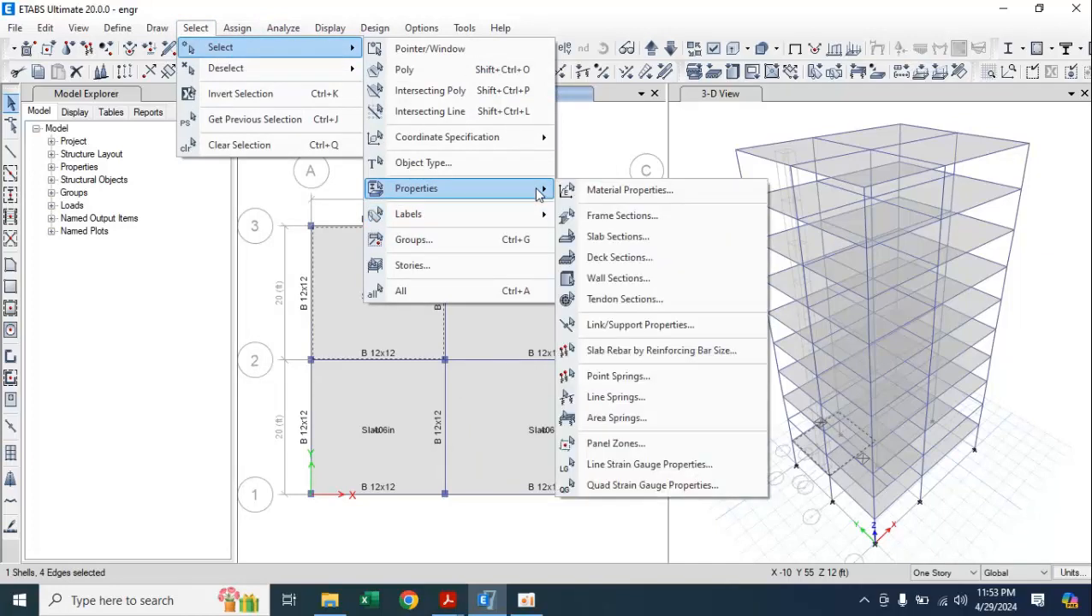
{"action": "left_click", "coordinate": [620, 234]}
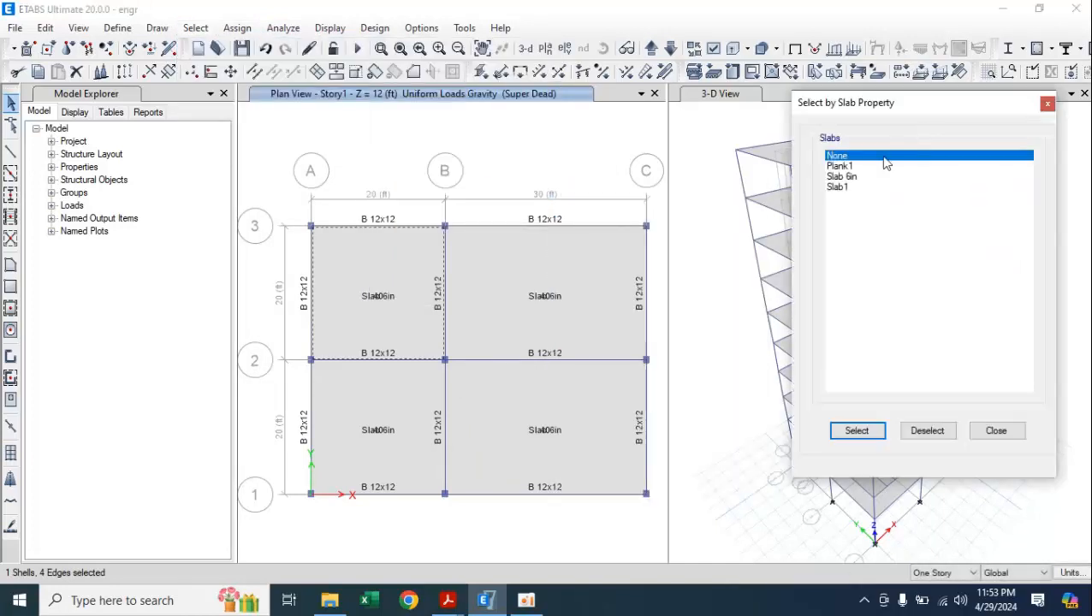
{"action": "left_click", "coordinate": [848, 177]}
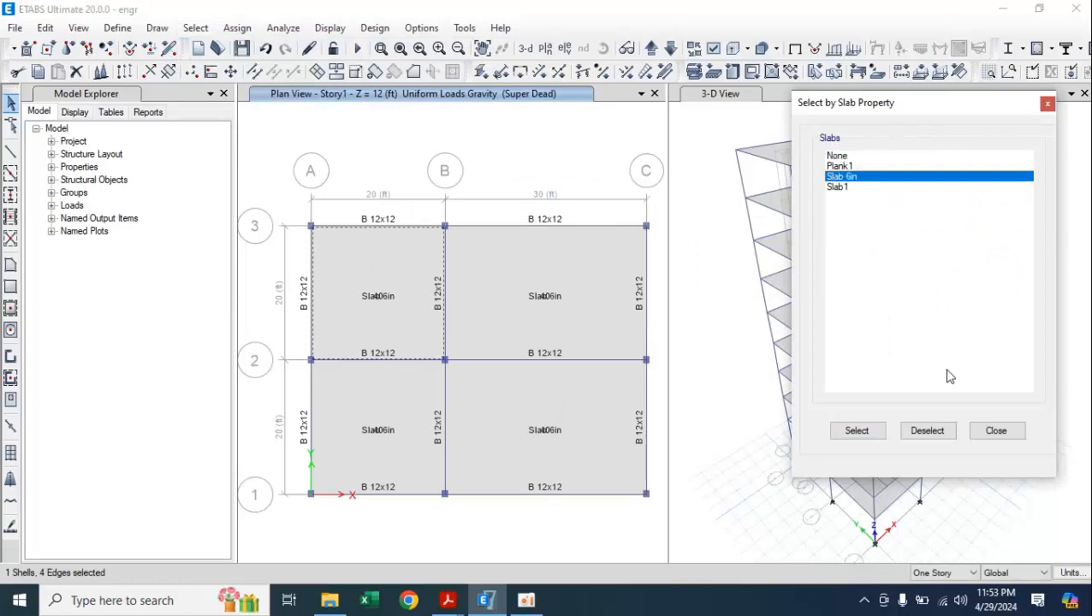
{"action": "left_click", "coordinate": [879, 435]}
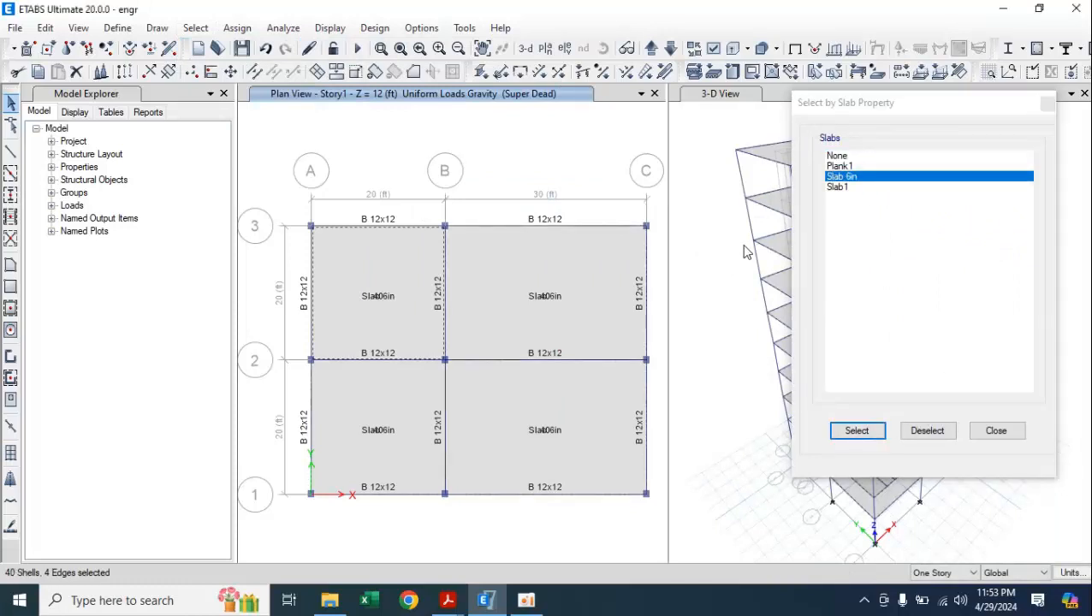
Assign diaphragm D2 to the selected slab shells
{"action": "left_click", "coordinate": [251, 29]}
{"action": "mouse_move", "coordinate": [361, 199]}
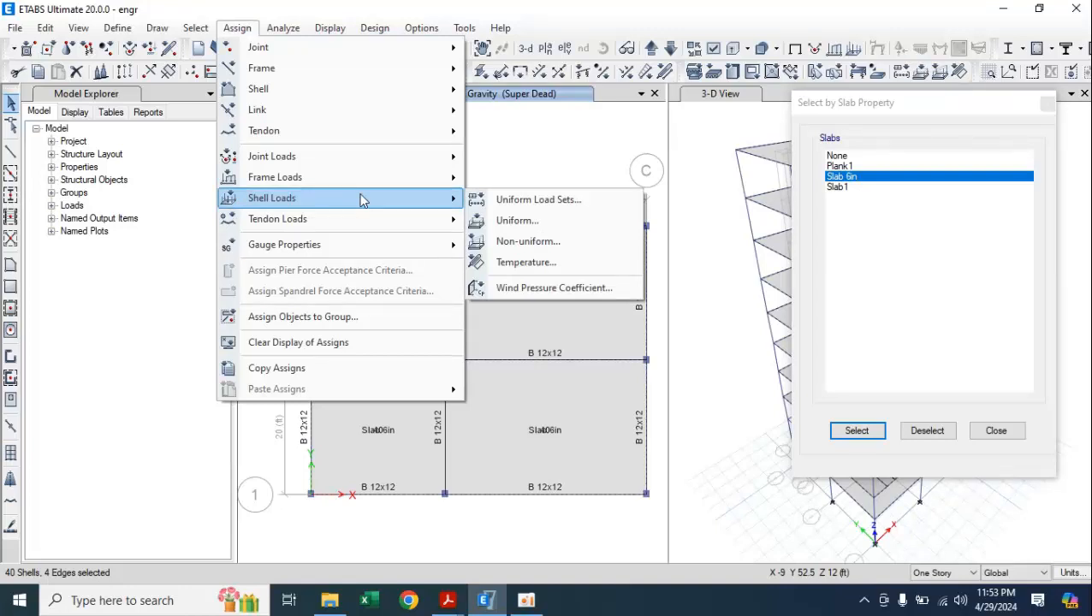
{"action": "mouse_move", "coordinate": [420, 100]}
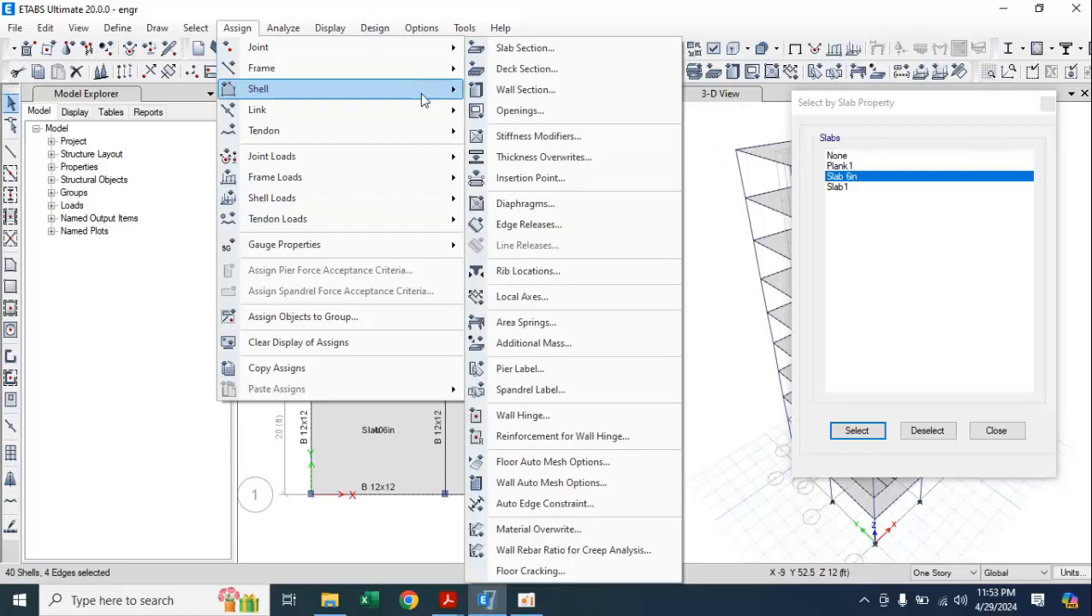
{"action": "left_click", "coordinate": [508, 206]}
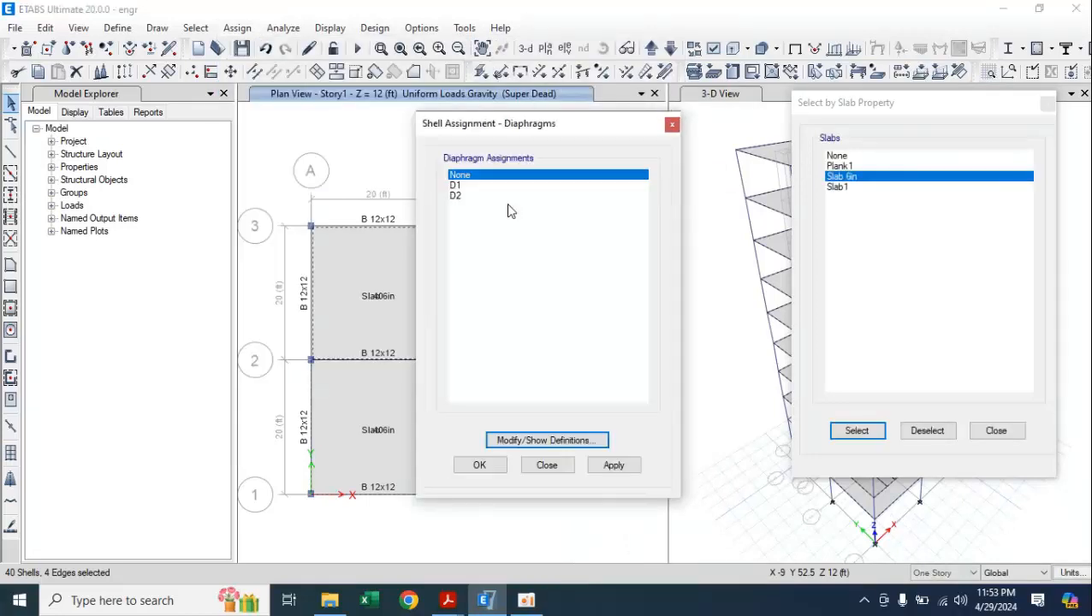
{"action": "left_click", "coordinate": [463, 197]}
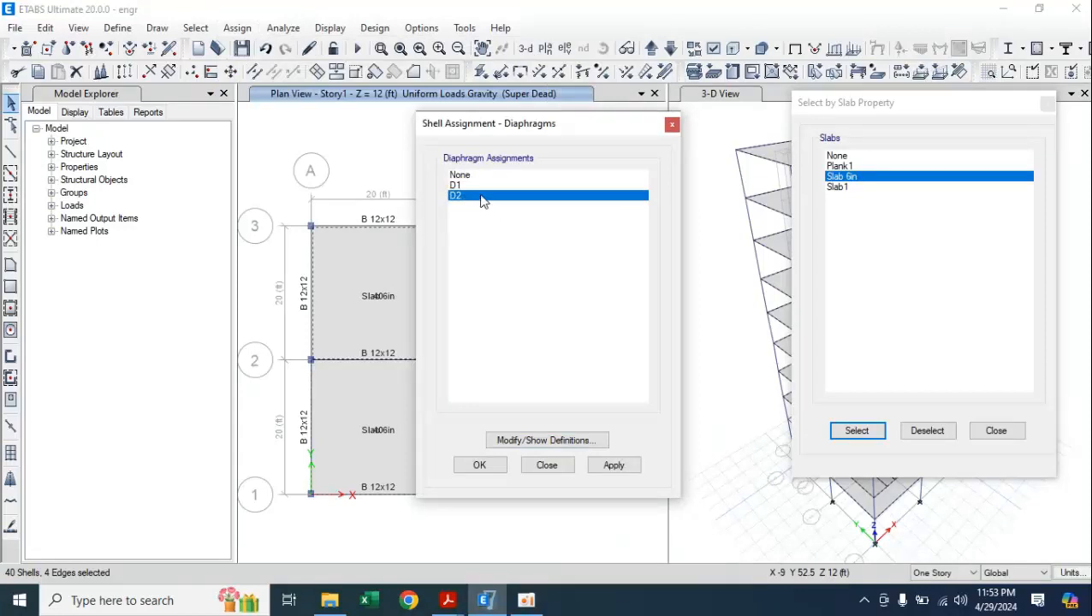
{"action": "left_click", "coordinate": [614, 465]}
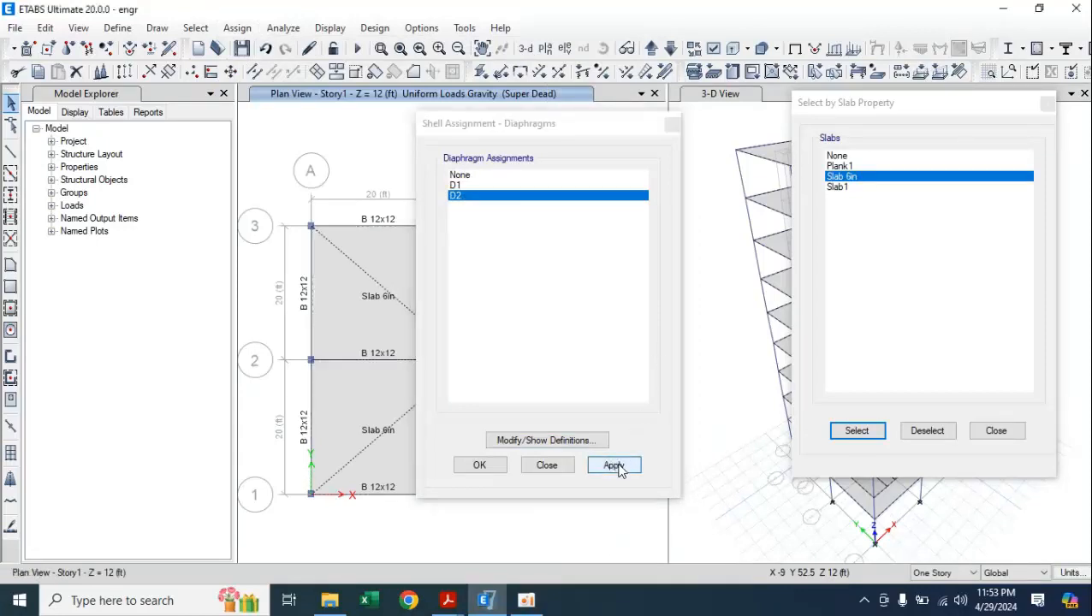
{"action": "left_click", "coordinate": [480, 466]}
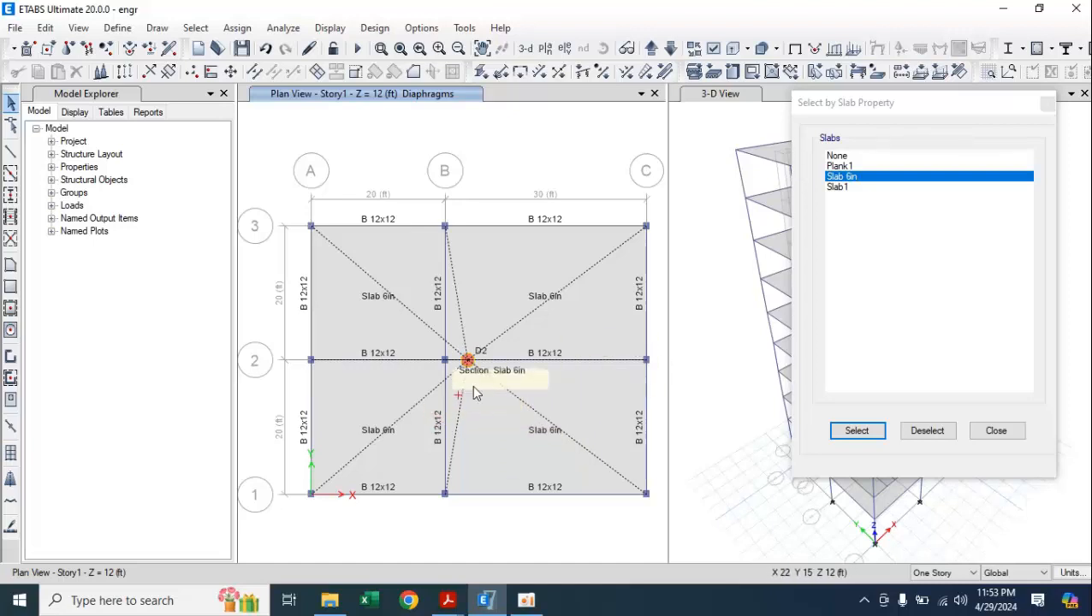
Make the 3-D view active and examine the building, moving the slab selection window out of its way
{"action": "left_click", "coordinate": [719, 96]}
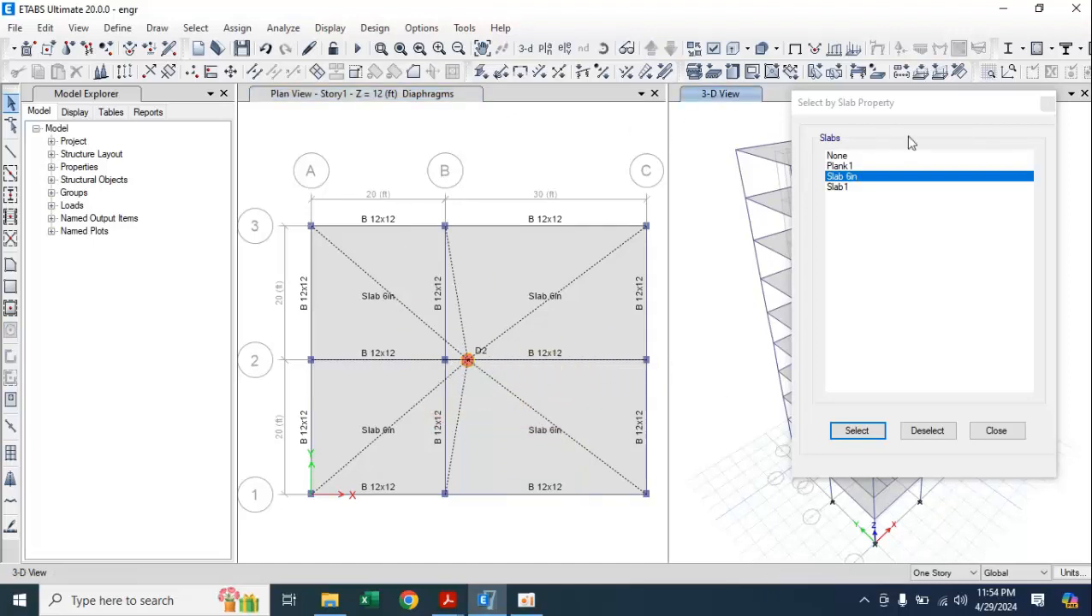
{"action": "left_click_drag", "start_coordinate": [918, 109], "coordinate": [1065, 117]}
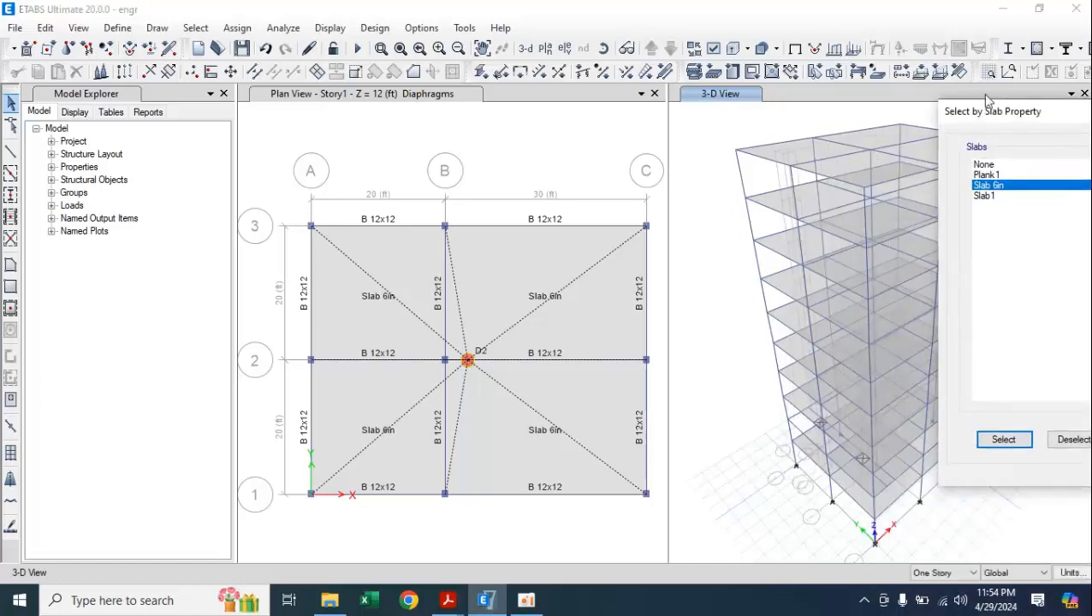
{"action": "left_click_drag", "start_coordinate": [976, 118], "coordinate": [826, 122]}
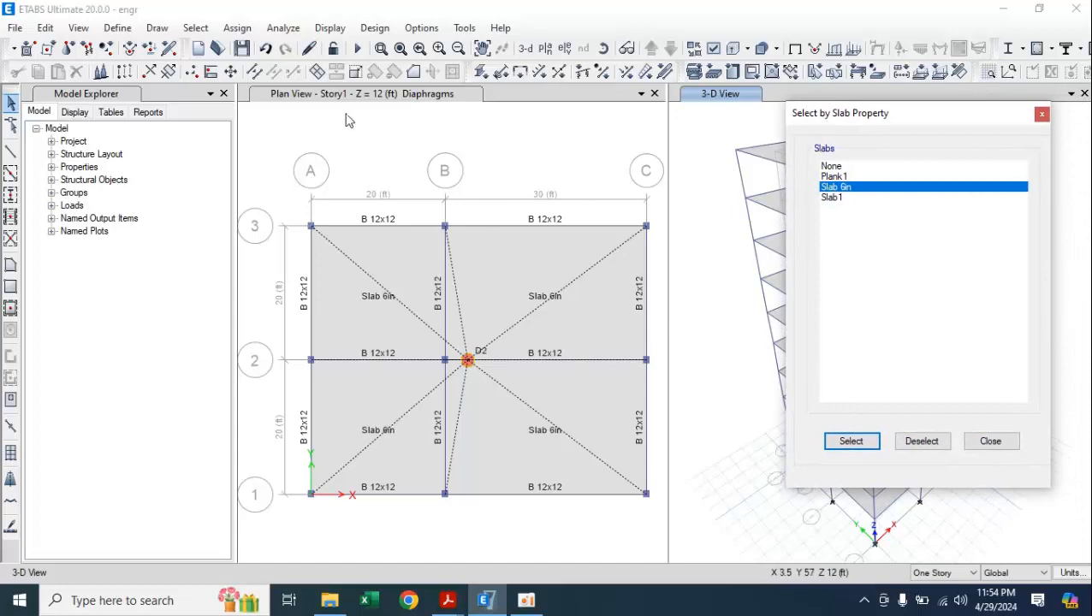
Reselect all slabs with the Slab 6in property and assign diaphragm D2 to them with the 3-D view active
{"action": "left_click", "coordinate": [235, 28]}
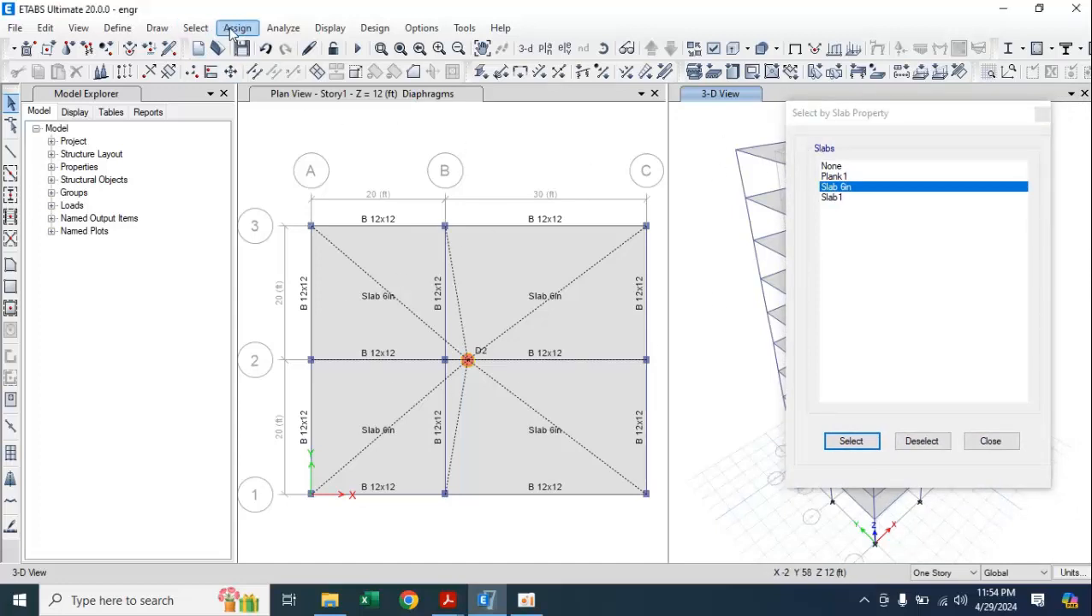
{"action": "left_click", "coordinate": [864, 445]}
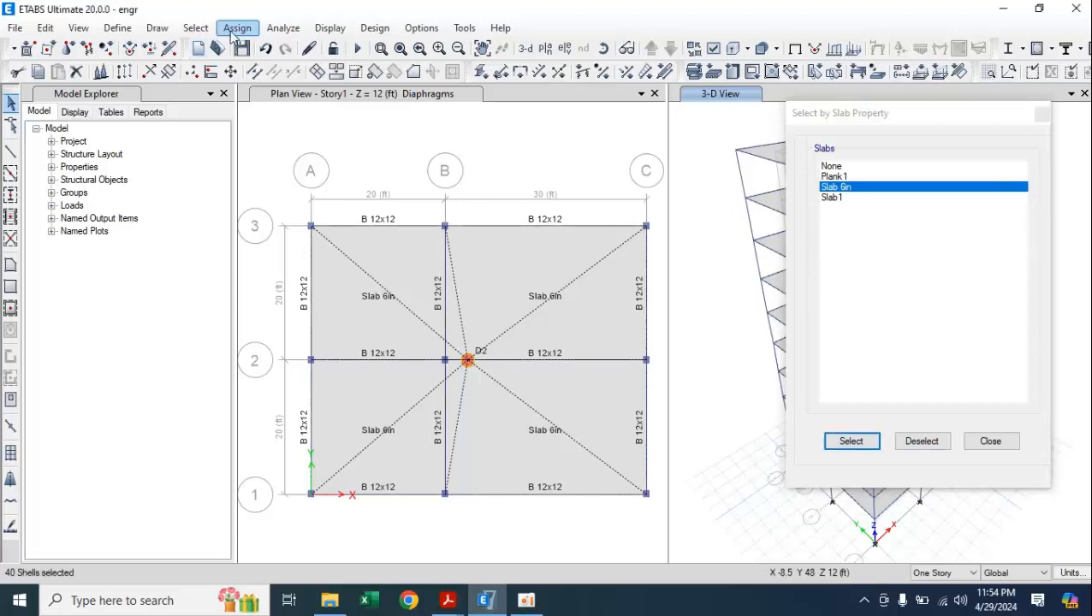
{"action": "left_click", "coordinate": [233, 31]}
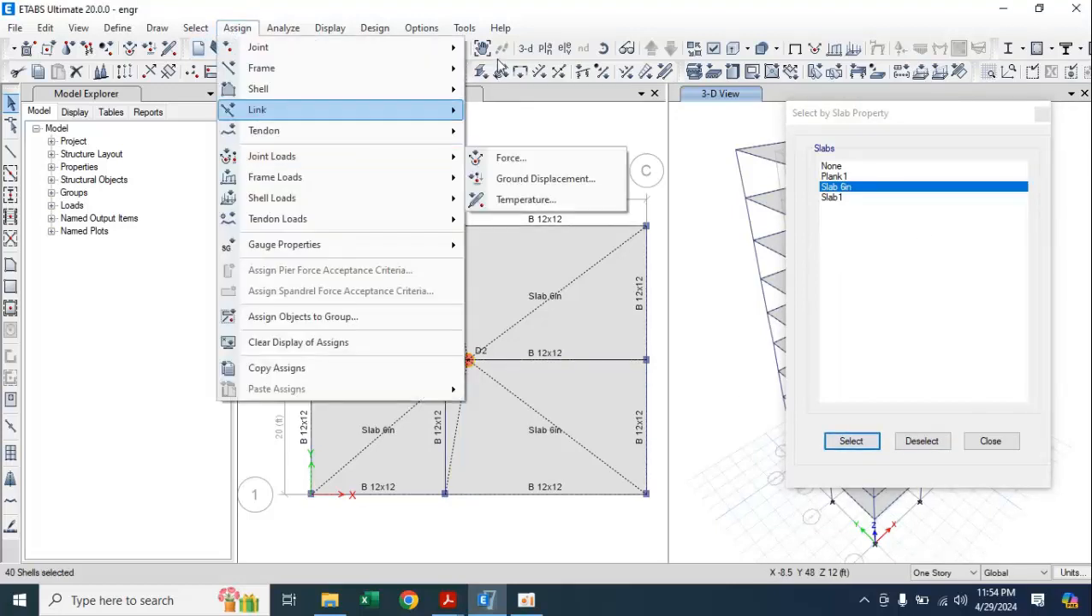
{"action": "mouse_move", "coordinate": [448, 90]}
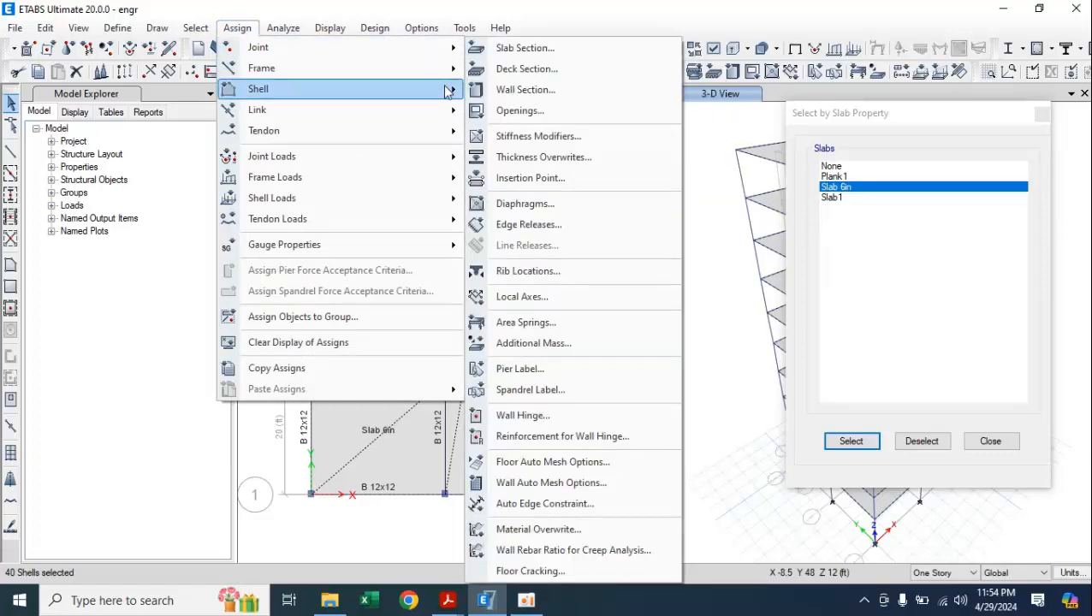
{"action": "left_click", "coordinate": [540, 204]}
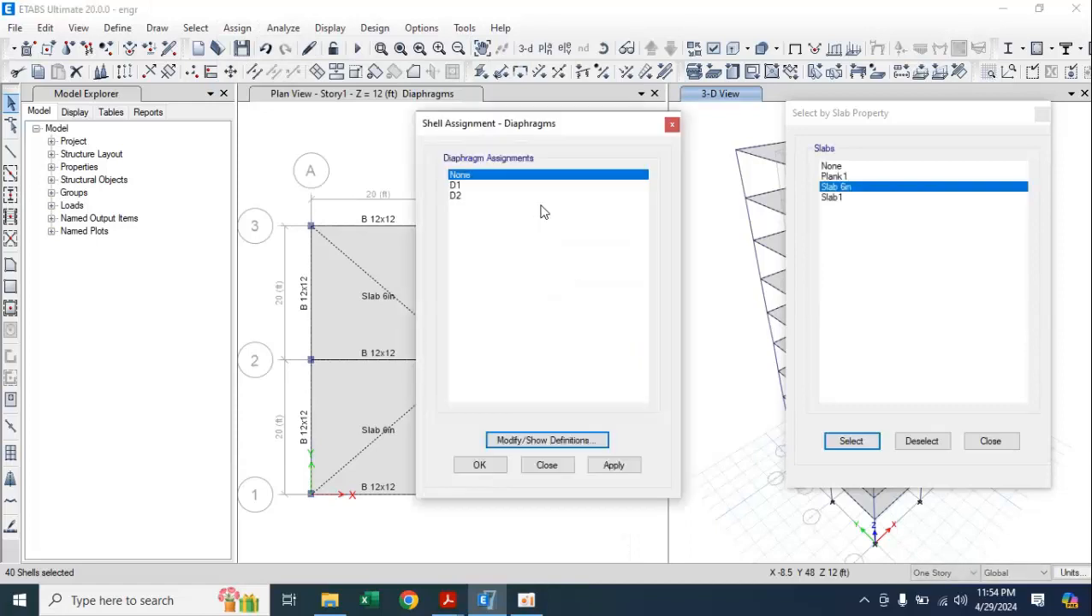
{"action": "left_click", "coordinate": [467, 196]}
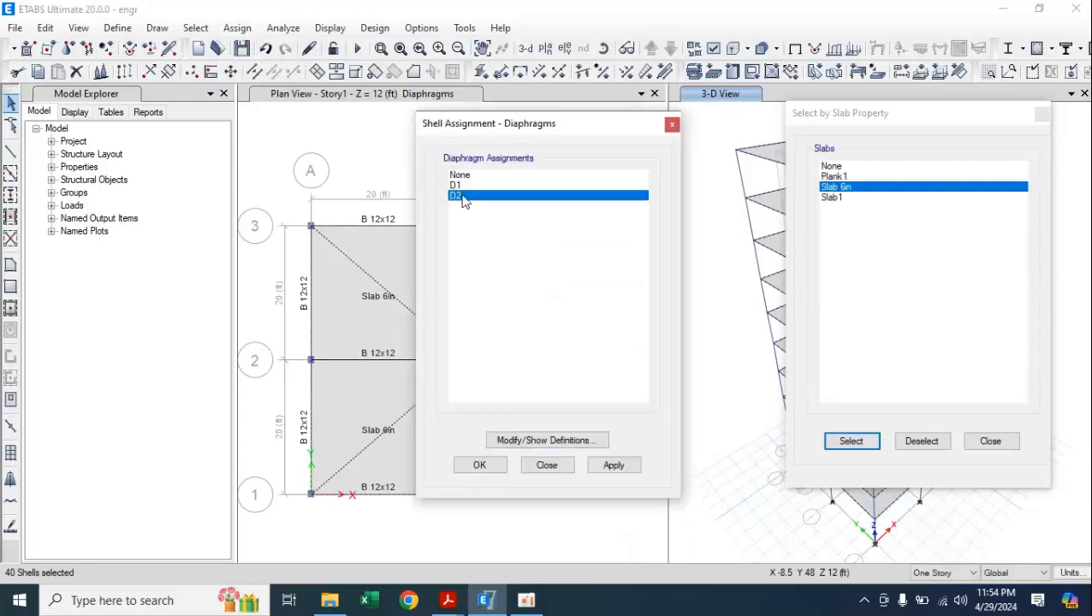
{"action": "left_click", "coordinate": [614, 466]}
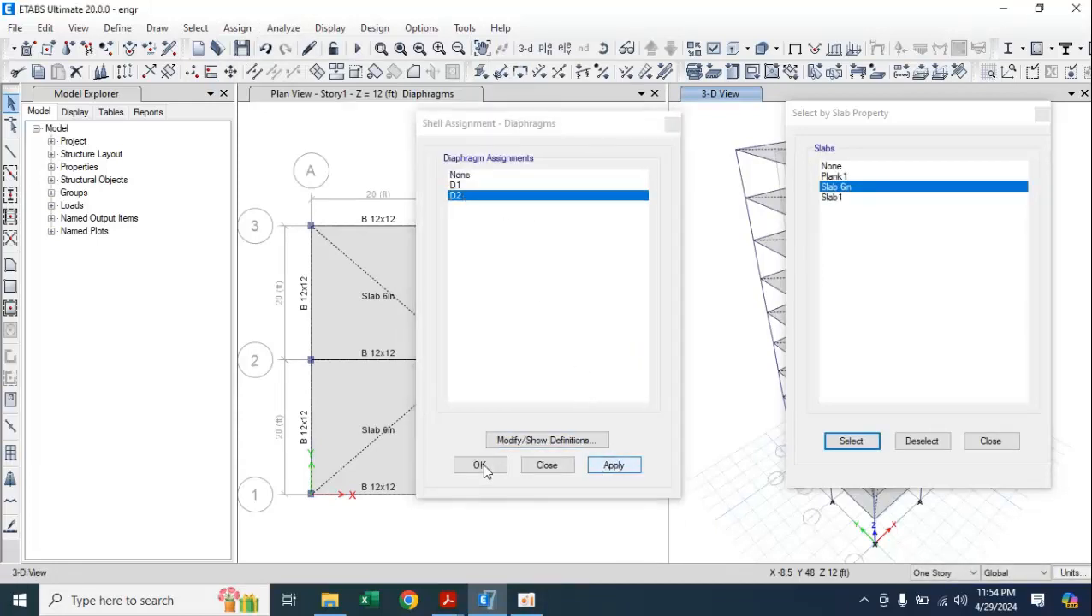
{"action": "left_click", "coordinate": [989, 445]}
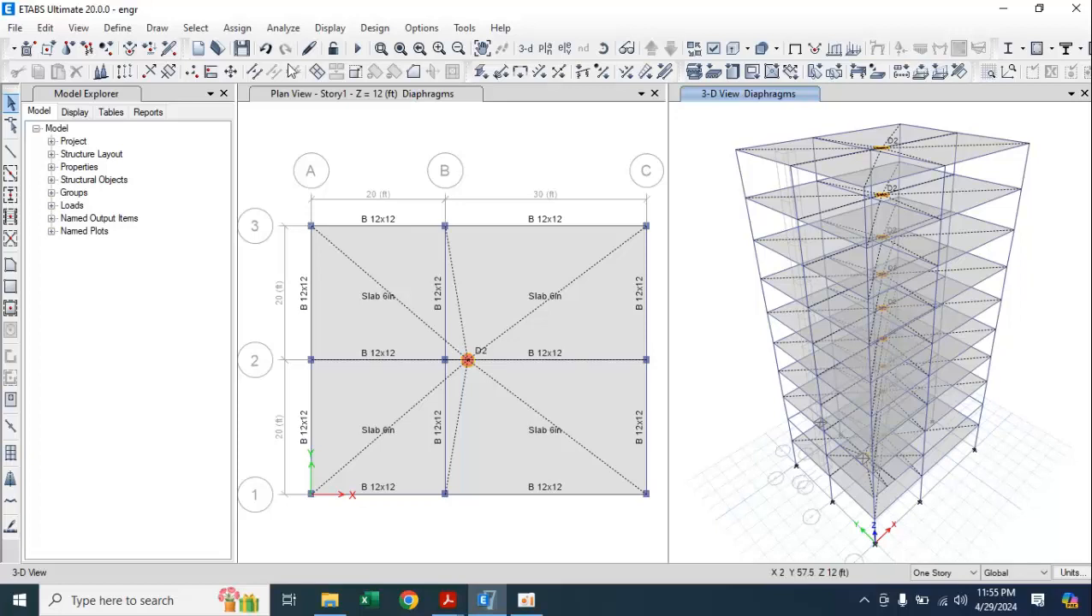
Bring the plan view to the Base level and select all column joints on the grid
{"action": "left_click", "coordinate": [239, 28]}
{"action": "left_click", "coordinate": [565, 160]}
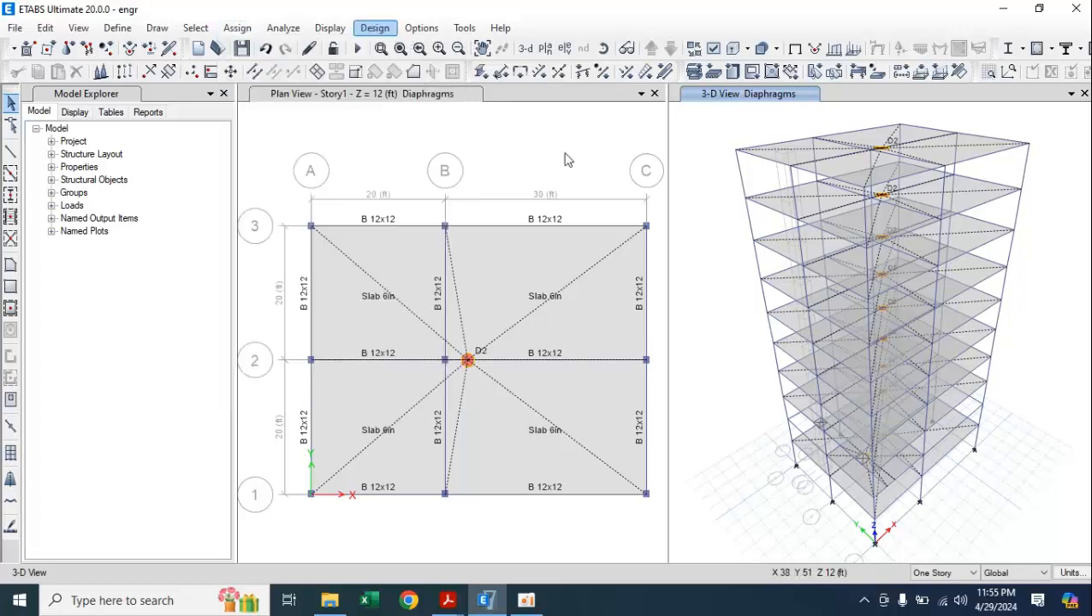
{"action": "left_click", "coordinate": [569, 161]}
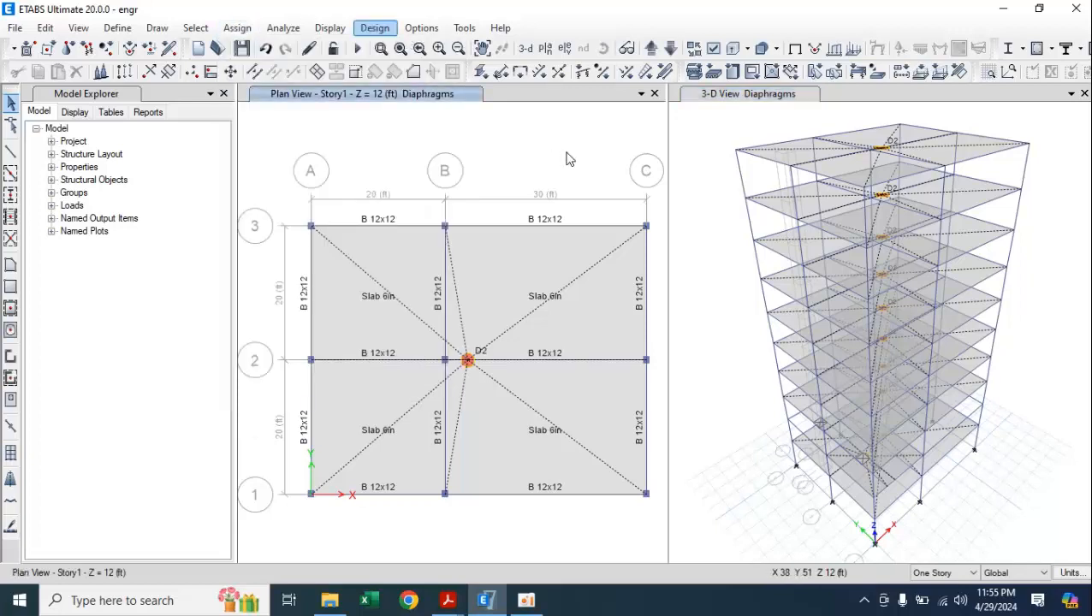
{"action": "left_click", "coordinate": [671, 52]}
{"action": "left_click", "coordinate": [670, 52]}
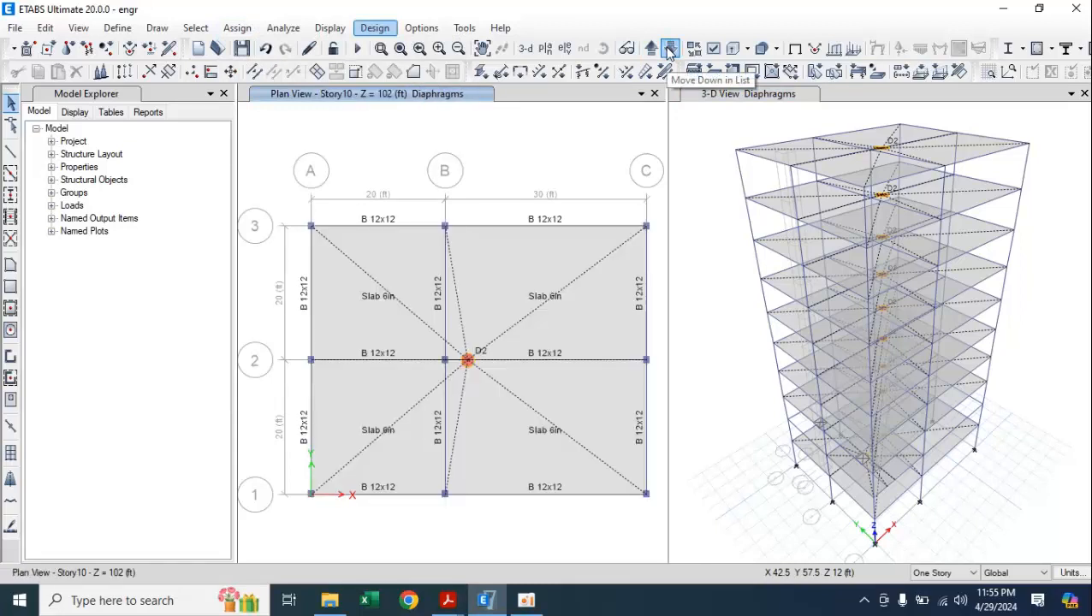
{"action": "left_click", "coordinate": [650, 50]}
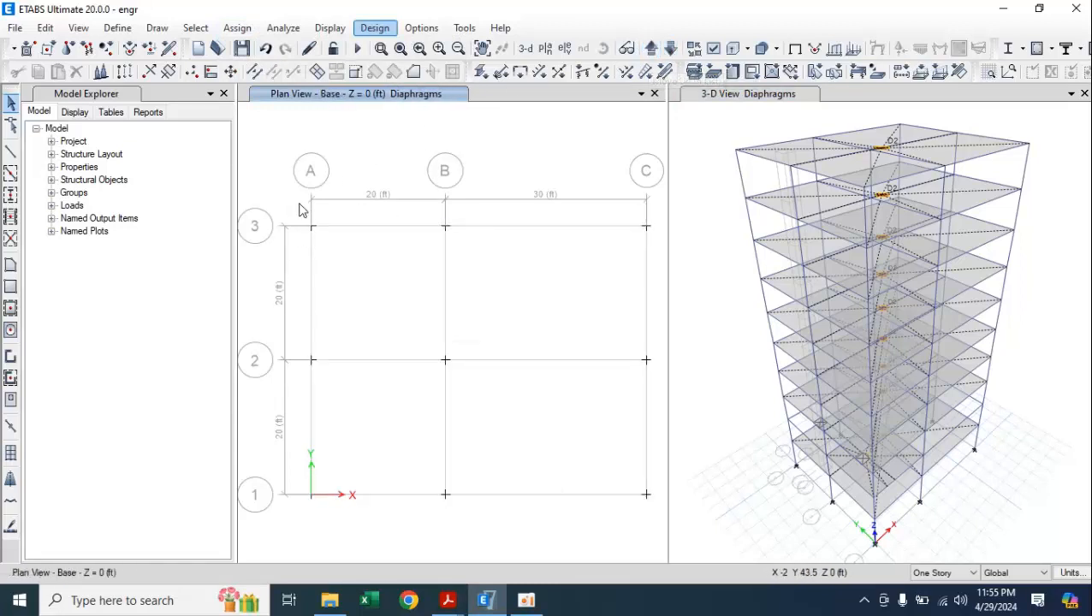
{"action": "left_click_drag", "start_coordinate": [282, 183], "coordinate": [655, 518]}
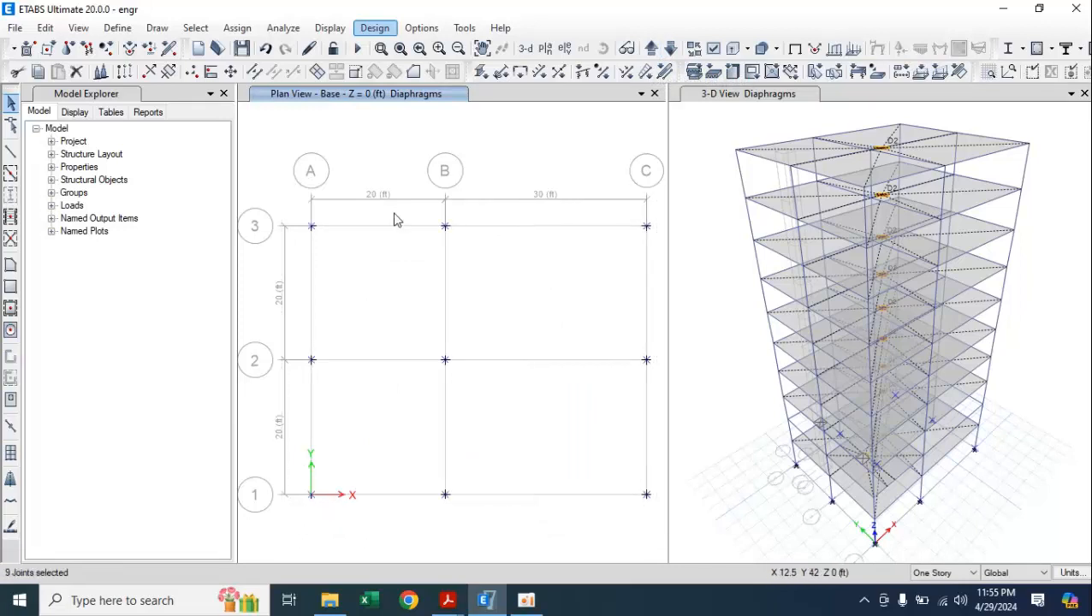
Assign fixed restraints to the selected base joints, restraining translation and rotation in X, Y and Z
{"action": "left_click", "coordinate": [233, 28]}
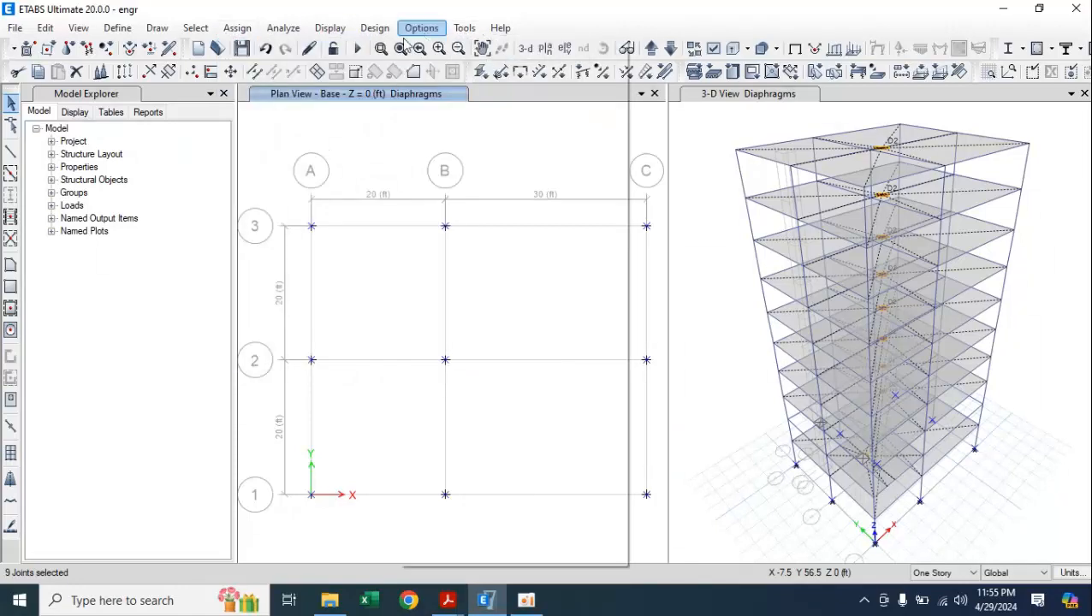
{"action": "left_click", "coordinate": [237, 28]}
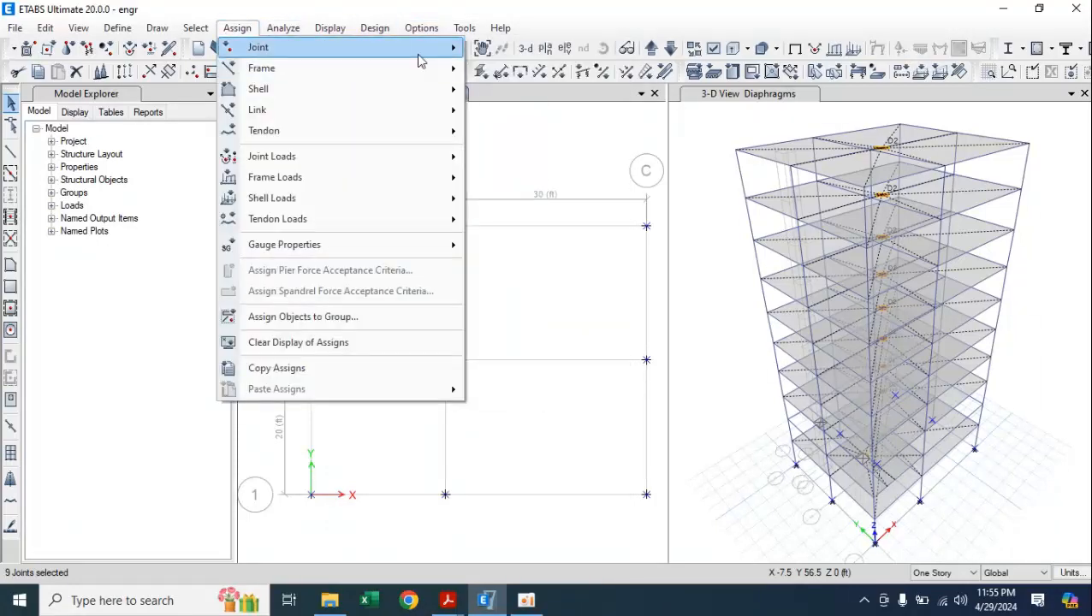
{"action": "mouse_move", "coordinate": [420, 60]}
{"action": "left_click", "coordinate": [505, 53]}
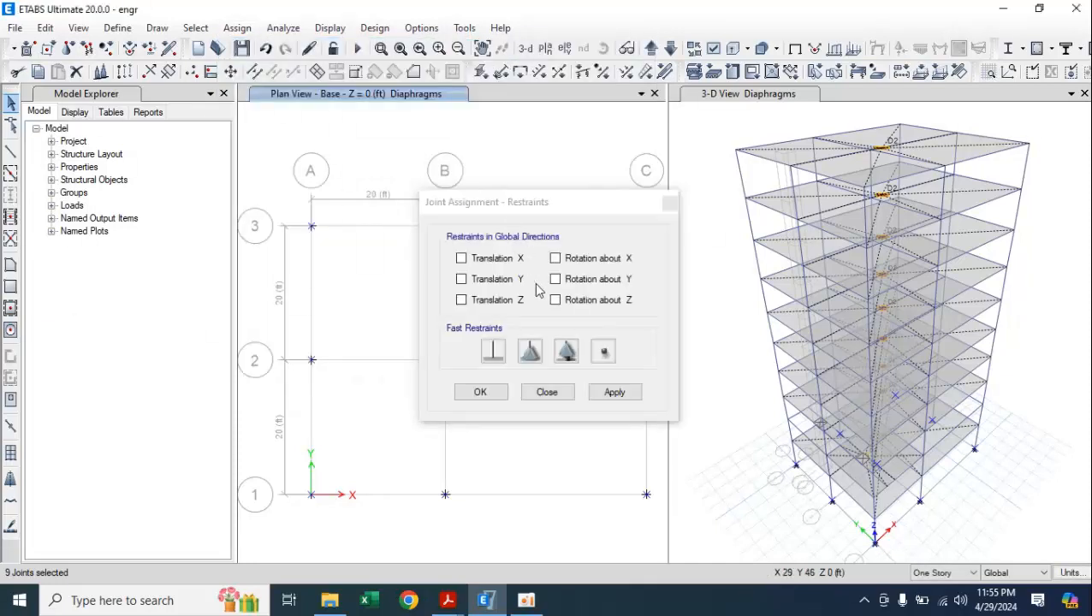
{"action": "left_click", "coordinate": [493, 351]}
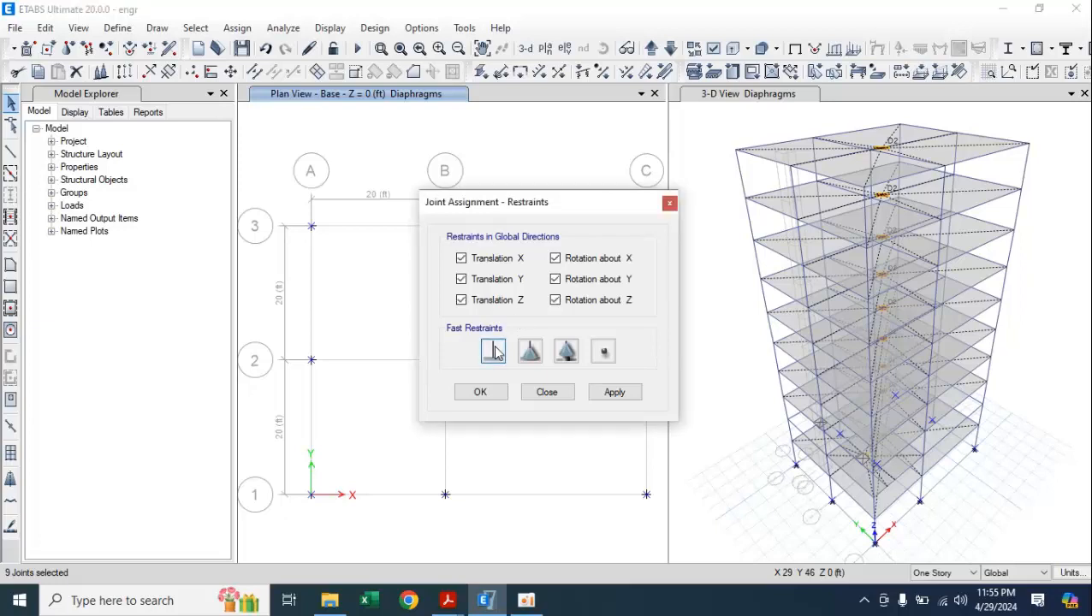
{"action": "left_click", "coordinate": [629, 397]}
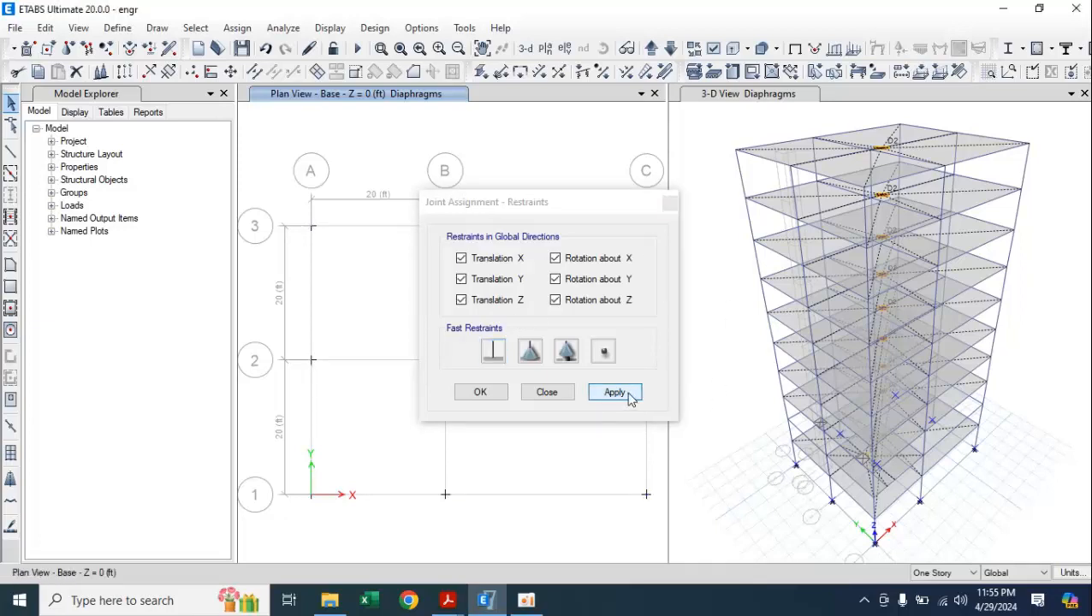
{"action": "left_click", "coordinate": [489, 397]}
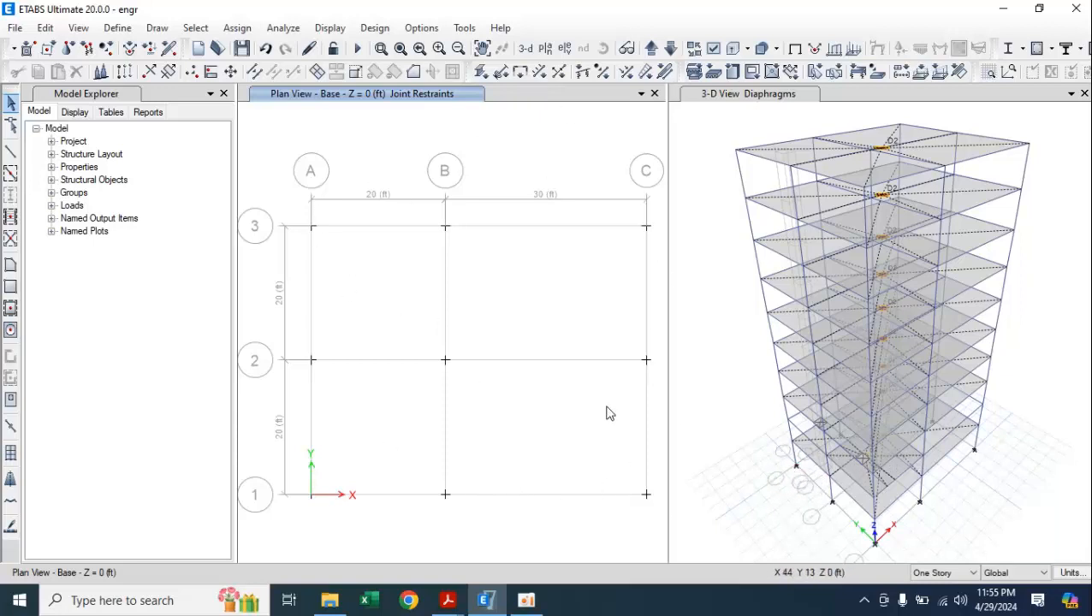
Examine the framing and slab layouts of Story1 through Story4 in the plan view, ending on Story3
{"action": "left_click", "coordinate": [656, 49]}
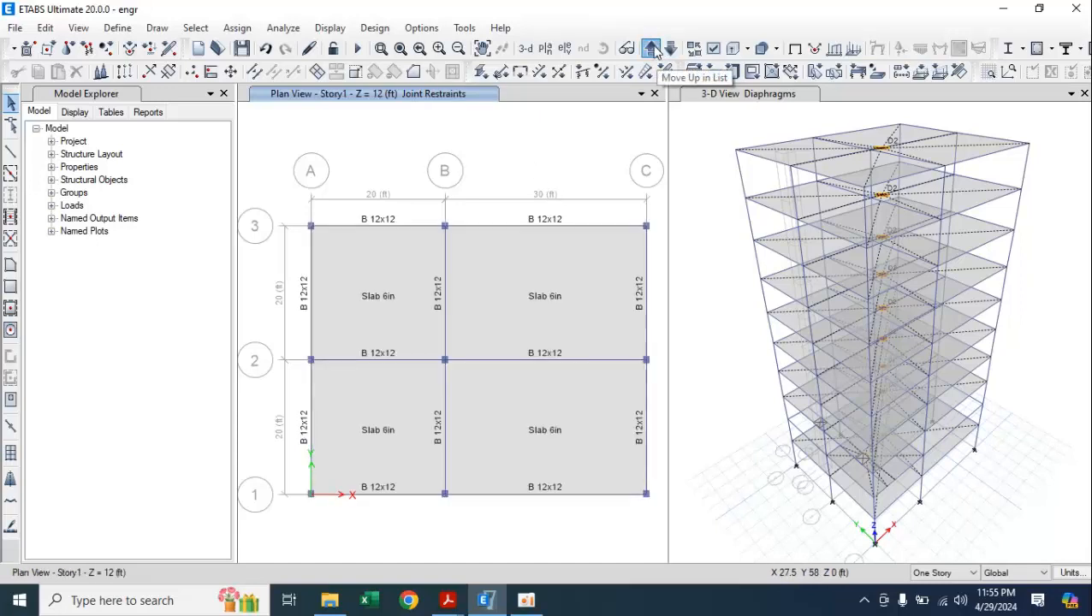
{"action": "left_click", "coordinate": [656, 49]}
{"action": "left_click", "coordinate": [655, 49]}
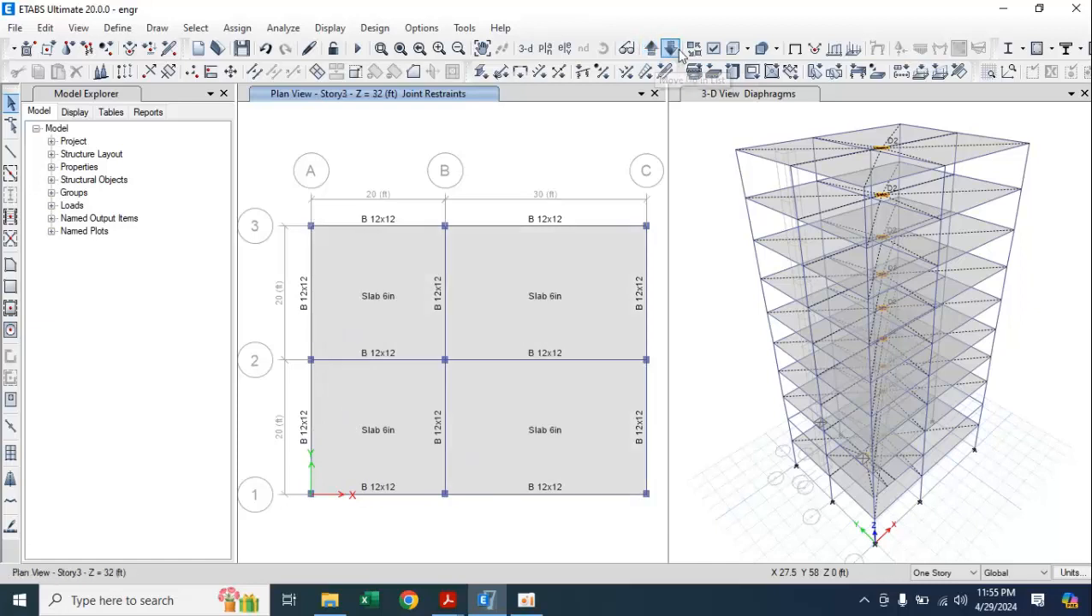
{"action": "left_click", "coordinate": [674, 50]}
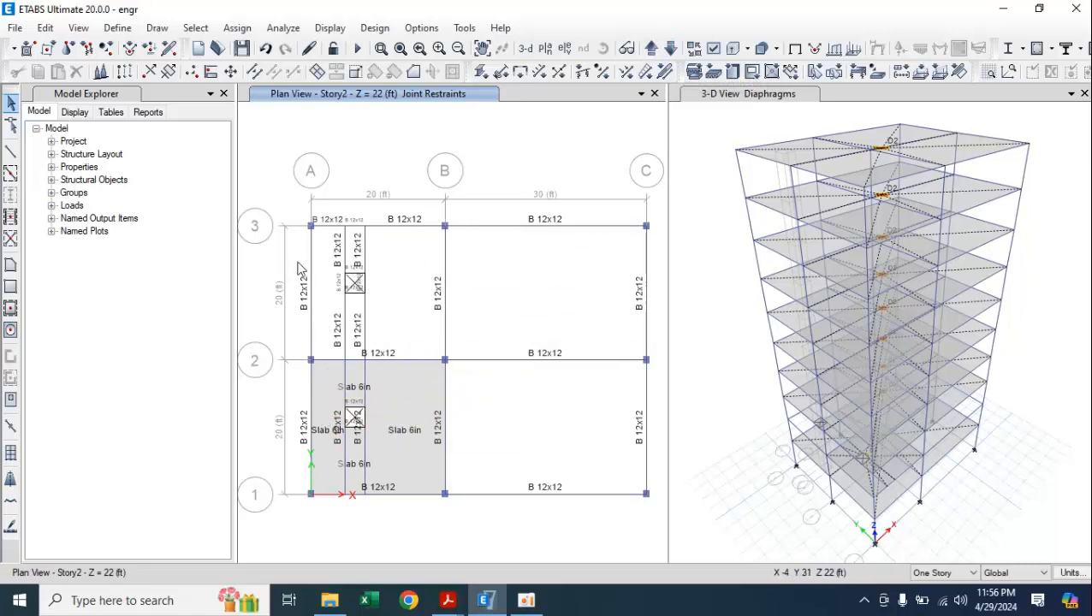
{"action": "left_click", "coordinate": [652, 49]}
{"action": "left_click", "coordinate": [651, 48]}
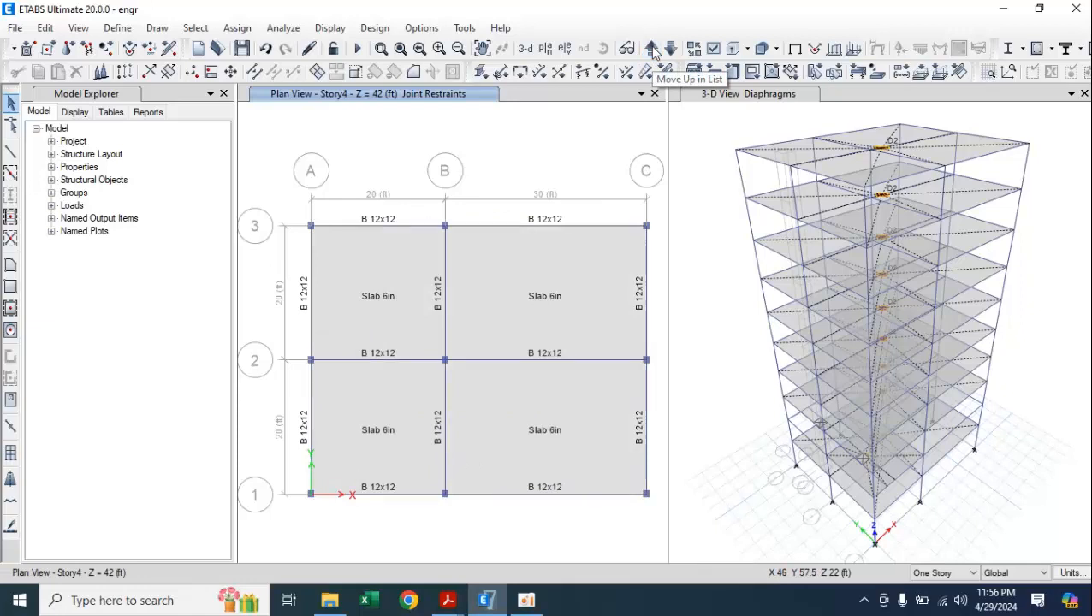
{"action": "left_click", "coordinate": [672, 50]}
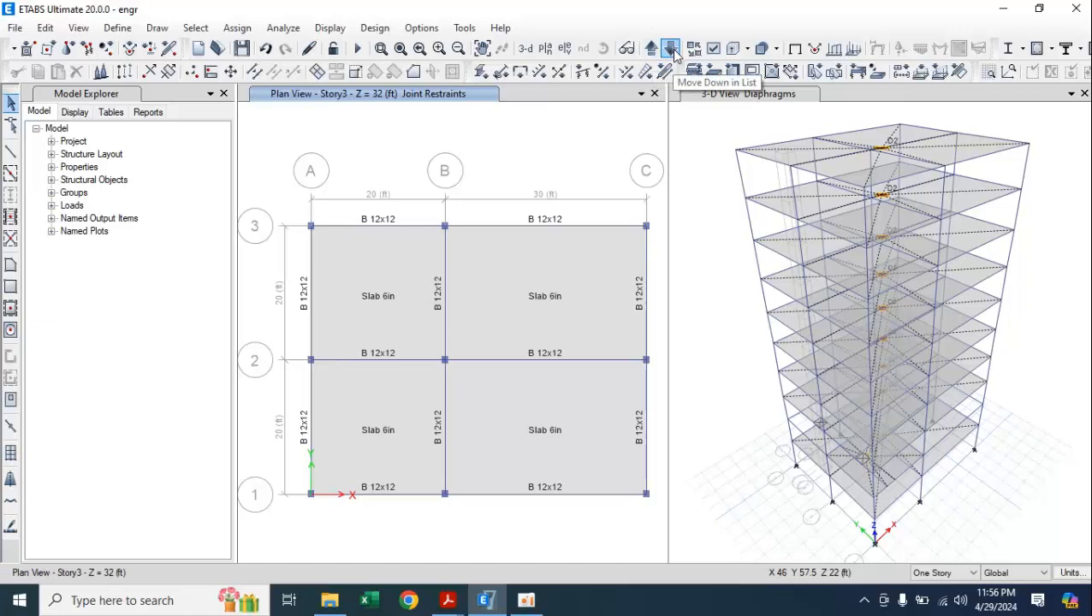
{"action": "left_click", "coordinate": [671, 50]}
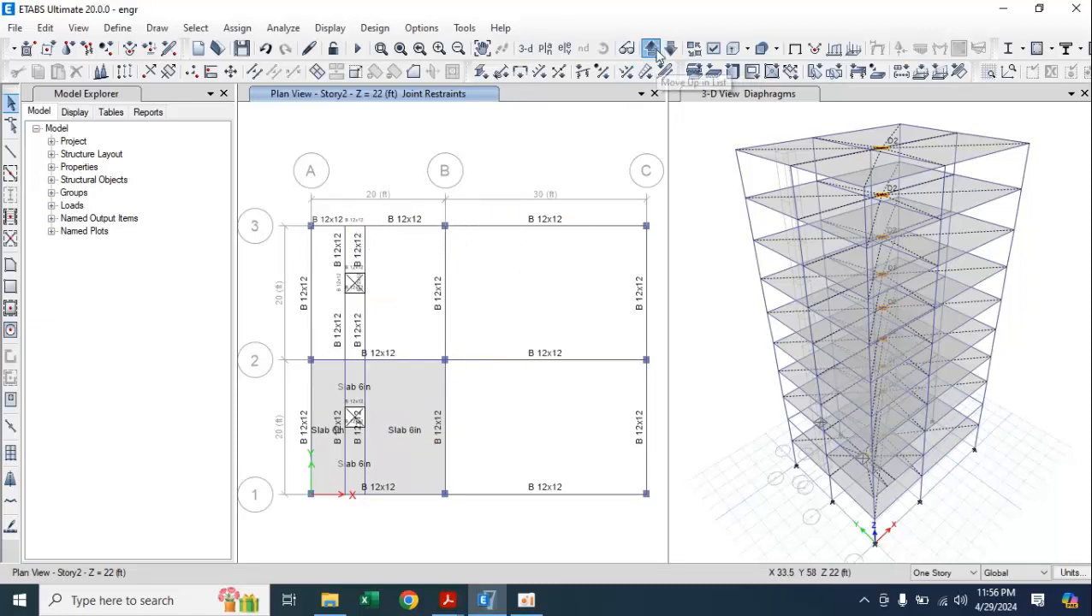
{"action": "left_click", "coordinate": [652, 49]}
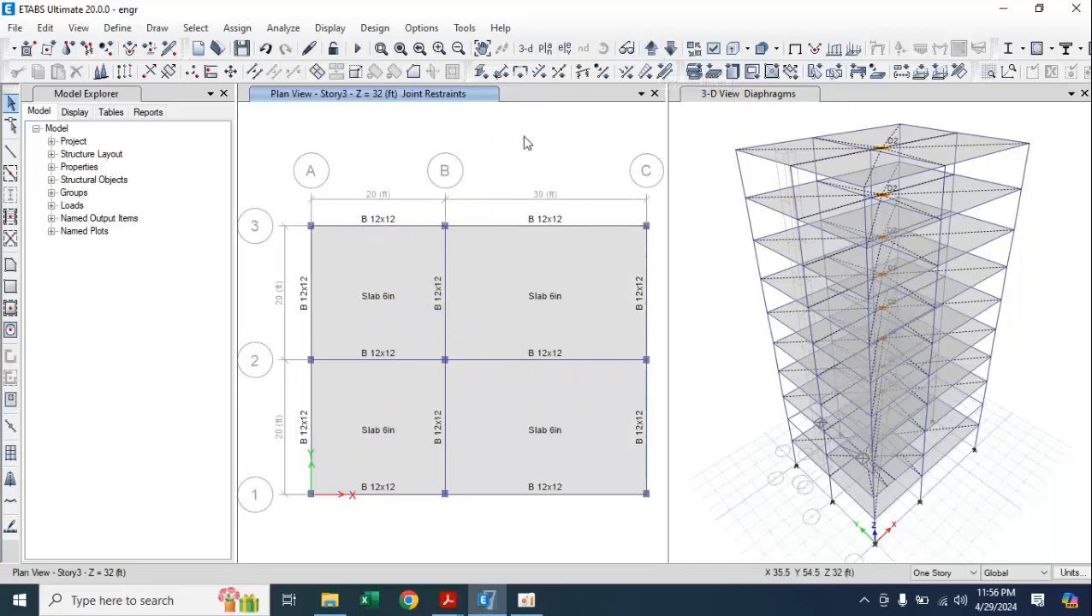
Run the analysis, saving the model on the Desktop as engr and replacing the existing file
{"action": "left_click", "coordinate": [285, 30]}
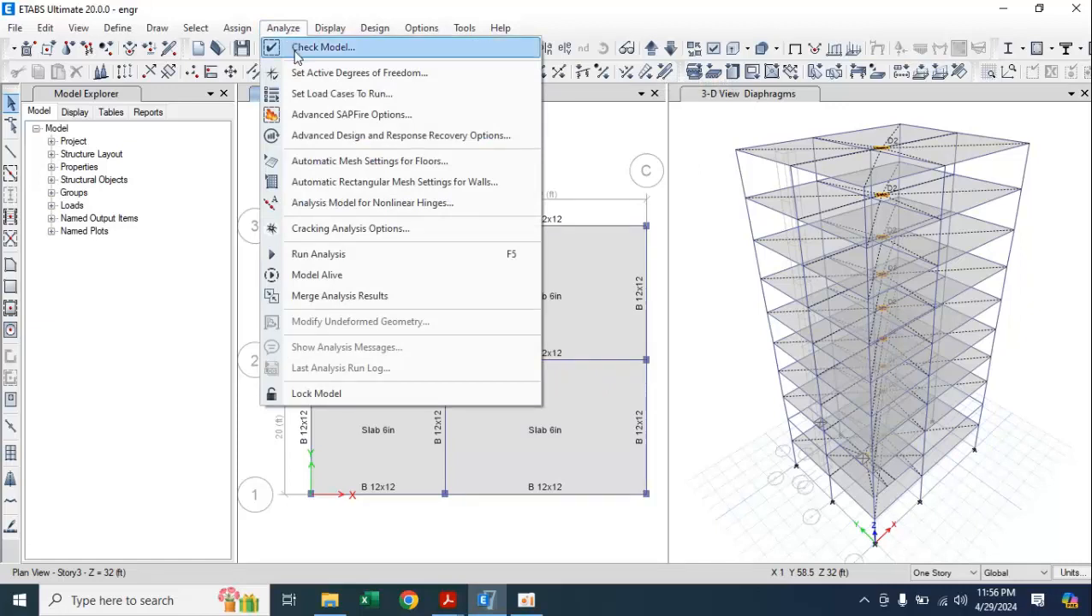
{"action": "left_click", "coordinate": [351, 253]}
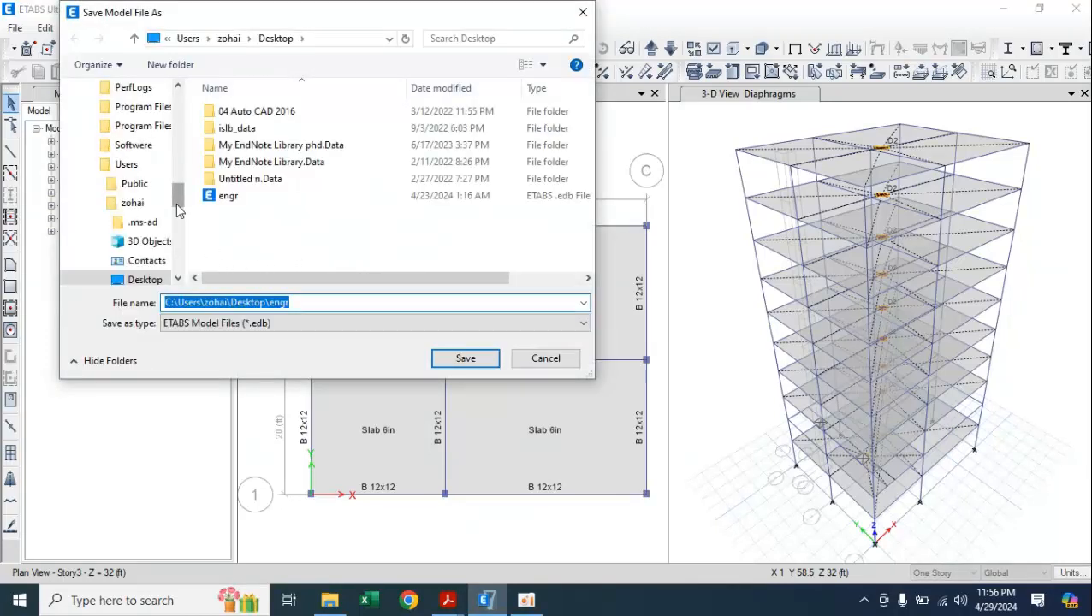
{"action": "left_click_drag", "start_coordinate": [180, 201], "coordinate": [179, 103]}
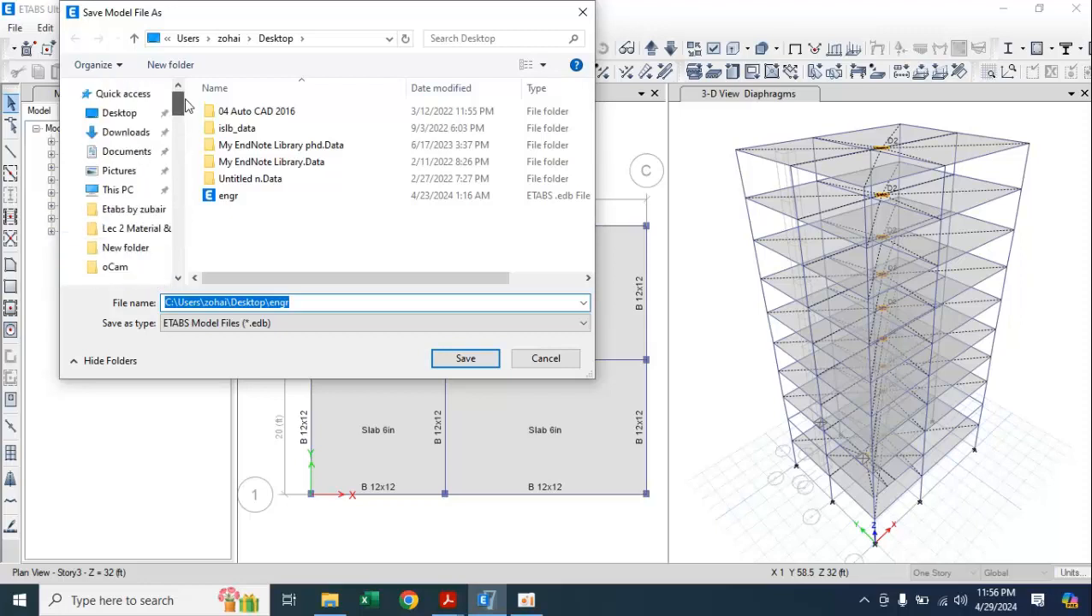
{"action": "left_click", "coordinate": [146, 114]}
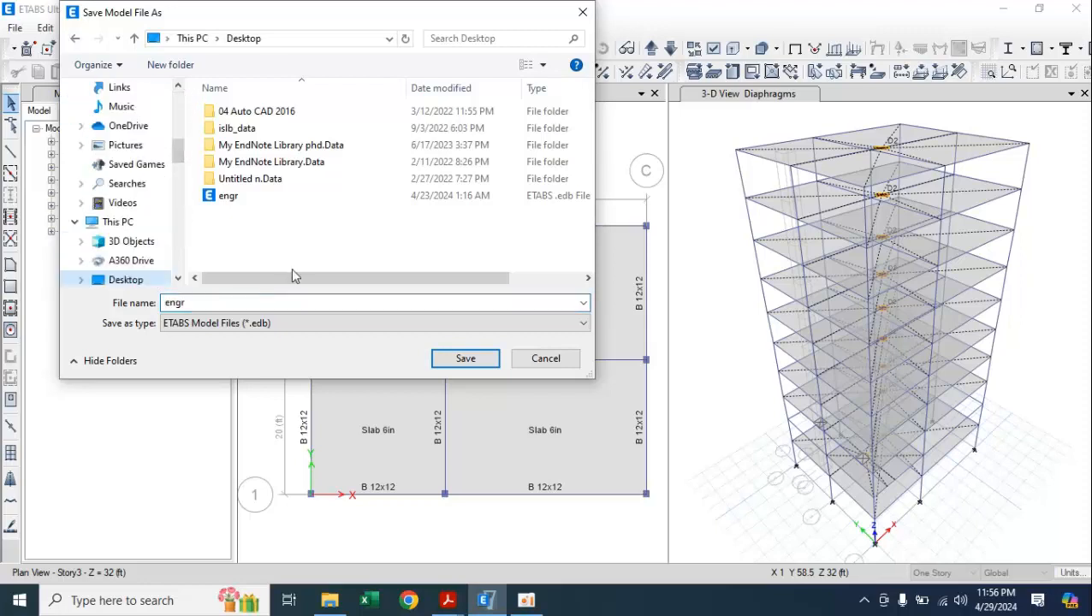
{"action": "left_click", "coordinate": [438, 303]}
{"action": "left_click", "coordinate": [438, 303]}
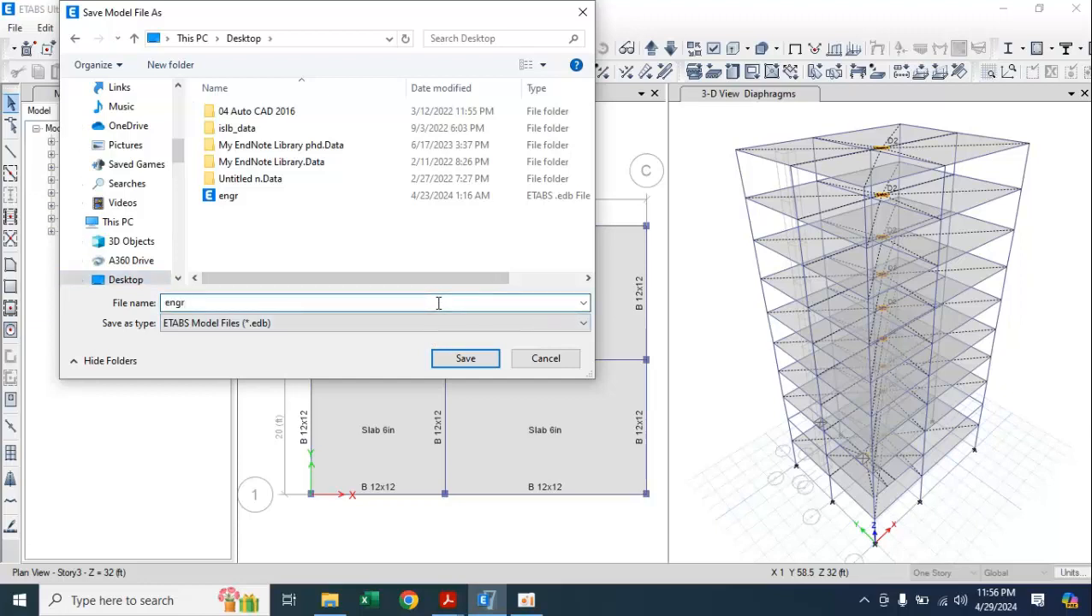
{"action": "left_click", "coordinate": [450, 358]}
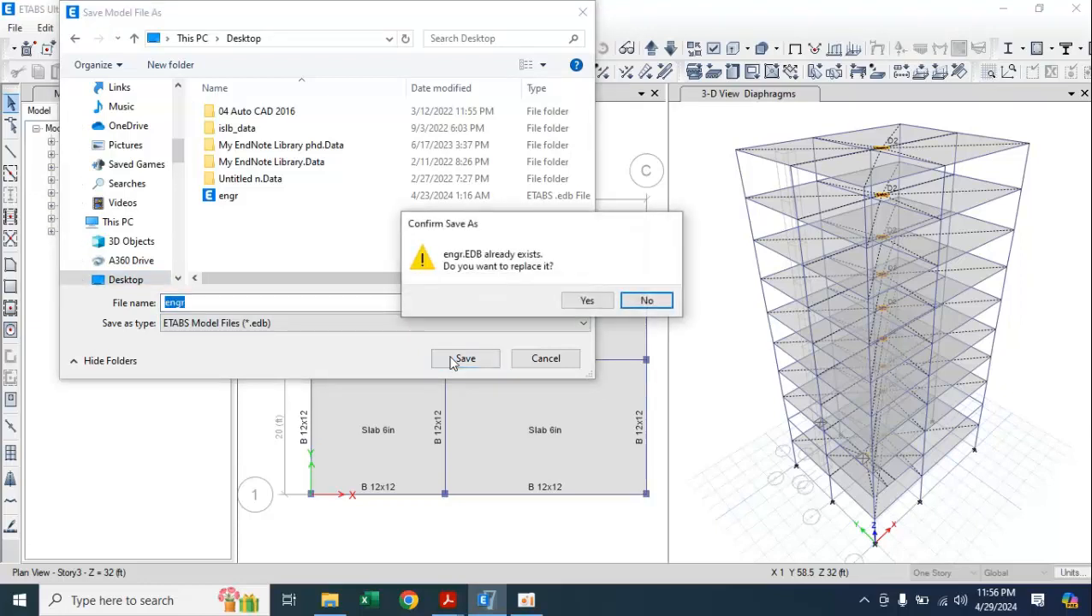
{"action": "left_click", "coordinate": [586, 302]}
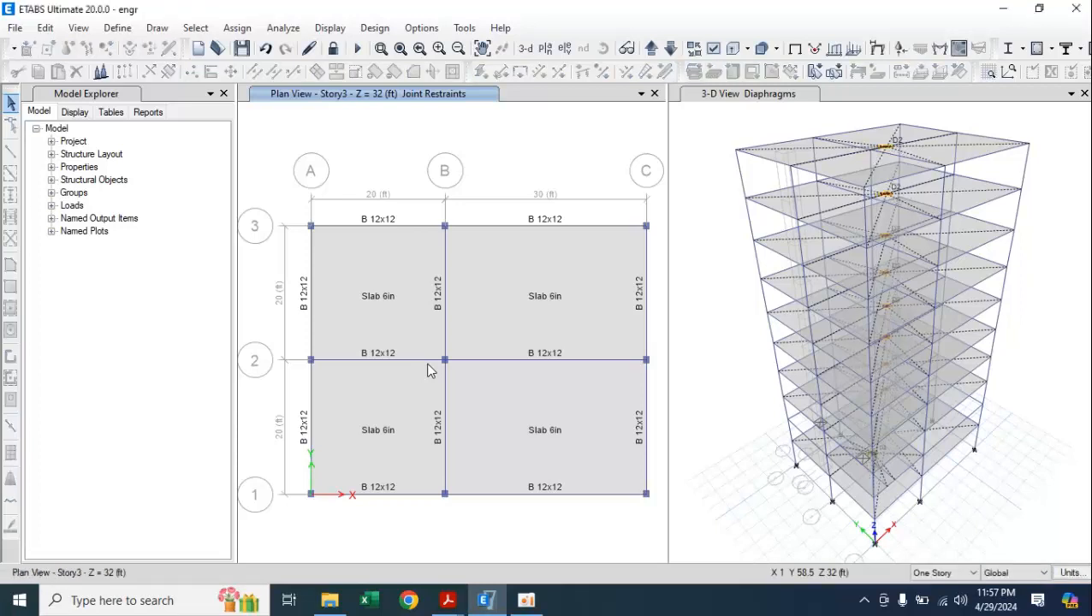
{"action": "key", "text": "ctrl+s"}
{"action": "key", "text": "F5"}
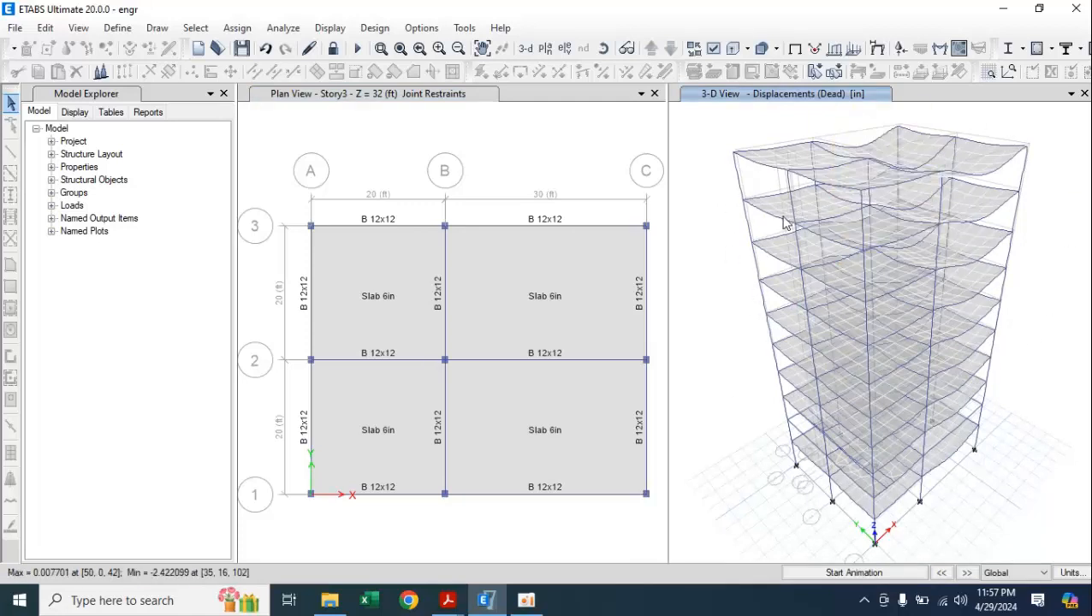
{"action": "mouse_move", "coordinate": [864, 199]}
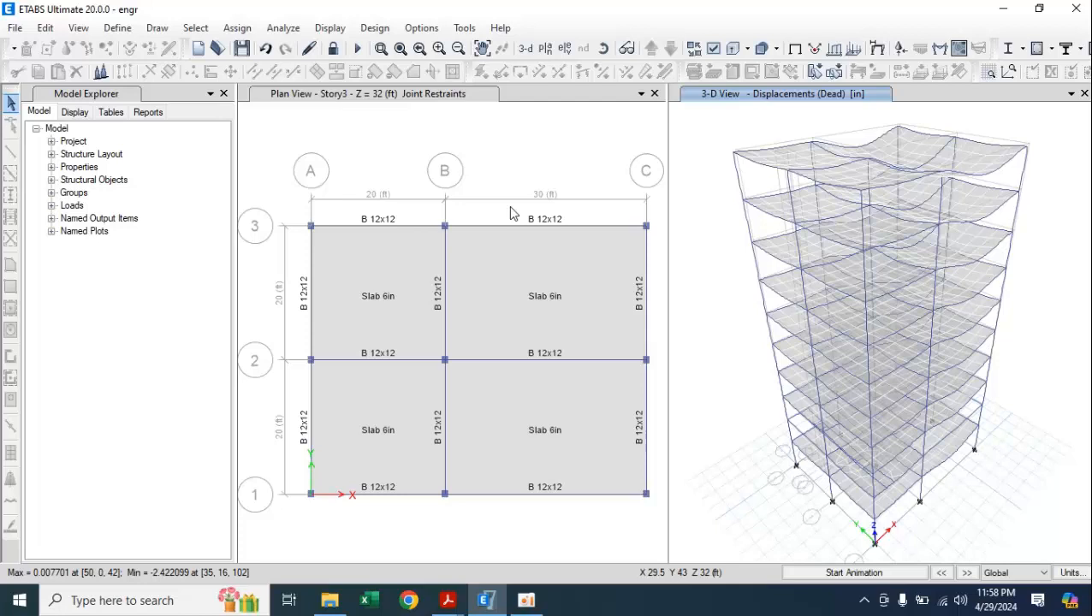
{"action": "left_click", "coordinate": [328, 28]}
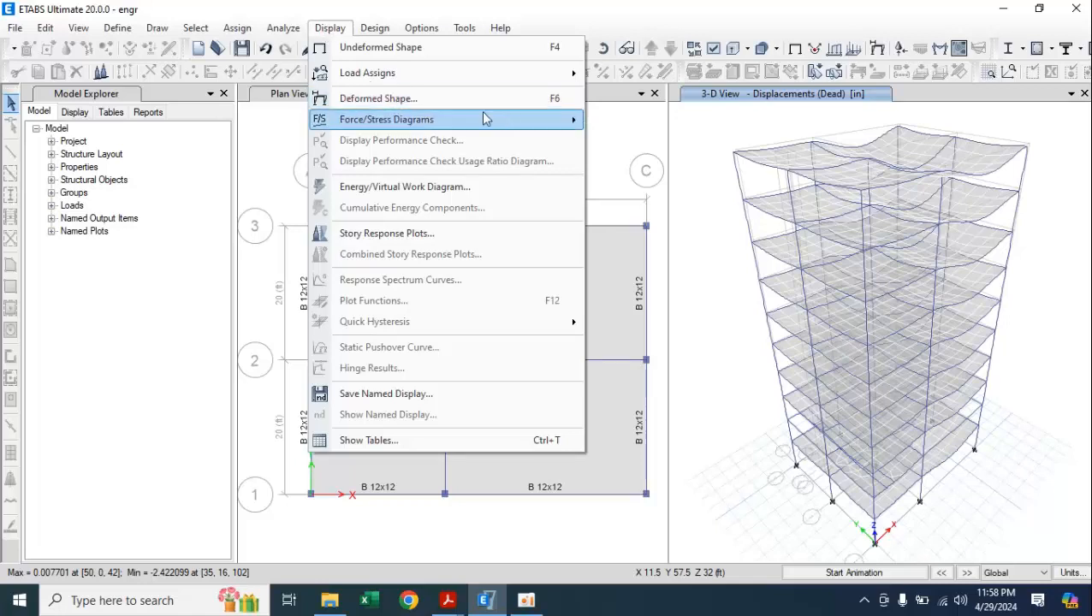
{"action": "mouse_move", "coordinate": [524, 121]}
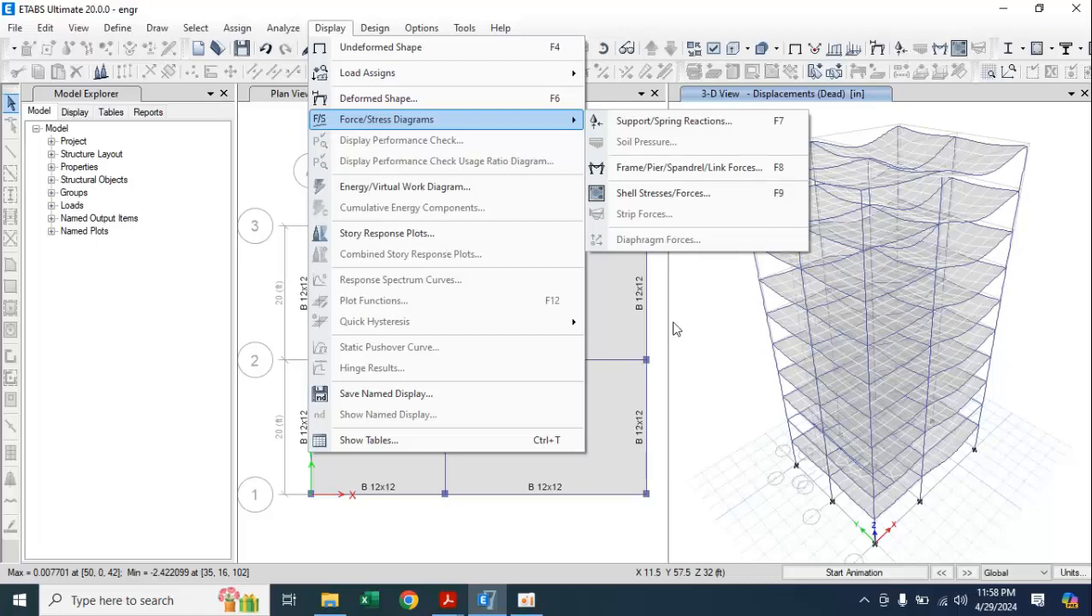
{"action": "left_click", "coordinate": [710, 355]}
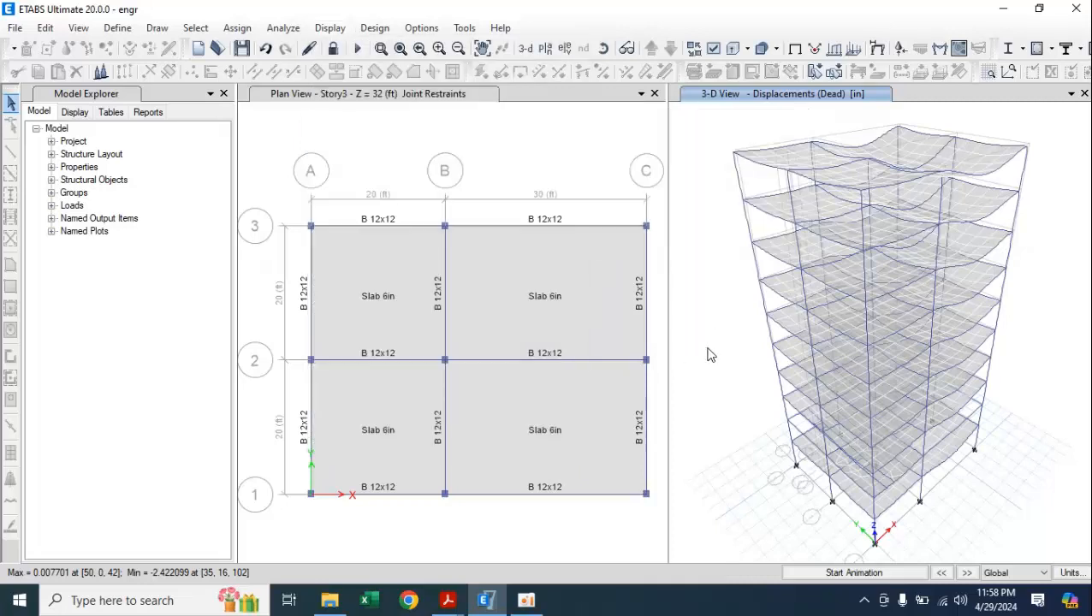
{"action": "left_click", "coordinate": [939, 50]}
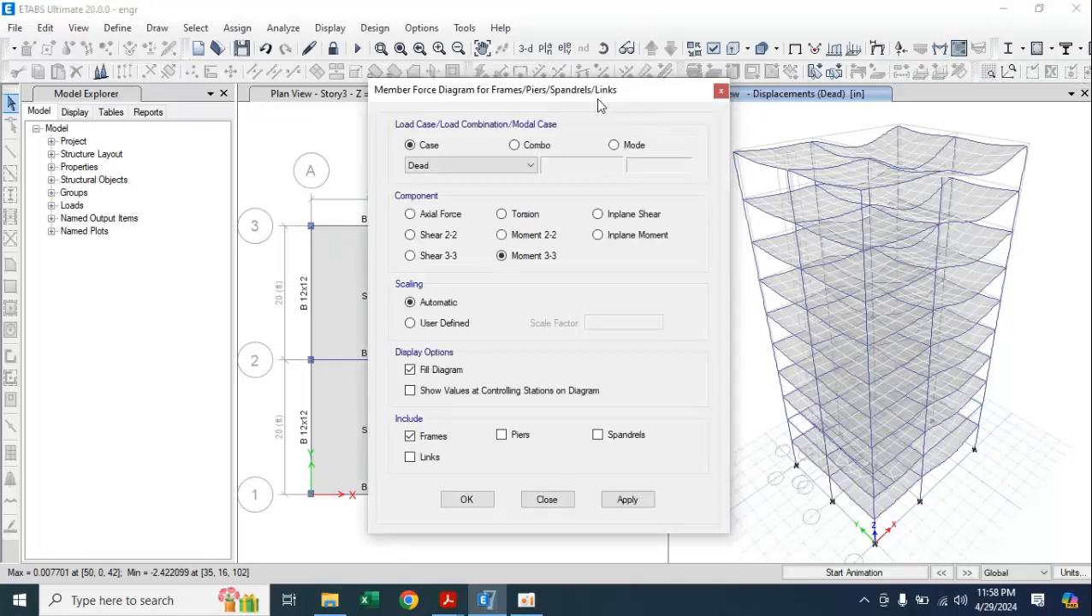
{"action": "left_click_drag", "start_coordinate": [599, 102], "coordinate": [683, 73]}
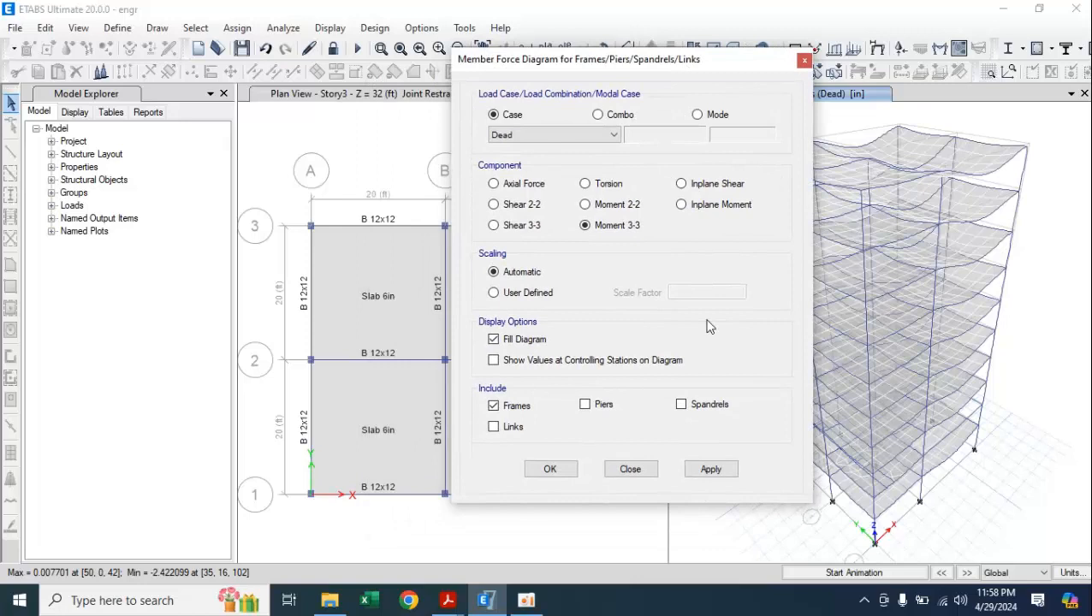
{"action": "left_click", "coordinate": [611, 118]}
{"action": "left_click", "coordinate": [609, 135]}
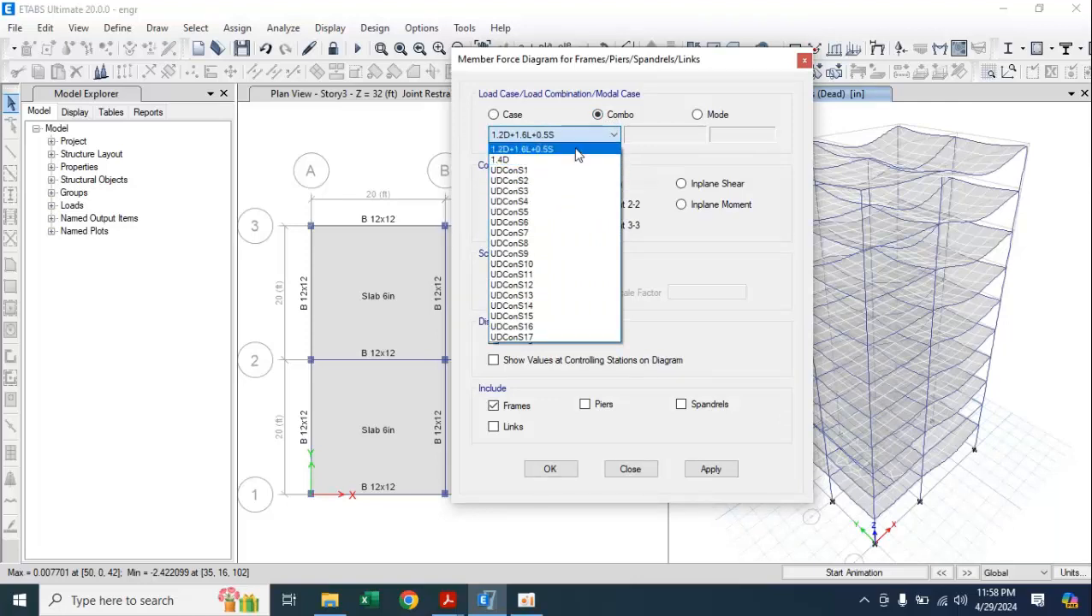
{"action": "left_click", "coordinate": [577, 151]}
{"action": "left_click", "coordinate": [584, 139]}
{"action": "left_click", "coordinate": [583, 139]}
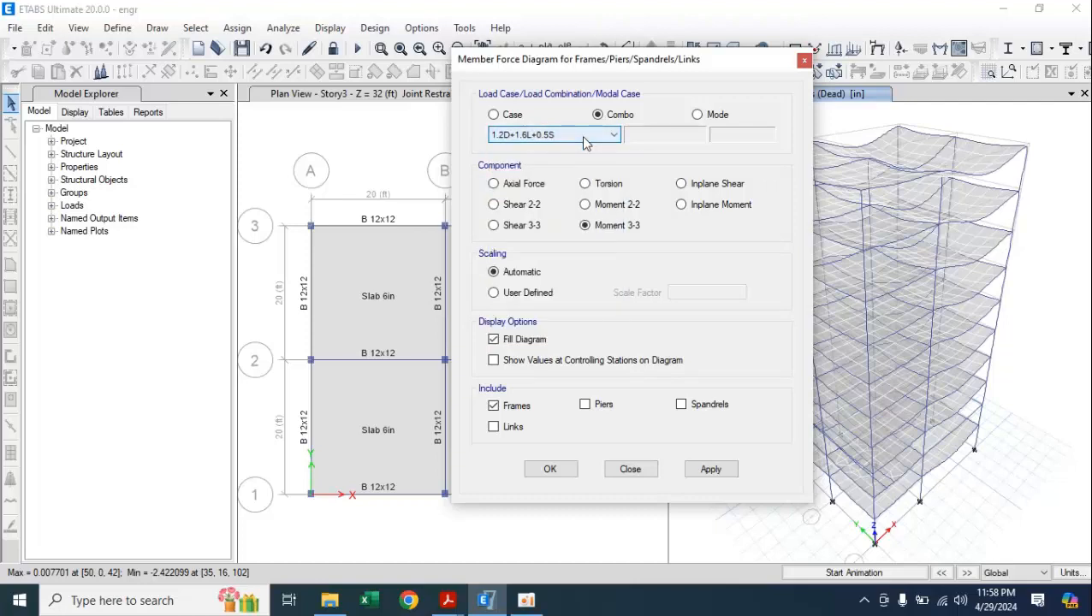
{"action": "left_click", "coordinate": [619, 470]}
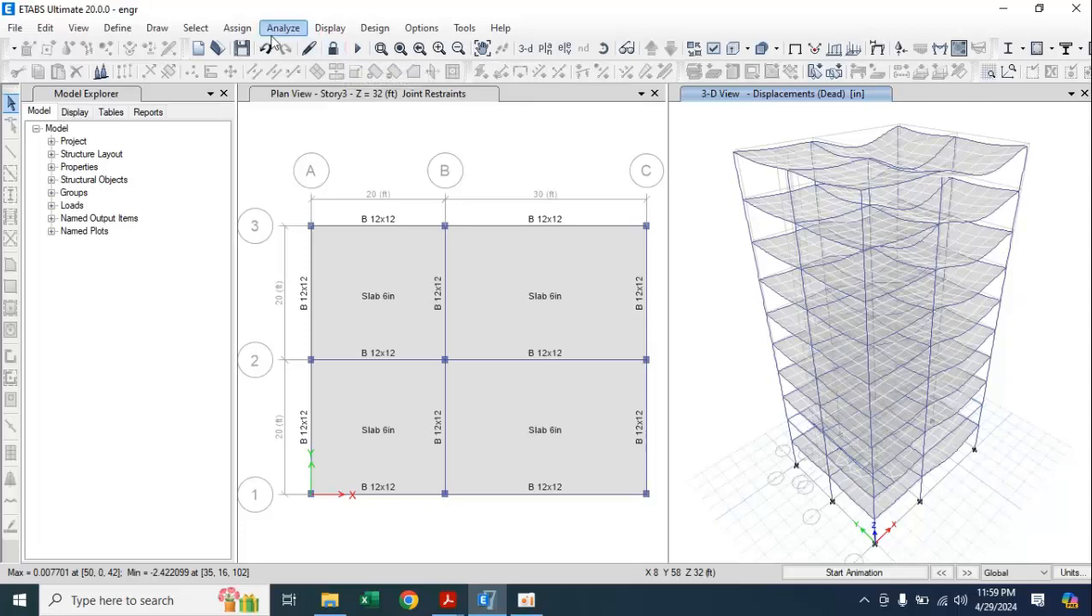
Review the list of load combinations defined in the model without changing any of them
{"action": "left_click", "coordinate": [242, 30]}
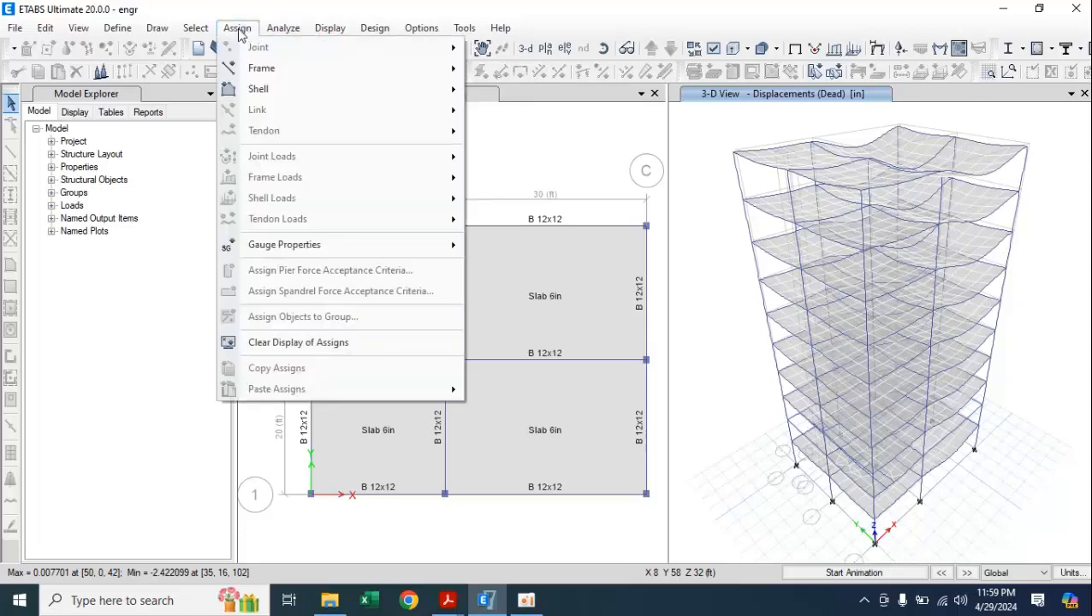
{"action": "mouse_move", "coordinate": [208, 35]}
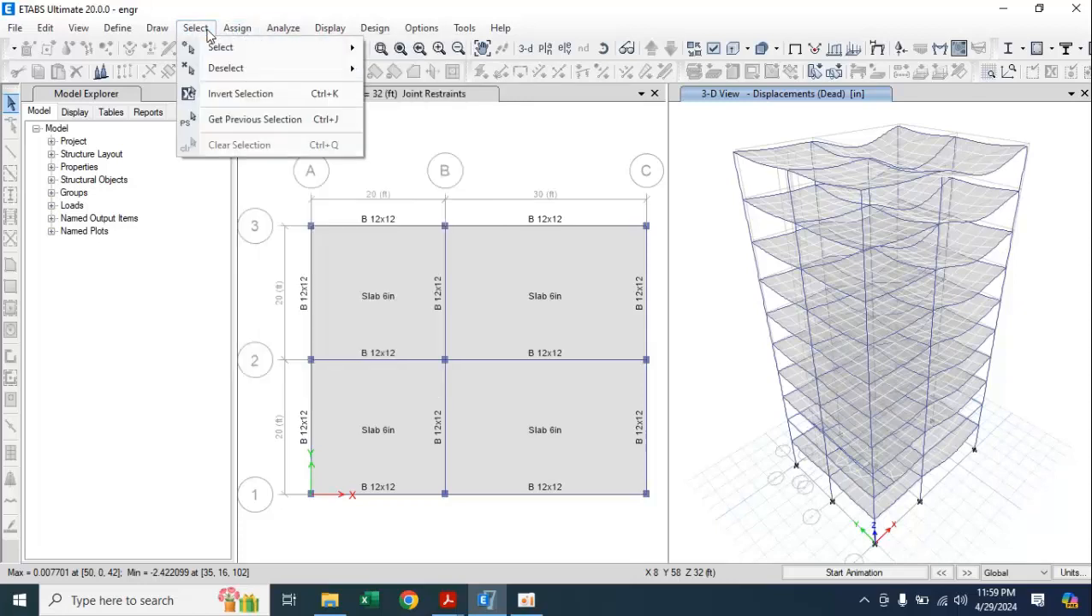
{"action": "mouse_move", "coordinate": [118, 28]}
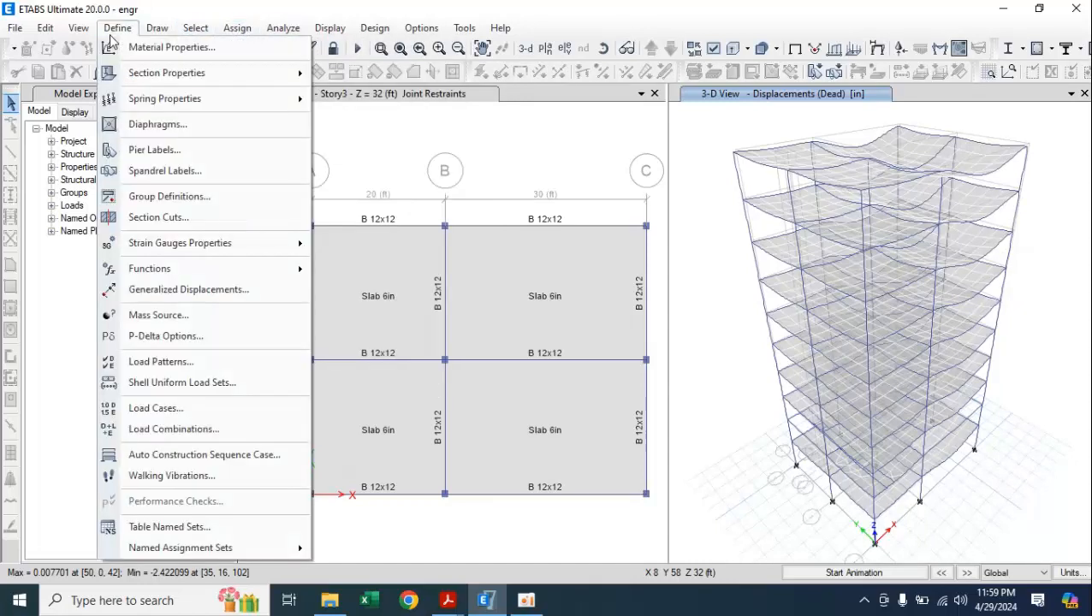
{"action": "left_click", "coordinate": [163, 430]}
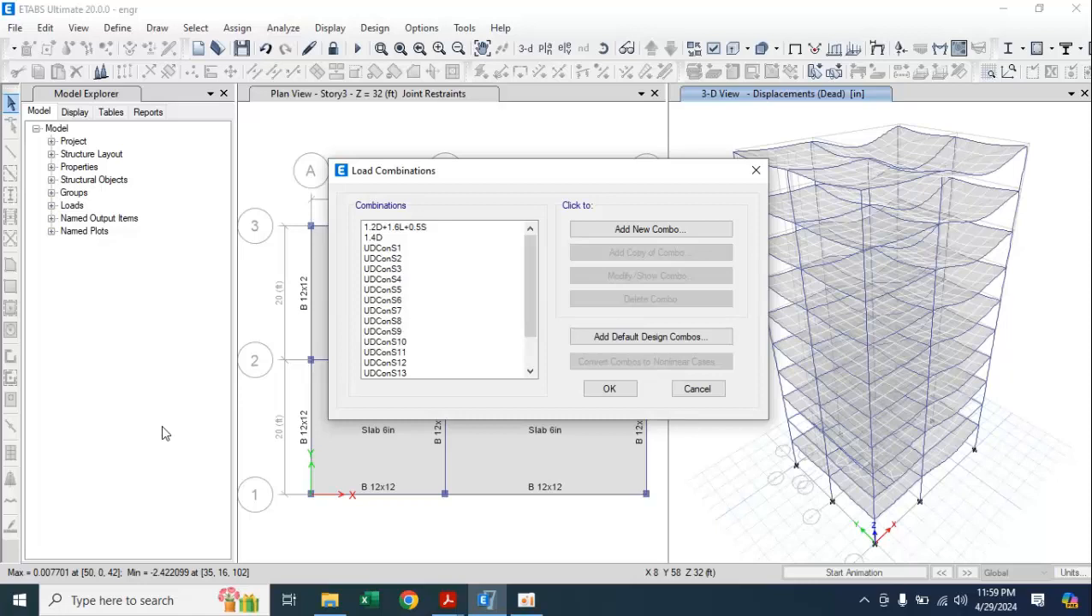
{"action": "left_click", "coordinate": [611, 390]}
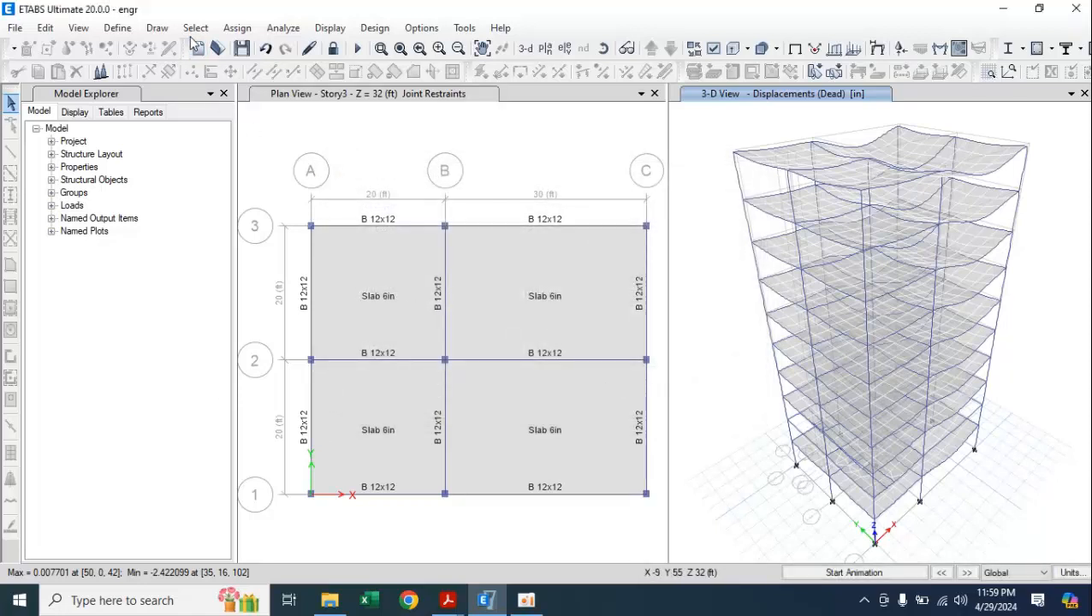
{"action": "left_click", "coordinate": [193, 28]}
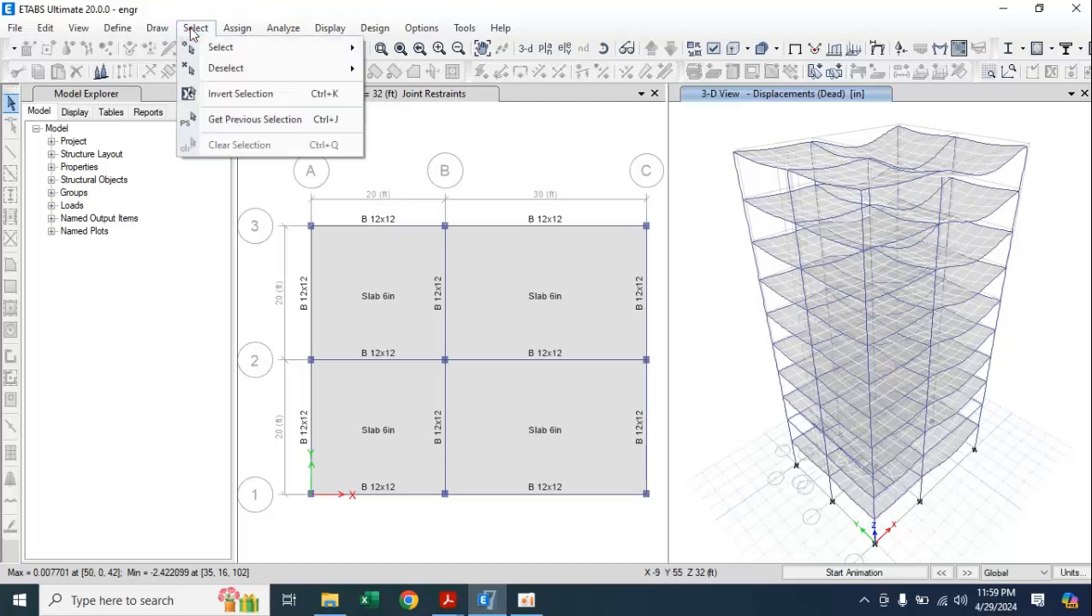
{"action": "mouse_move", "coordinate": [227, 33]}
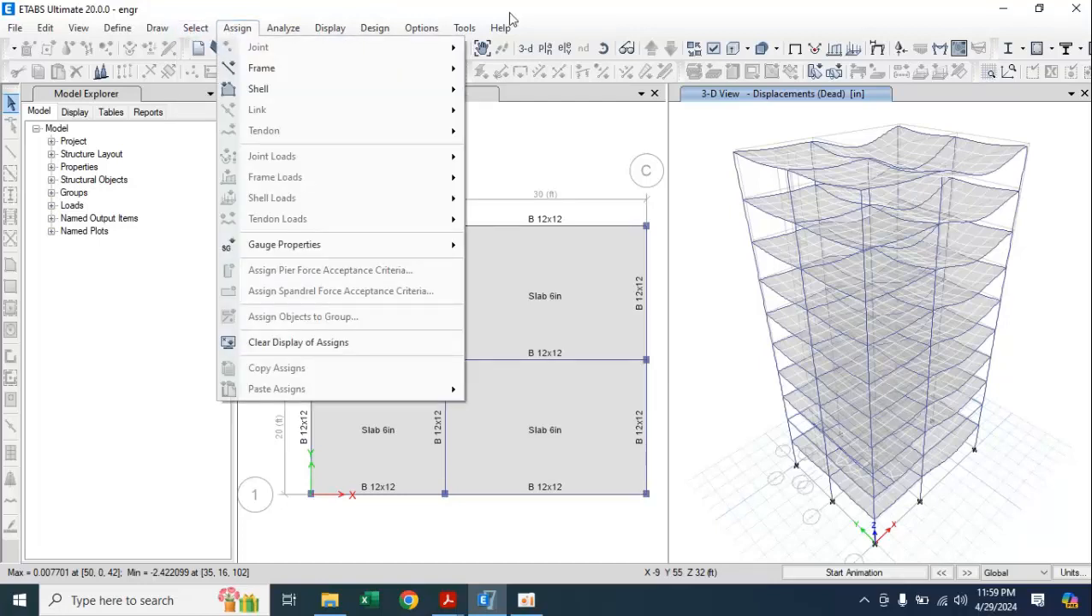
Activate the Story3 plan view and set its member force diagram to the load combination 1.2D+1.6L+0.5S
{"action": "left_click", "coordinate": [573, 153]}
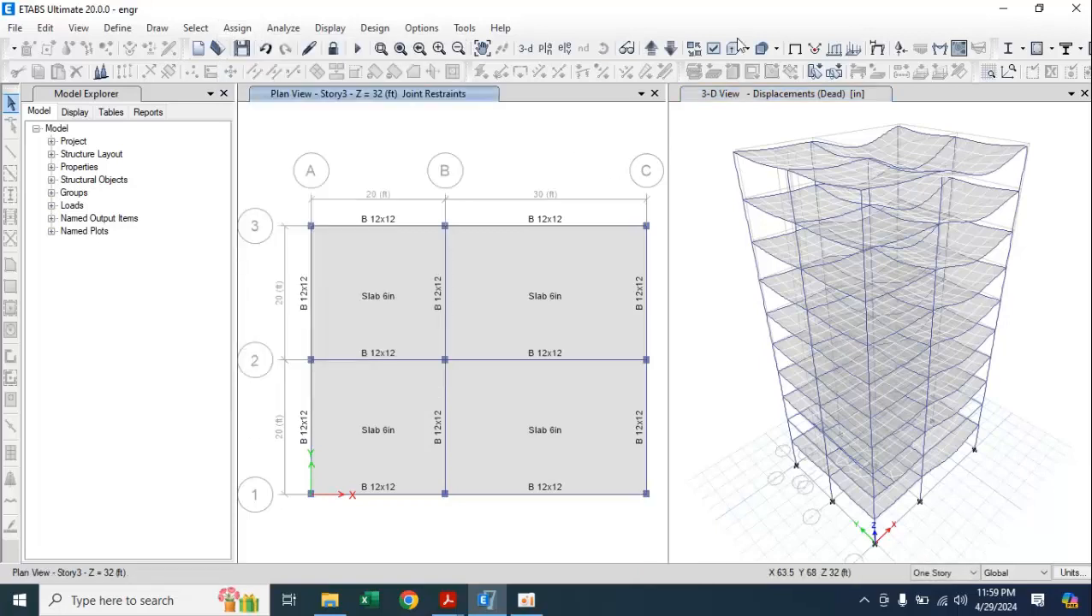
{"action": "left_click", "coordinate": [939, 51]}
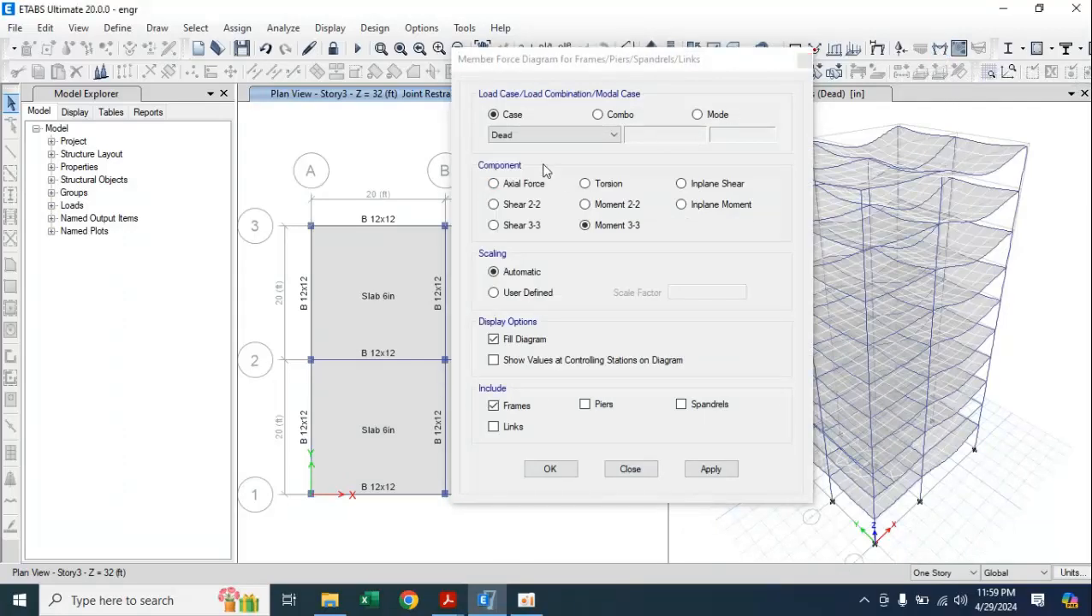
{"action": "left_click", "coordinate": [562, 135]}
{"action": "left_click", "coordinate": [562, 133]}
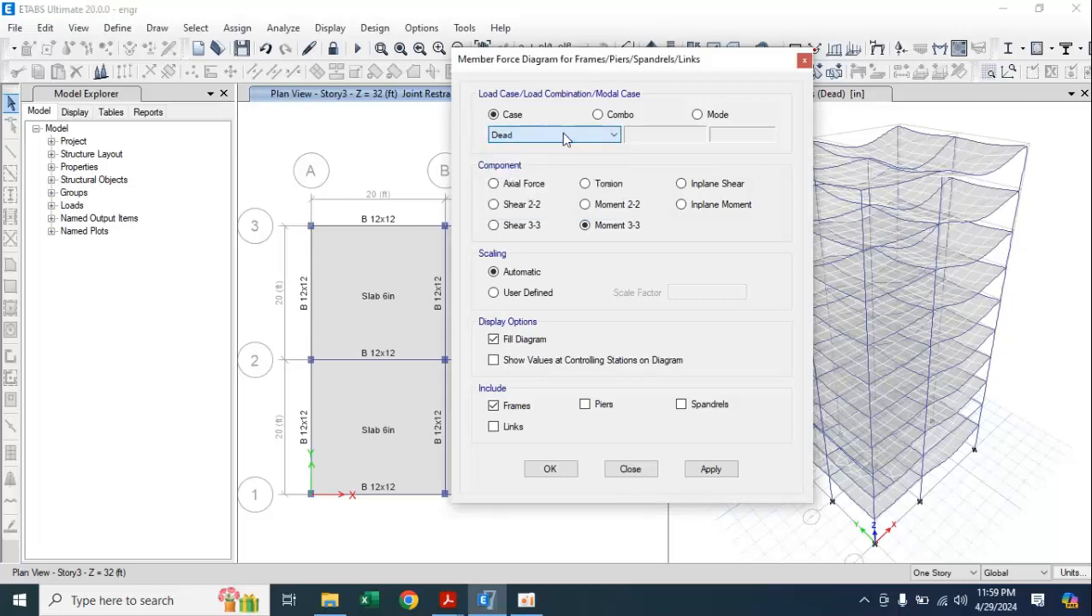
{"action": "left_click", "coordinate": [609, 118]}
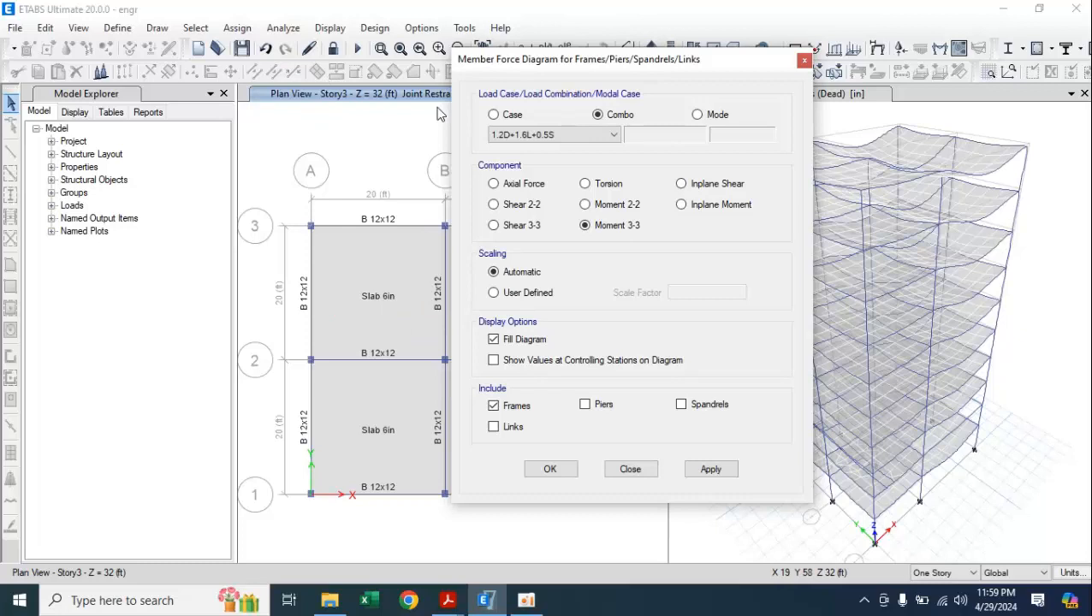
{"action": "left_click", "coordinate": [558, 135]}
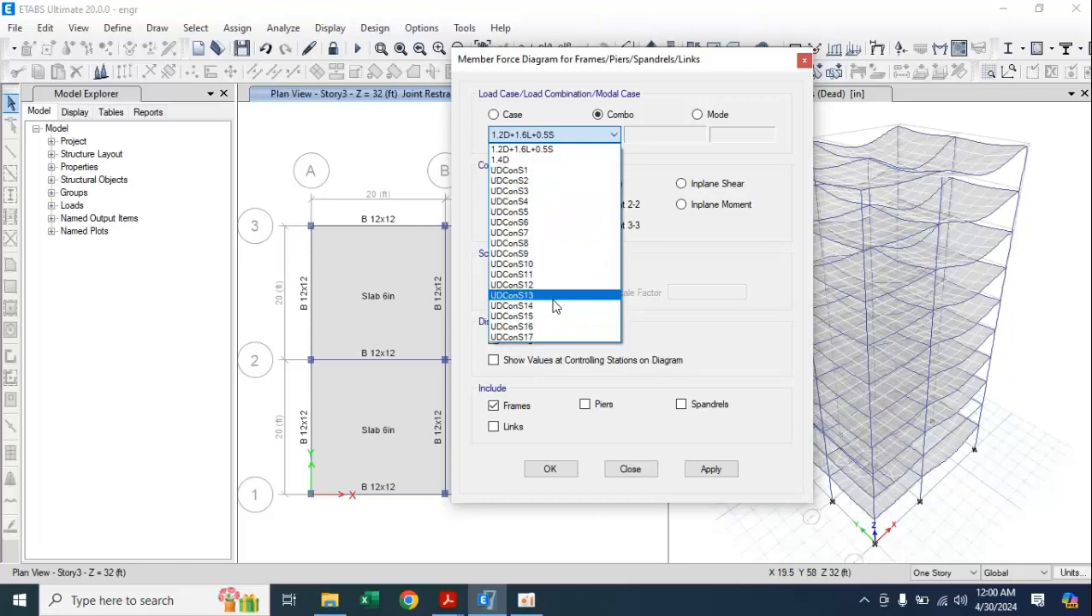
{"action": "left_click", "coordinate": [549, 151]}
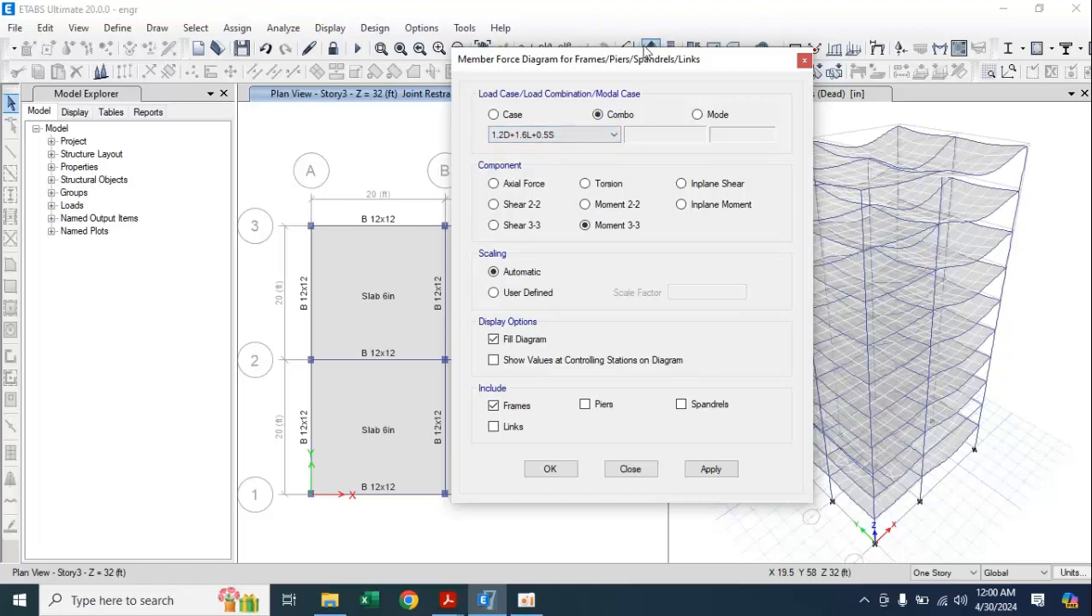
{"action": "left_click_drag", "start_coordinate": [645, 61], "coordinate": [830, 78]}
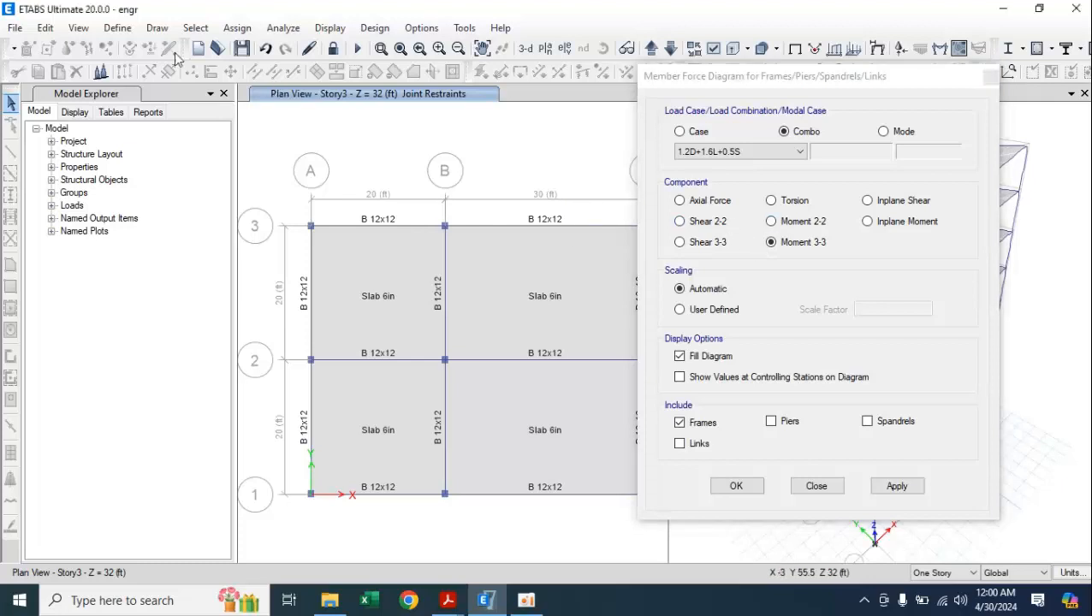
Examine the B 12x12 frame section definition and its local 2 and 3 axes, leaving the section unchanged
{"action": "left_click", "coordinate": [117, 28]}
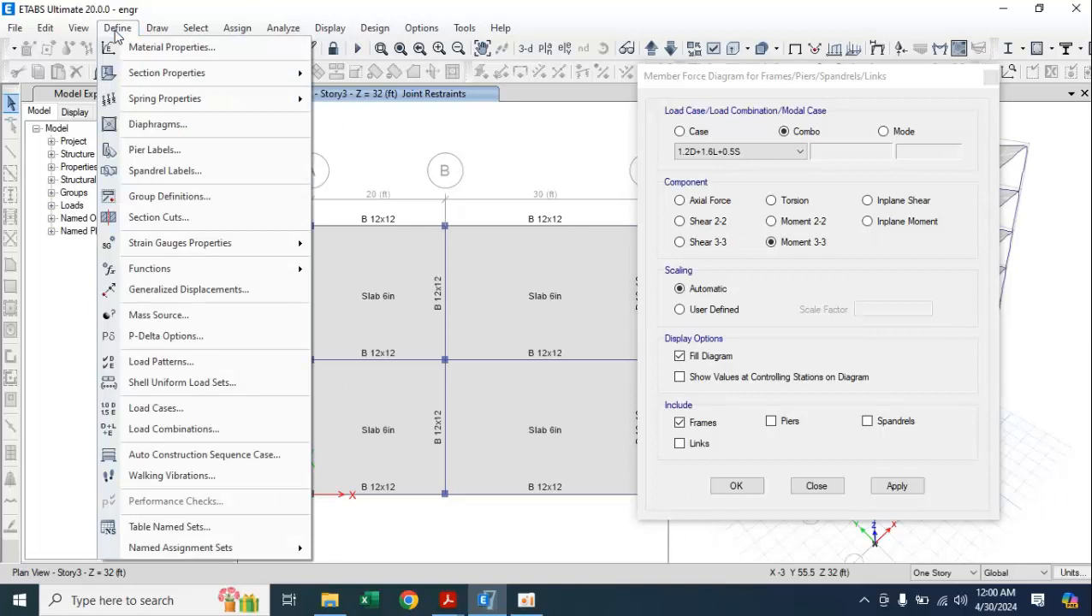
{"action": "mouse_move", "coordinate": [267, 81]}
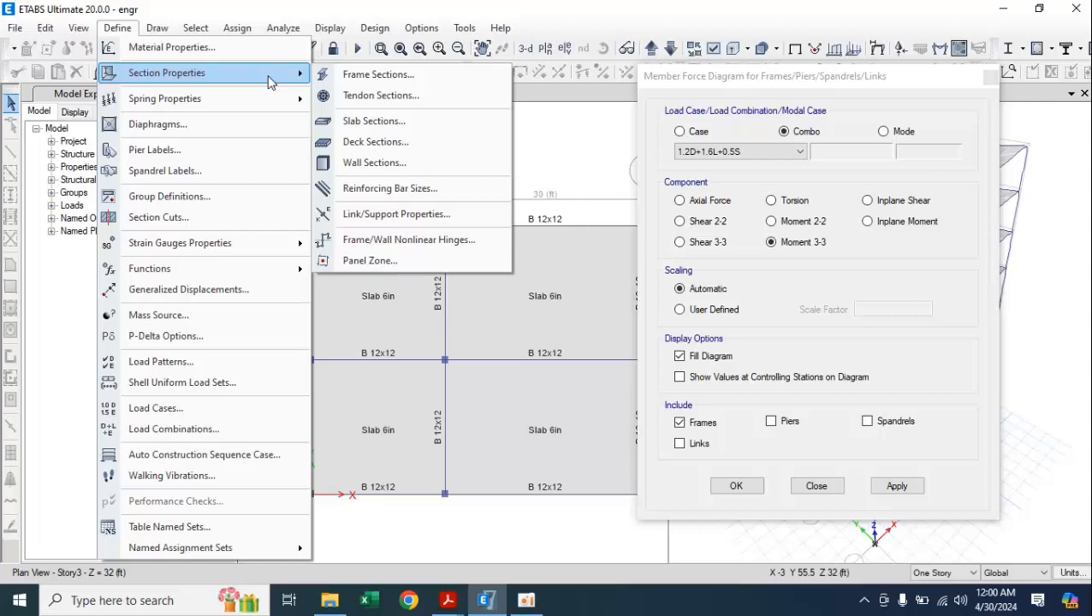
{"action": "left_click", "coordinate": [342, 75]}
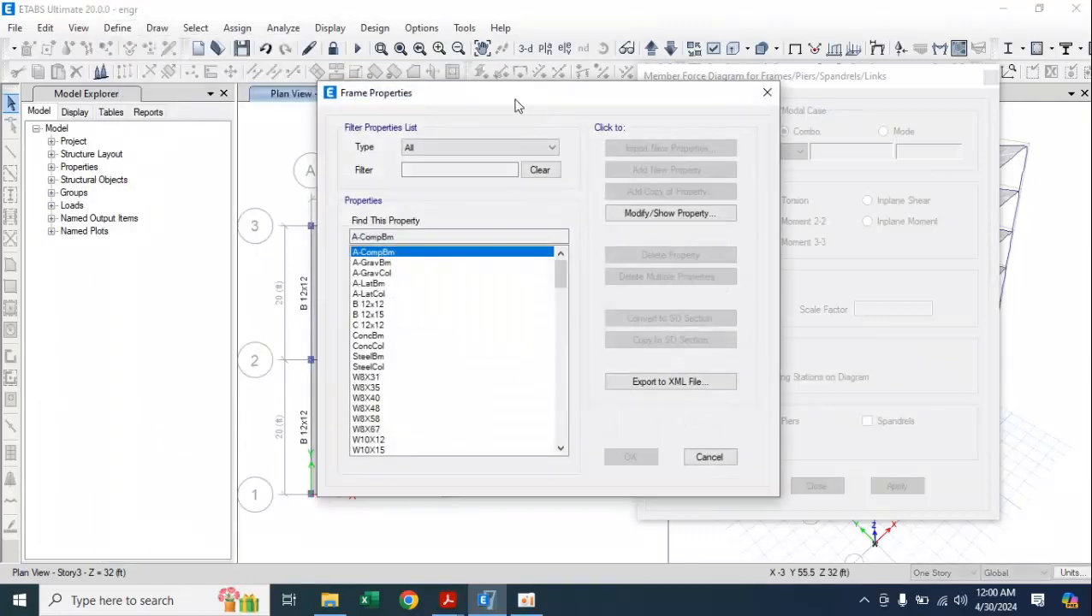
{"action": "left_click_drag", "start_coordinate": [515, 105], "coordinate": [280, 108]}
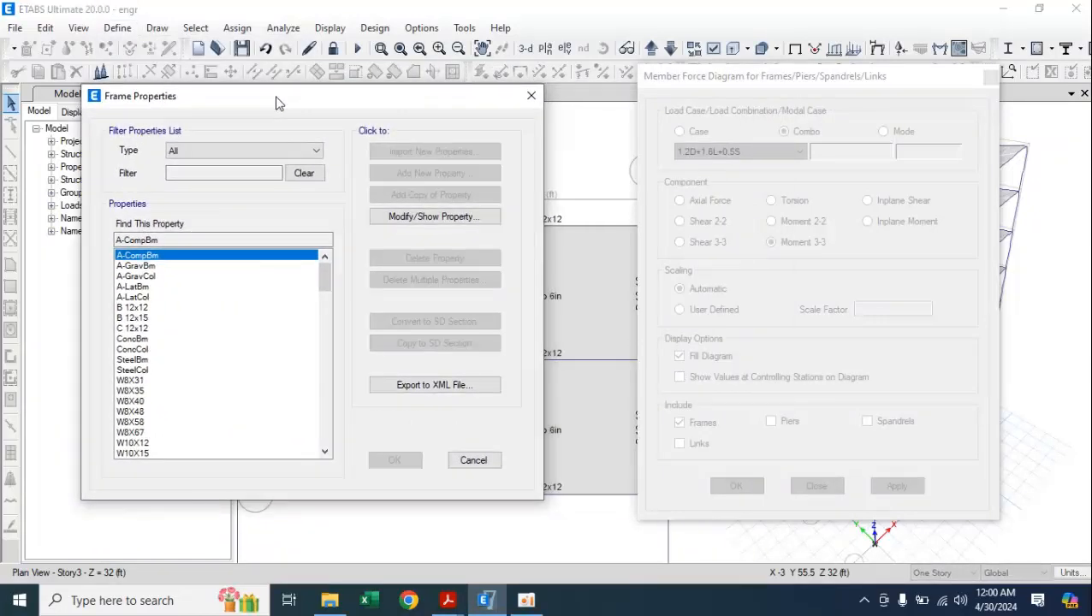
{"action": "left_click", "coordinate": [146, 308]}
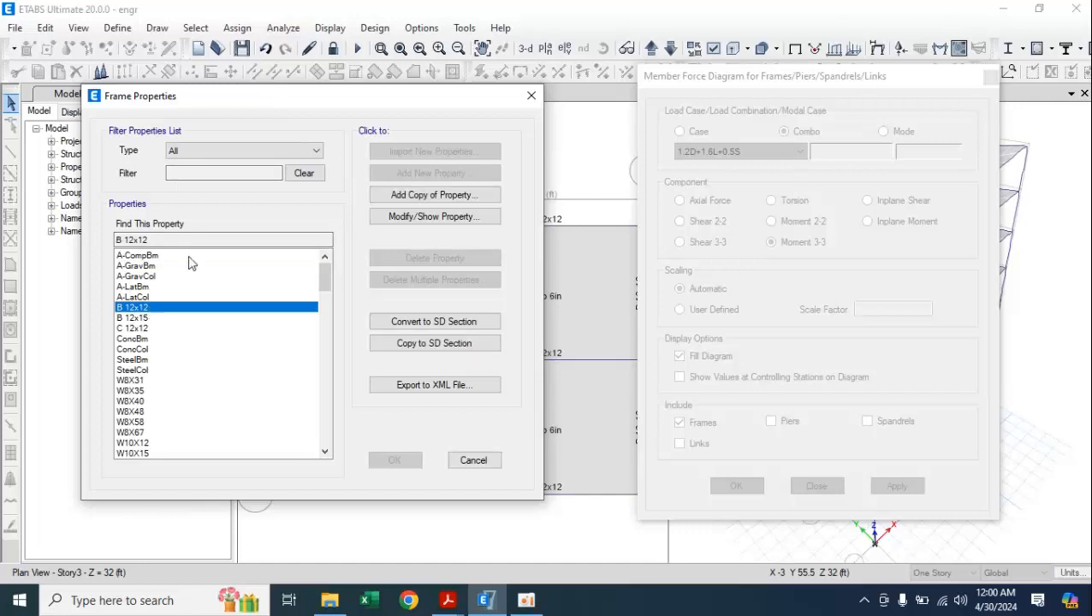
{"action": "left_click", "coordinate": [430, 218]}
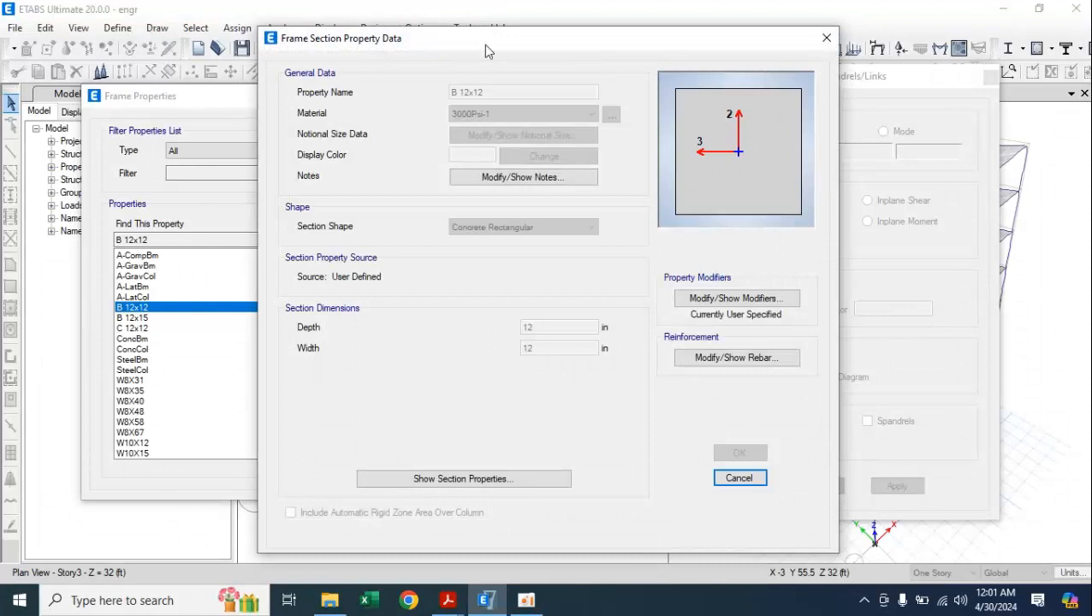
{"action": "left_click_drag", "start_coordinate": [485, 52], "coordinate": [218, 40]}
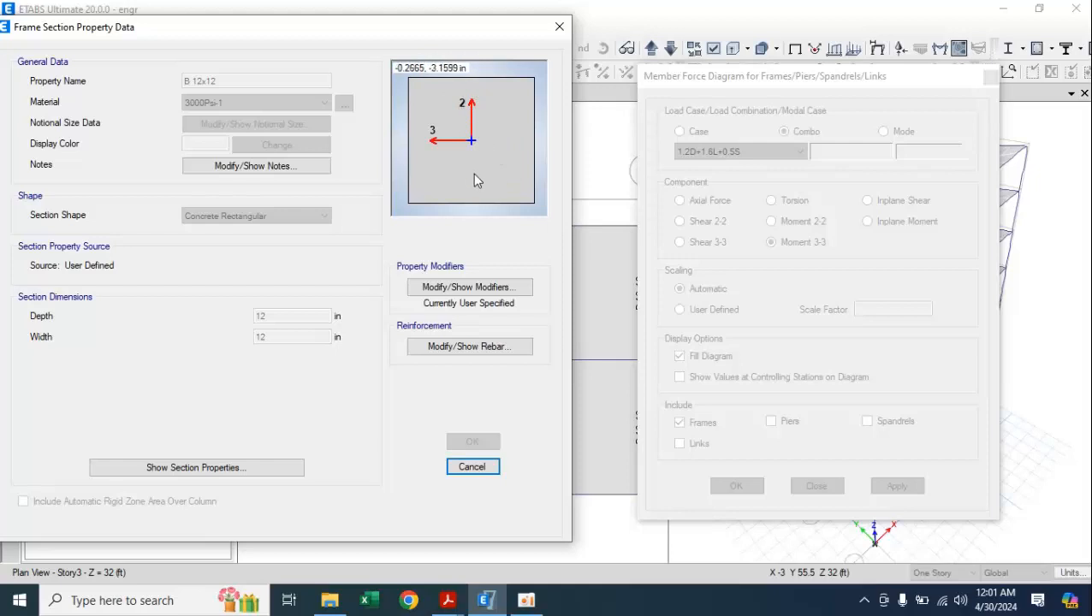
{"action": "left_click", "coordinate": [472, 466]}
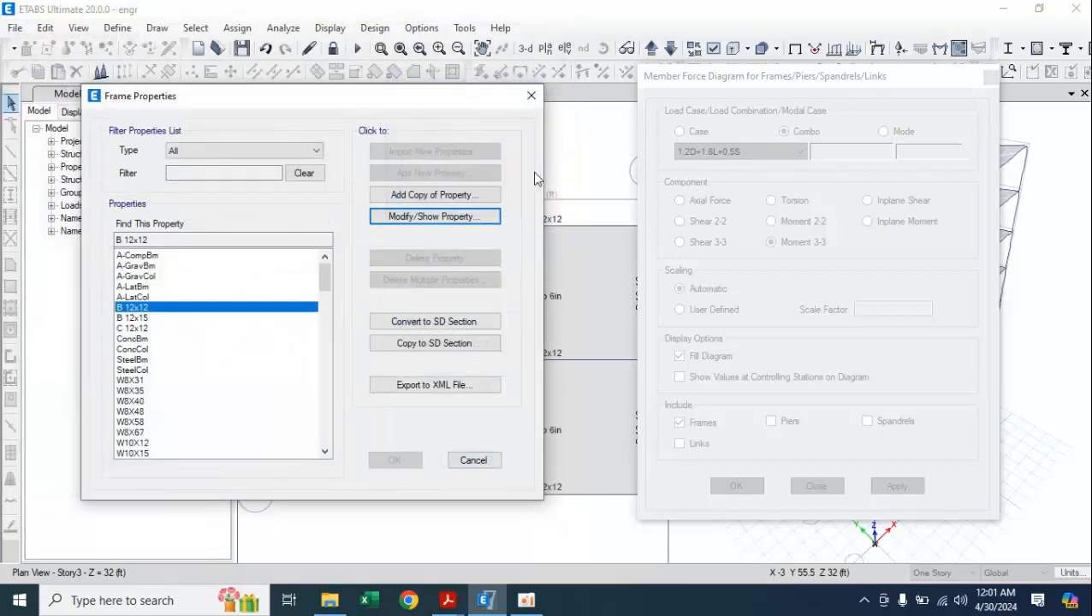
{"action": "left_click", "coordinate": [532, 97]}
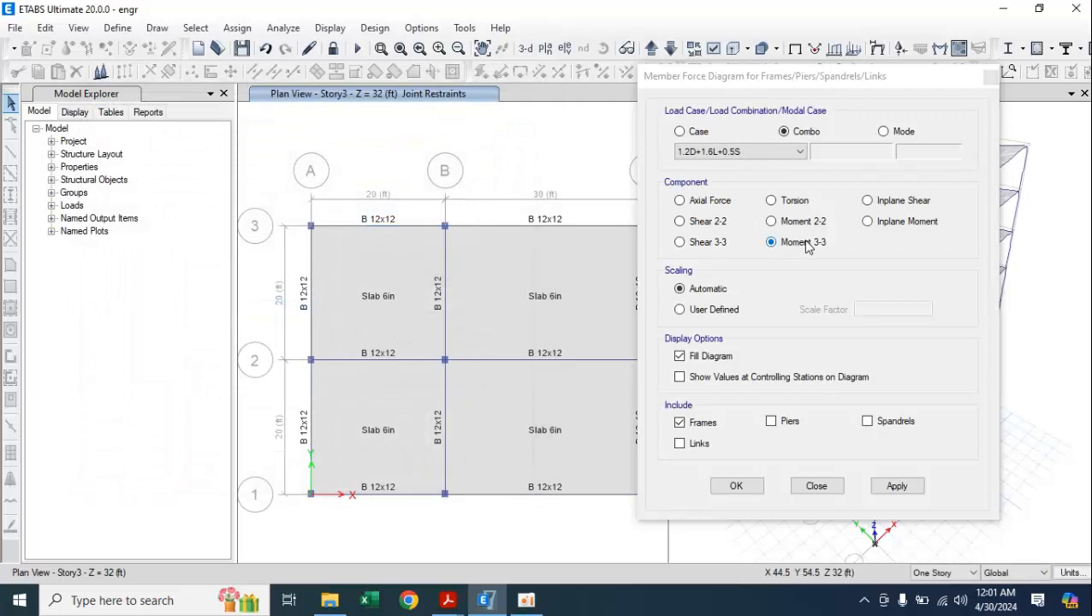
Display the Moment 3-3 diagram on the Story3 plan and read the moments along the grid 3 beam near grid A
{"action": "left_click", "coordinate": [894, 486]}
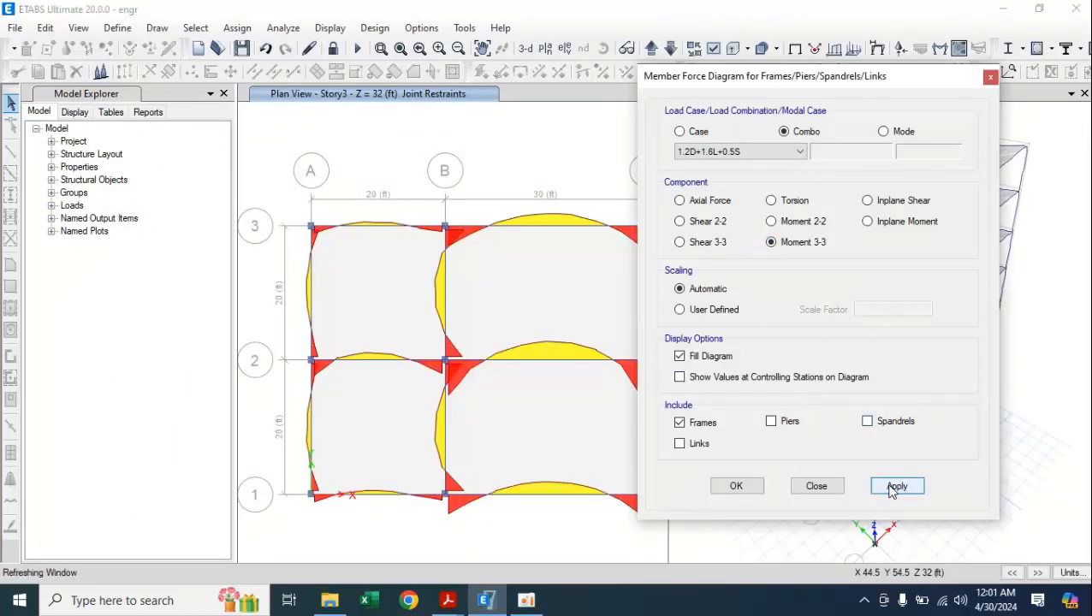
{"action": "left_click_drag", "start_coordinate": [747, 80], "coordinate": [795, 58]}
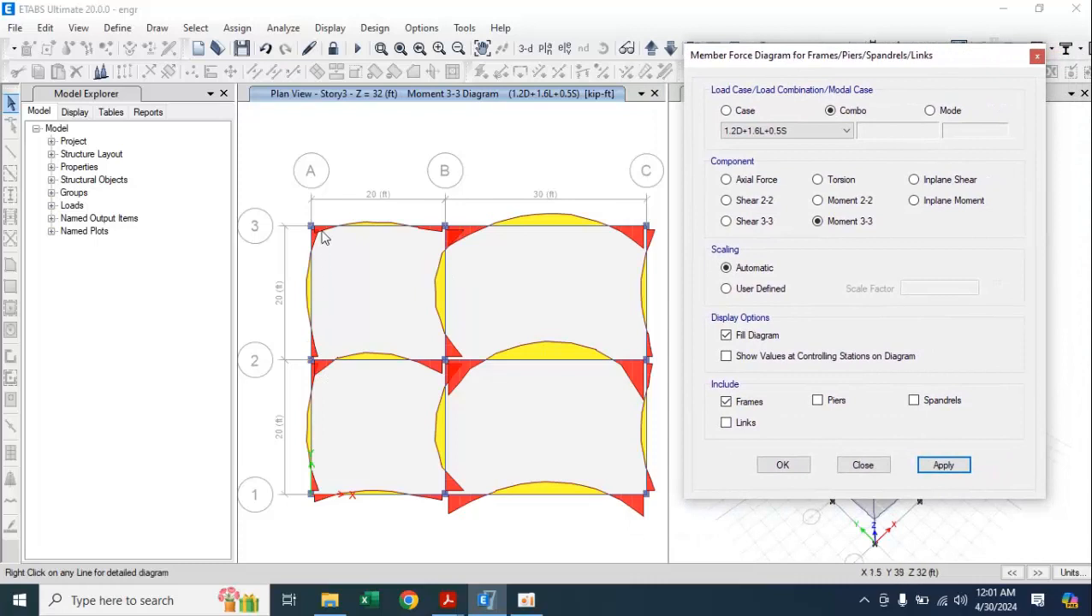
{"action": "mouse_move", "coordinate": [313, 228]}
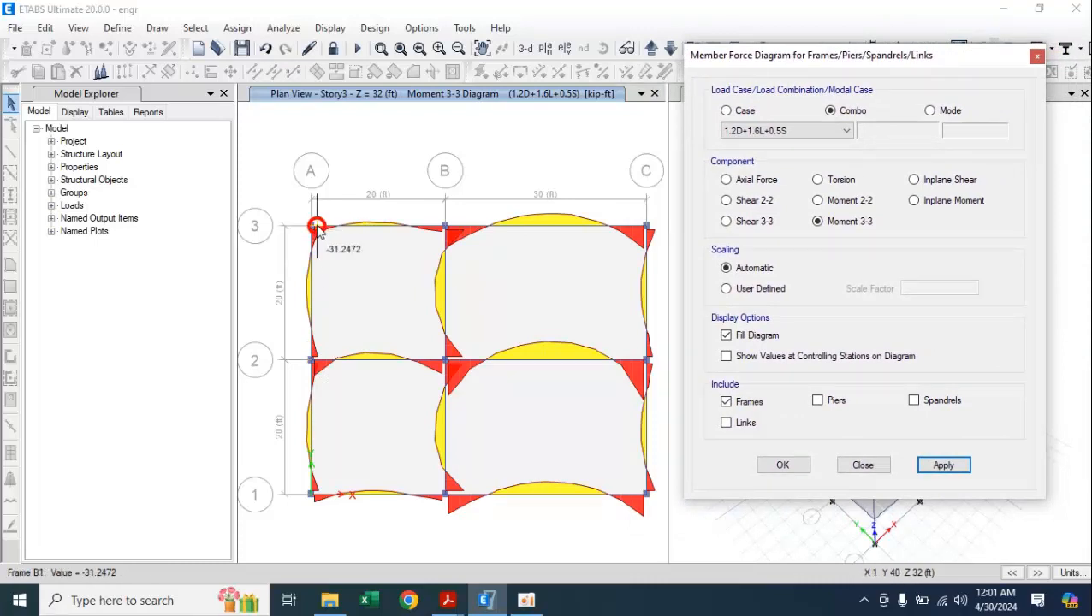
{"action": "left_click", "coordinate": [317, 227]}
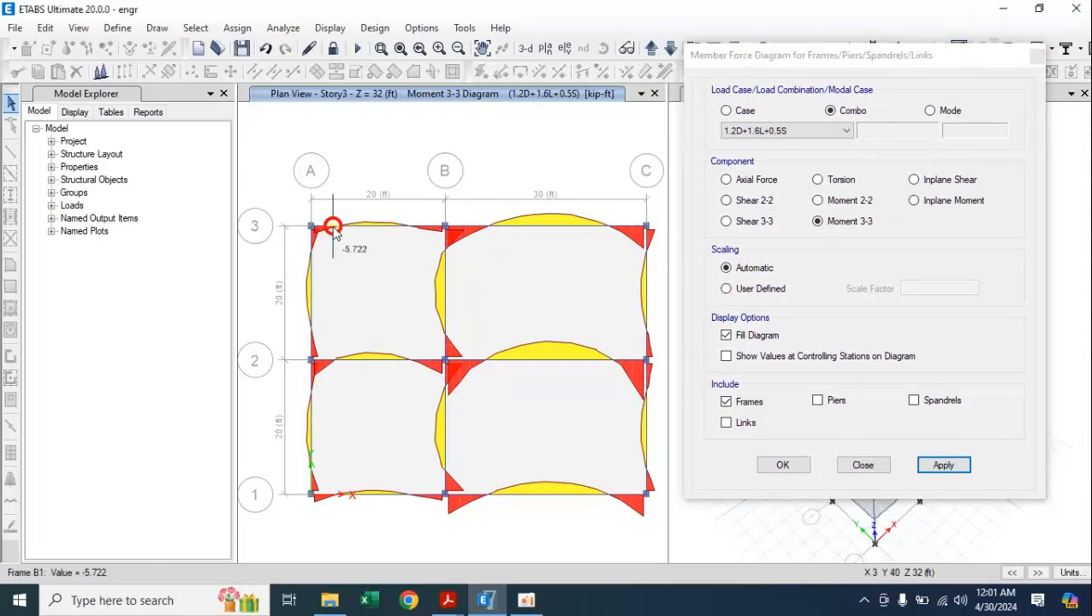
Inspect the detailed shear, moment and deflection diagrams of the grid 3 beam between A and B, by scrolled values and by maximums
{"action": "left_click", "coordinate": [333, 230]}
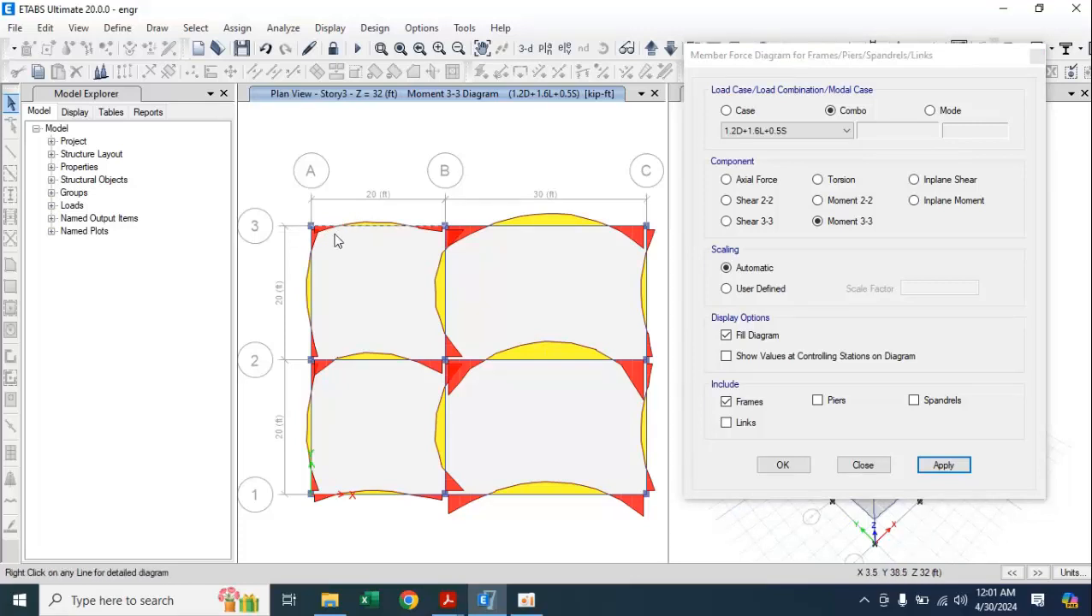
{"action": "right_click", "coordinate": [339, 228]}
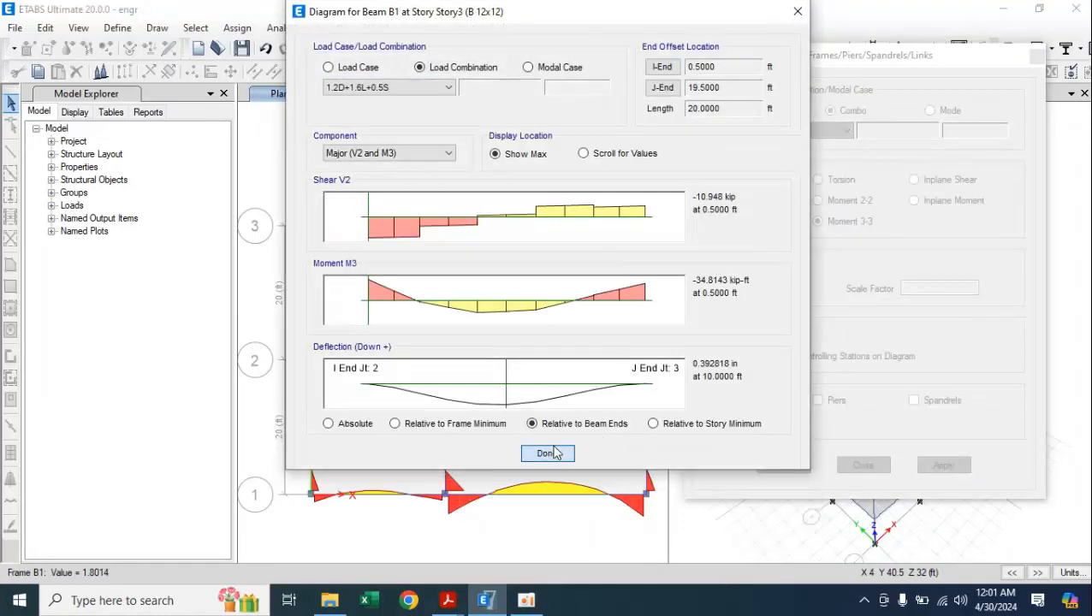
{"action": "left_click", "coordinate": [546, 453]}
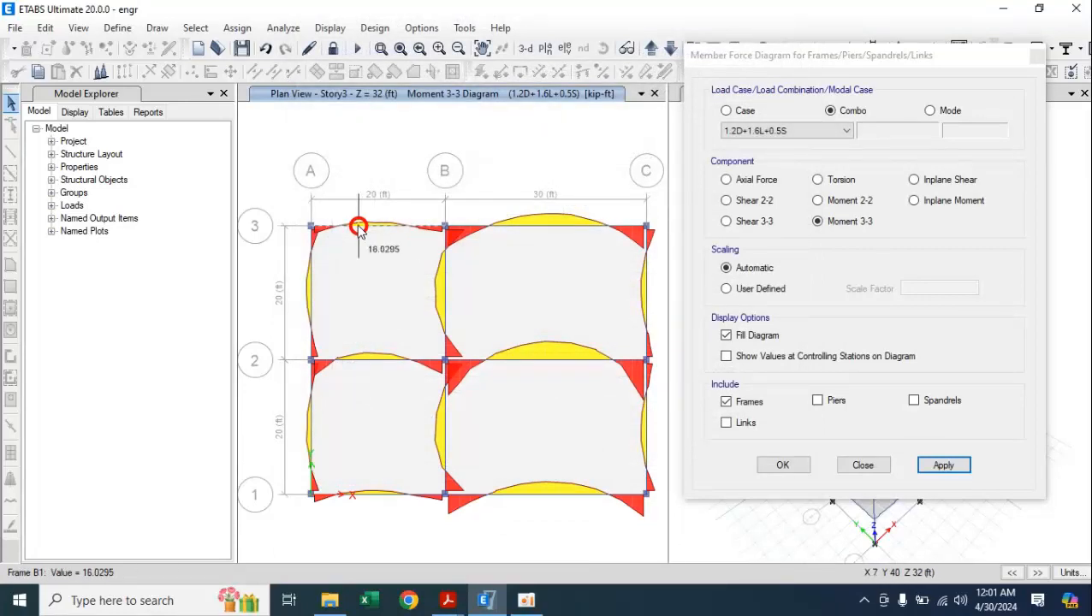
{"action": "right_click", "coordinate": [358, 229]}
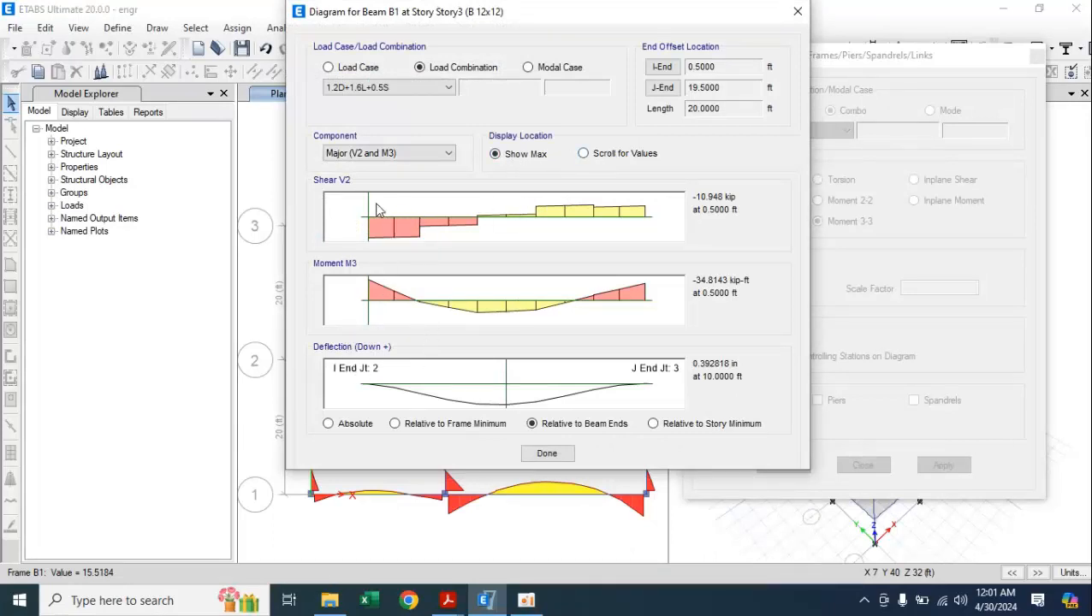
{"action": "left_click_drag", "start_coordinate": [378, 211], "coordinate": [359, 245]}
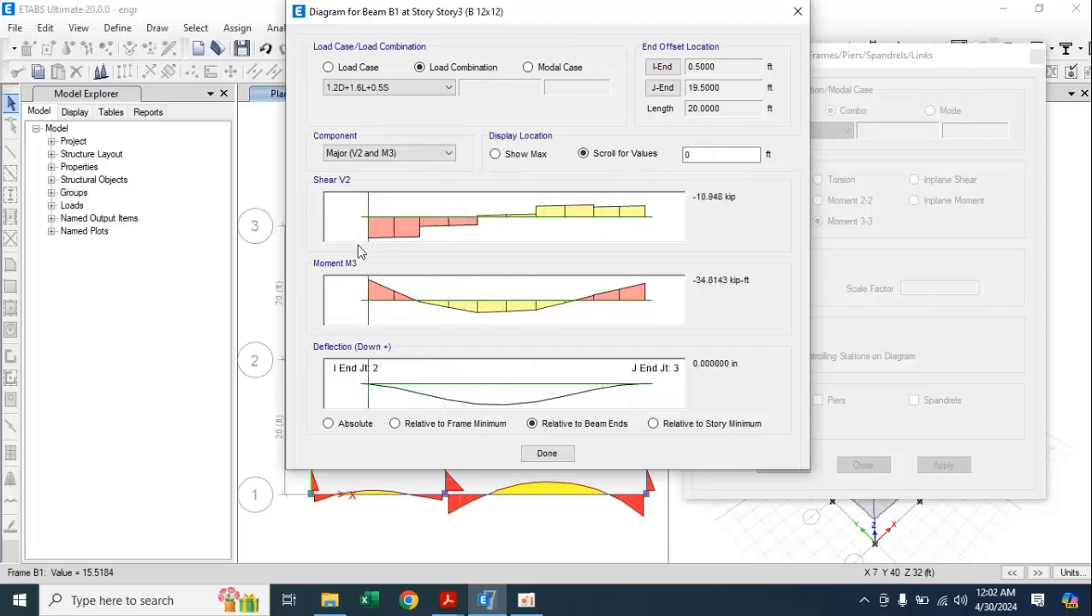
{"action": "left_click", "coordinate": [513, 158]}
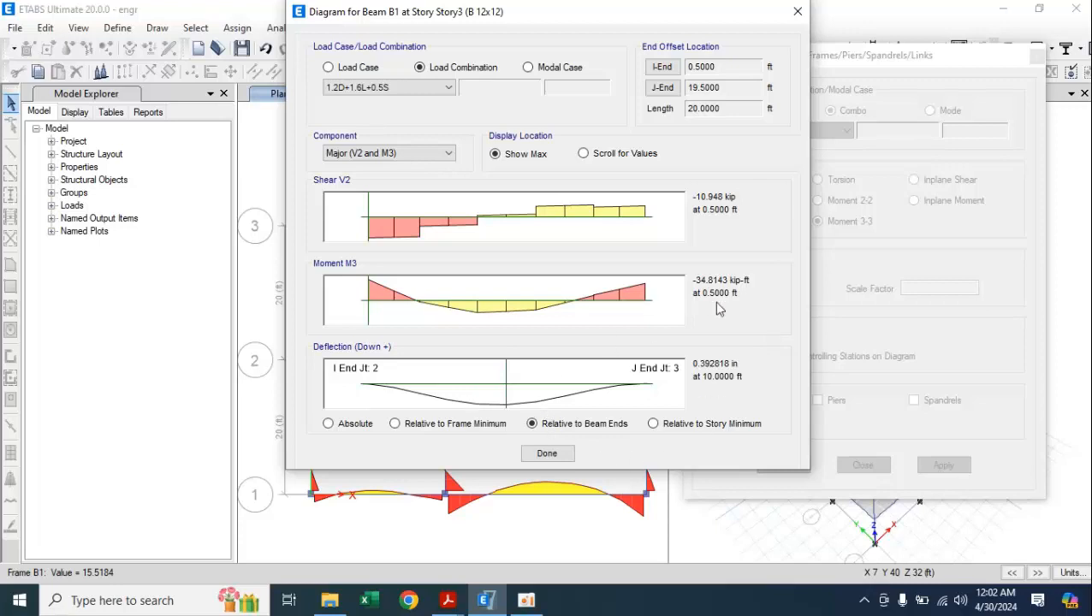
{"action": "left_click", "coordinate": [546, 454]}
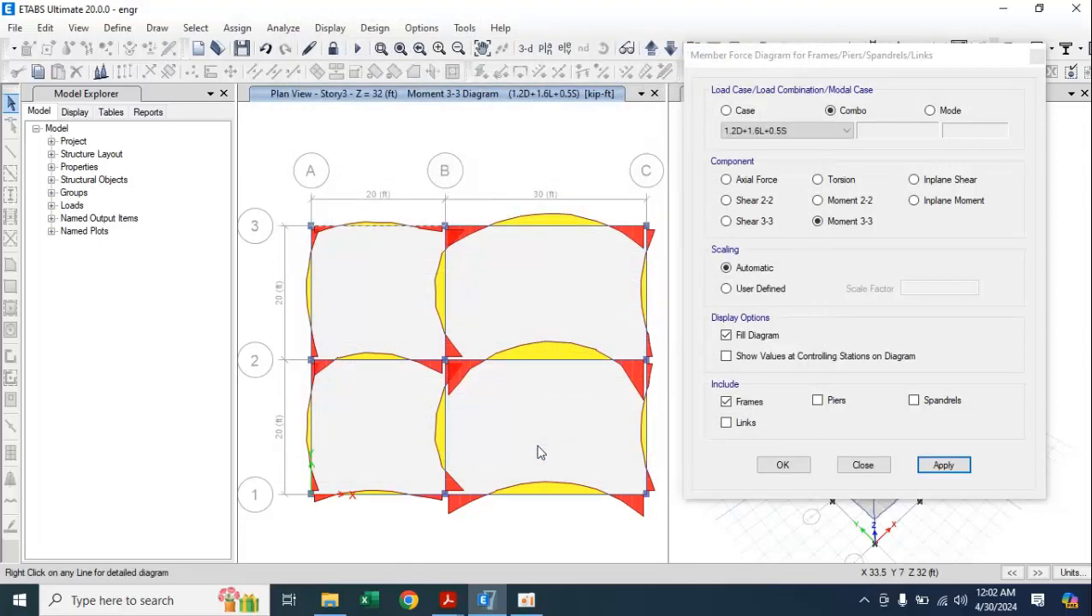
Check the Moment 2-2 diagram on the Story3 plan, and return the display to Moment 3-3
{"action": "left_click", "coordinate": [851, 201]}
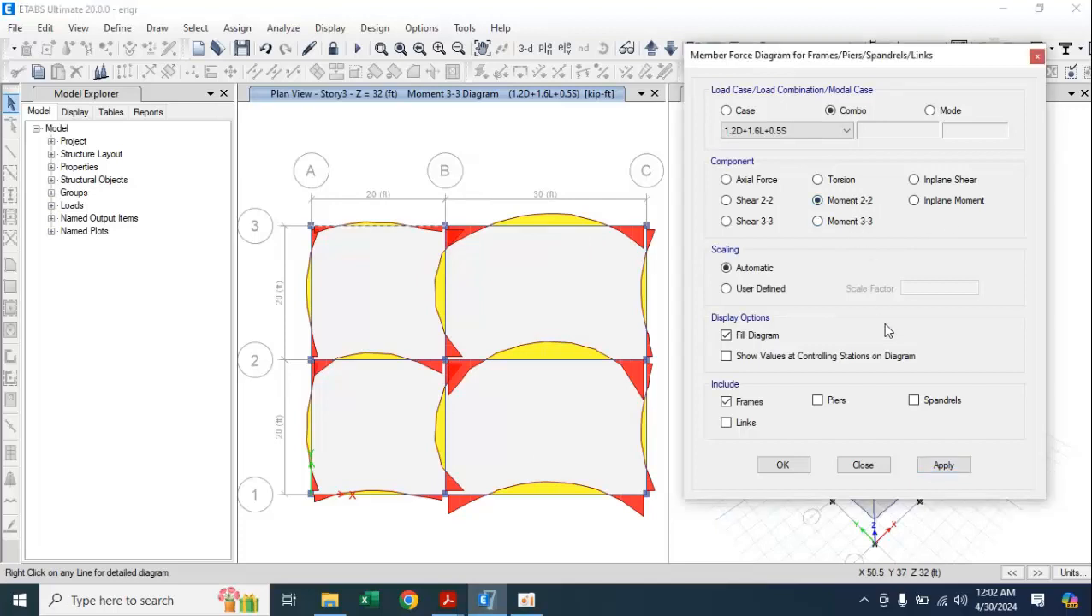
{"action": "left_click", "coordinate": [946, 468]}
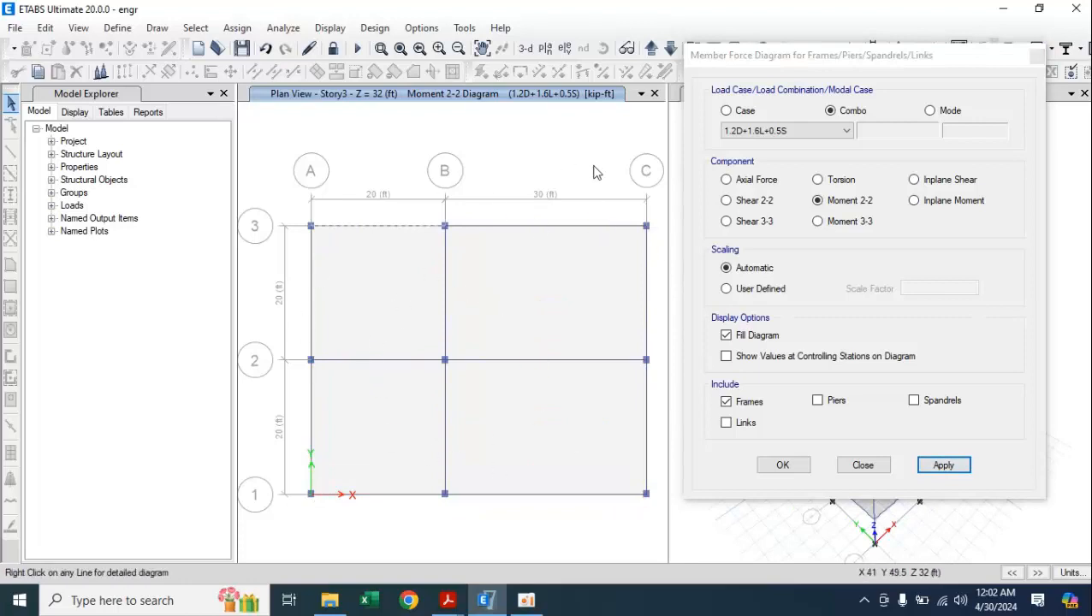
{"action": "left_click", "coordinate": [827, 225]}
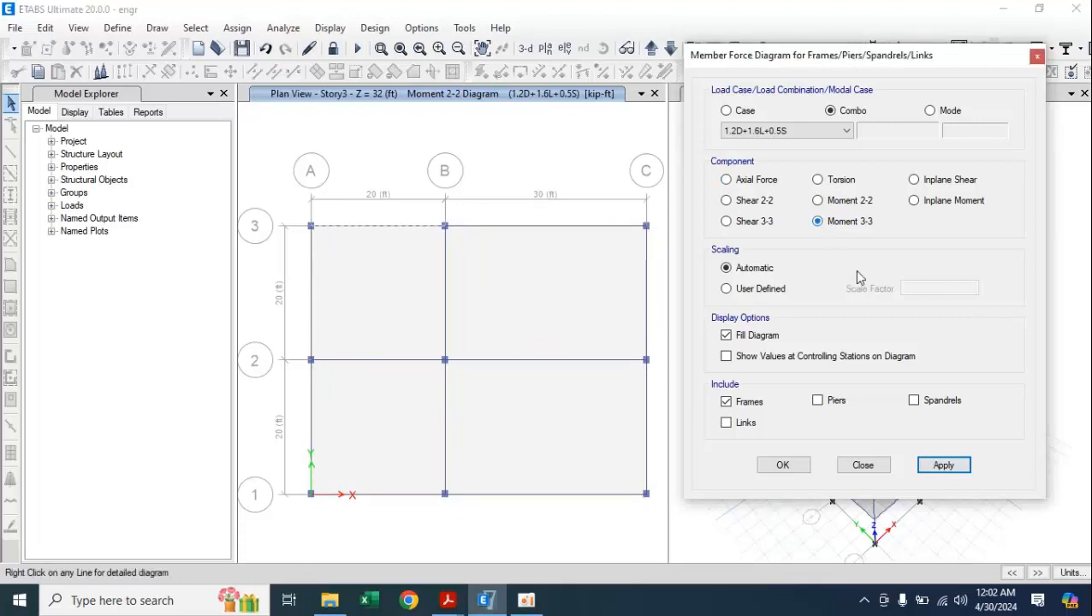
{"action": "left_click", "coordinate": [942, 467]}
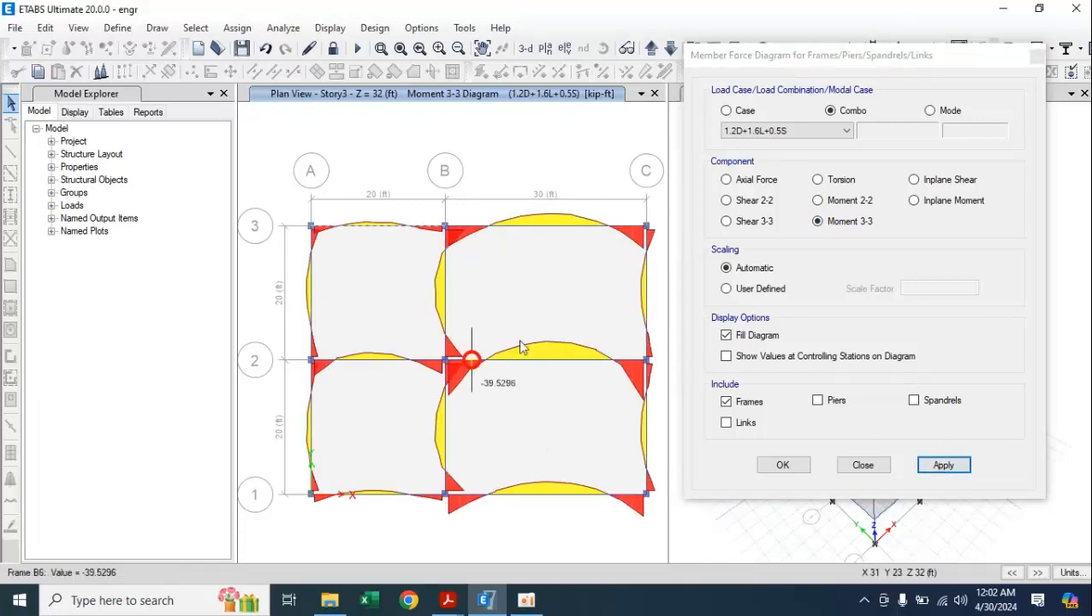
Show the values at controlling stations on the Story3 Moment 3-3 diagram, read them, and hide them again
{"action": "left_click", "coordinate": [726, 356]}
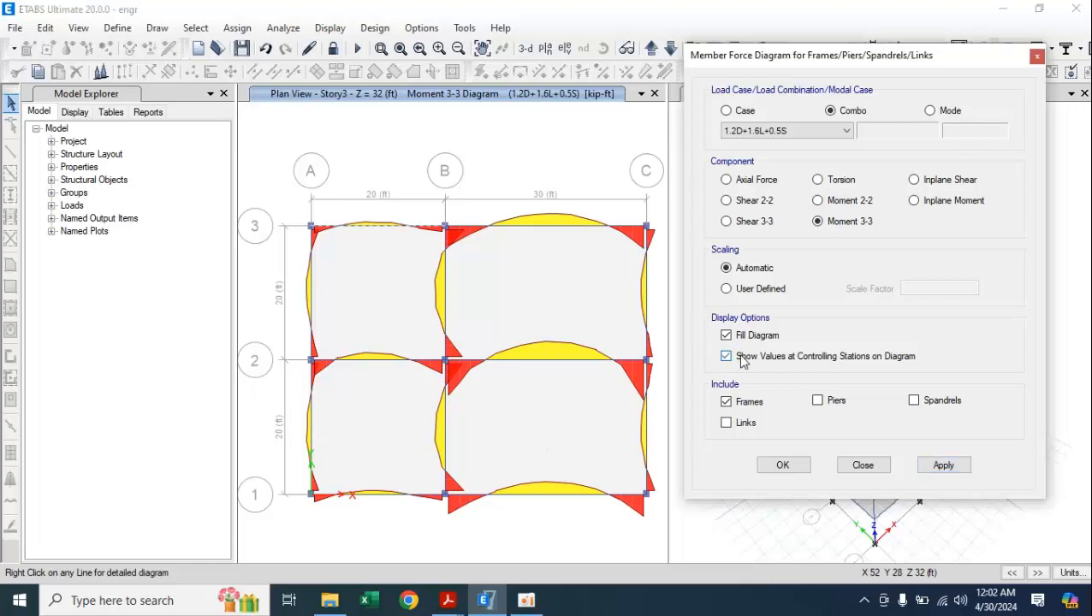
{"action": "left_click", "coordinate": [944, 466]}
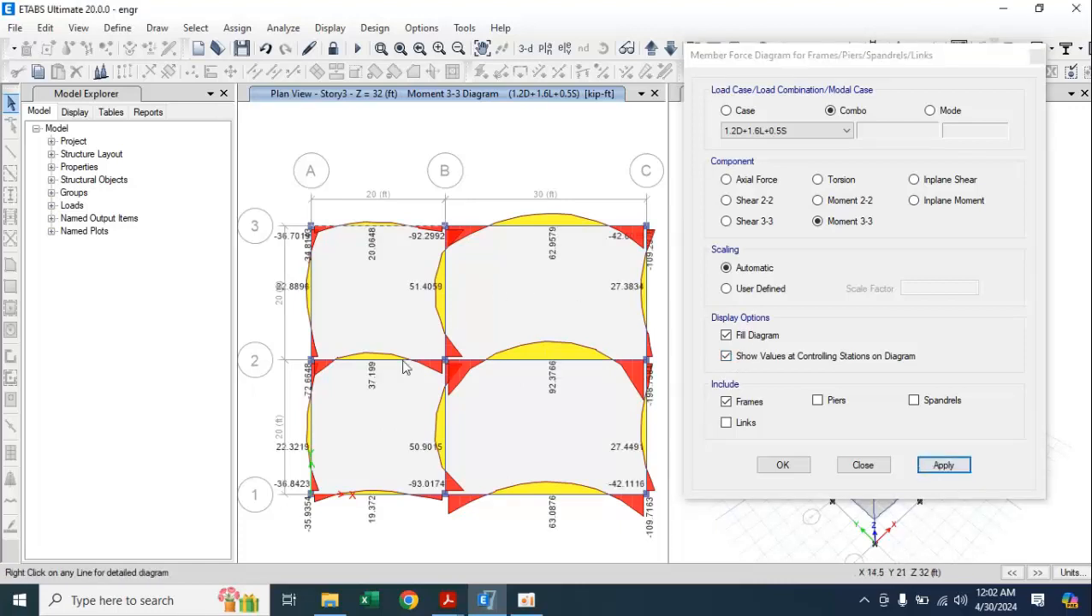
{"action": "left_click", "coordinate": [736, 357]}
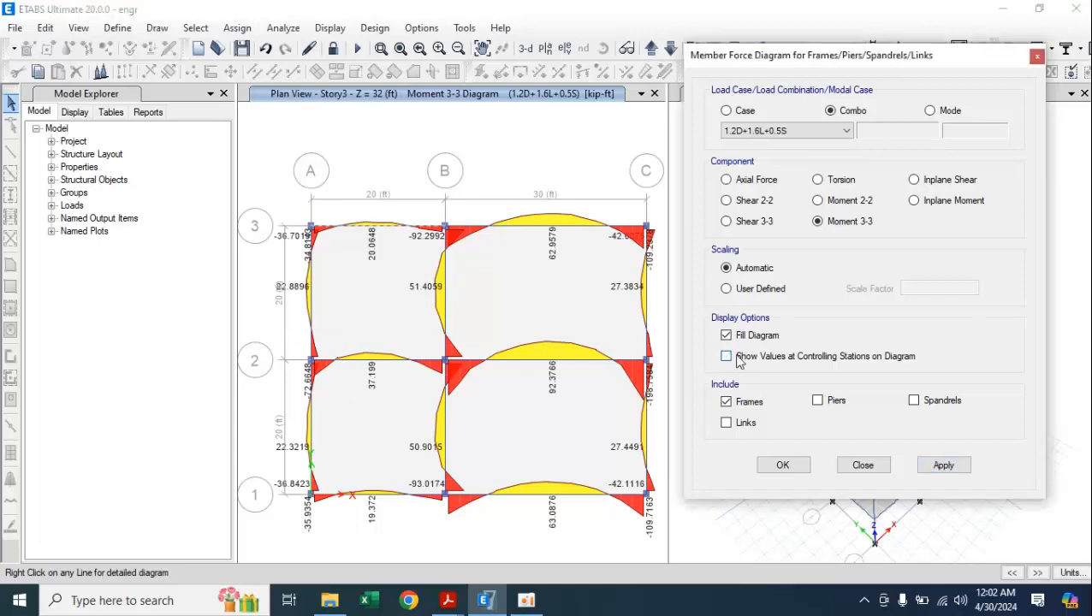
{"action": "left_click", "coordinate": [936, 467]}
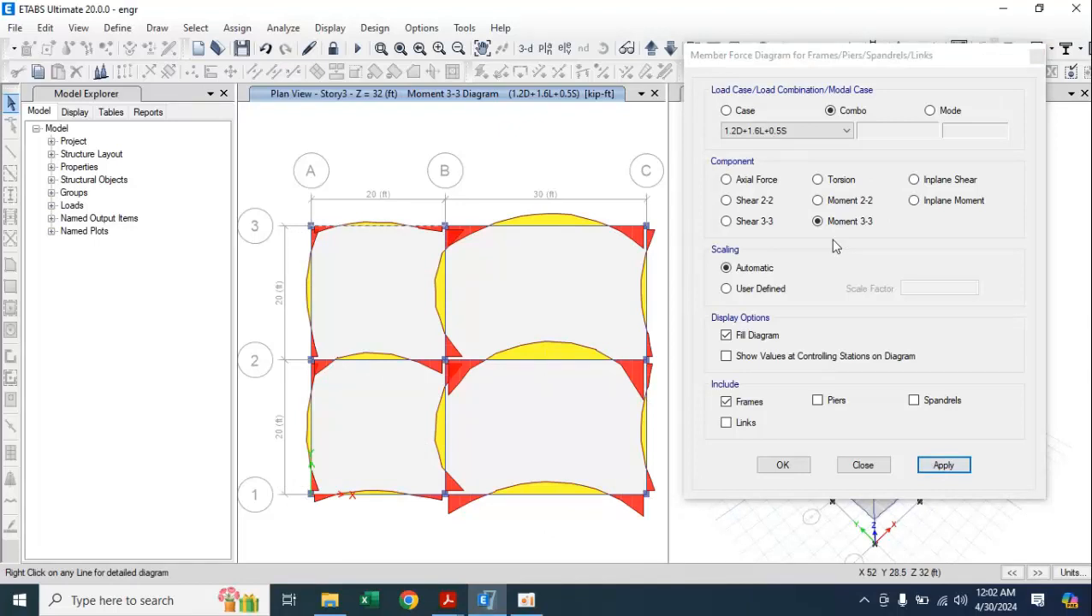
Examine the Shear 2-2 diagram on the Story3 plan, followed by the Shear 3-3 diagram
{"action": "left_click", "coordinate": [729, 200]}
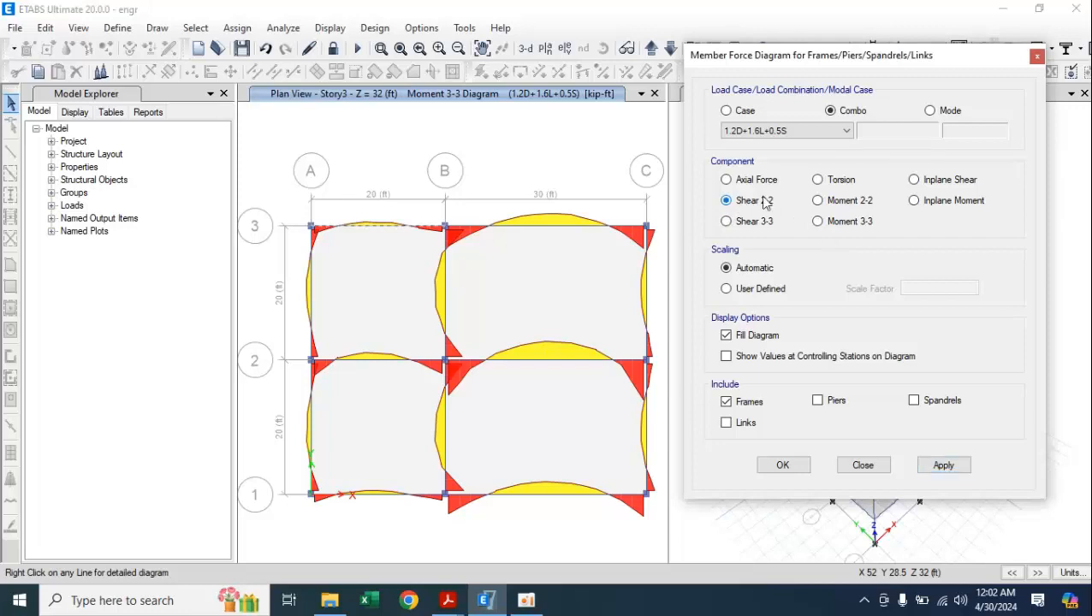
{"action": "left_click", "coordinate": [946, 467]}
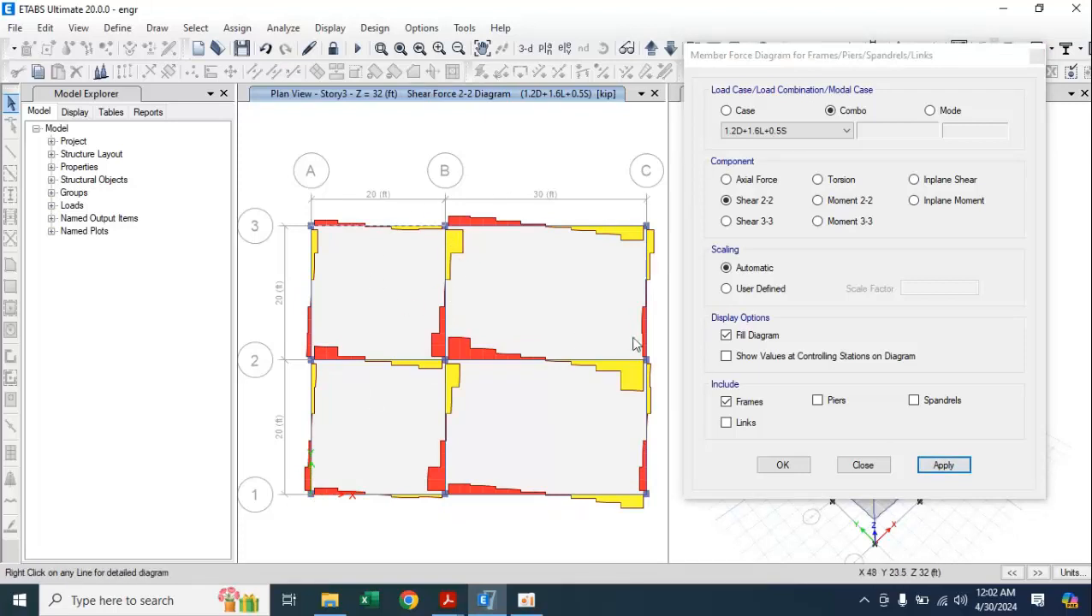
{"action": "left_click", "coordinate": [738, 222]}
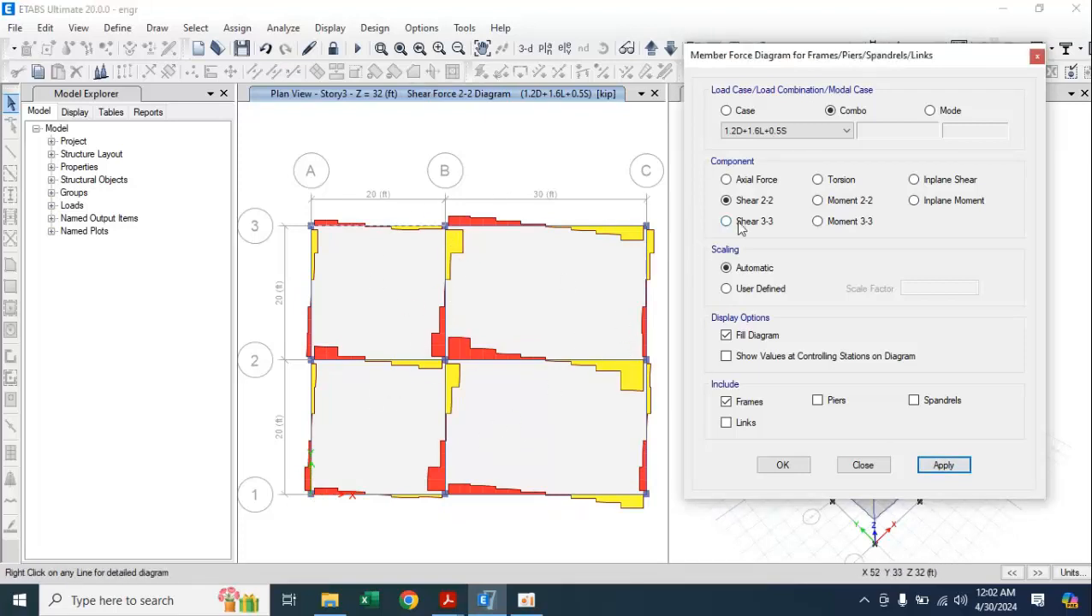
{"action": "left_click", "coordinate": [739, 224]}
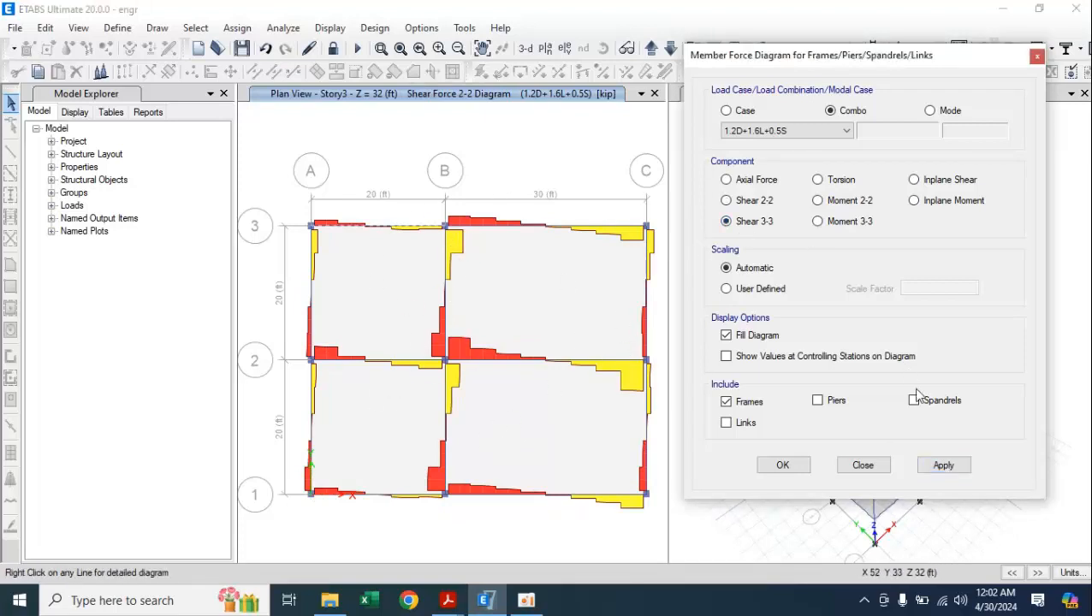
{"action": "left_click", "coordinate": [928, 468]}
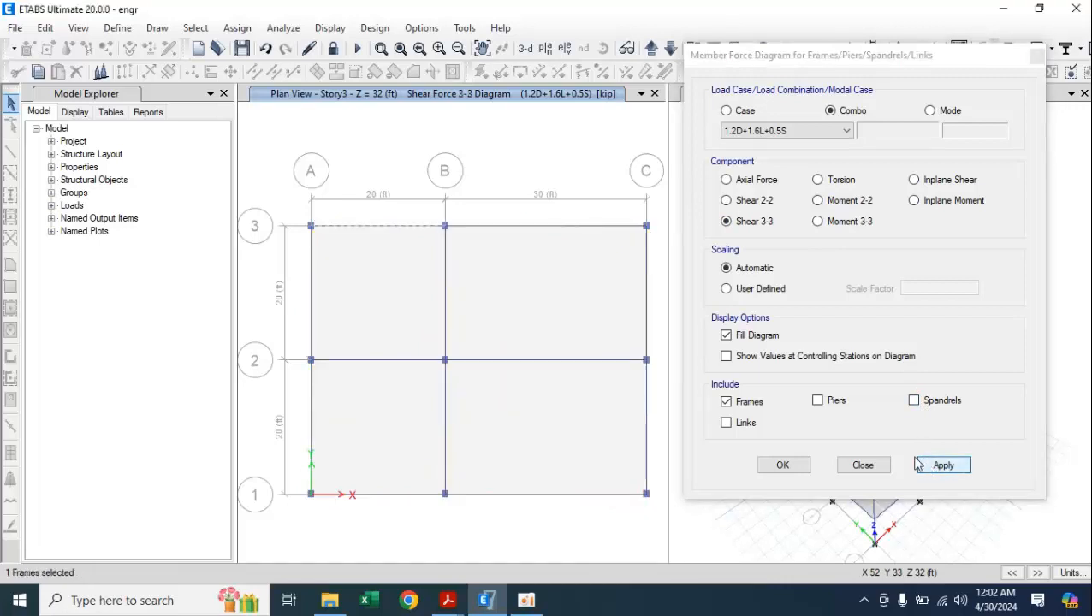
Return the Story3 plan to the Shear 2-2 diagram and inspect the detailed diagram of the grid 3 beam between A and B
{"action": "left_click", "coordinate": [754, 202]}
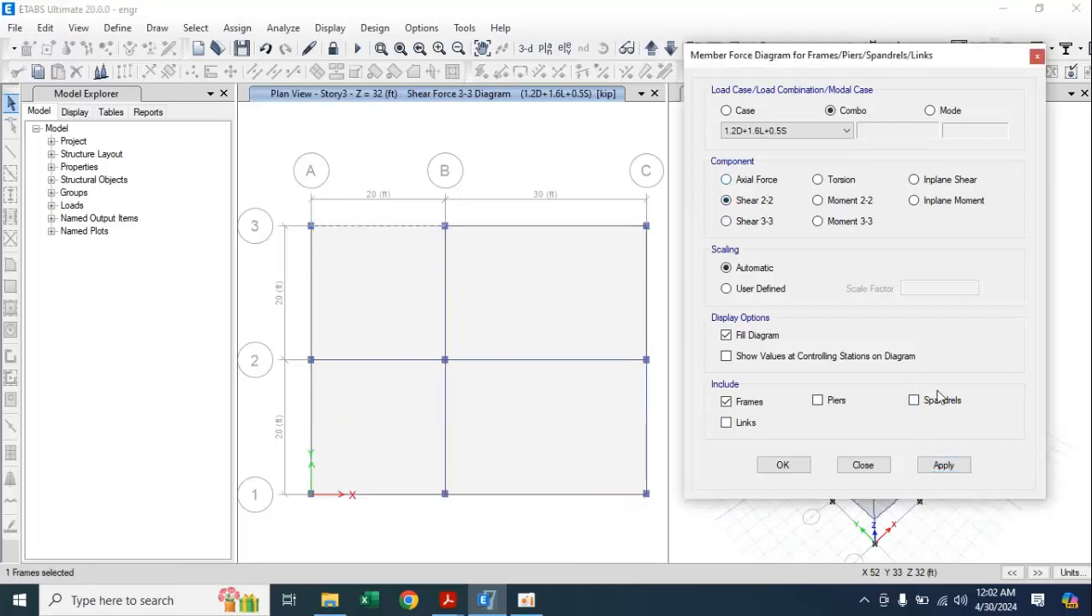
{"action": "left_click", "coordinate": [936, 466]}
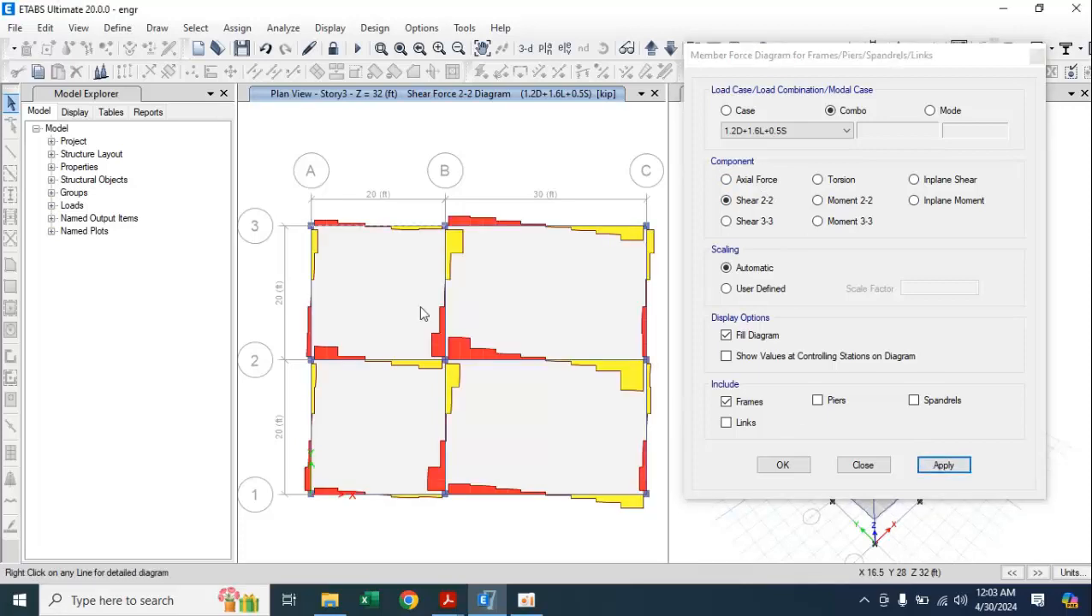
{"action": "right_click", "coordinate": [322, 226]}
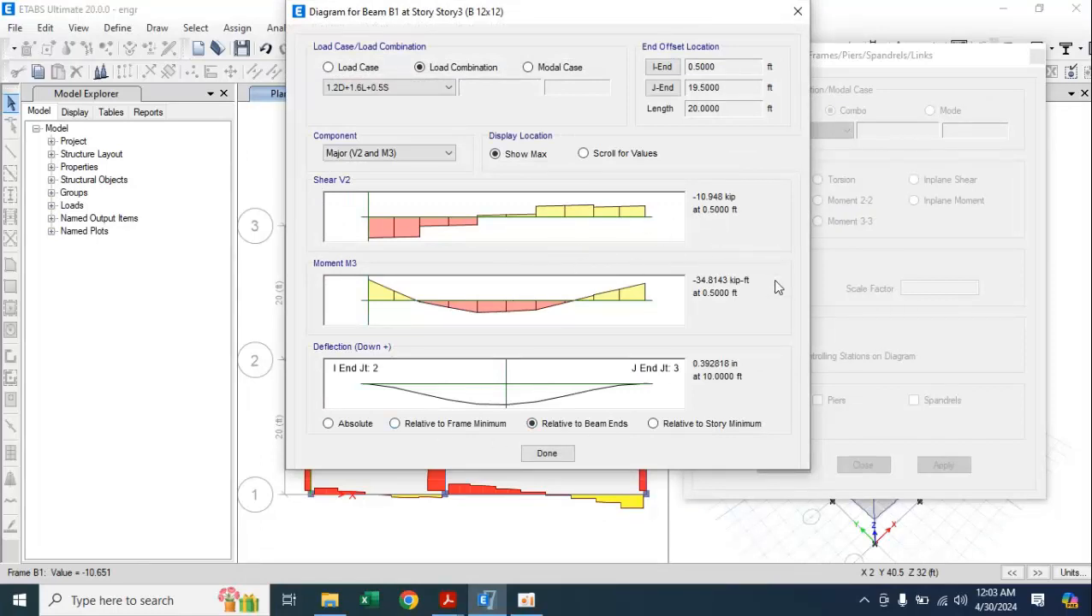
{"action": "left_click", "coordinate": [547, 455]}
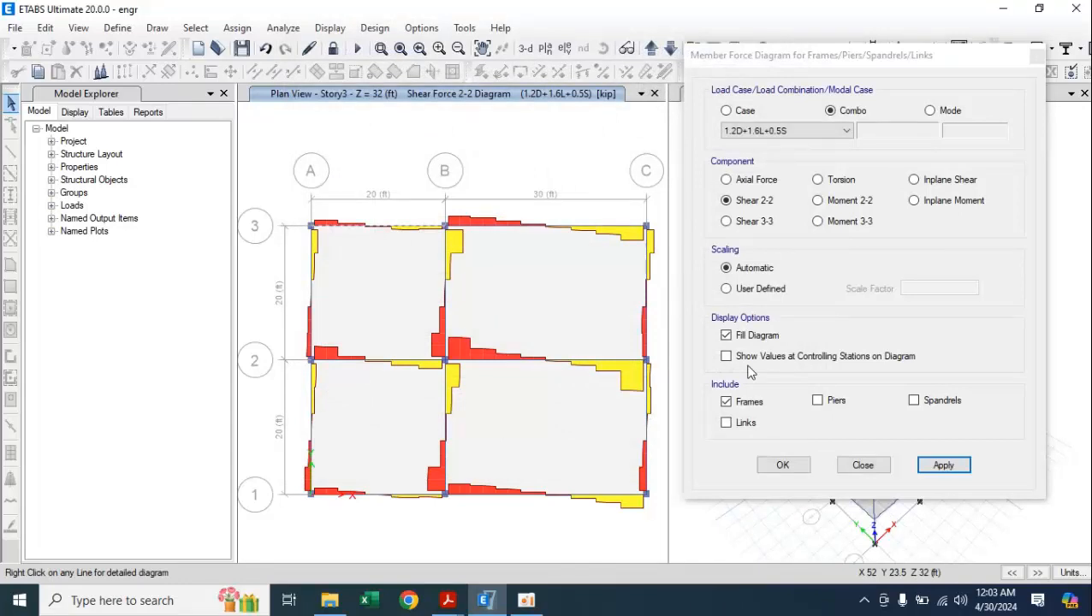
Switch to the G1 - 3 elevation and display its axial force diagram to examine the column forces
{"action": "left_click", "coordinate": [726, 179]}
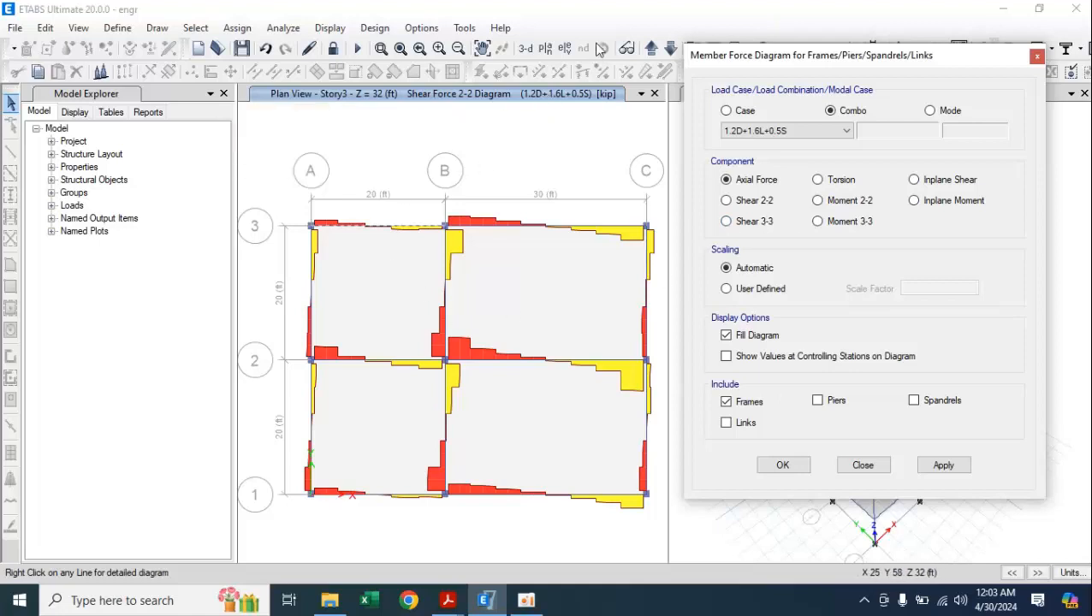
{"action": "left_click", "coordinate": [567, 48]}
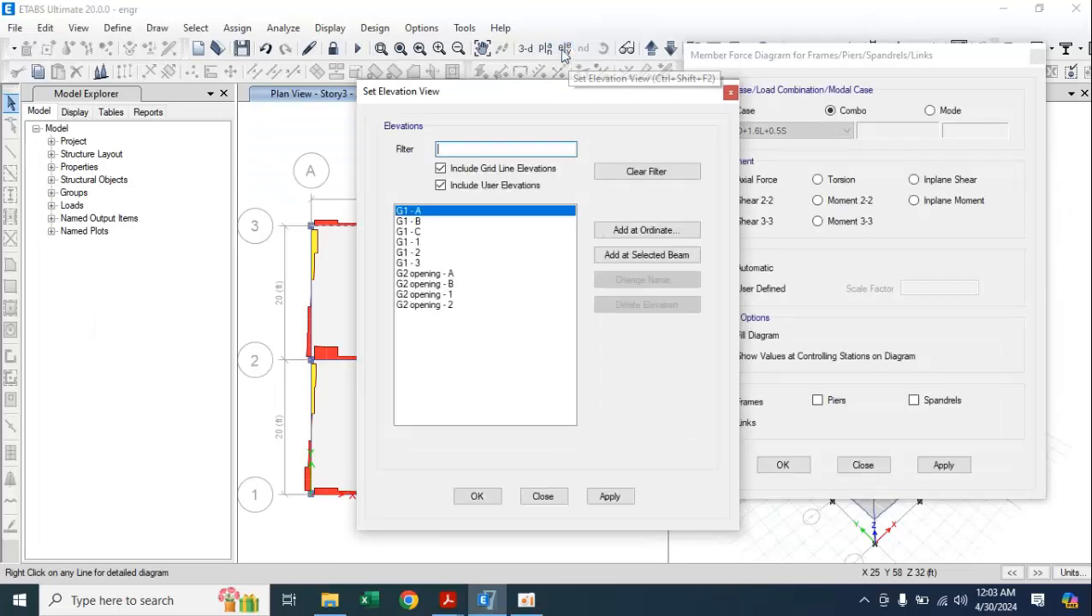
{"action": "left_click", "coordinate": [422, 263]}
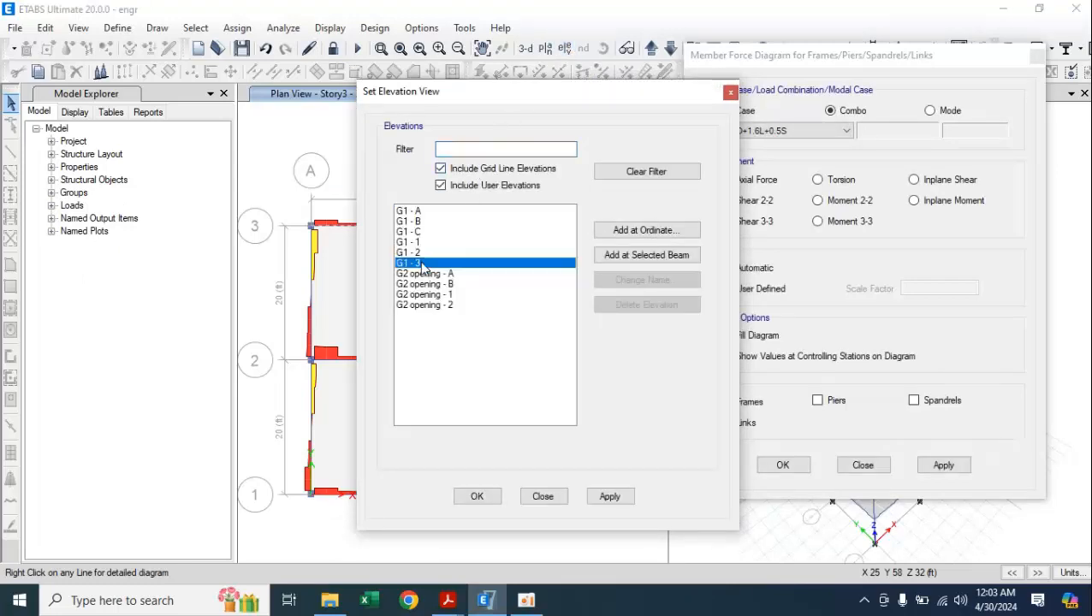
{"action": "left_click", "coordinate": [609, 497]}
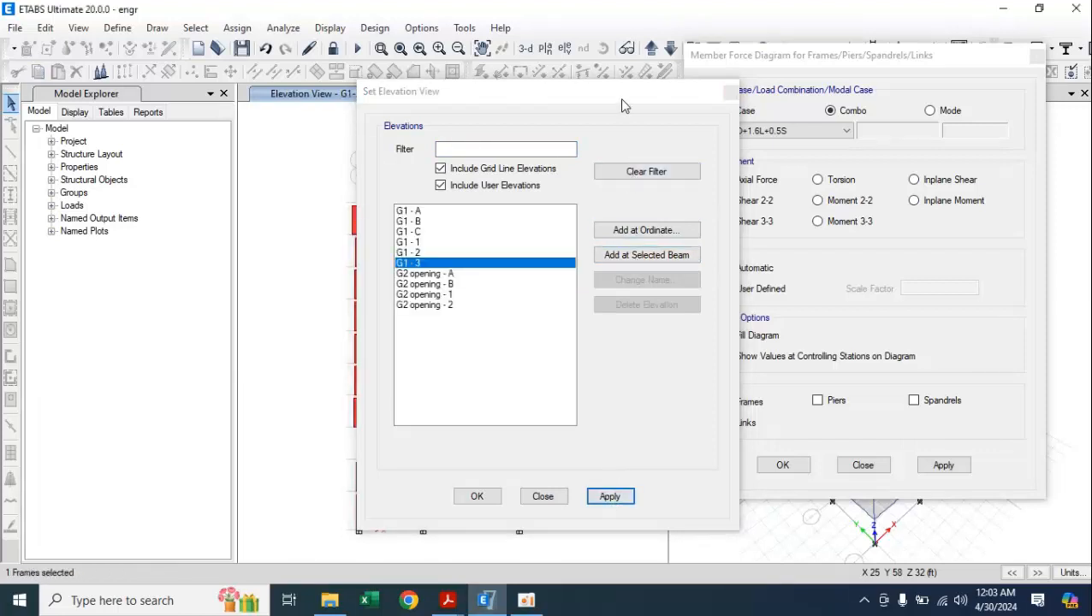
{"action": "left_click_drag", "start_coordinate": [623, 105], "coordinate": [195, 53]}
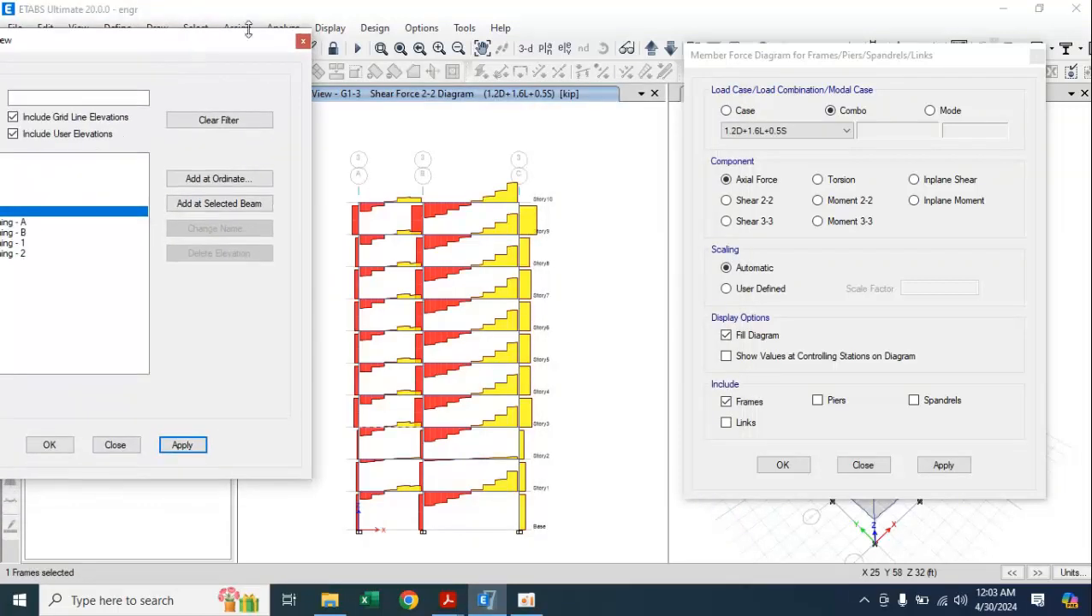
{"action": "left_click", "coordinate": [943, 466]}
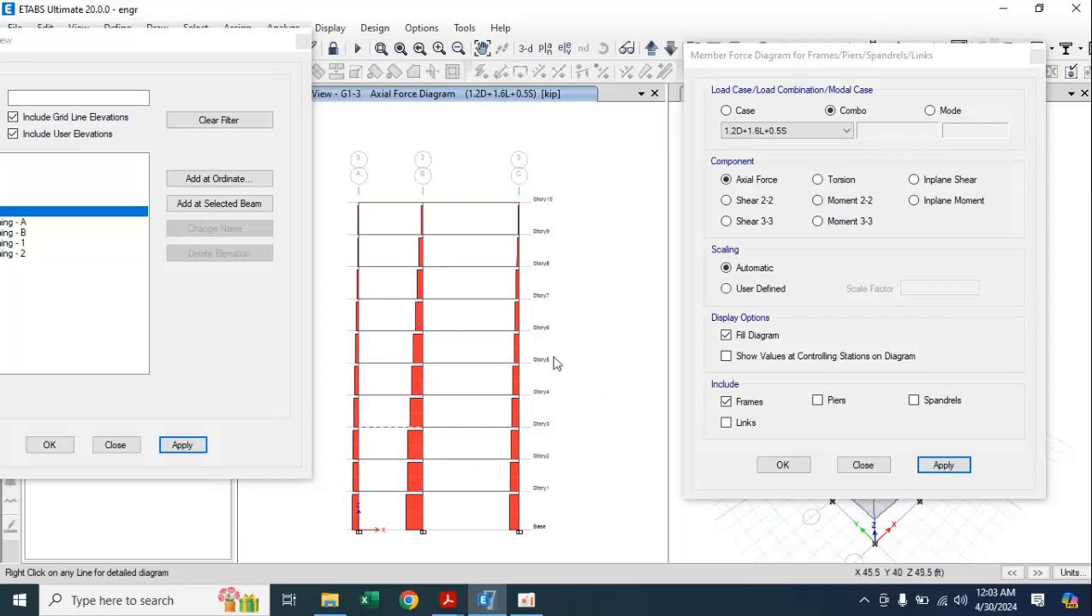
{"action": "left_click_drag", "start_coordinate": [220, 53], "coordinate": [439, 27]}
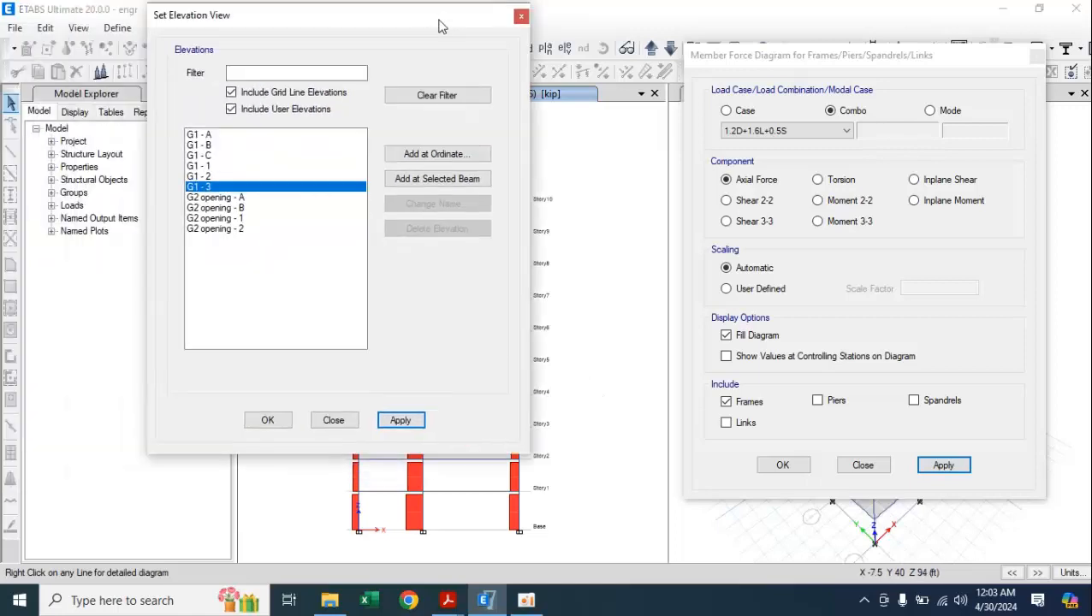
{"action": "left_click", "coordinate": [334, 420]}
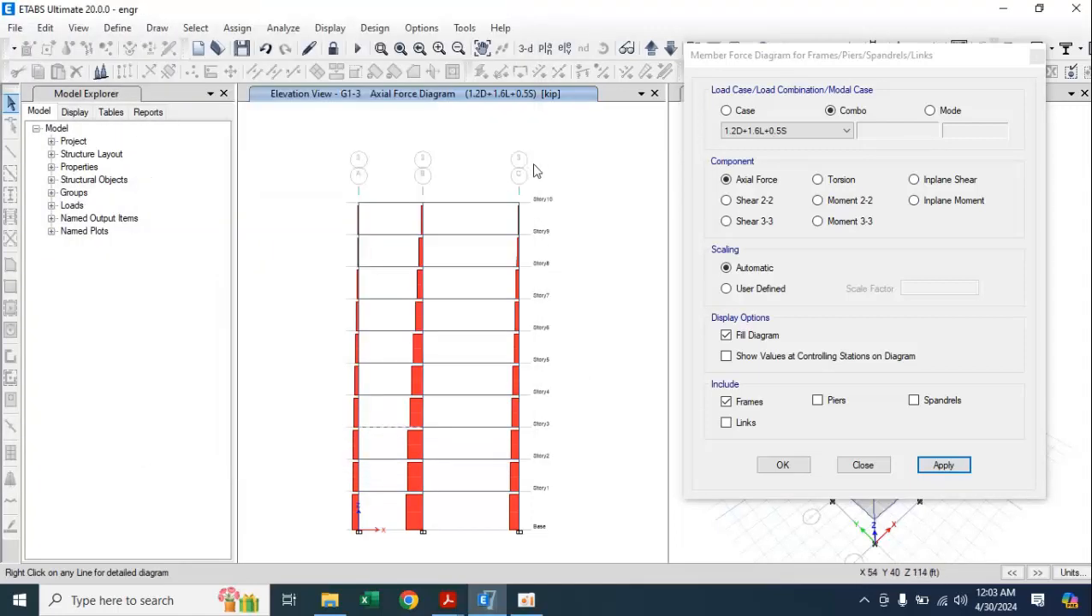
Switch the elevation window back to the Story3 plan view
{"action": "left_click", "coordinate": [545, 49]}
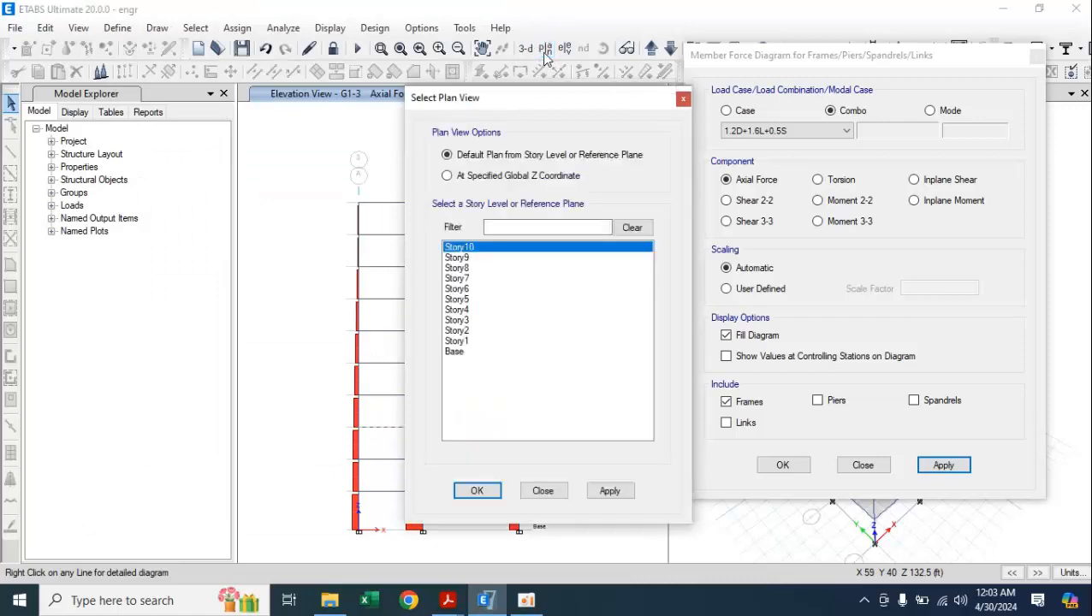
{"action": "left_click", "coordinate": [464, 320]}
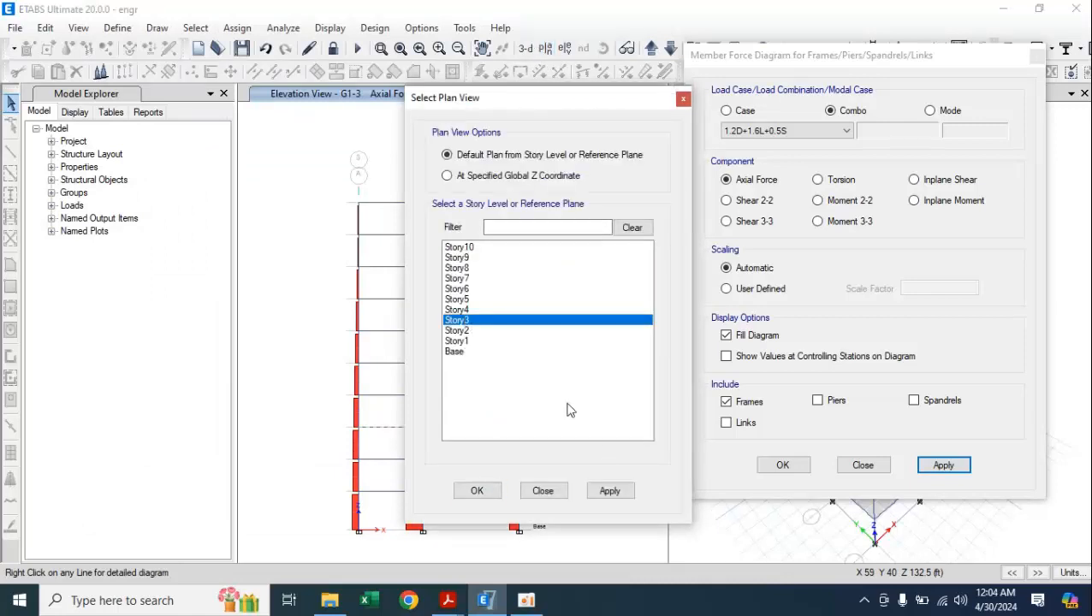
{"action": "left_click", "coordinate": [620, 494]}
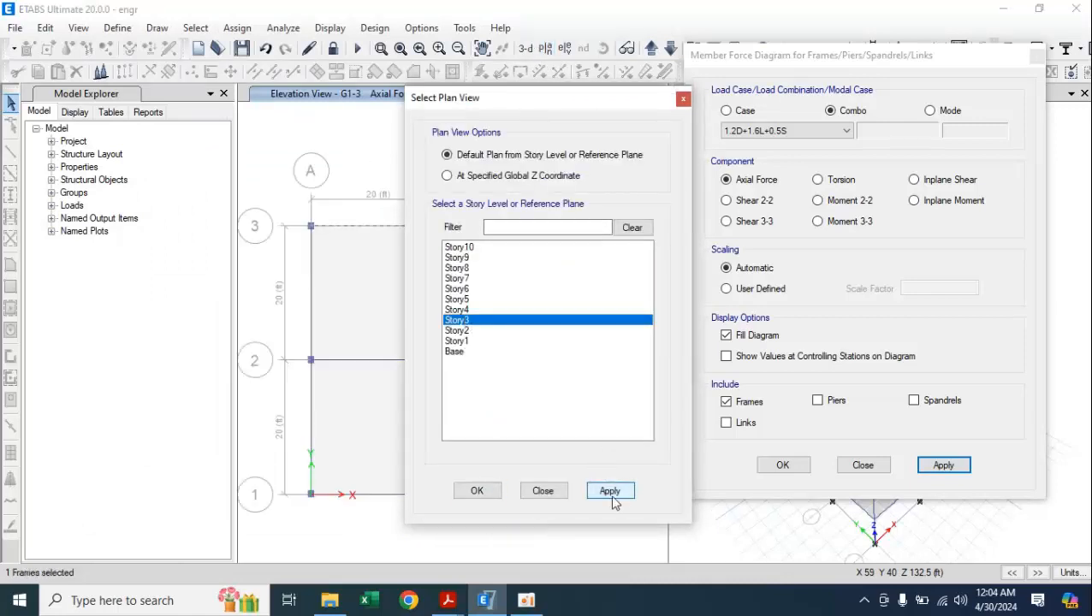
Close the member force diagram settings on the Story3 plan and display the slab's resultant MMax contours for the combination 1.2D+1.6L+0.5S
{"action": "left_click", "coordinate": [480, 490]}
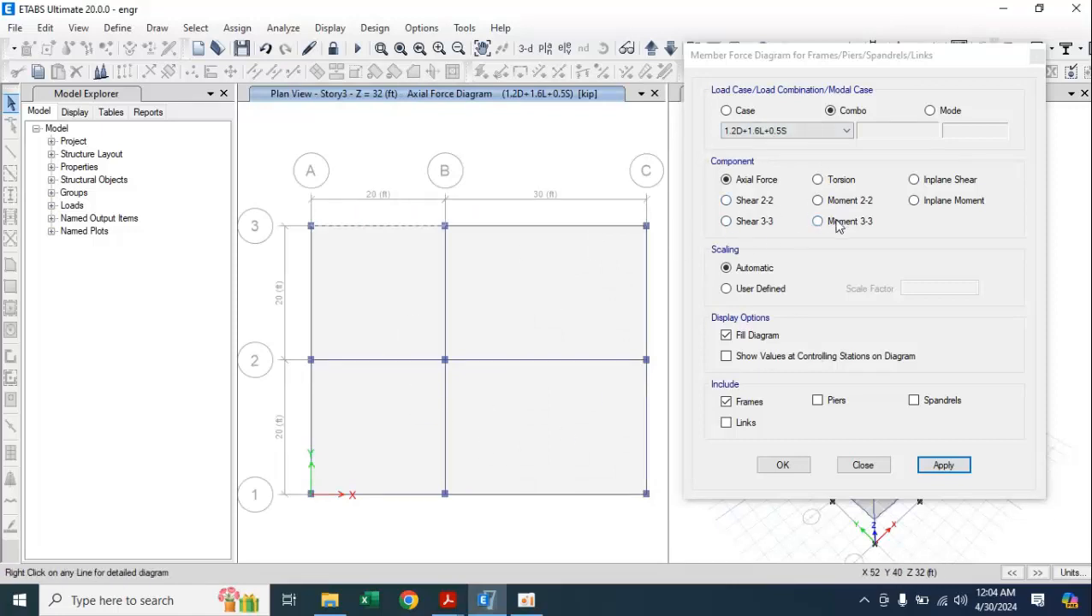
{"action": "left_click", "coordinate": [861, 465]}
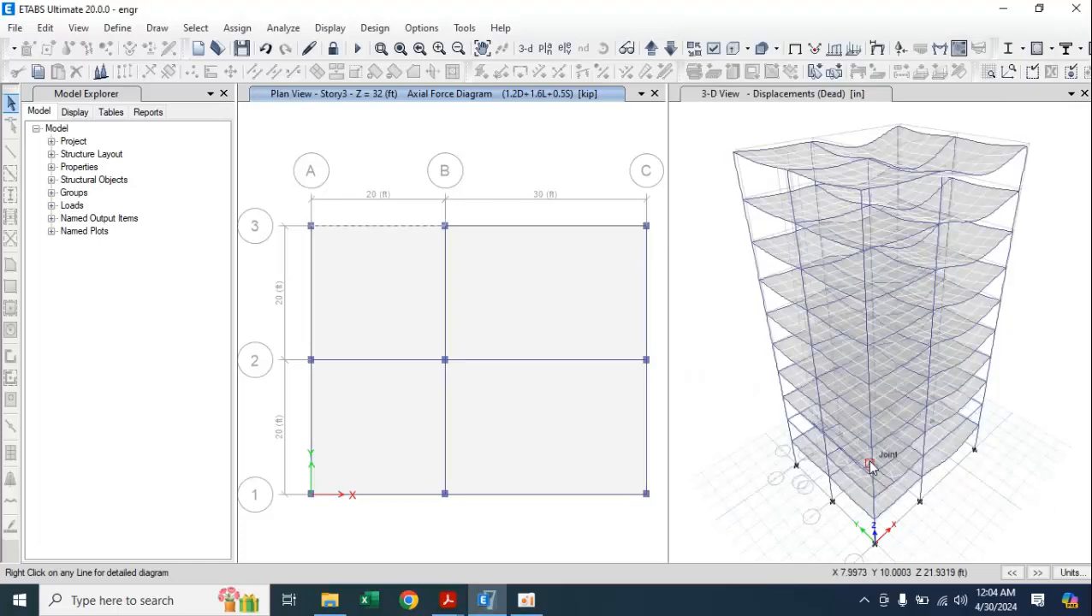
{"action": "left_click", "coordinate": [959, 49]}
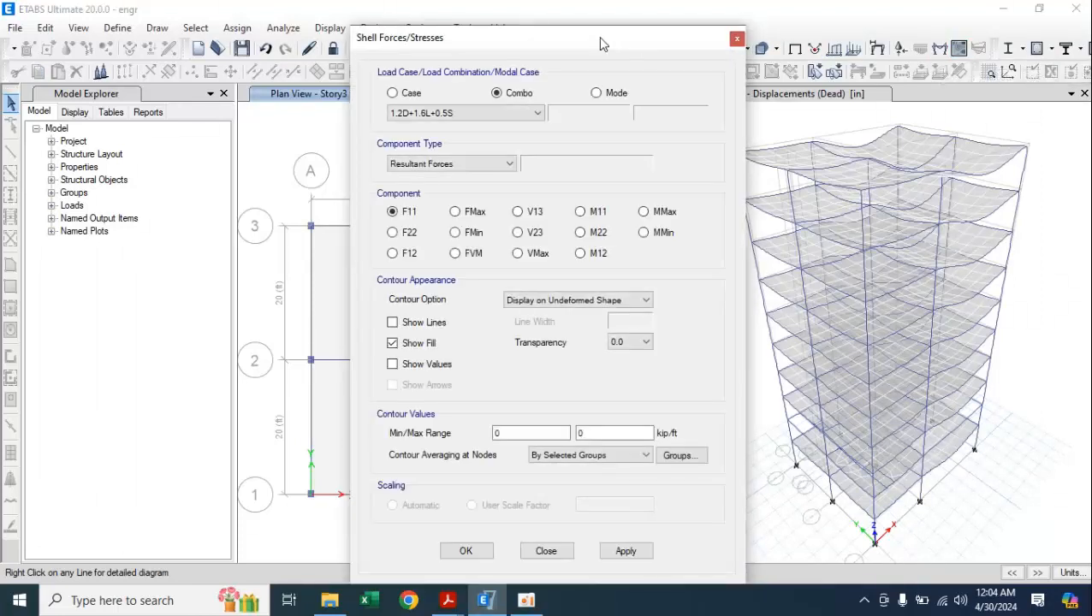
{"action": "left_click_drag", "start_coordinate": [602, 41], "coordinate": [911, 5]}
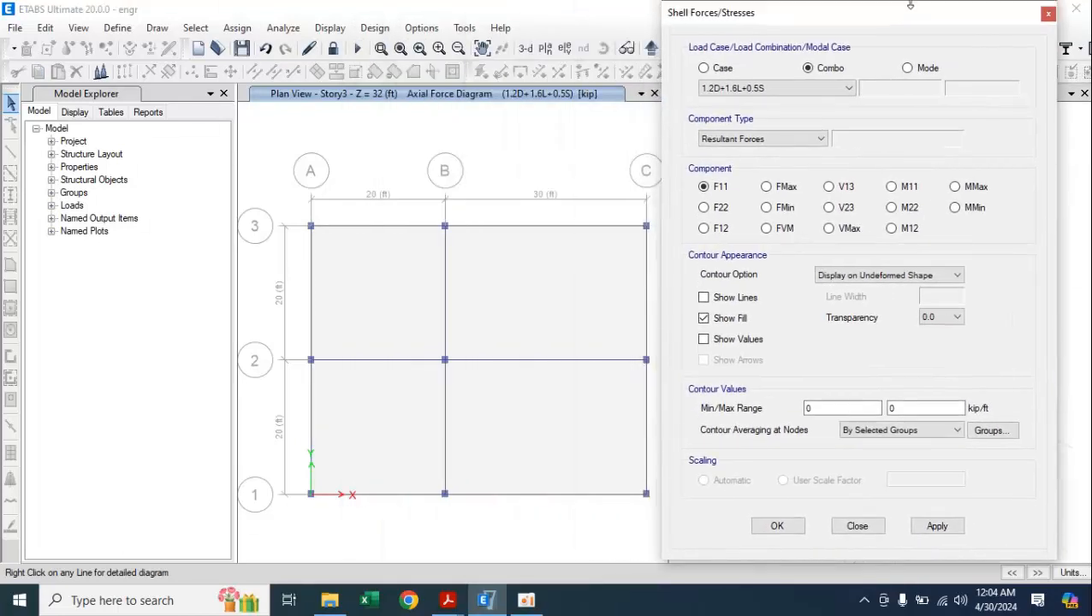
{"action": "left_click", "coordinate": [813, 88]}
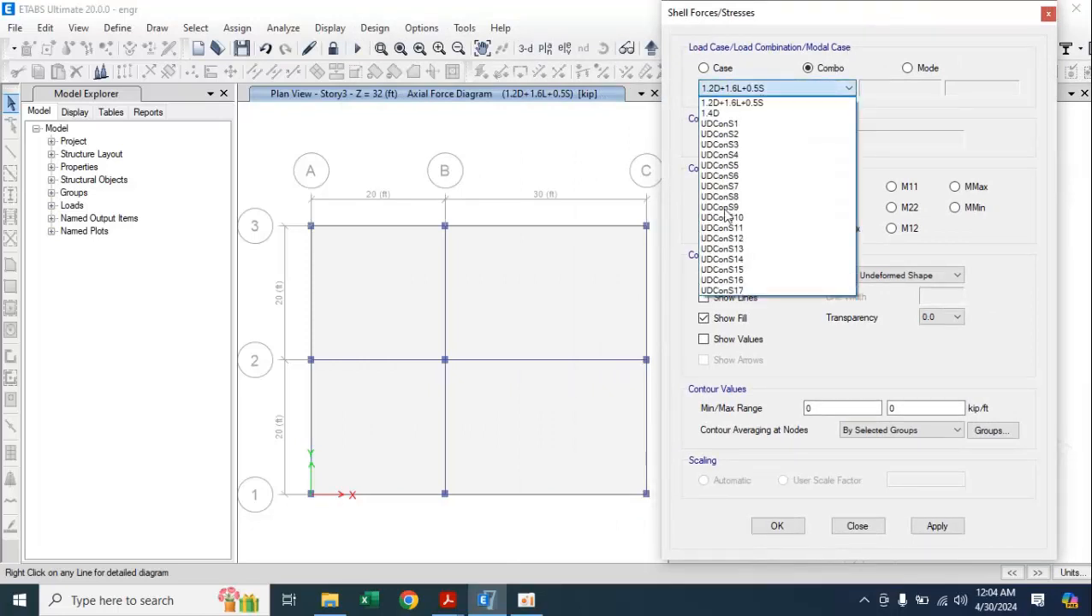
{"action": "left_click", "coordinate": [734, 104]}
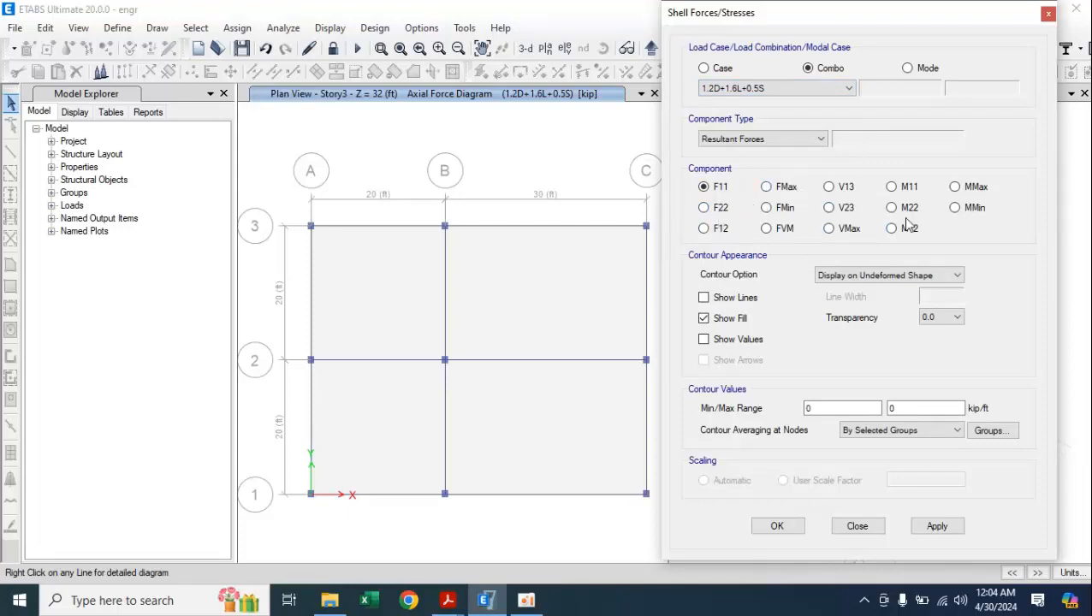
{"action": "left_click", "coordinate": [969, 191]}
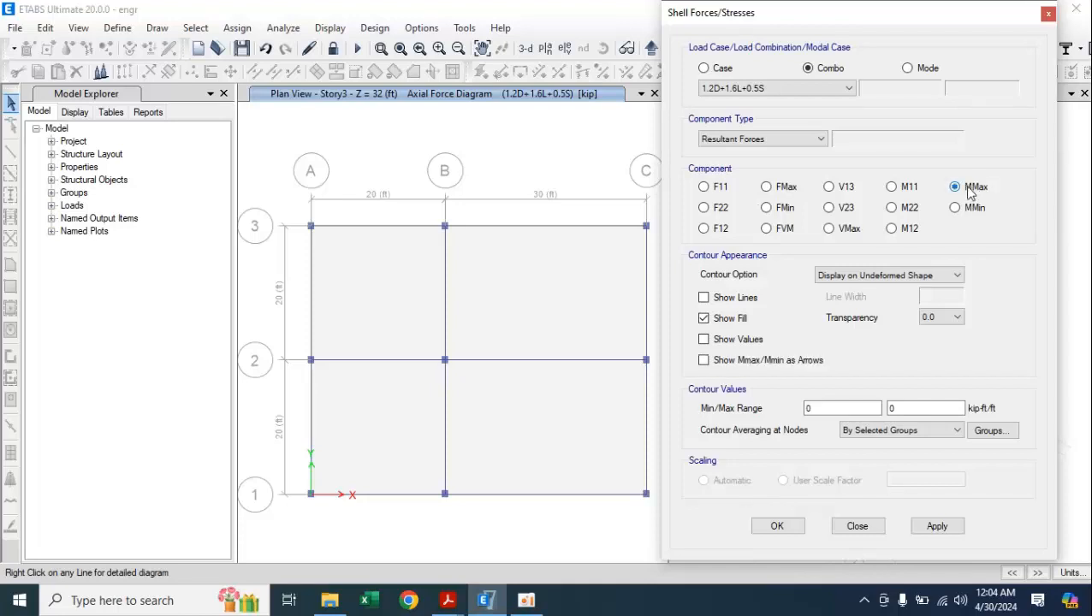
{"action": "left_click", "coordinate": [936, 528]}
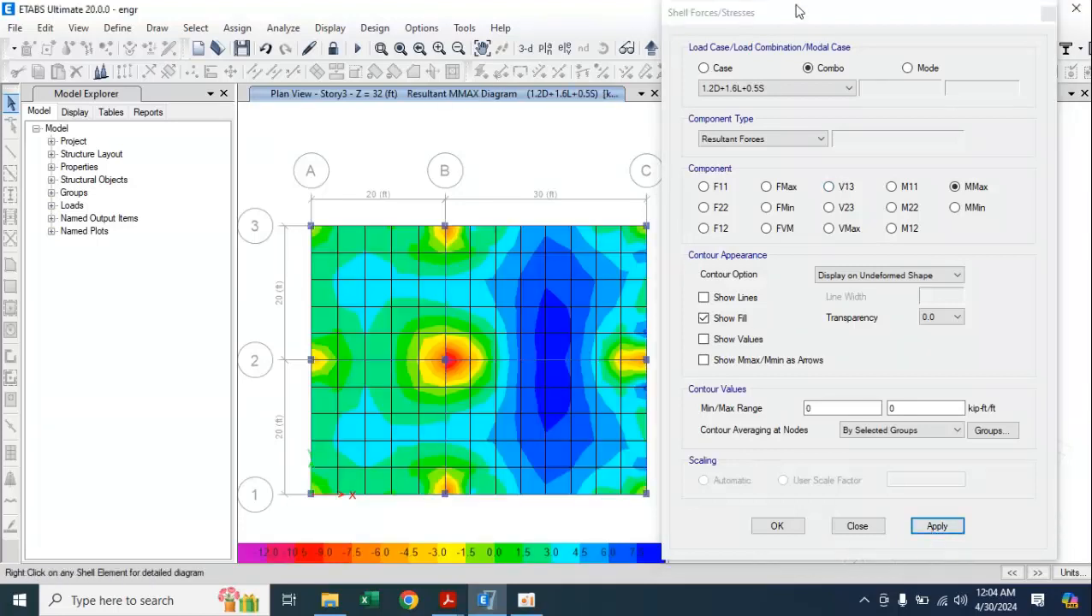
Examine the MMax contour values around the columns and in the spans of the Story3 slab, and close the shell force settings
{"action": "left_click_drag", "start_coordinate": [950, 23], "coordinate": [1091, 38]}
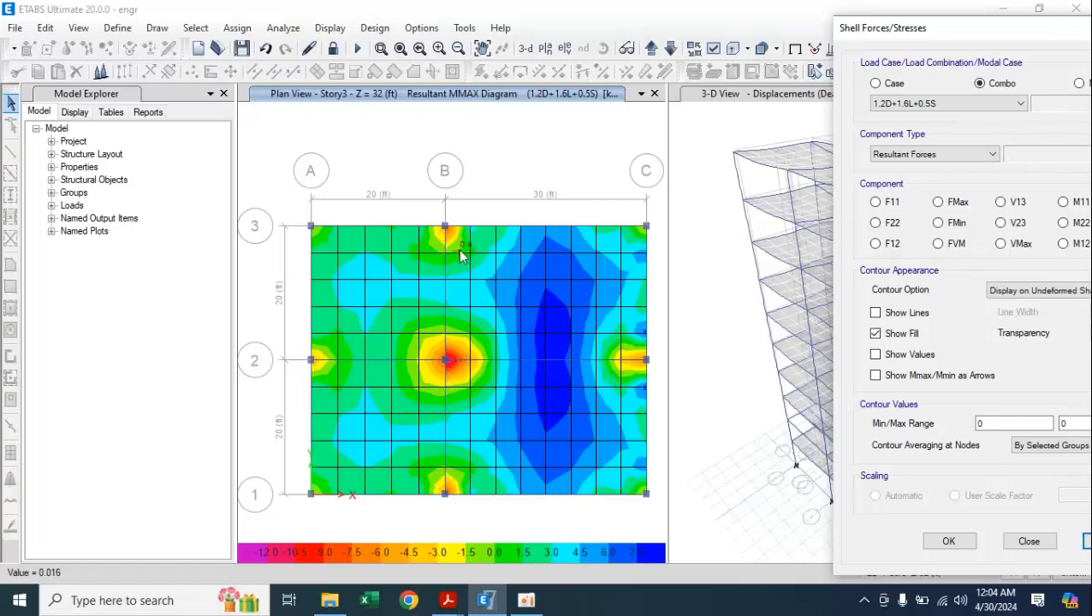
{"action": "mouse_move", "coordinate": [450, 241]}
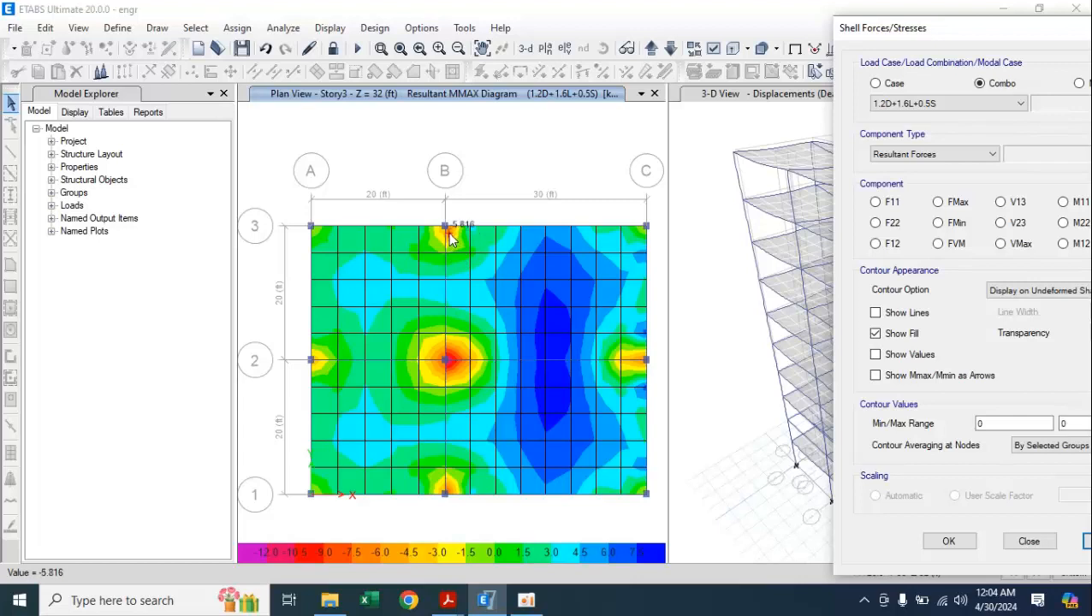
{"action": "mouse_move", "coordinate": [642, 360]}
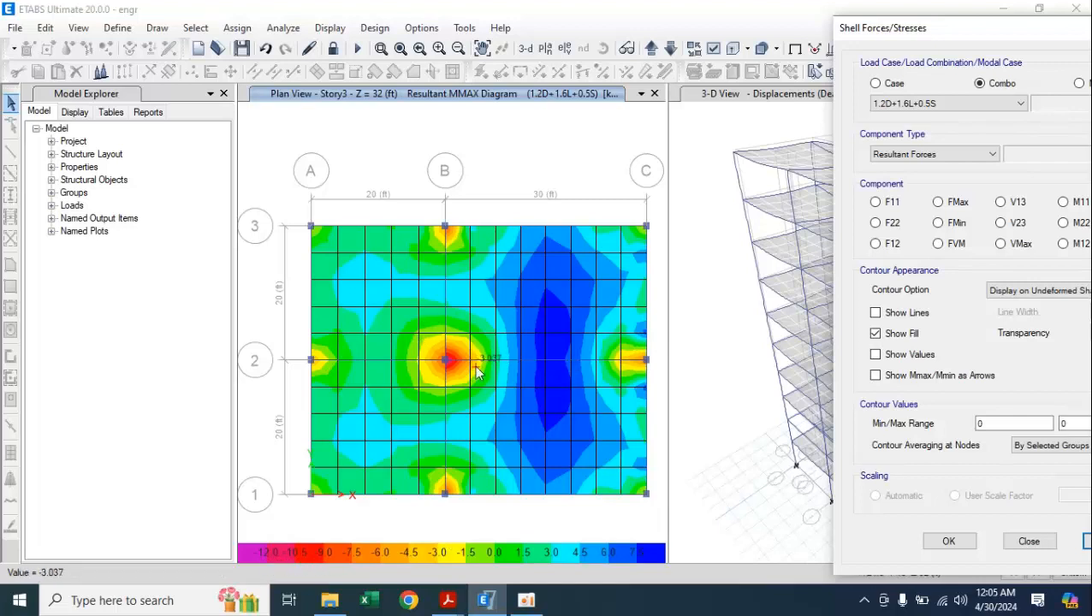
{"action": "mouse_move", "coordinate": [457, 370]}
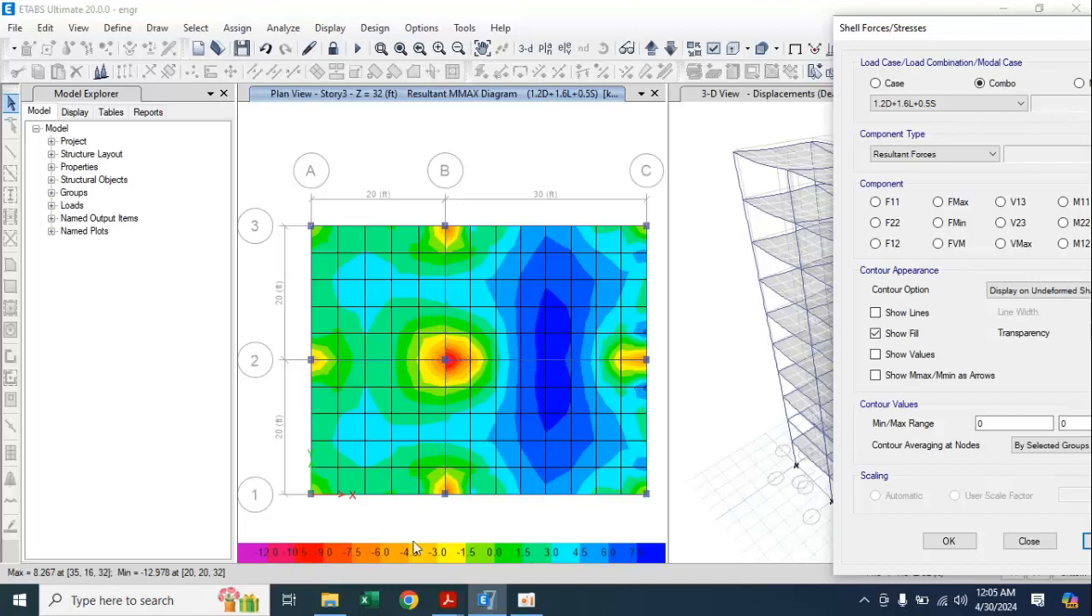
{"action": "mouse_move", "coordinate": [589, 396]}
{"action": "left_click_drag", "start_coordinate": [895, 28], "coordinate": [713, 5]}
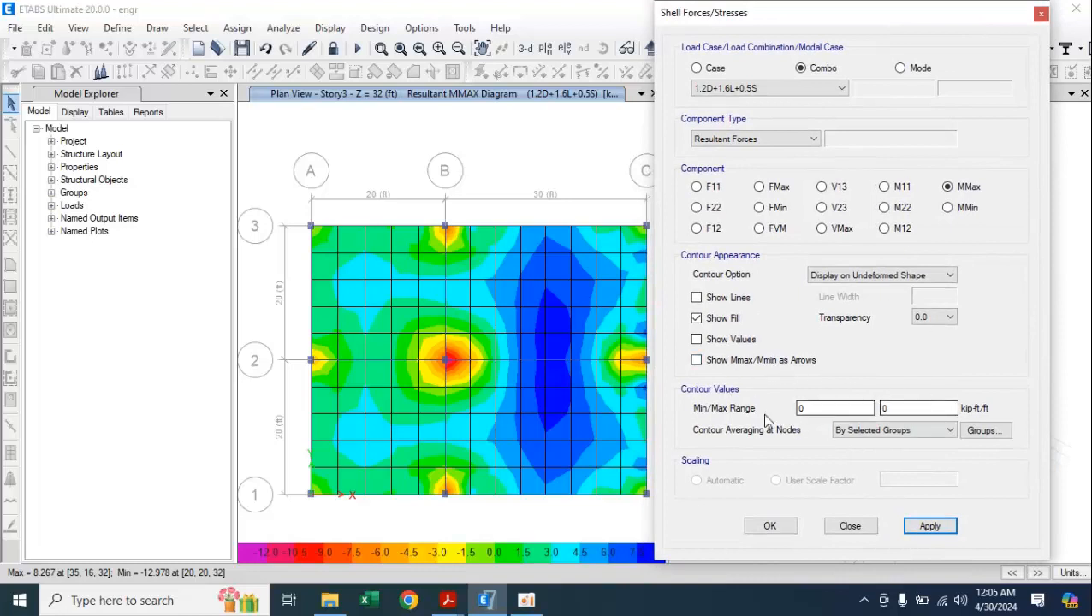
{"action": "left_click", "coordinate": [849, 526]}
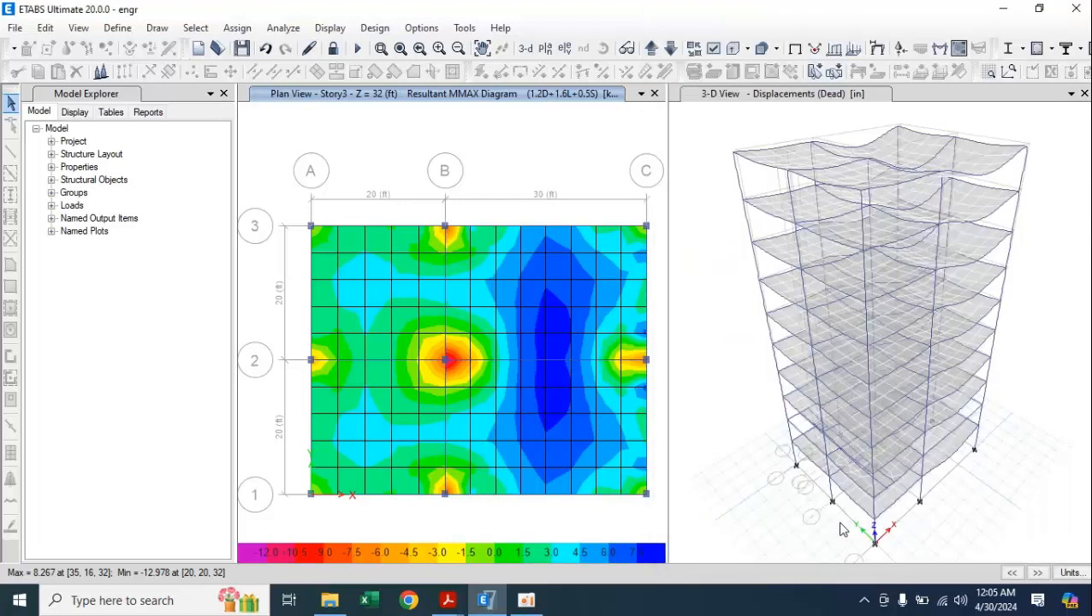
Display the restraint reactions for 1.2D+1.6L+0.5S as arrows with all components: Fx, Fy, Fz, Mx, My and Mz
{"action": "left_click", "coordinate": [901, 51]}
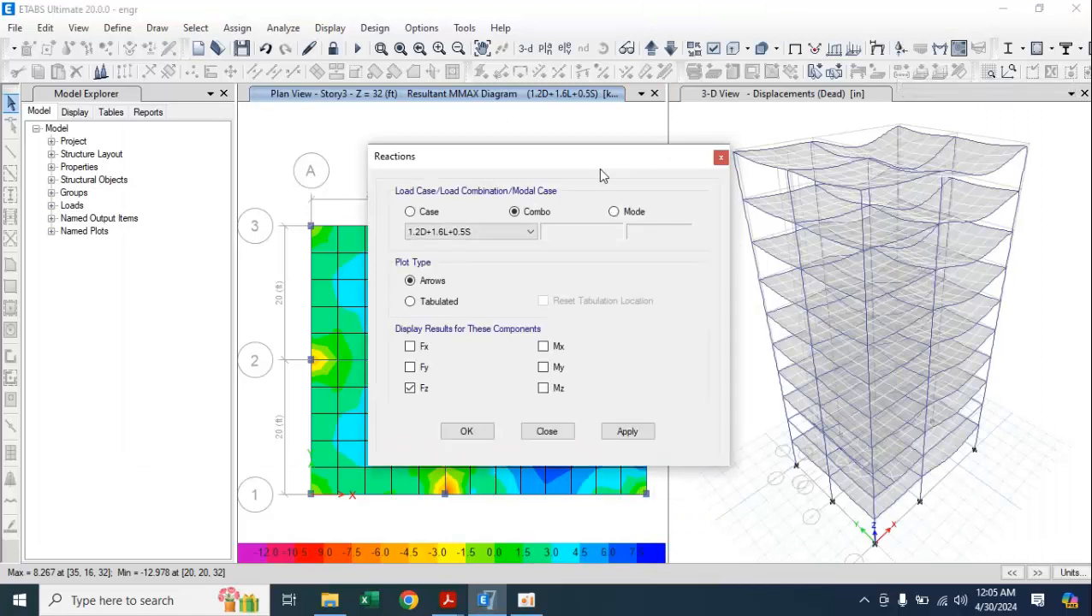
{"action": "left_click_drag", "start_coordinate": [608, 169], "coordinate": [966, 116]}
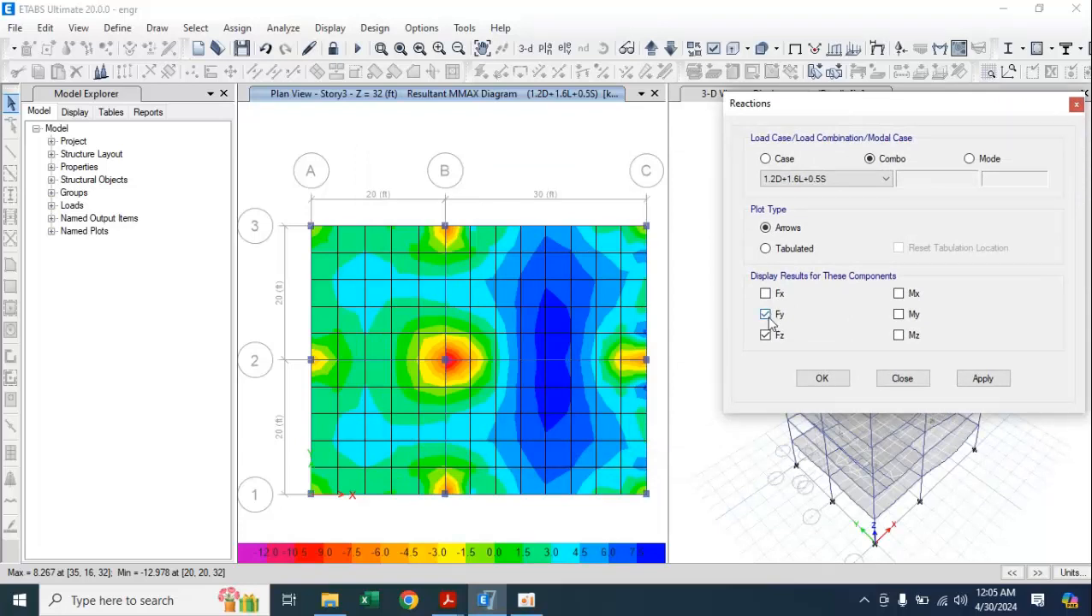
{"action": "left_click", "coordinate": [900, 293]}
{"action": "left_click", "coordinate": [905, 315]}
{"action": "left_click", "coordinate": [899, 335]}
{"action": "left_click", "coordinate": [982, 378]}
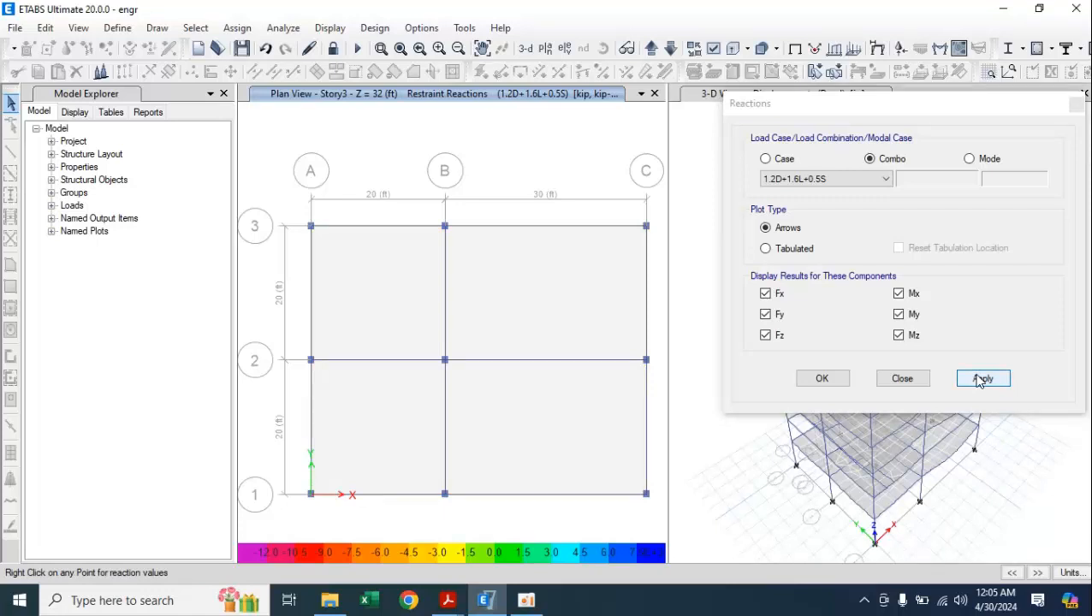
Switch the plan window to the G1 - 3 elevation to examine the support reactions at the base
{"action": "left_click_drag", "start_coordinate": [911, 100], "coordinate": [883, 95]}
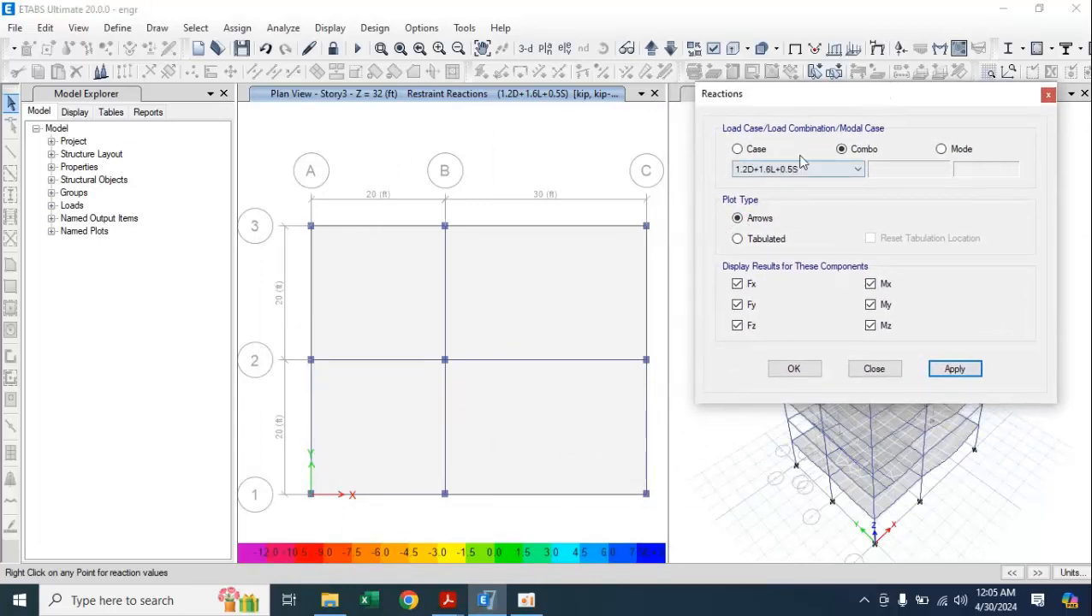
{"action": "left_click", "coordinate": [565, 75]}
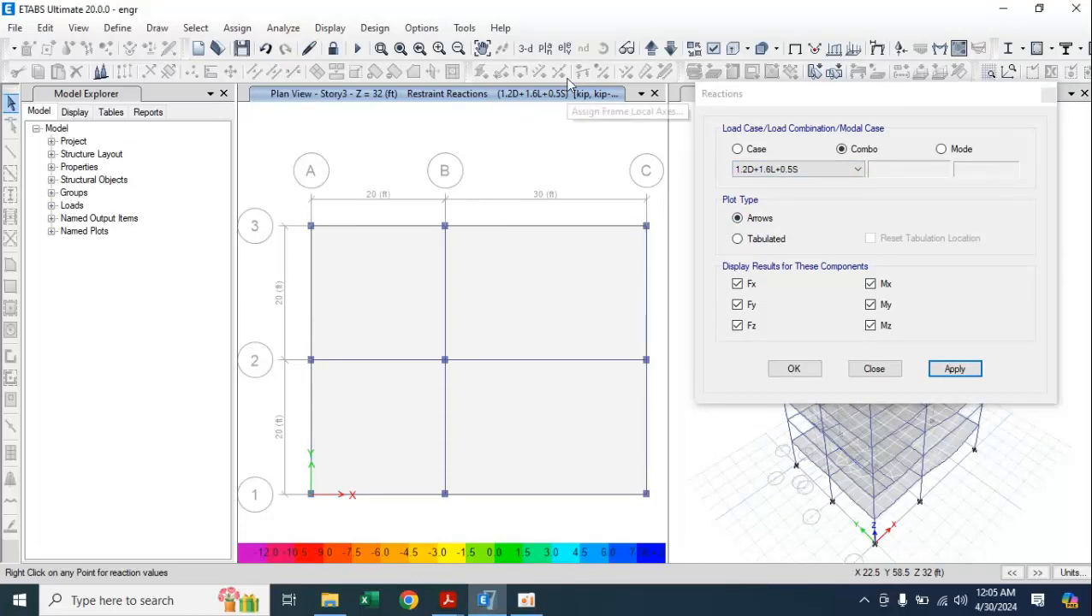
{"action": "left_click", "coordinate": [545, 51]}
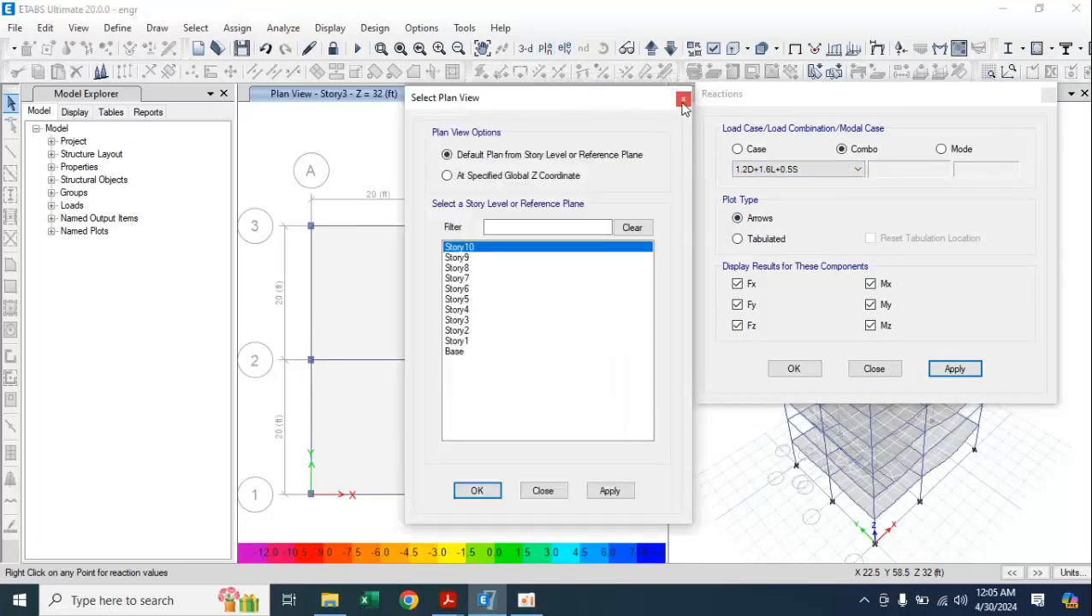
{"action": "left_click", "coordinate": [683, 101]}
{"action": "left_click", "coordinate": [564, 50]}
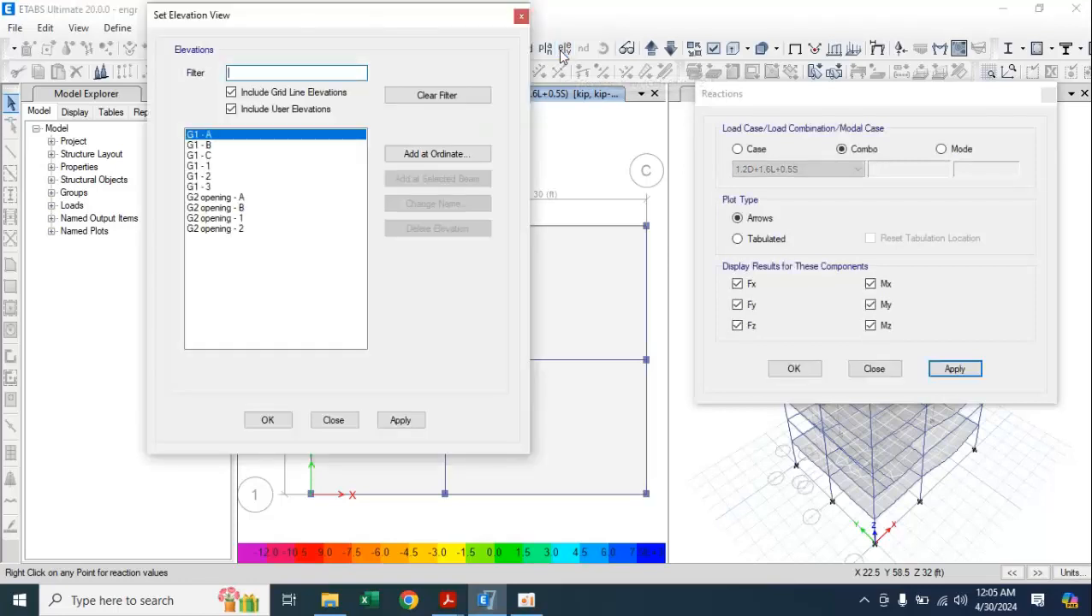
{"action": "left_click", "coordinate": [205, 187]}
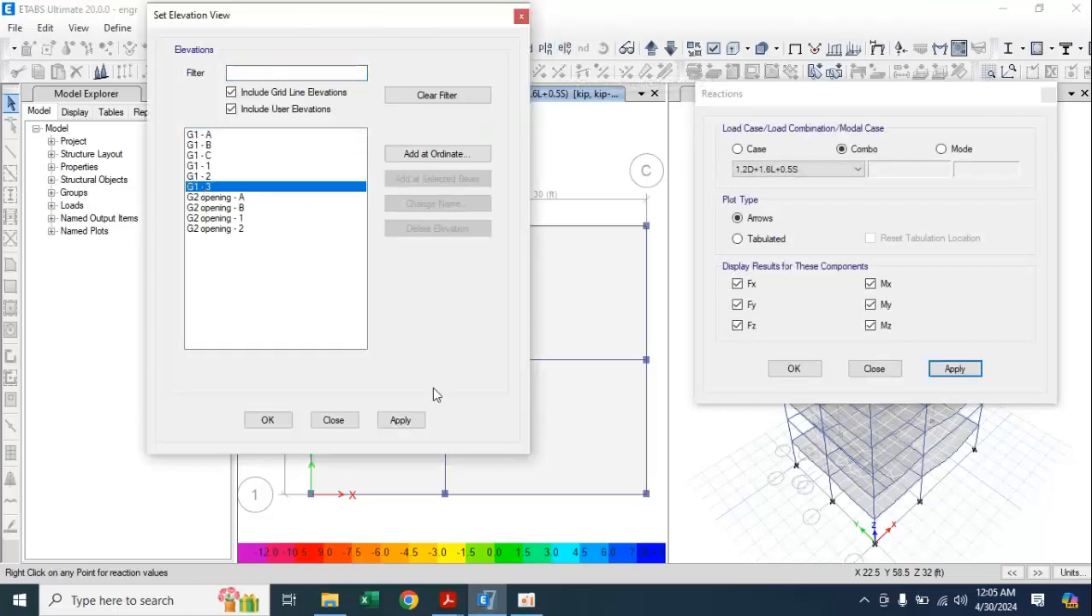
{"action": "left_click", "coordinate": [399, 420]}
{"action": "left_click", "coordinate": [269, 421]}
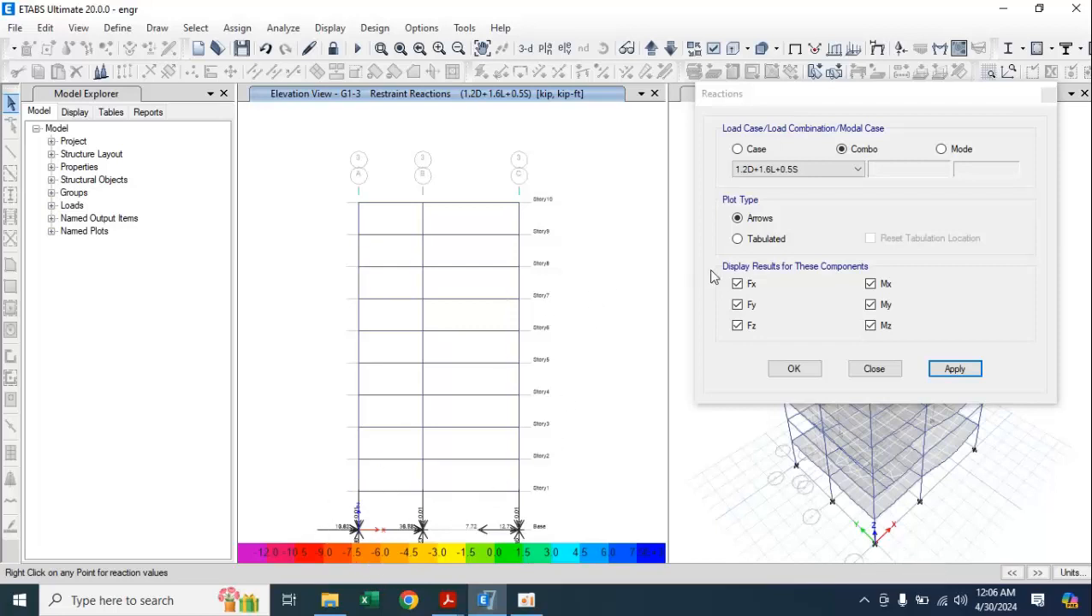
Return the window to the Story3 plan view and close the reaction display settings
{"action": "left_click", "coordinate": [544, 48]}
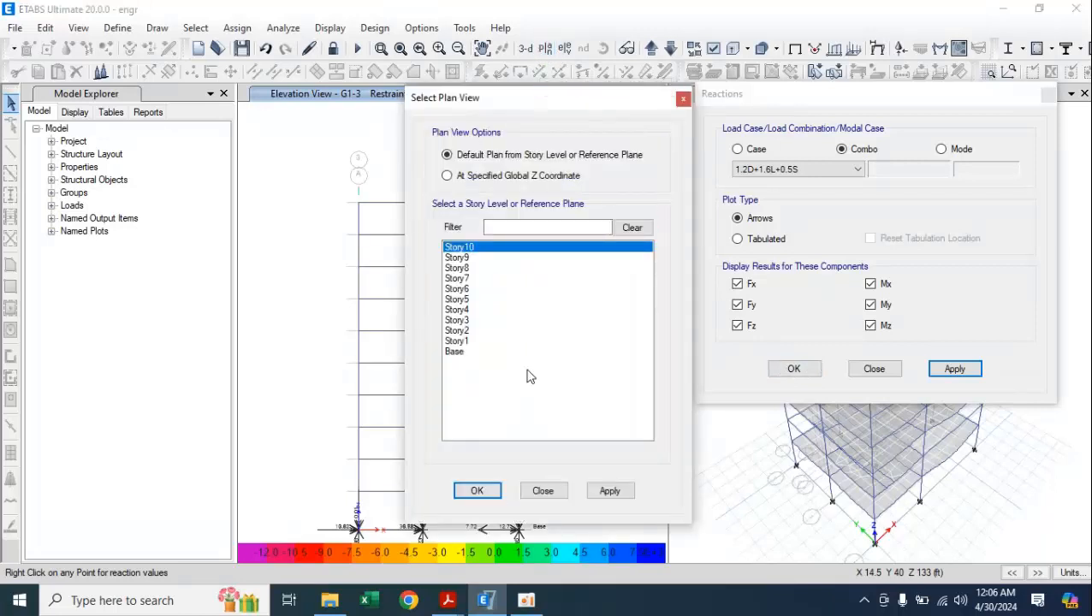
{"action": "left_click", "coordinate": [467, 321]}
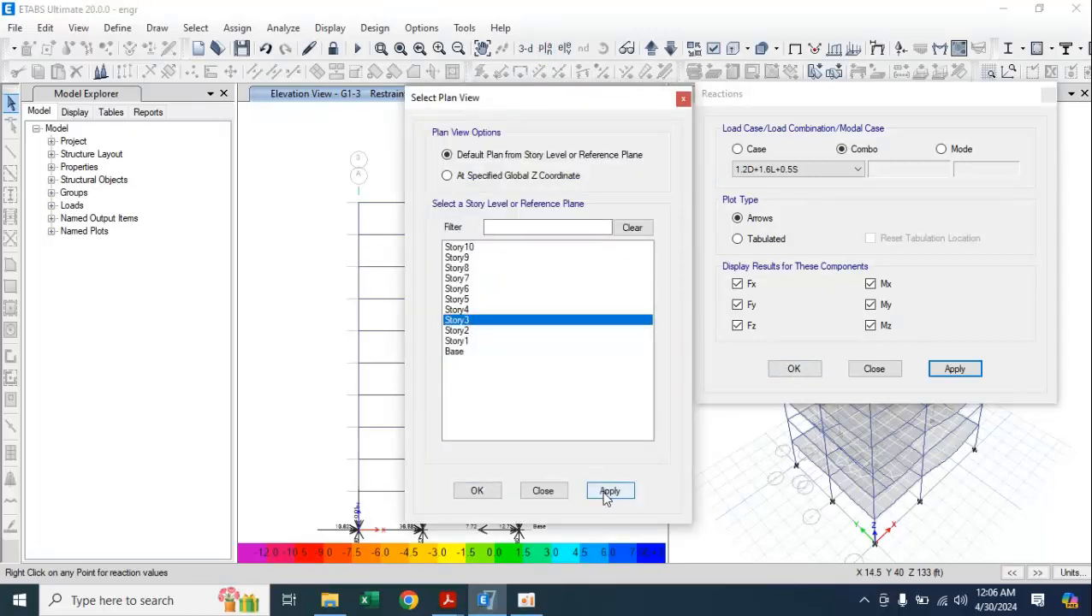
{"action": "left_click", "coordinate": [607, 492]}
{"action": "left_click", "coordinate": [477, 493]}
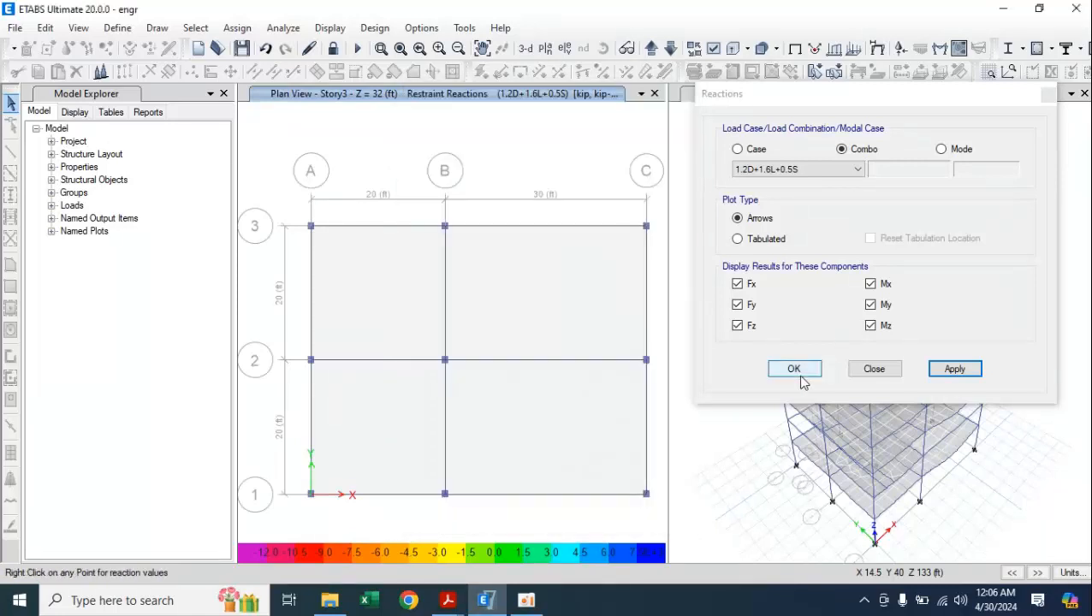
{"action": "left_click", "coordinate": [800, 379]}
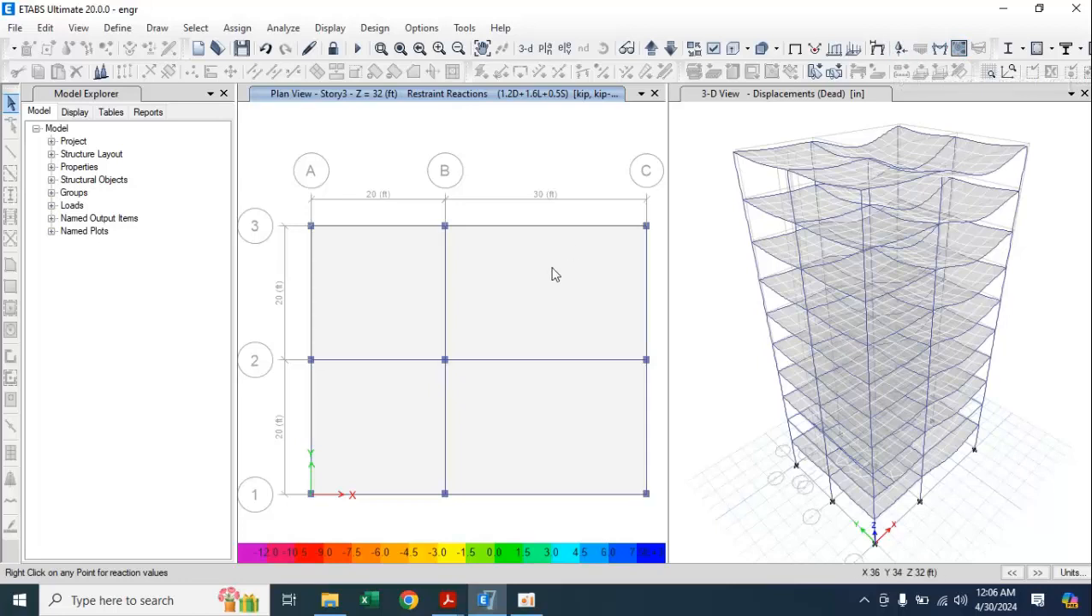
Restore the undeformed Story3 plan and select the slab panel between grids B and C and grids 2 and 3
{"action": "left_click", "coordinate": [794, 52]}
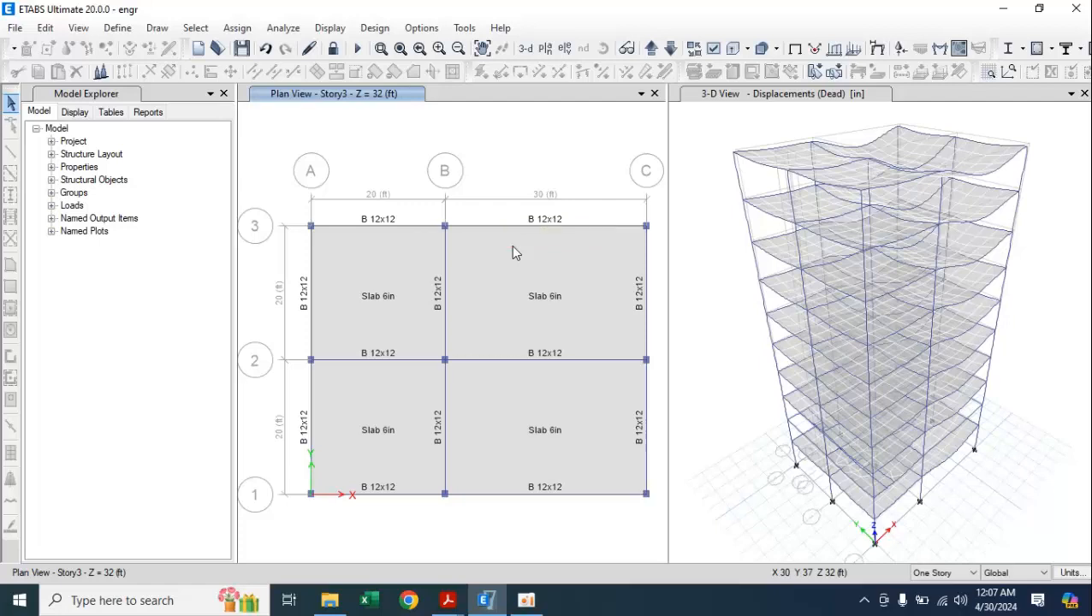
{"action": "left_click", "coordinate": [514, 250]}
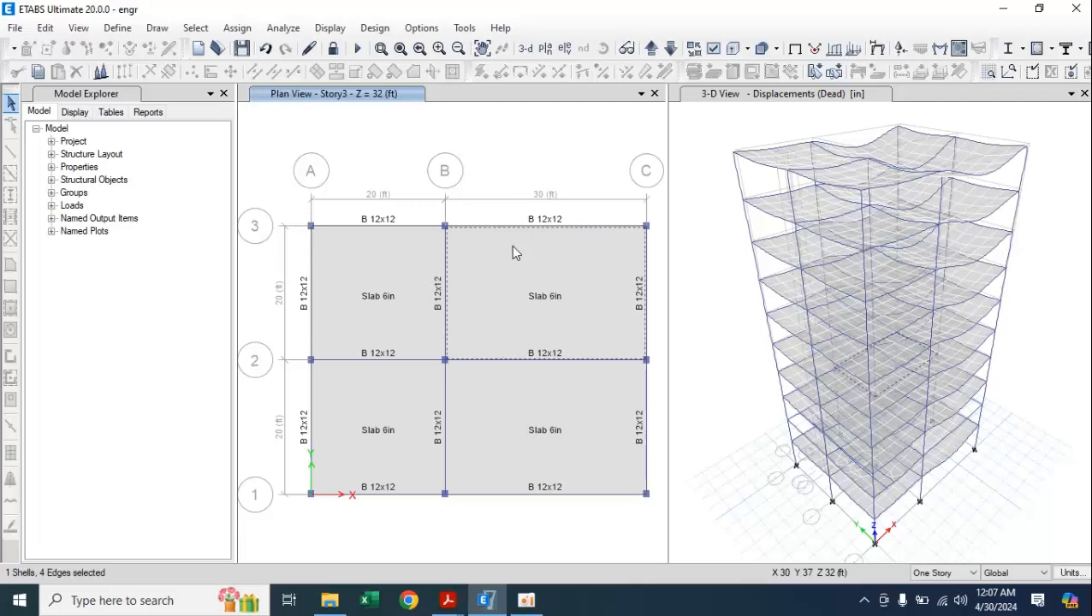